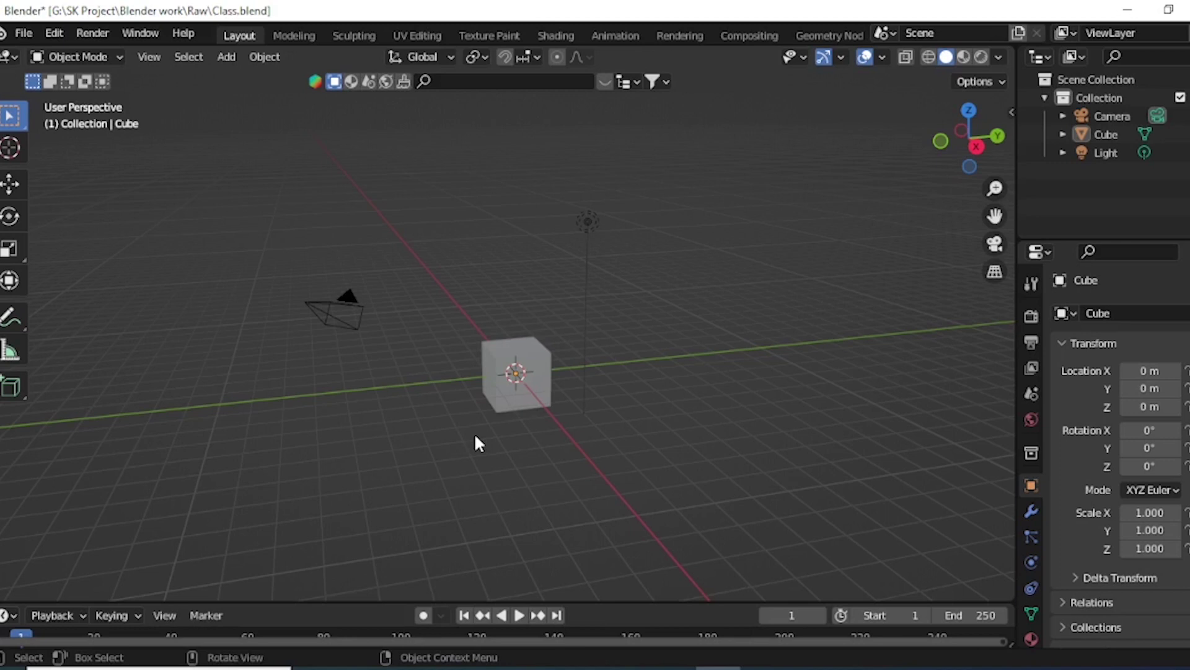
- Box-select the default camera, cube and light and delete all three
left_click_drag(205, 173, 696, 450)
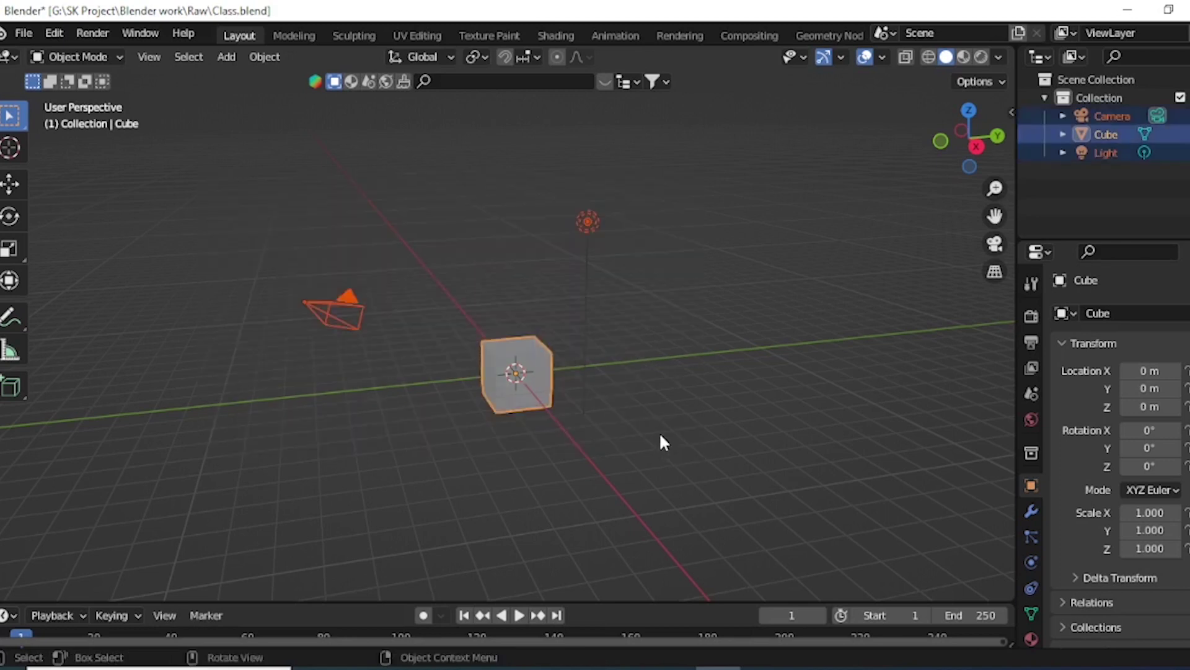
key("Delete")
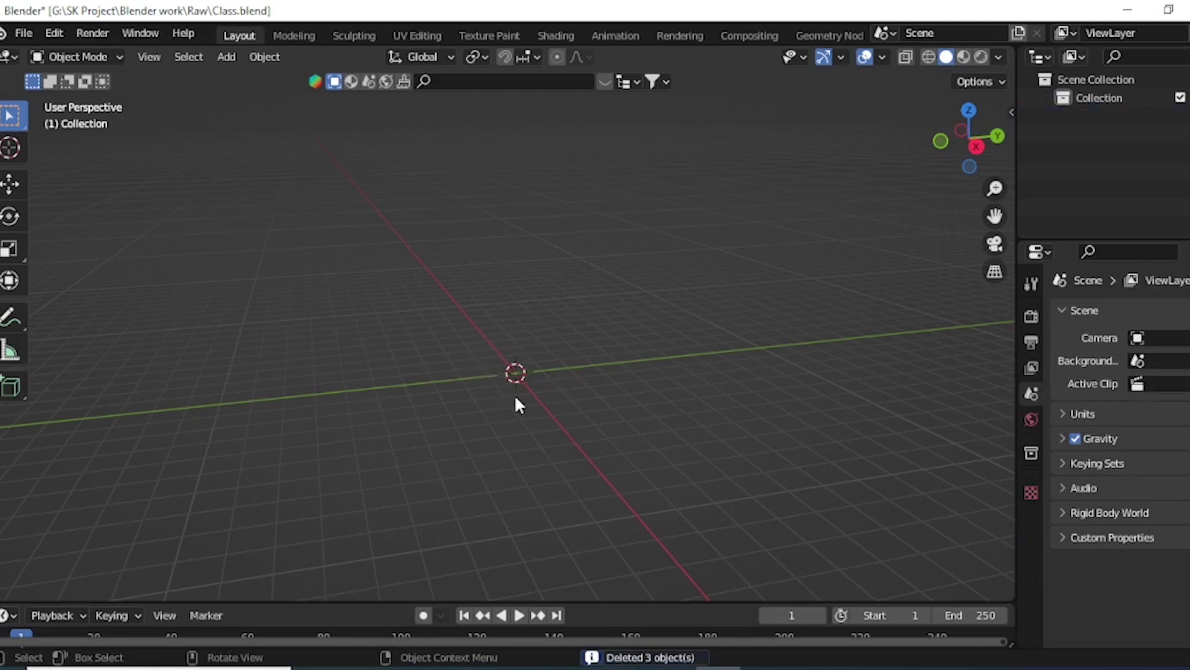
key("shift+a")
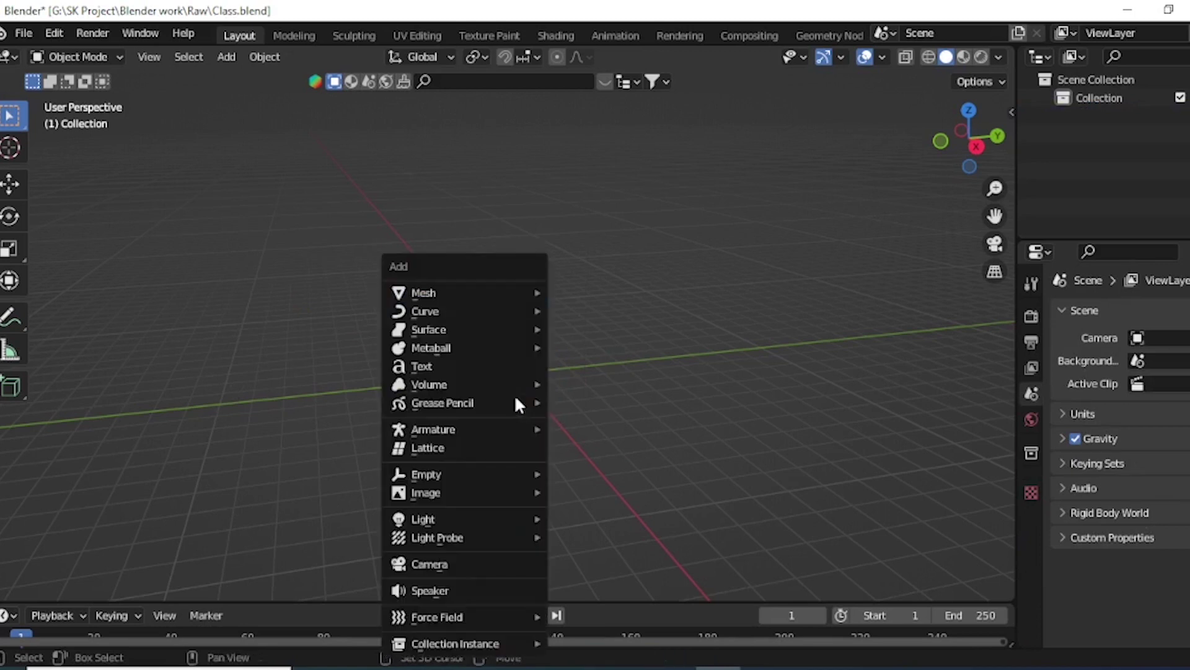
- Add a torus mesh and drag its minor radius to about 0.48 m
mouse_move(462, 292)
left_click(629, 424)
scroll(563, 439, "up", 3)
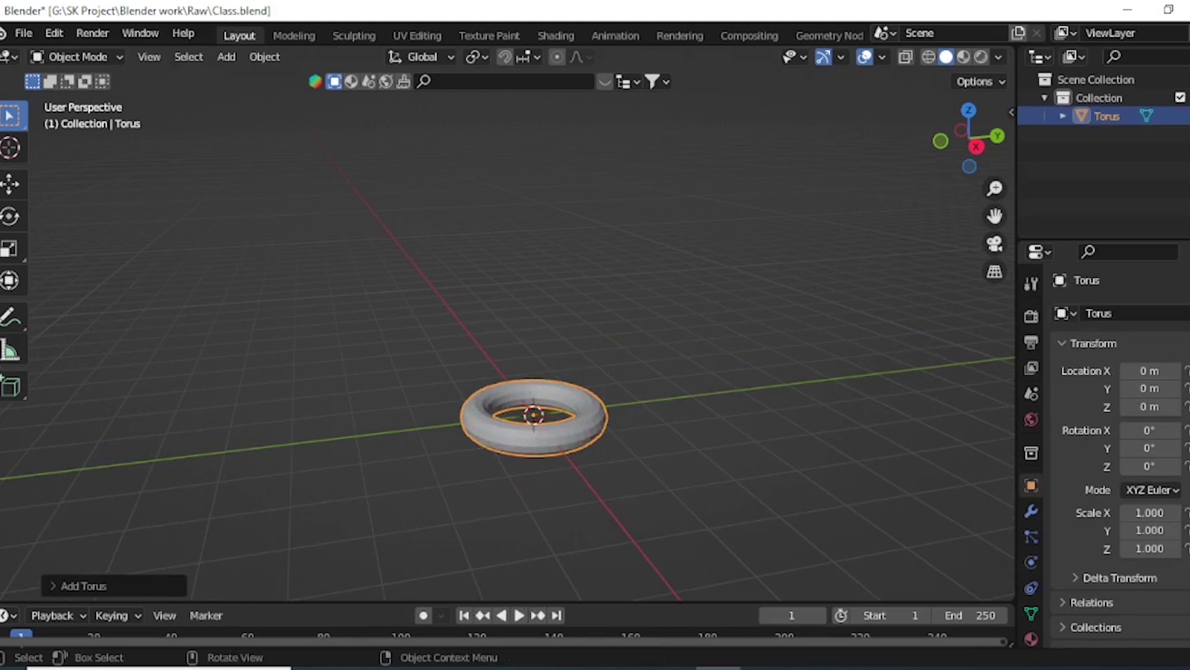
left_click(55, 586)
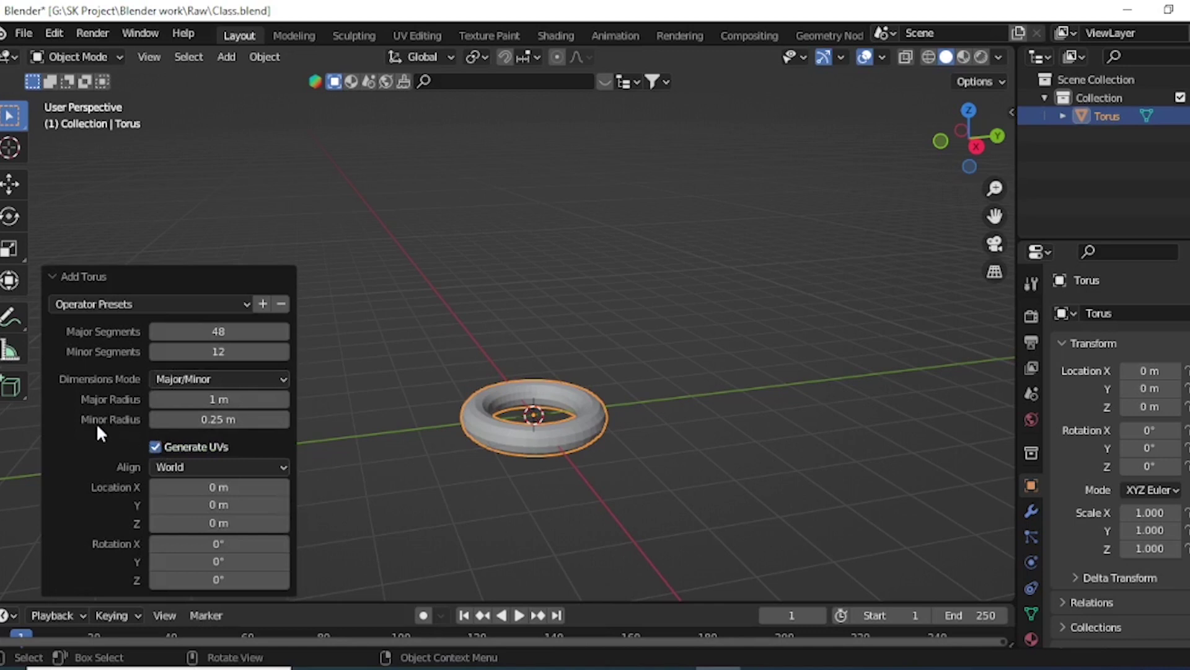
left_click_drag(209, 426, 267, 425)
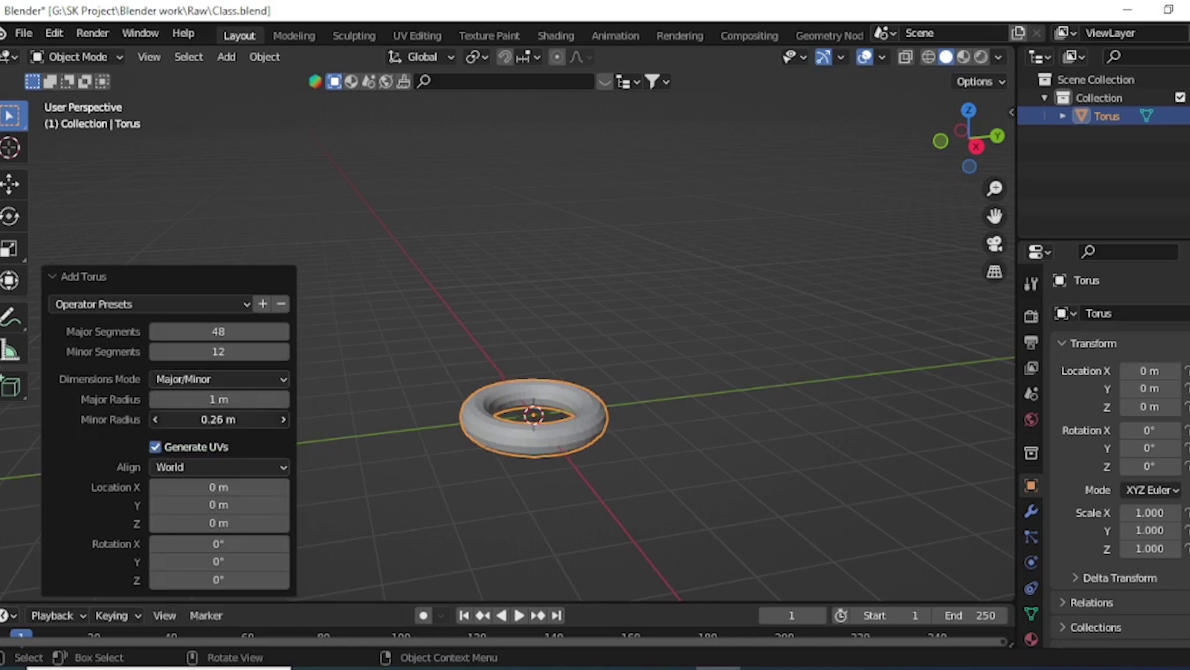
middle_click_drag(602, 437, 609, 357)
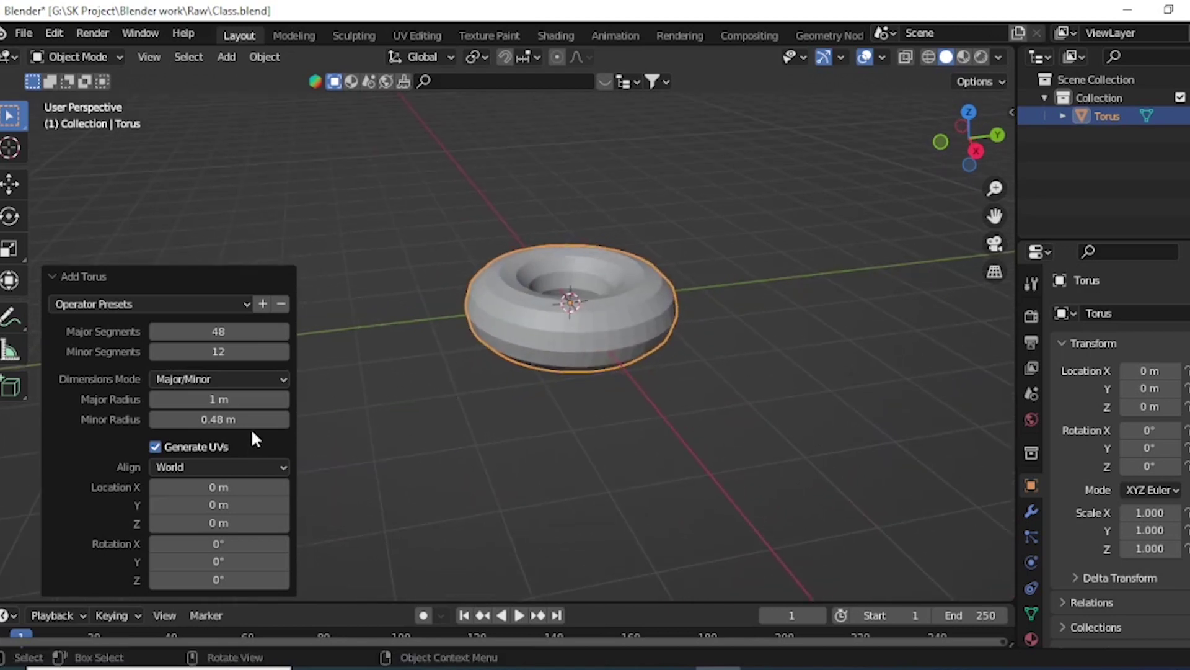
middle_click_drag(497, 334, 600, 329)
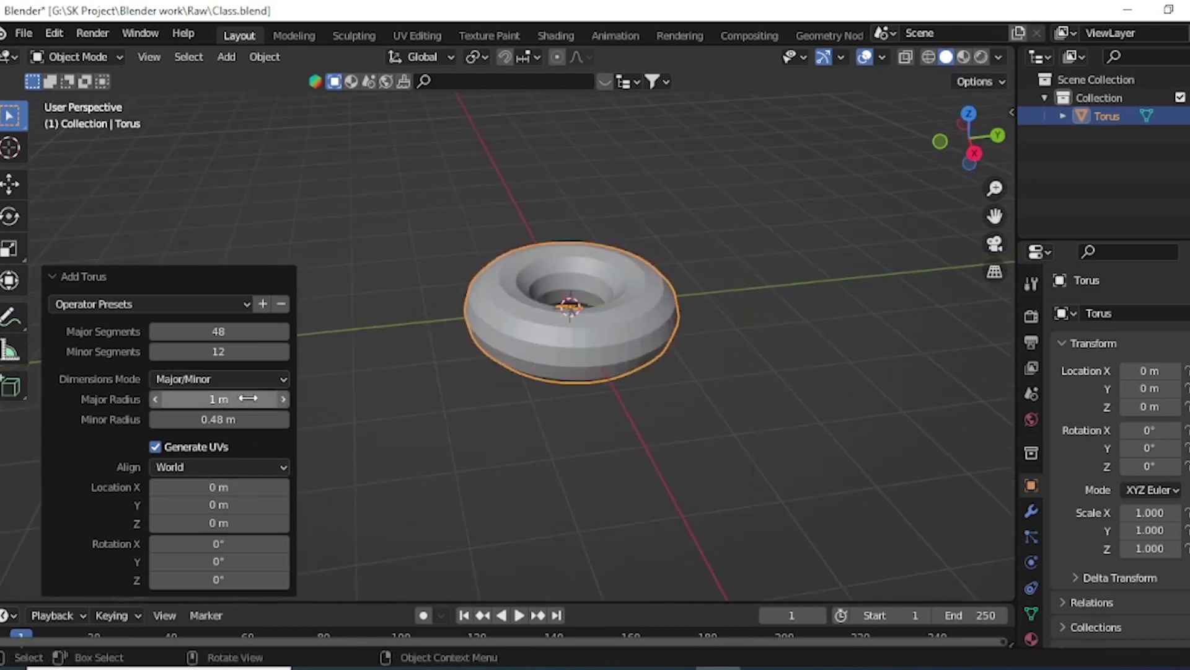
- Set the torus minor radius to exactly 0.5 m, then deselect and reframe it
left_click(219, 420)
type("0.5")
key("Return")
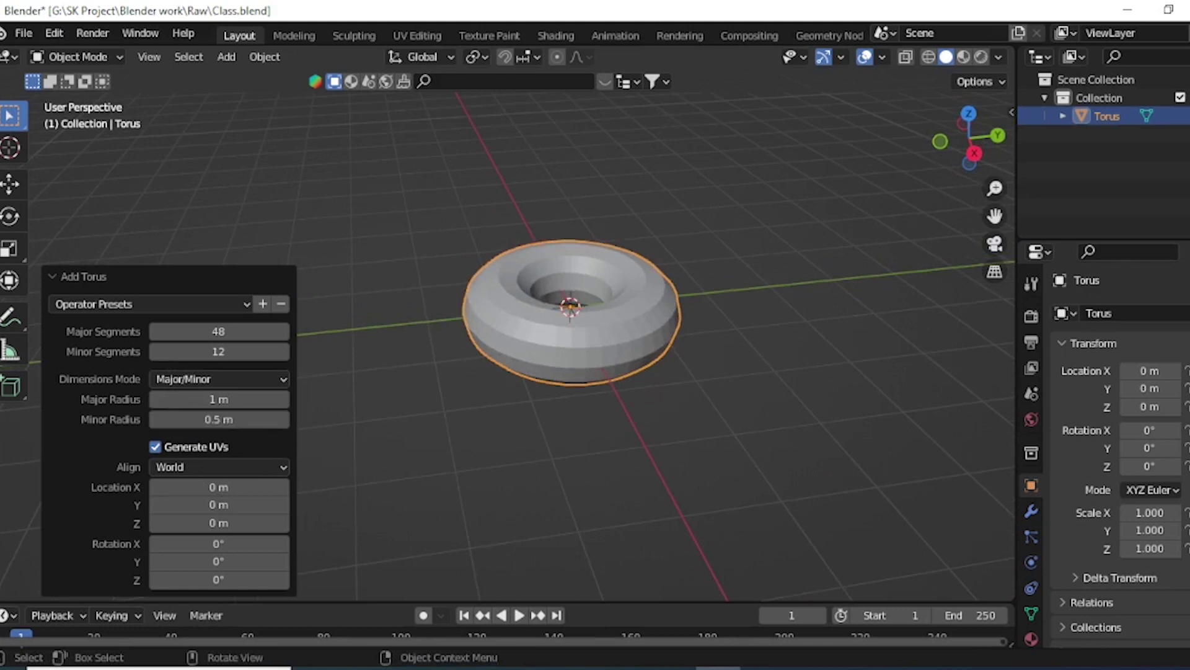
scroll(761, 253, "up", 4)
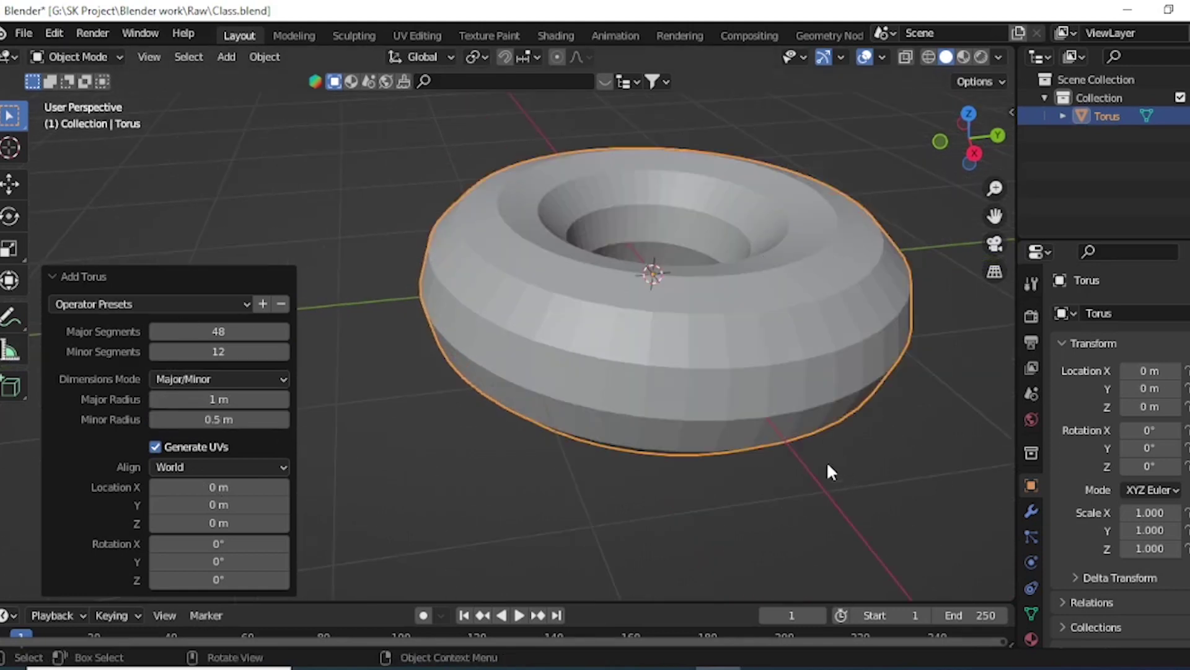
left_click(843, 478)
mouse_move(794, 388)
middle_mouse_down("shift")
mouse_move(538, 380)
mouse_move(548, 404)
mouse_move(567, 370)
middle_mouse_up("shift")
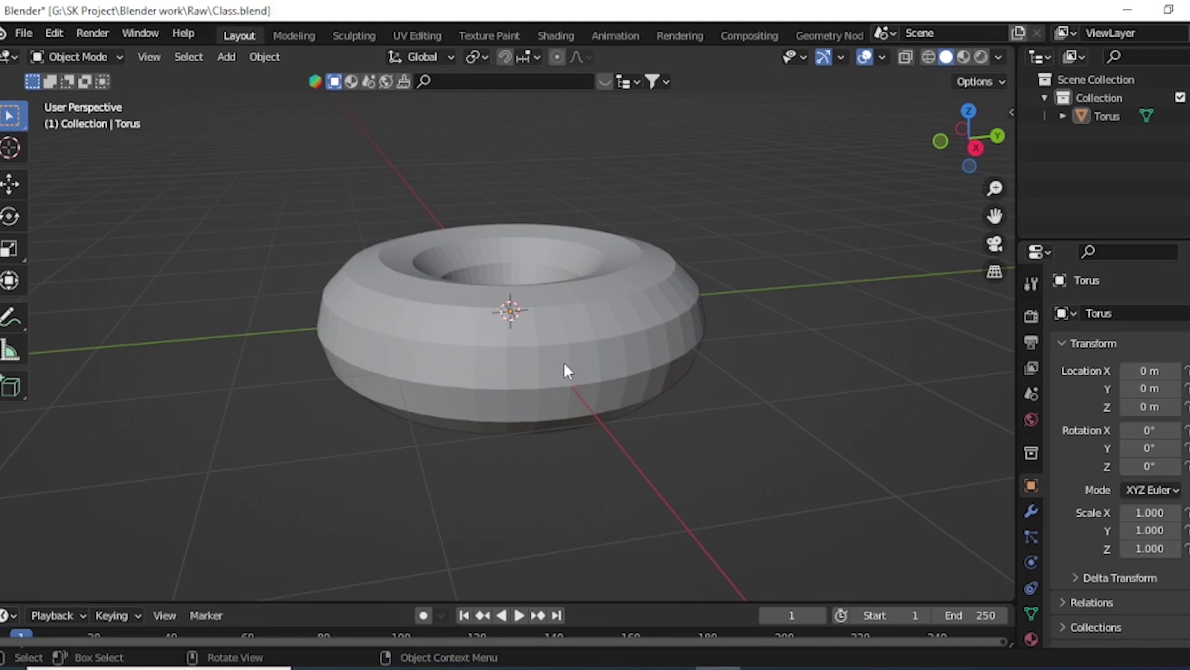
scroll(605, 353, "down", 2)
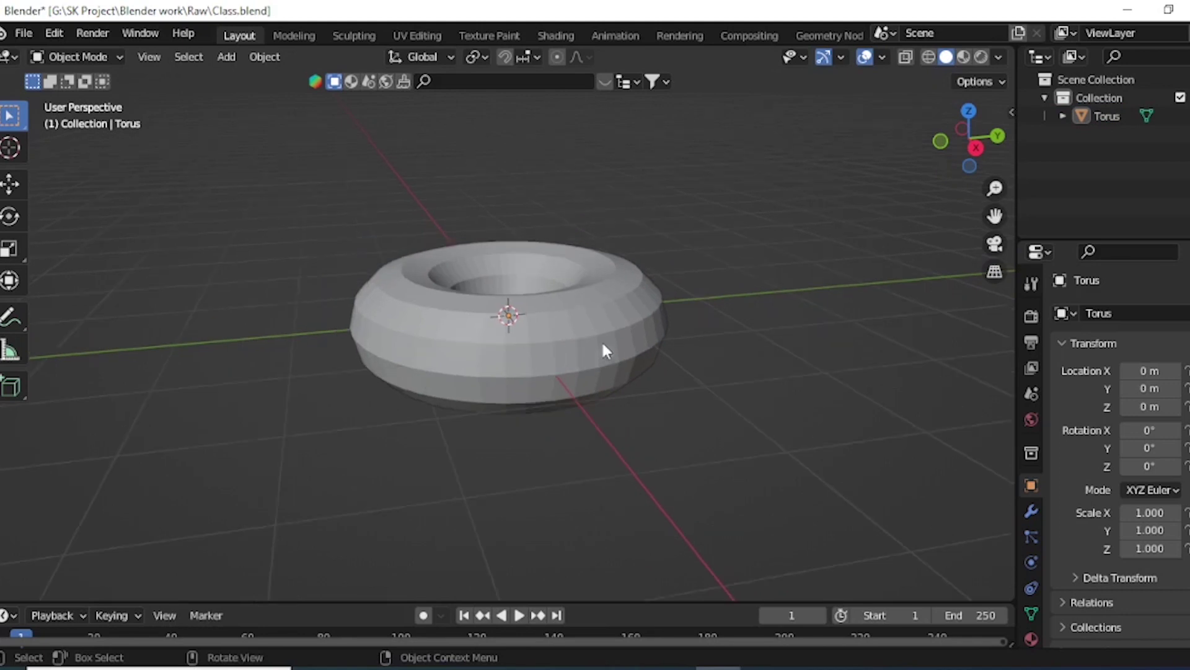
scroll(619, 316, "down", 2)
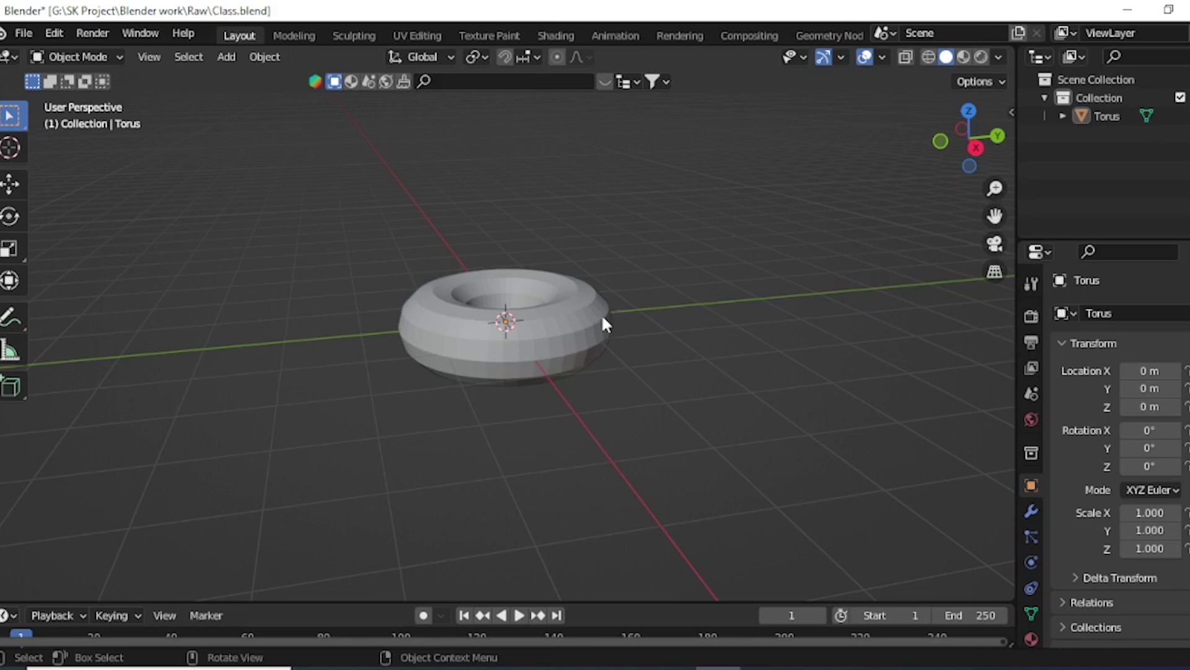
- Enter Edit Mode on the torus with proportional falloff set to Smooth and nothing selected
key("Tab")
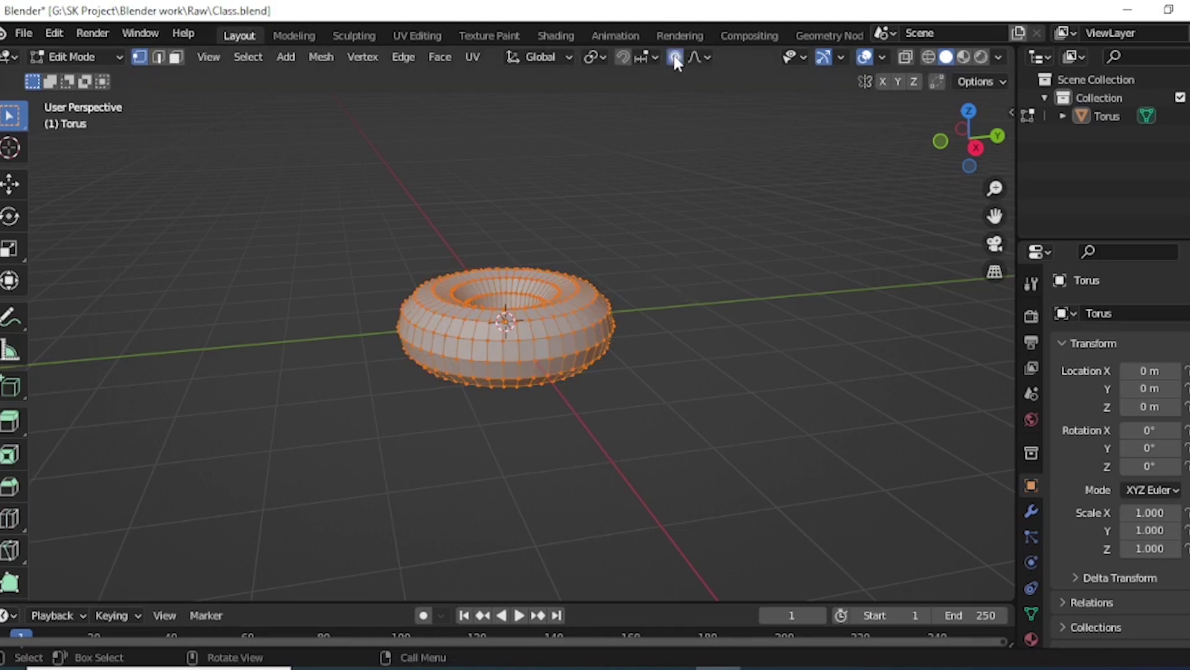
left_click(710, 56)
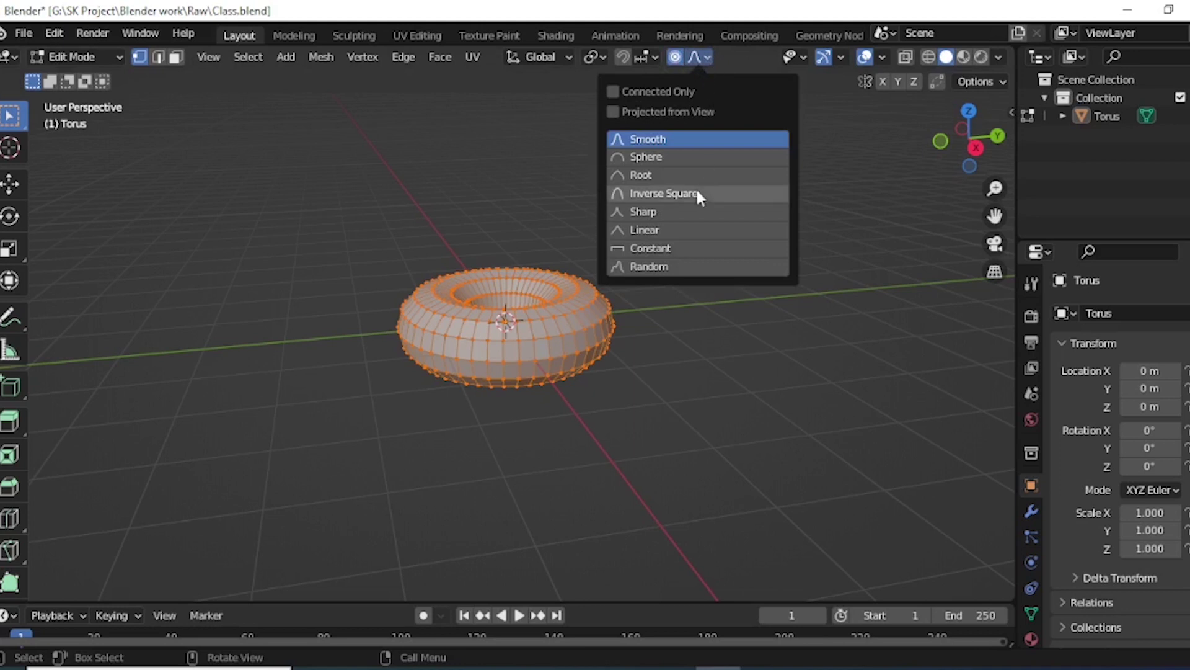
left_click(685, 157)
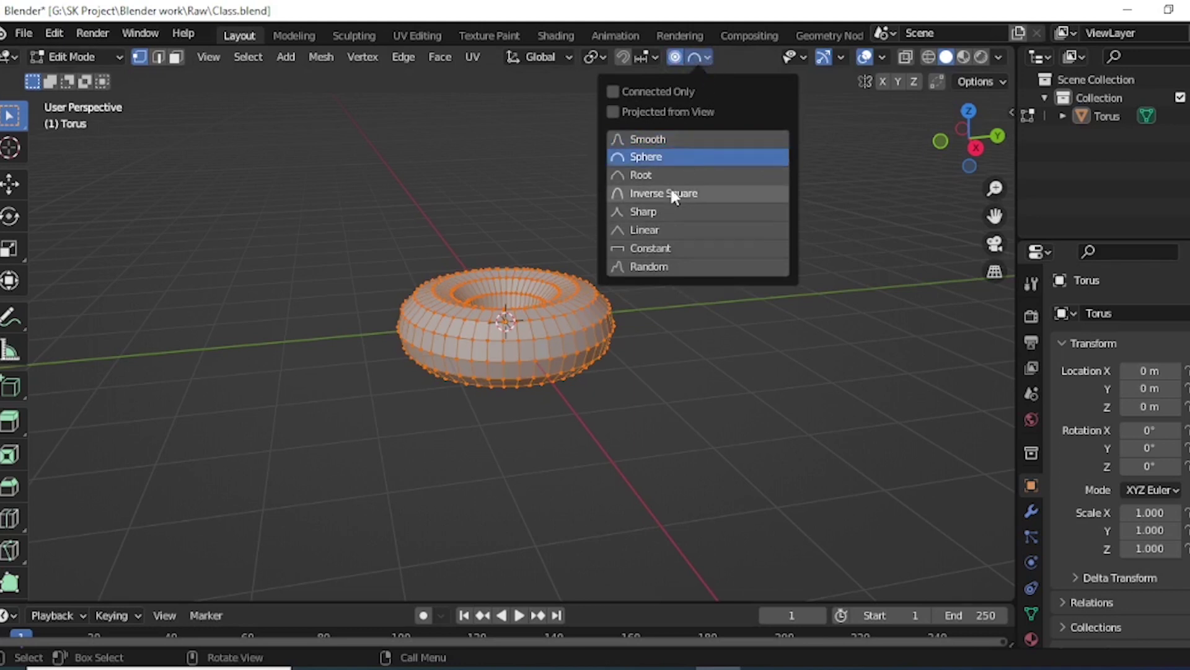
left_click(666, 139)
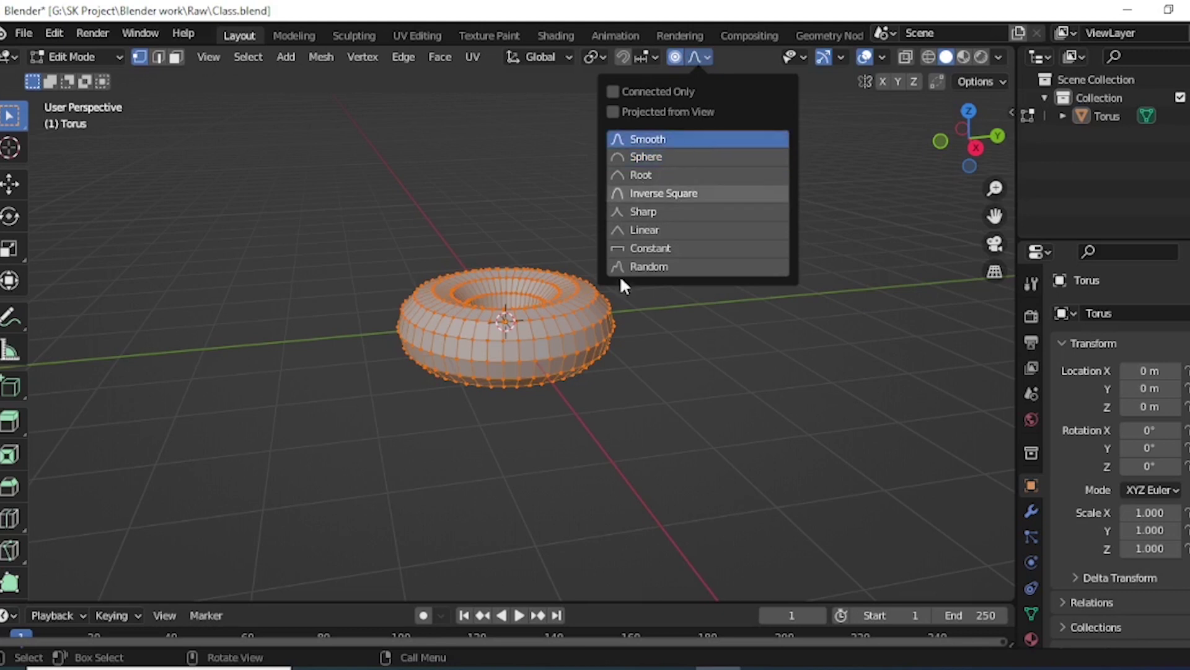
scroll(603, 365, "up", 2)
scroll(604, 365, "down", 2)
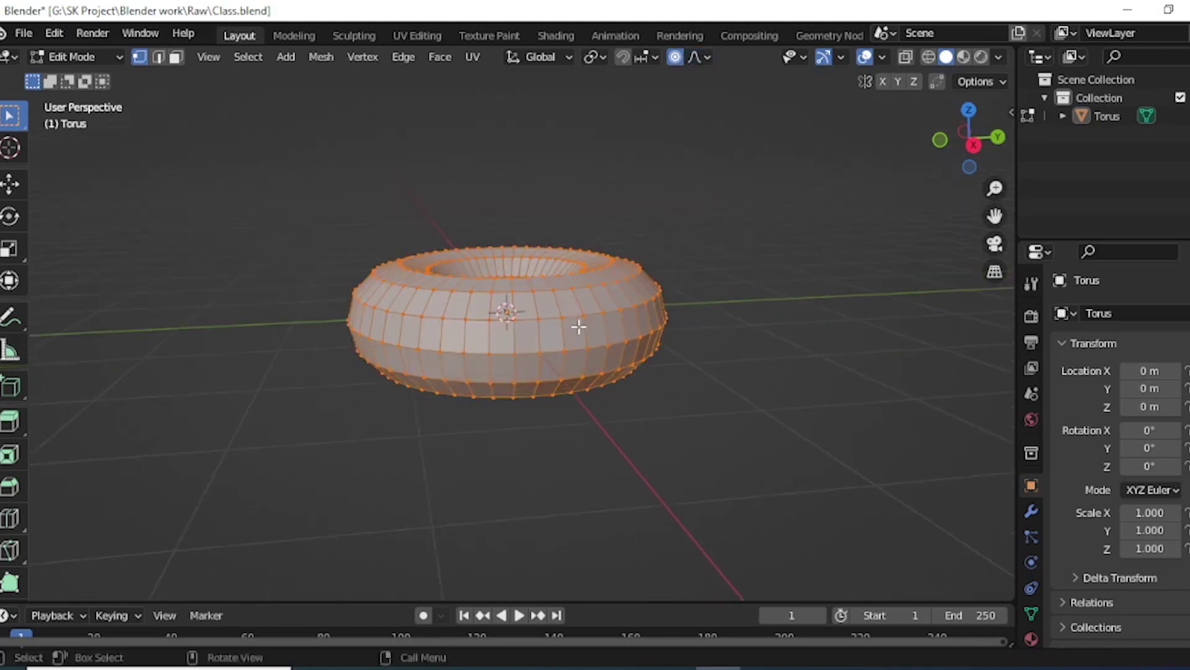
left_click(707, 314)
middle_click_drag(673, 330, 657, 314)
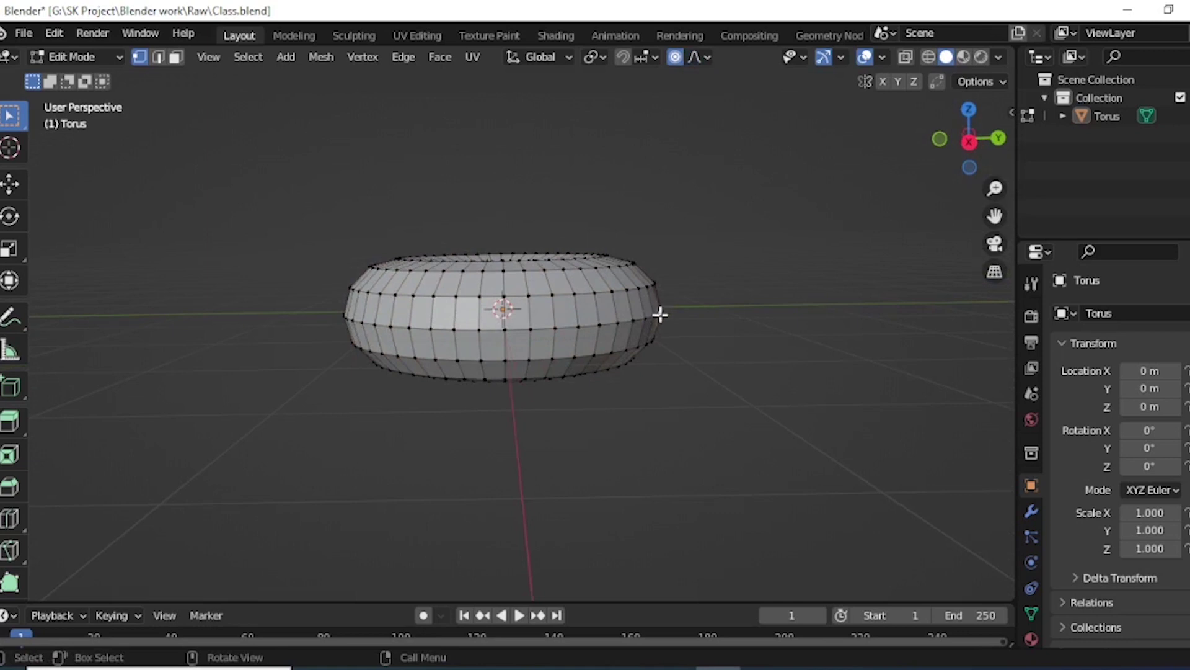
middle_click_drag(662, 316, 642, 309)
key("grave")
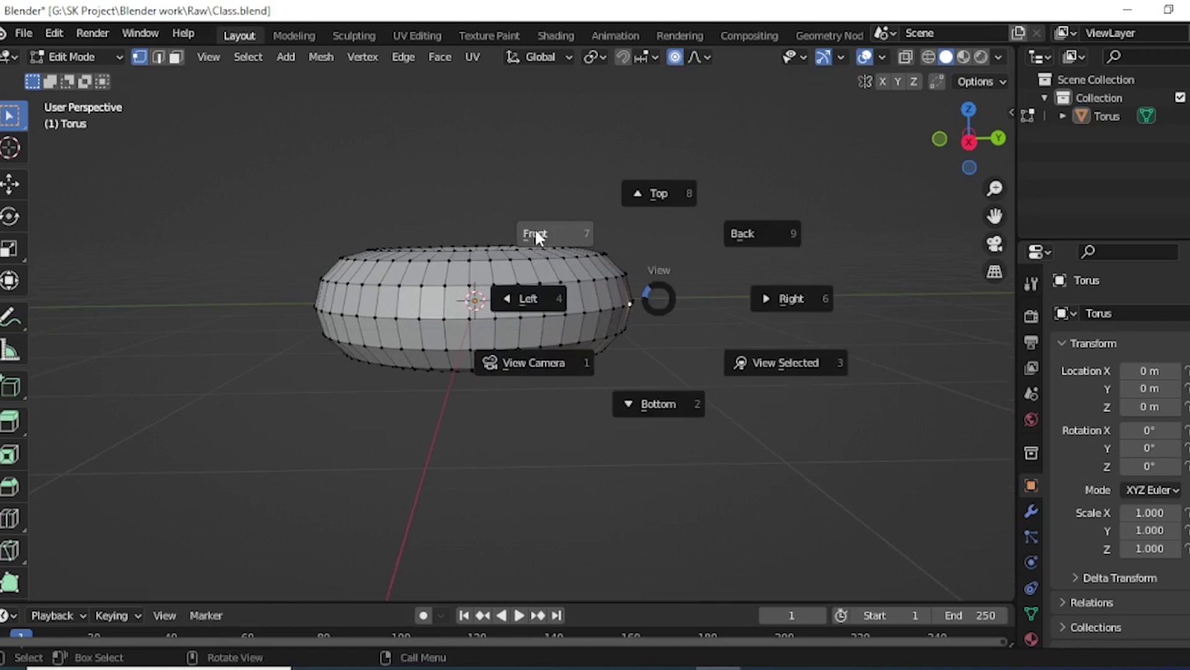
- In front view, raise the torus's right-edge vertices with a resized proportional influence
left_click(534, 228)
left_click_drag(658, 258, 682, 324)
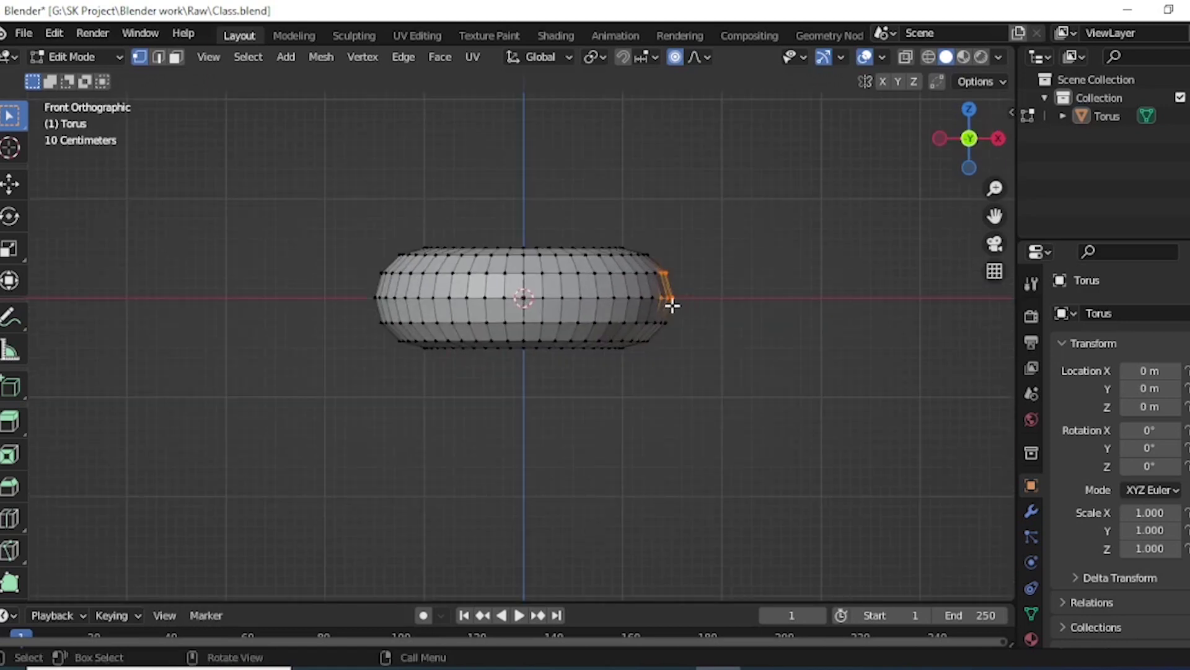
key("g")
scroll(670, 296, "down", 1)
scroll(671, 294, "down", 1)
scroll(671, 294, "down", 2)
scroll(671, 294, "down", 2)
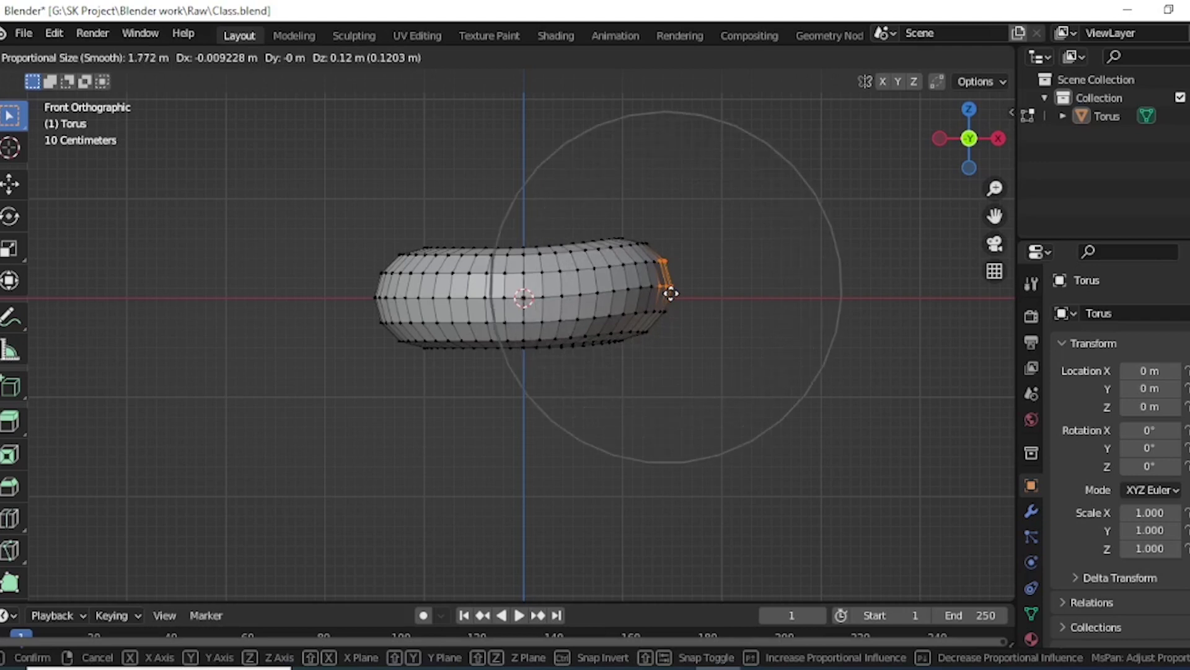
scroll(671, 294, "down", 1)
scroll(671, 293, "up", 2)
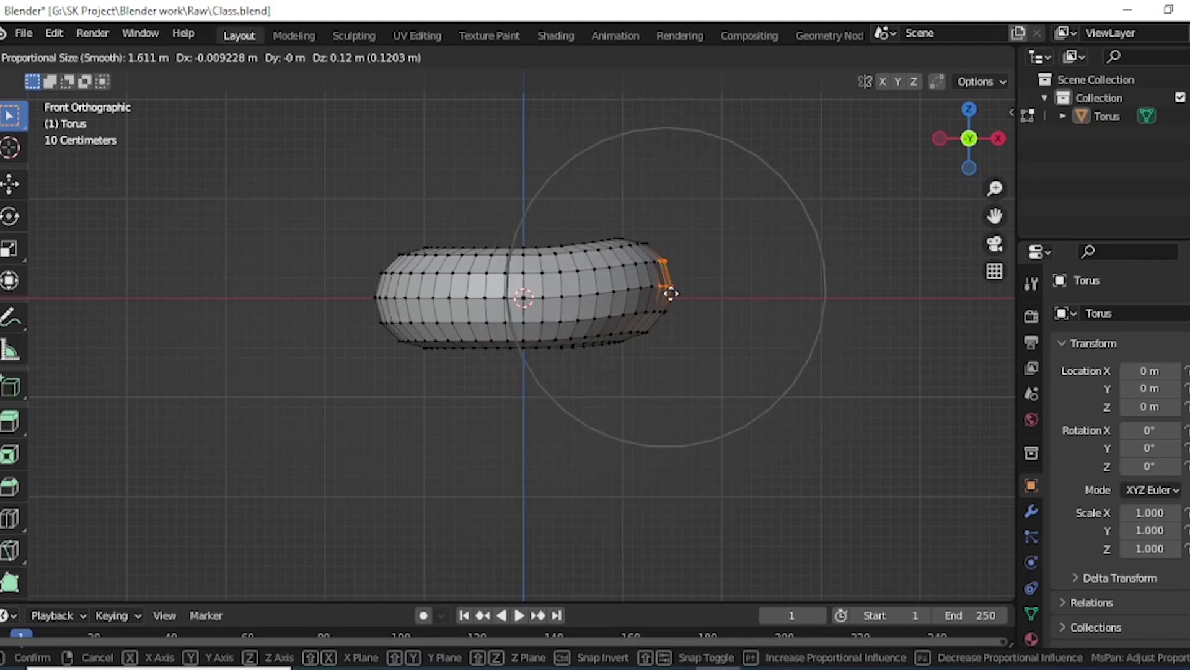
scroll(671, 294, "up", 2)
scroll(671, 294, "up", 1)
scroll(671, 293, "down", 1)
scroll(671, 294, "down", 2)
left_click(671, 293)
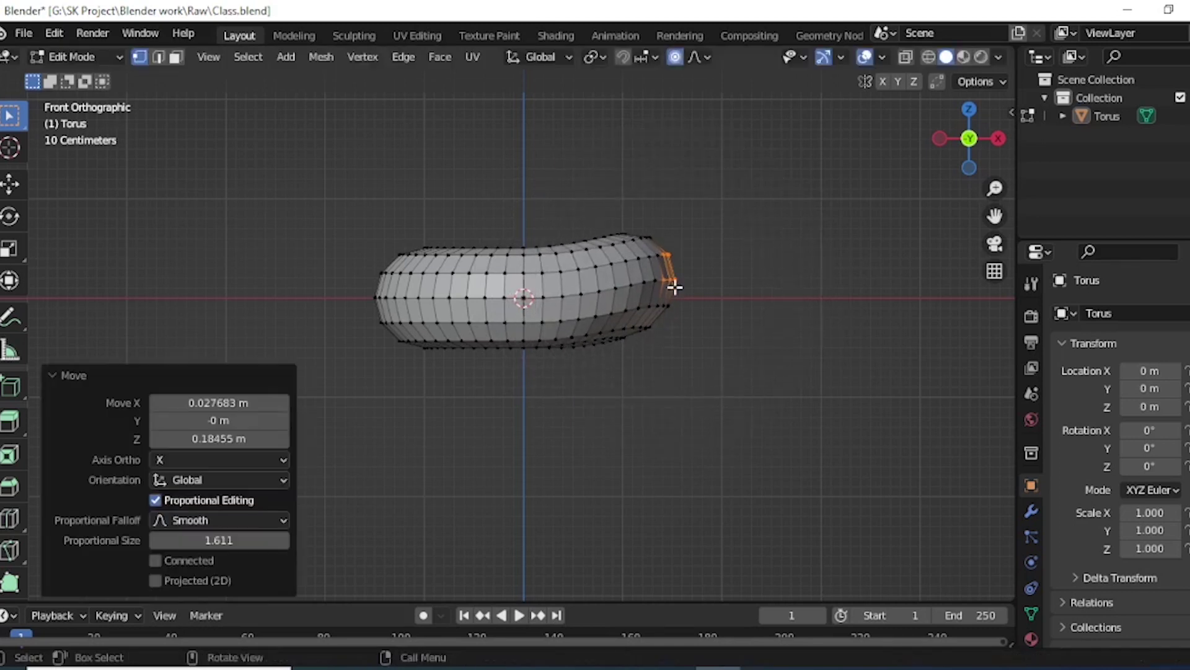
- Proportionally move more vertices, including the top ring, using a smaller influence
middle_click_drag(598, 336, 597, 350)
mouse_move(335, 332)
middle_mouse_down()
mouse_move(558, 298)
mouse_move(675, 301)
middle_mouse_up()
key("g")
left_click(595, 291)
key("g")
left_click(664, 230)
key("g")
left_click(546, 260)
middle_click_drag(545, 260, 524, 247)
key("g")
scroll(545, 260, "up", 7)
left_click(589, 267)
- Push the bottom and left-end vertices, then check the uneven donut shape in Object Mode
key("KP_1")
left_click(504, 340)
key("g")
left_click(376, 298)
key("g")
mouse_move(372, 300)
middle_mouse_down()
mouse_move(460, 353)
mouse_move(624, 327)
mouse_move(603, 322)
mouse_move(664, 361)
mouse_move(752, 322)
mouse_move(792, 327)
mouse_move(696, 351)
mouse_move(566, 354)
middle_mouse_up()
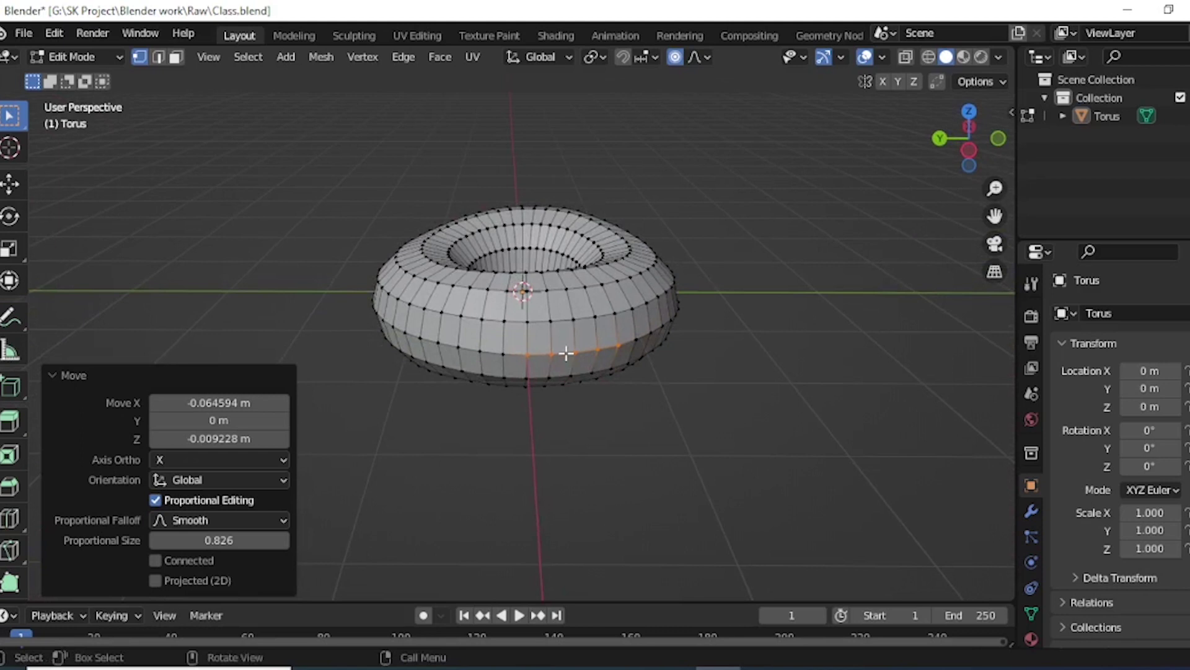
middle_click_drag(551, 236, 541, 231)
key("Tab")
mouse_move(585, 307)
middle_mouse_down()
mouse_move(293, 288)
mouse_move(456, 260)
middle_mouse_up()
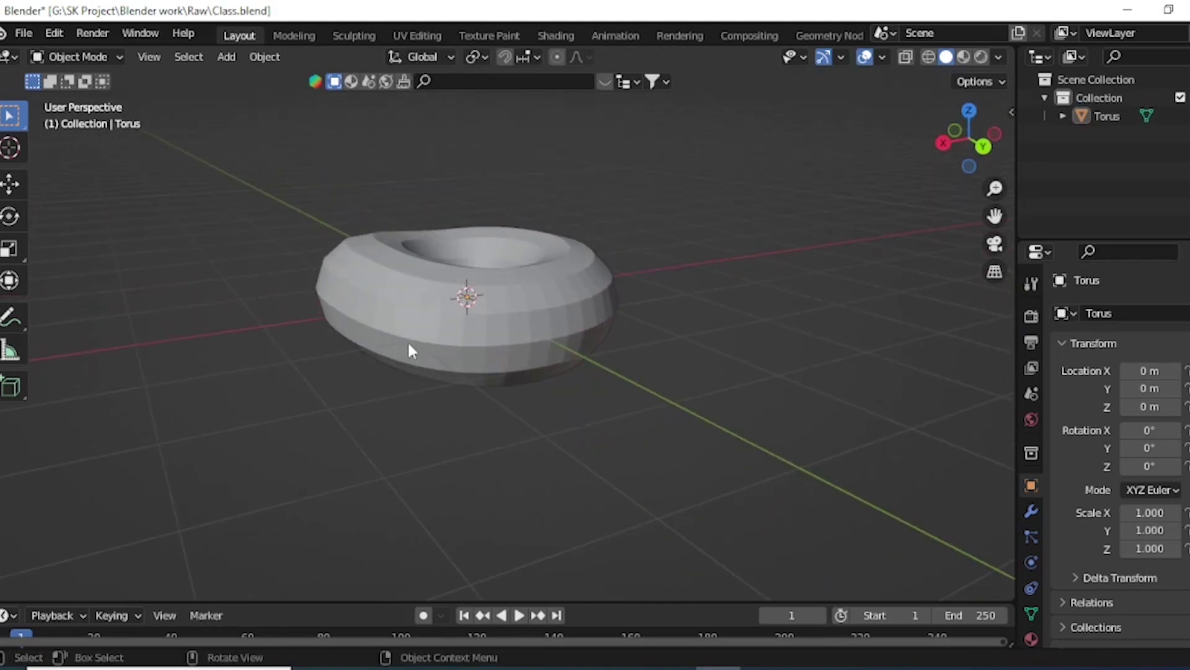
key("Tab")
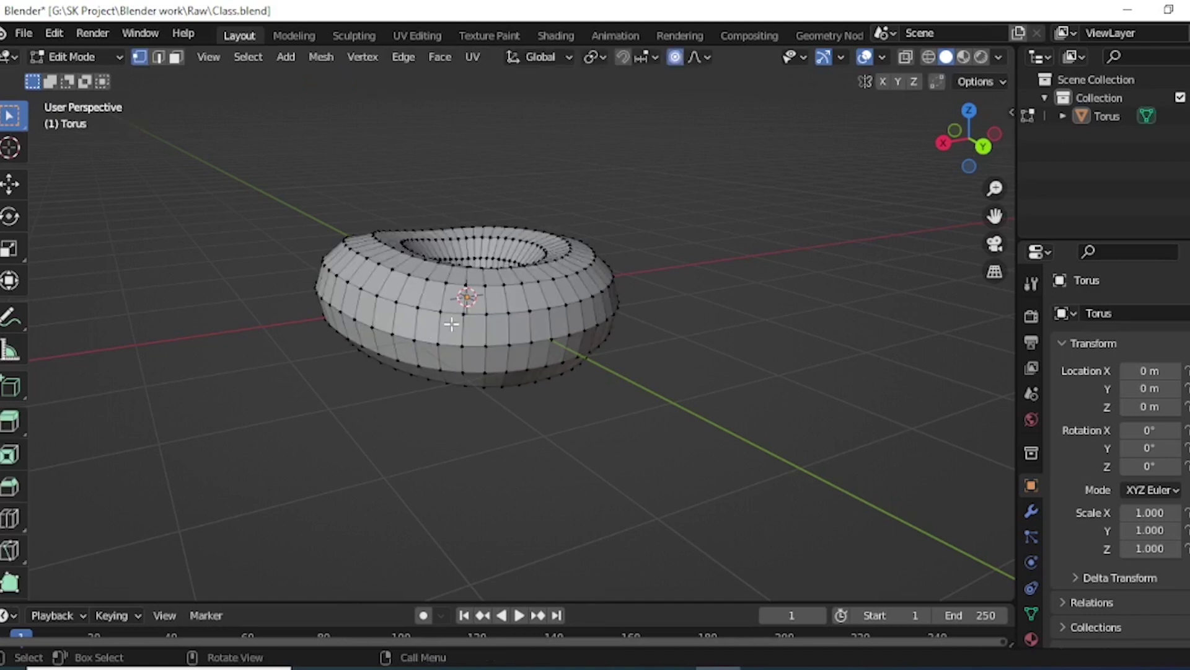
- In front X-ray view, box-select the upper half of the torus's vertices
key("grave")
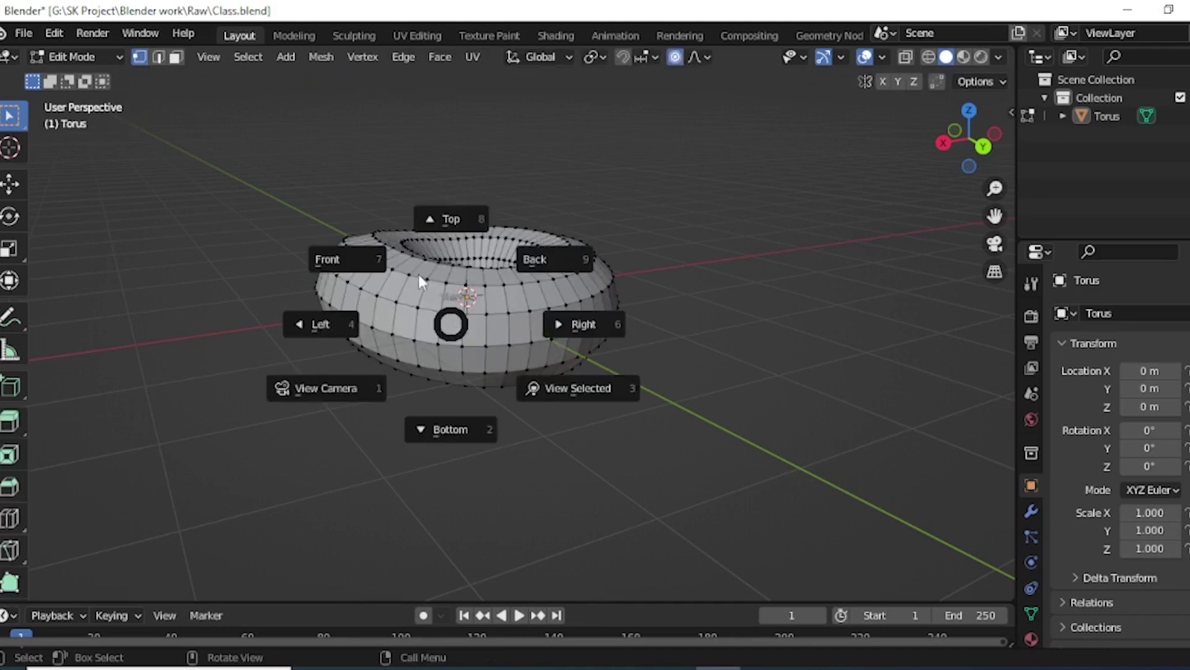
left_click(375, 253)
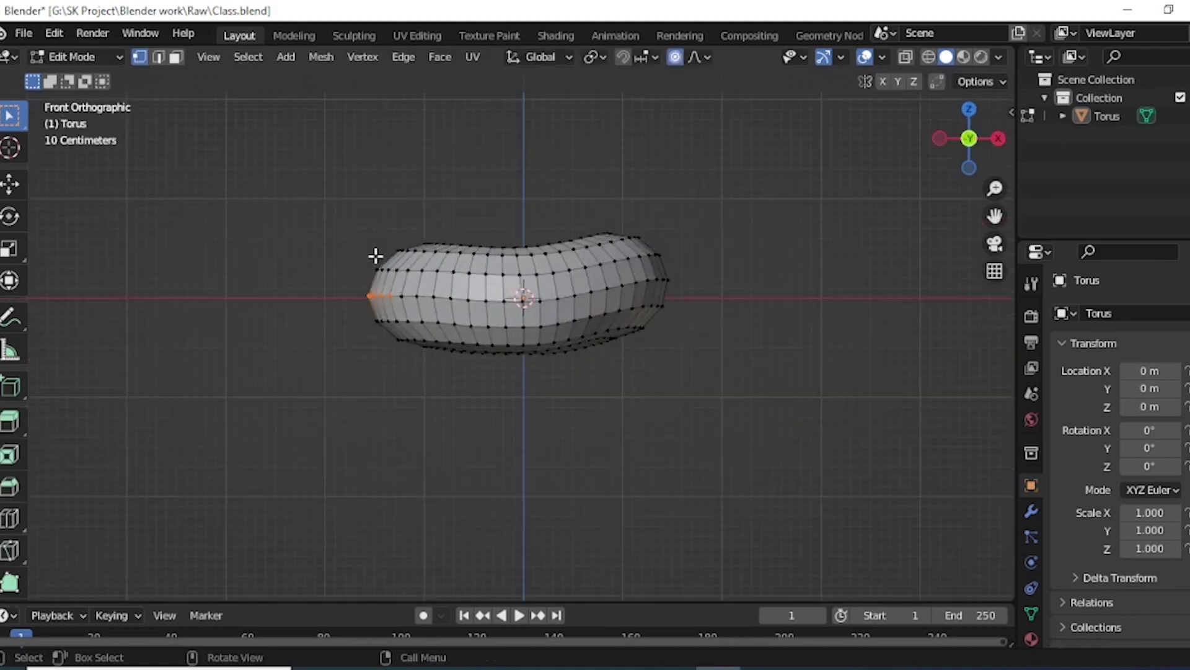
left_click(909, 54)
left_click(843, 178)
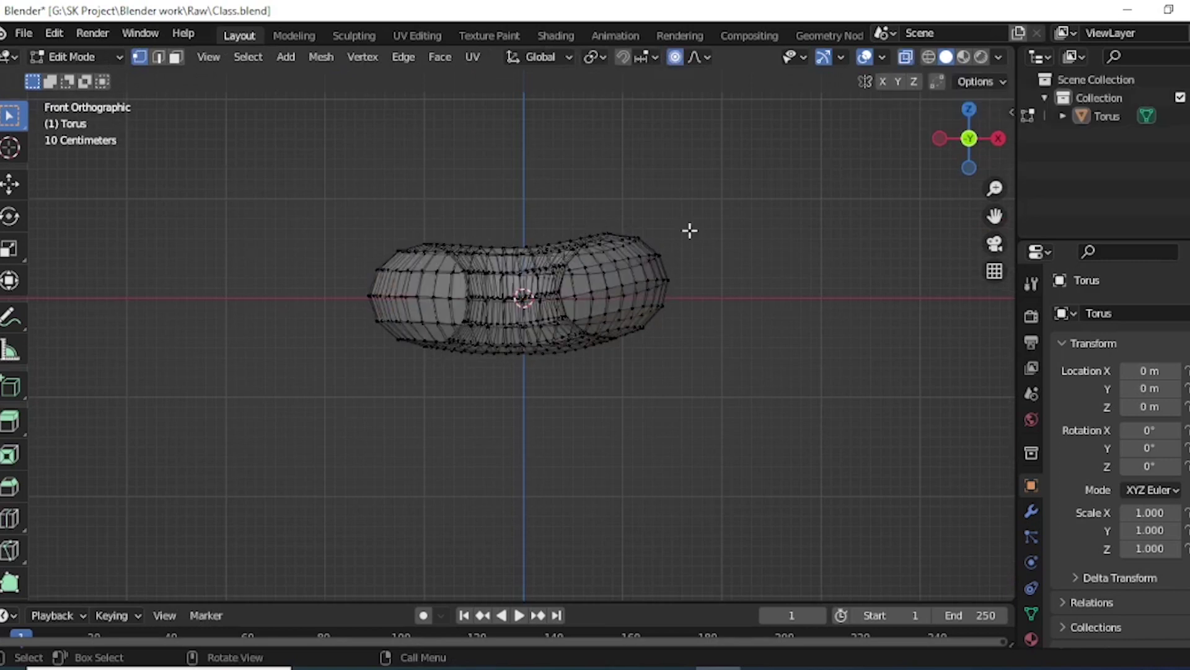
scroll(667, 248, "up", 1)
middle_click_drag(646, 269, 636, 301, "shift")
scroll(635, 301, "up", 1)
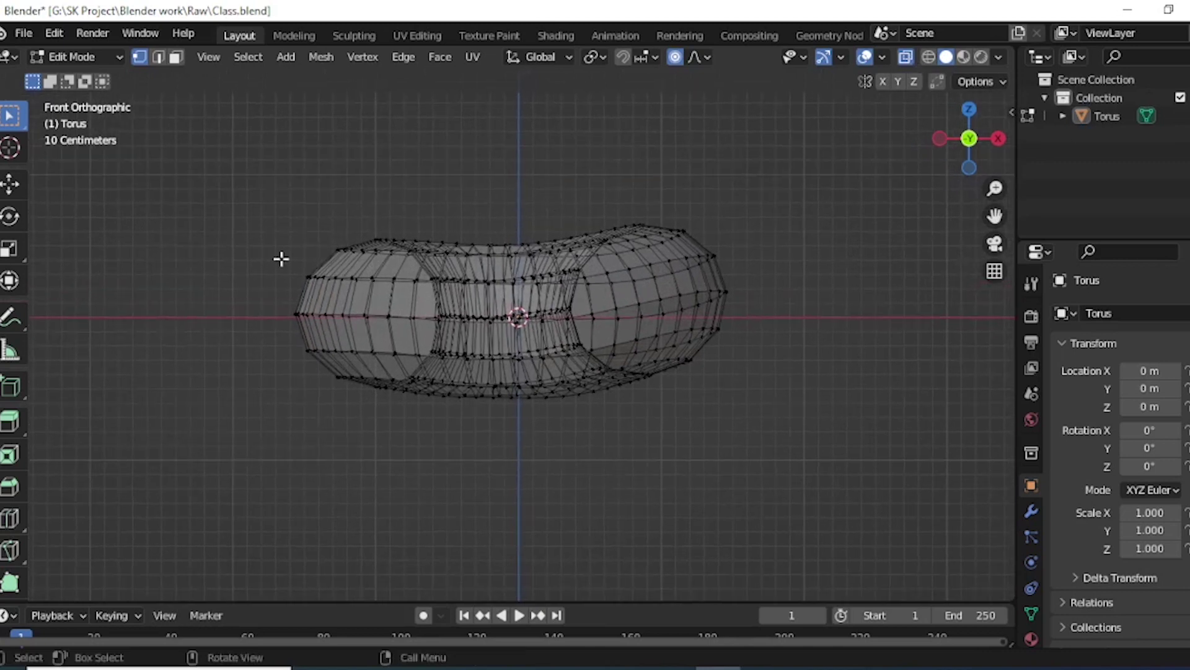
left_click(158, 58)
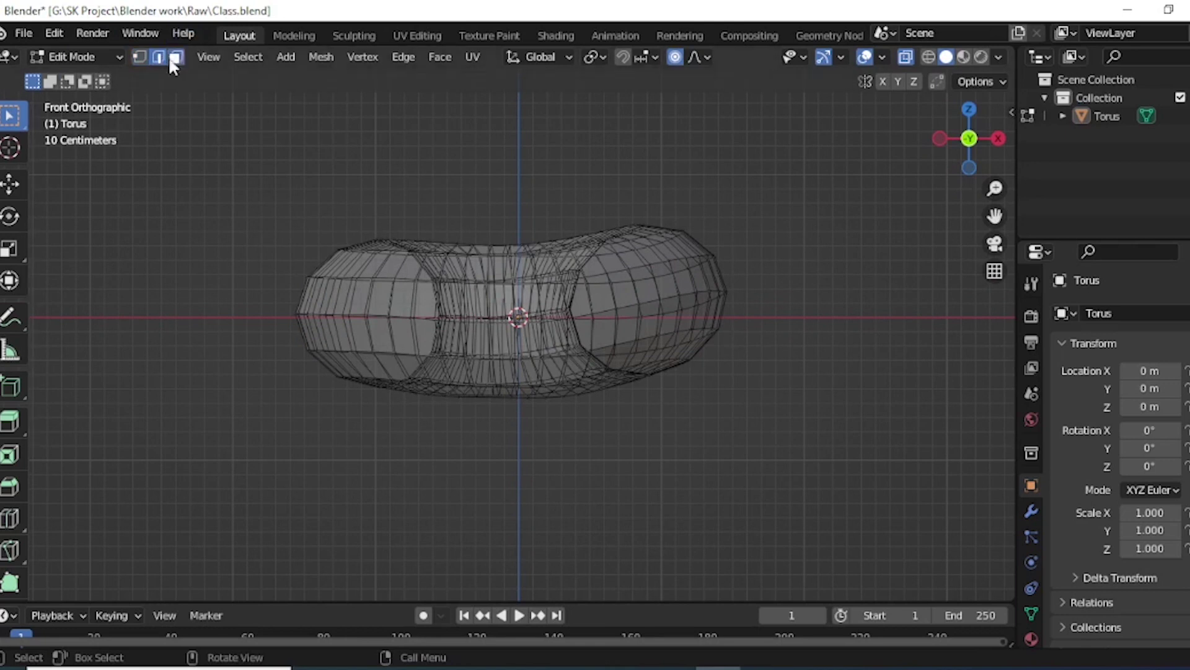
left_click(139, 57)
left_click_drag(293, 228, 855, 289)
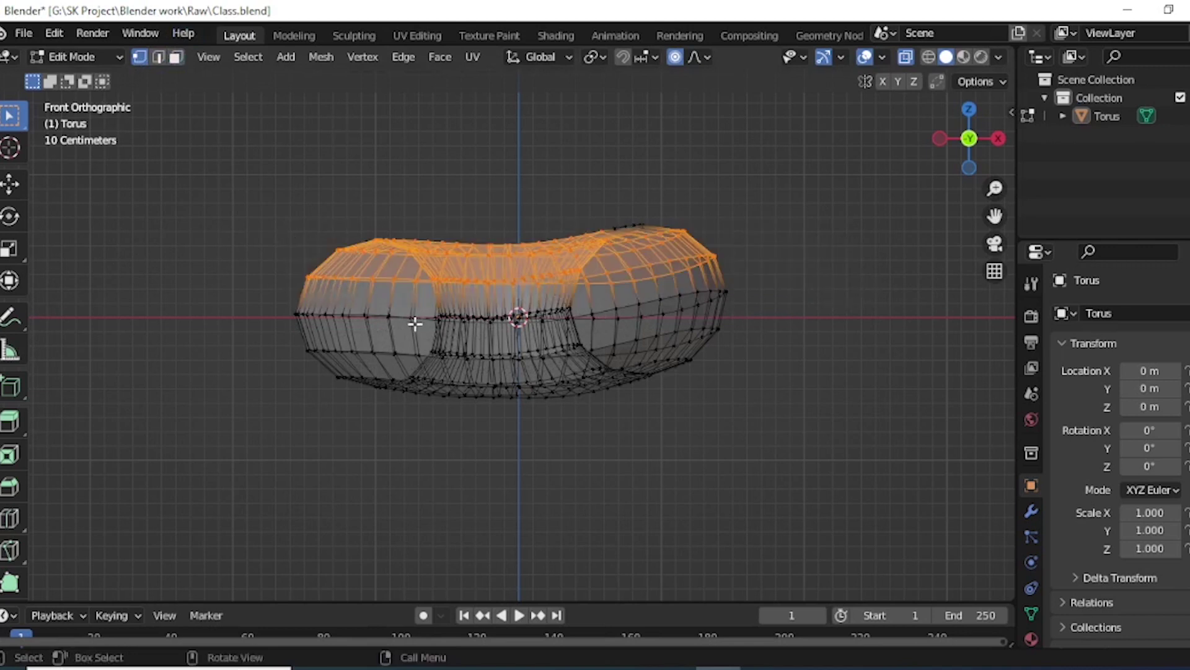
left_click_drag(300, 243, 778, 305)
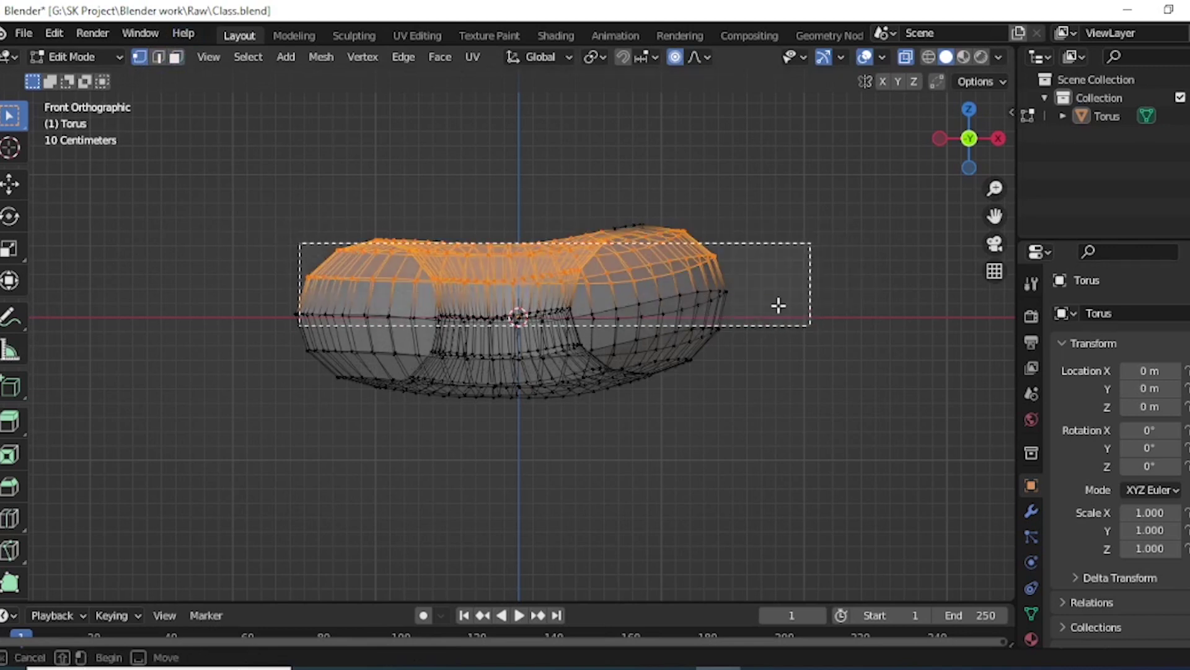
left_click(329, 194)
mouse_move(252, 214)
left_mouse_down()
mouse_move(434, 251)
mouse_move(874, 294)
left_mouse_up()
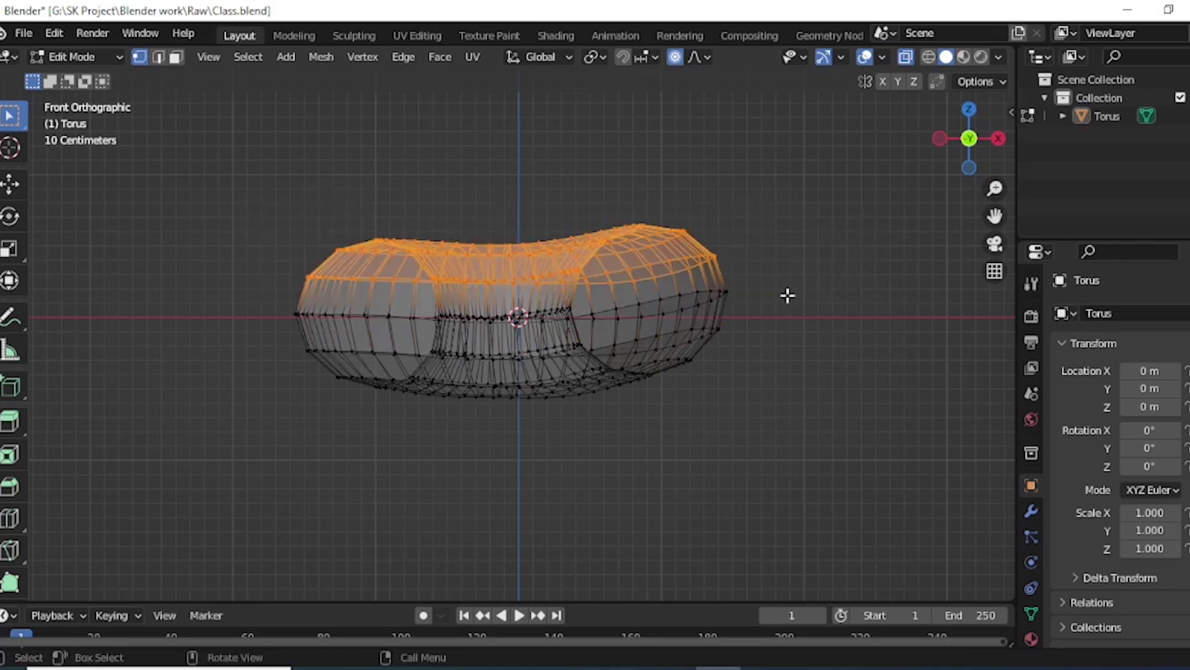
- Duplicate the selected top vertices in place and separate them into a new object, Torus.001
key("g")
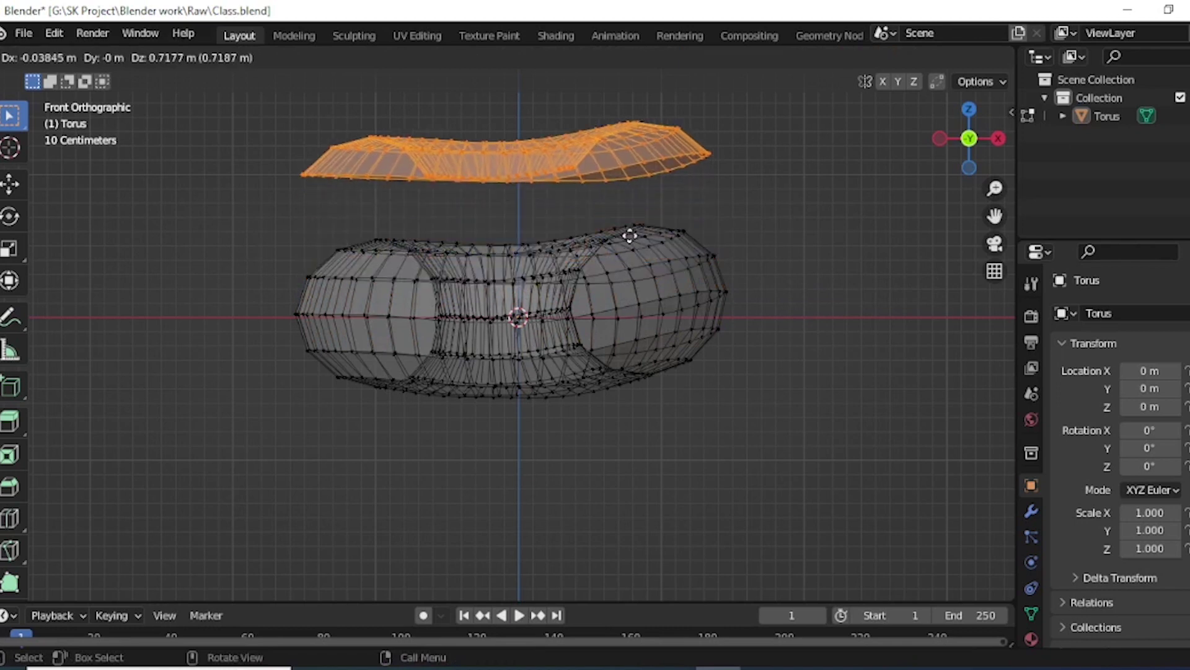
key("Escape")
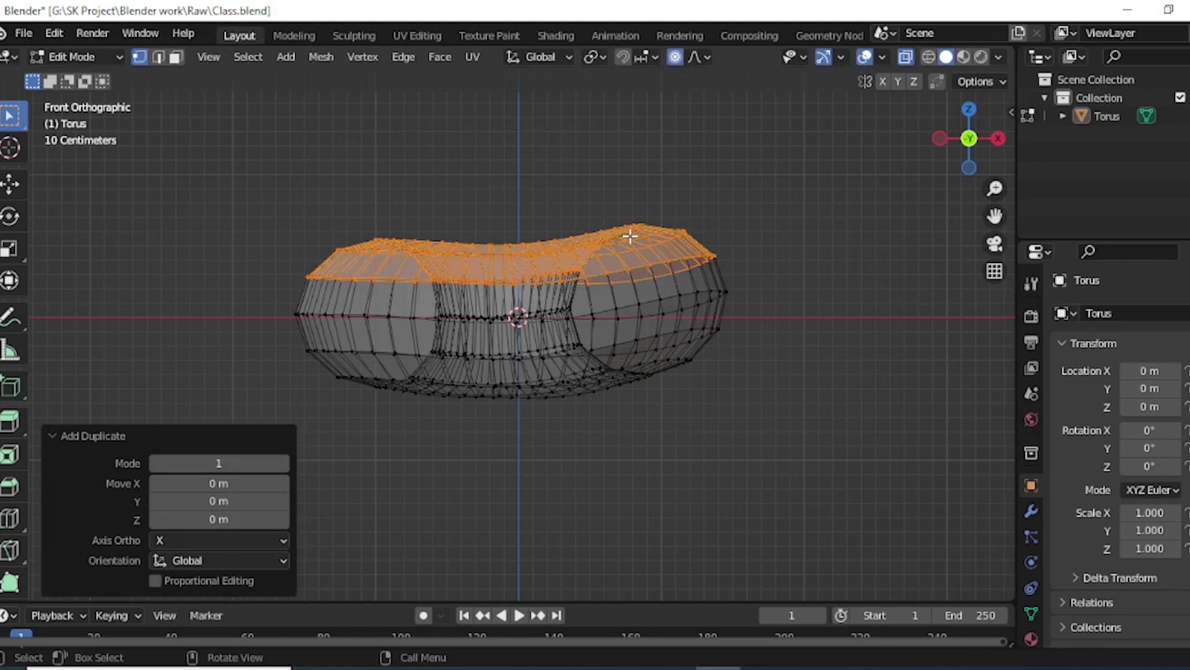
key("p")
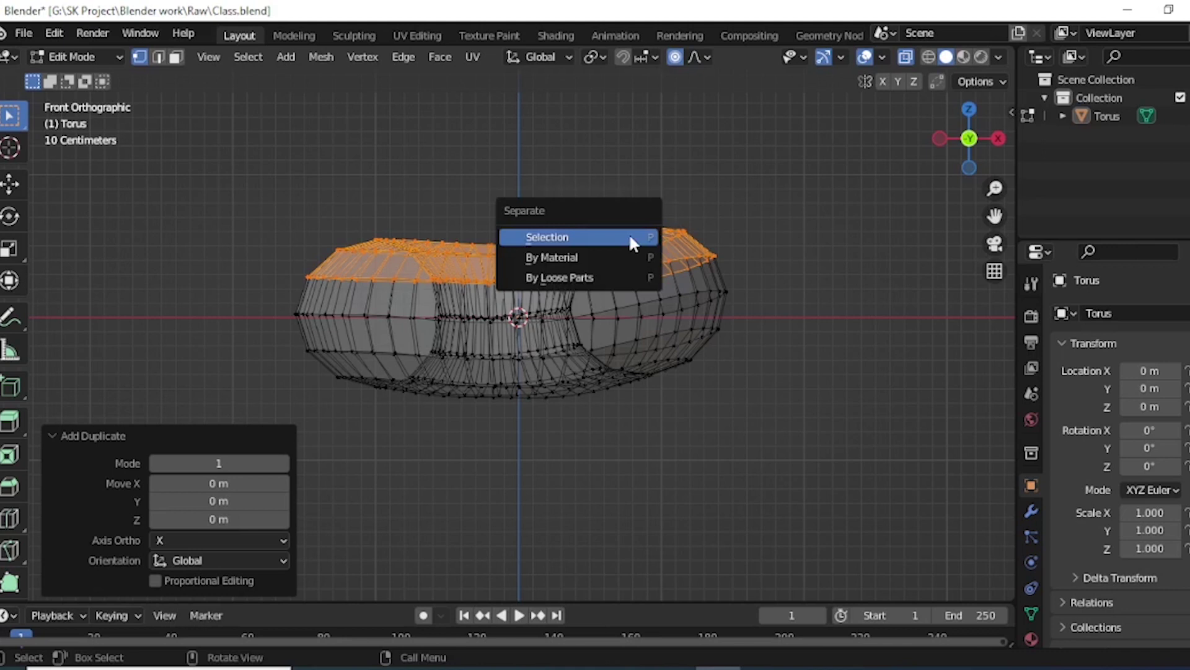
left_click(631, 242)
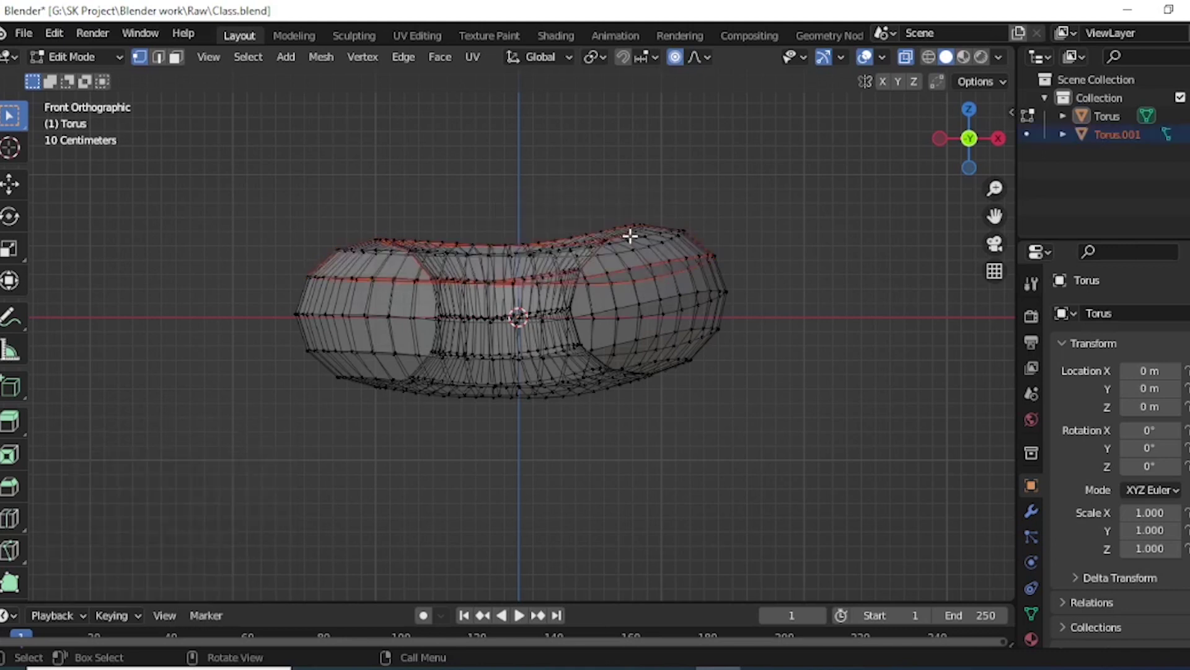
key("Tab")
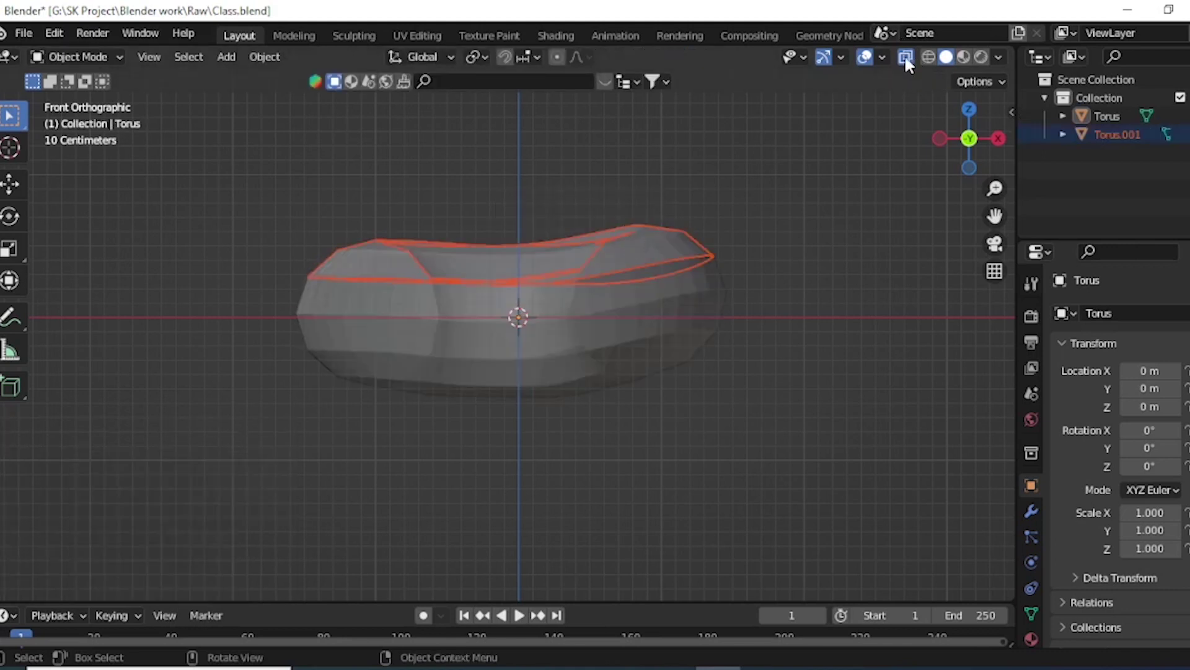
- Turn off X-ray and select each object to tell the top piece from the base torus
left_click(905, 62)
mouse_move(645, 296)
middle_mouse_down()
mouse_move(645, 362)
mouse_move(614, 325)
middle_mouse_up()
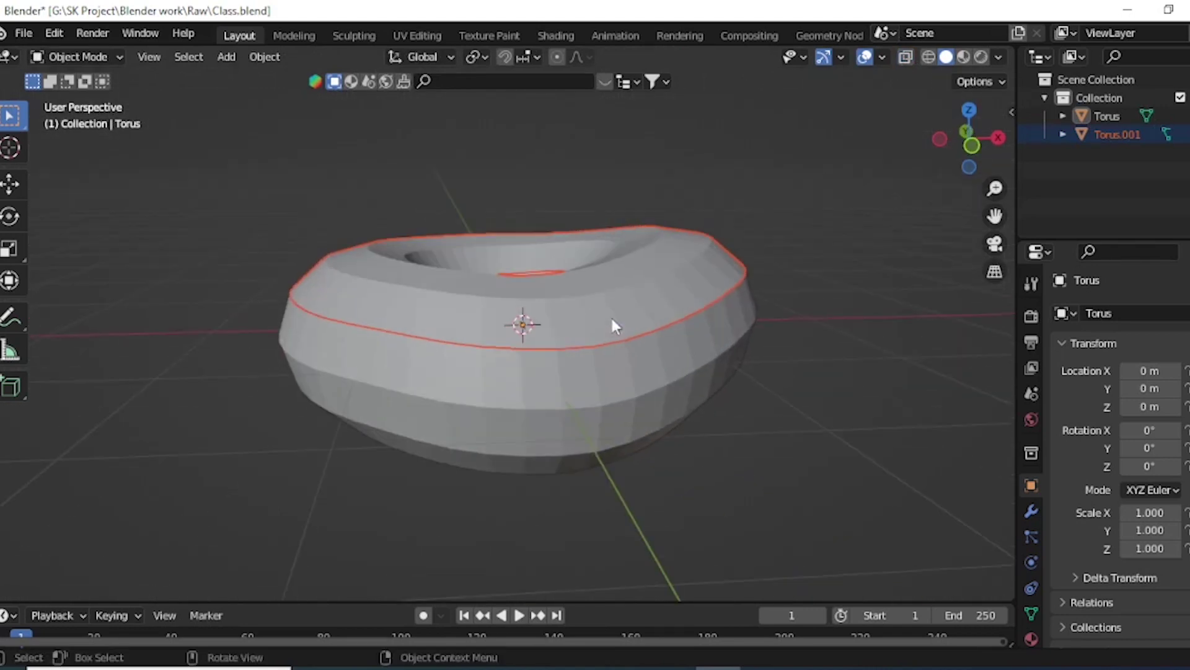
left_click(642, 288)
key("g")
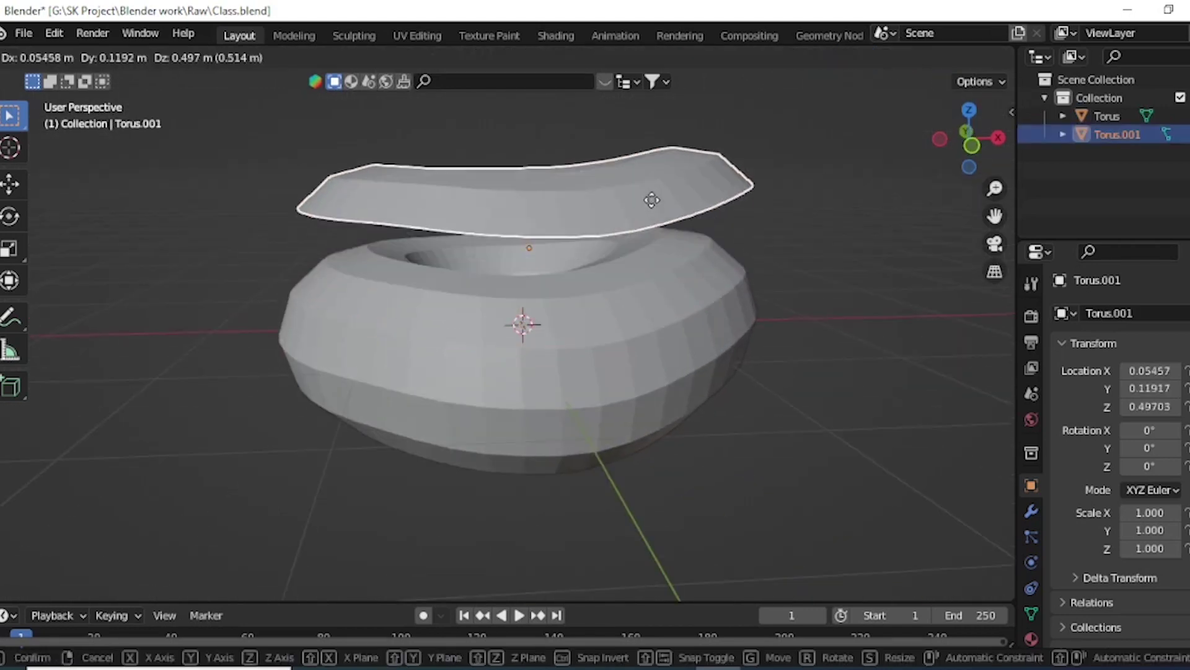
key("Escape")
left_click(660, 359)
key("g")
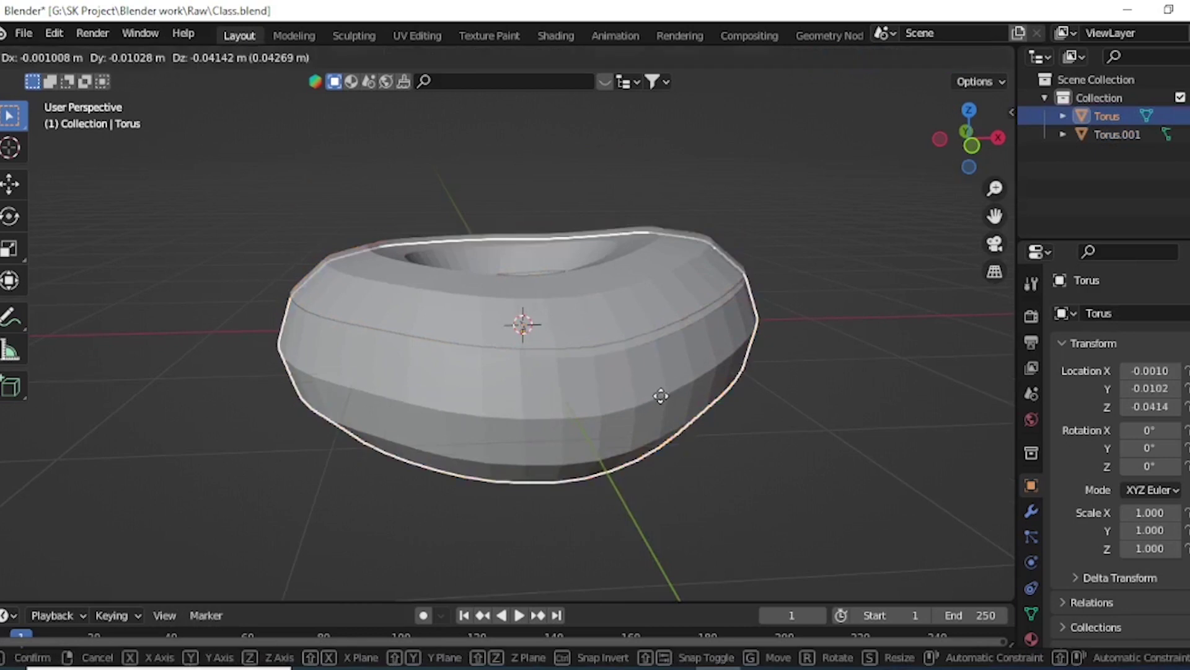
key("Escape")
scroll(763, 365, "up", 1)
scroll(762, 366, "down", 2)
- Apply Shade Smooth to both the base torus and the top piece
right_click(654, 377)
left_click(630, 313)
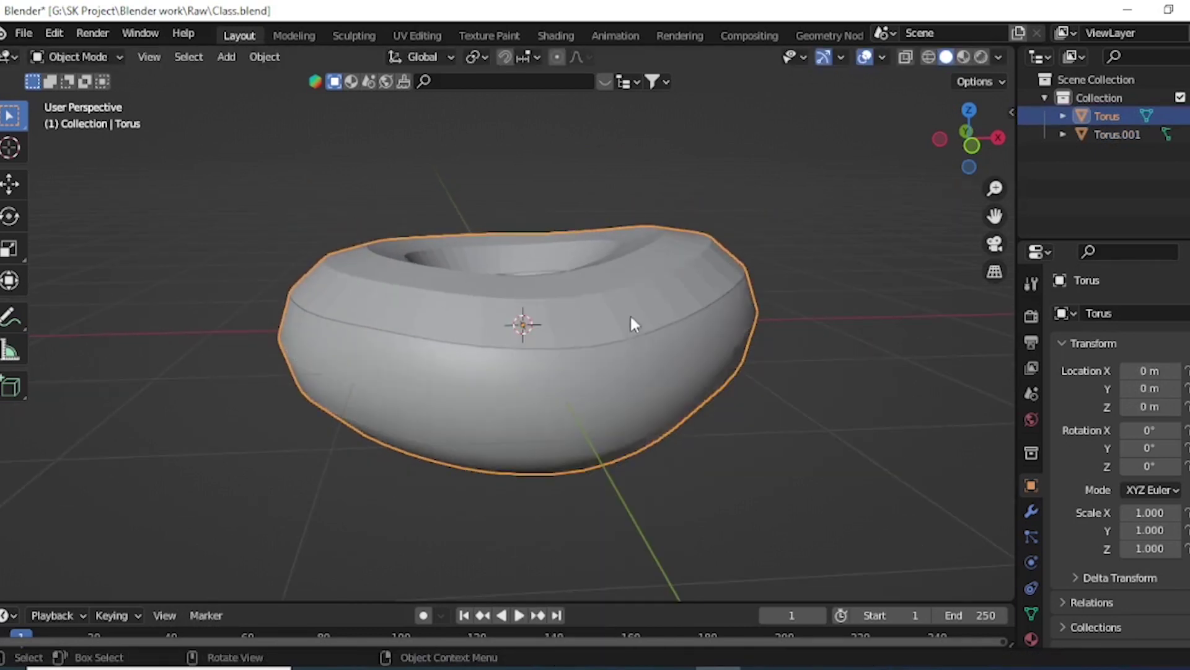
left_click(624, 310)
right_click(623, 310)
left_click(620, 311)
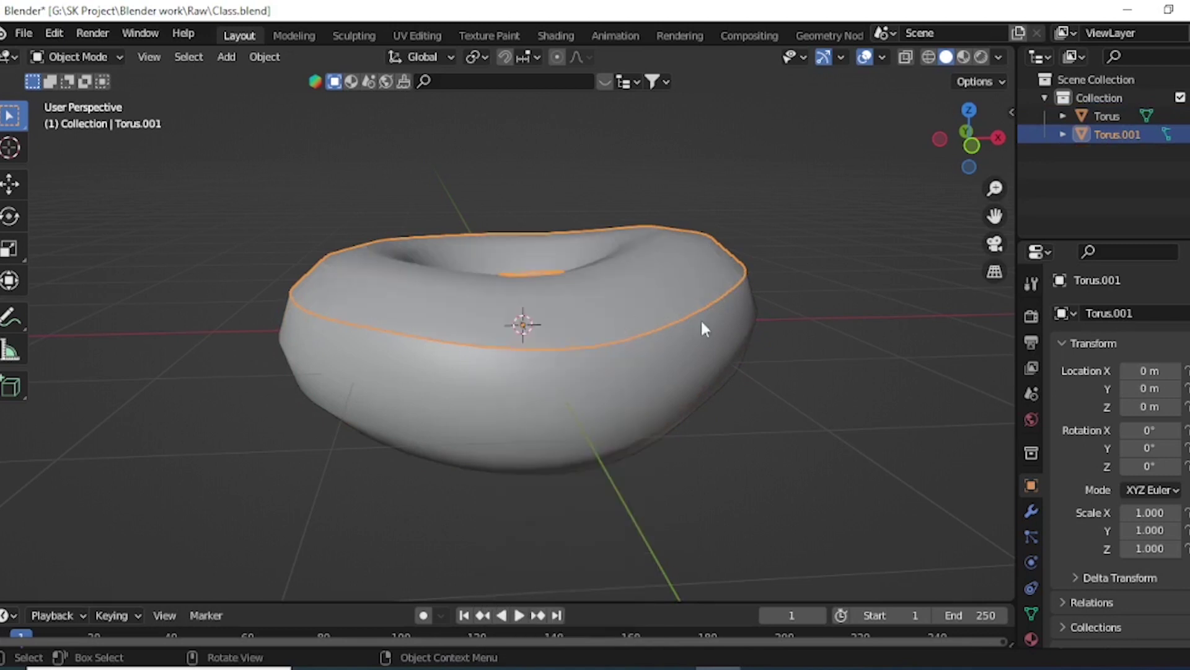
middle_click_drag(702, 322, 674, 378)
middle_click_drag(673, 369, 687, 360)
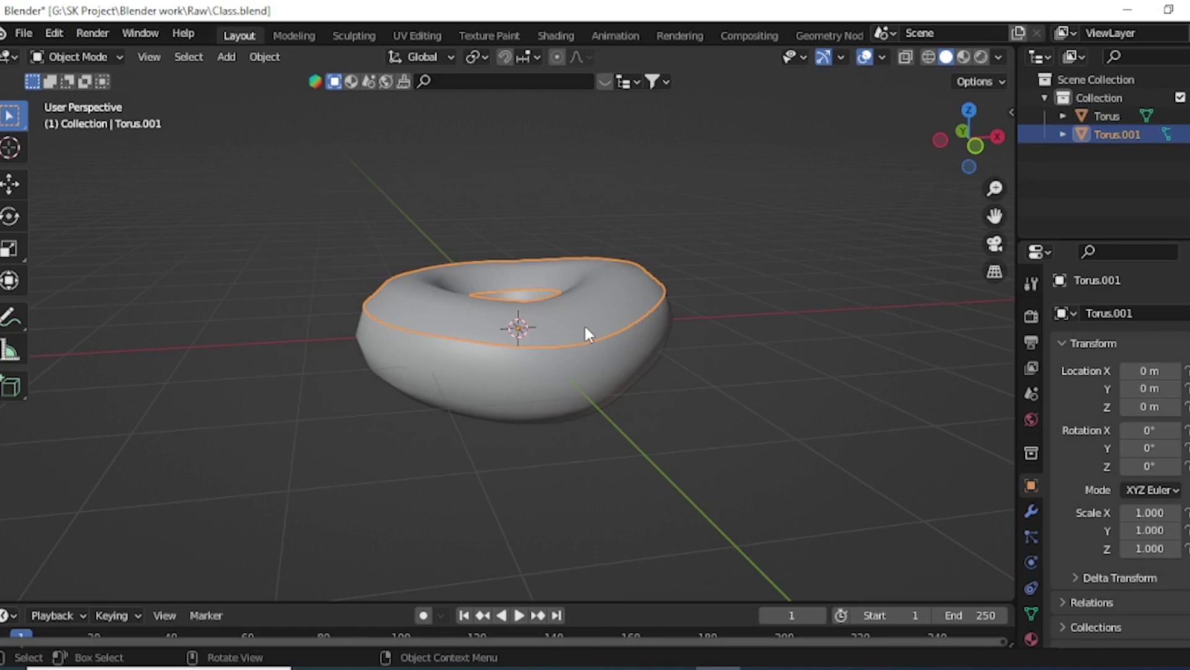
- From front view, put Torus.001 into Edit Mode
scroll(542, 348, "up", 1)
mouse_move(535, 329)
middle_mouse_down()
mouse_move(512, 314)
mouse_move(488, 319)
middle_mouse_up()
key("KP_1")
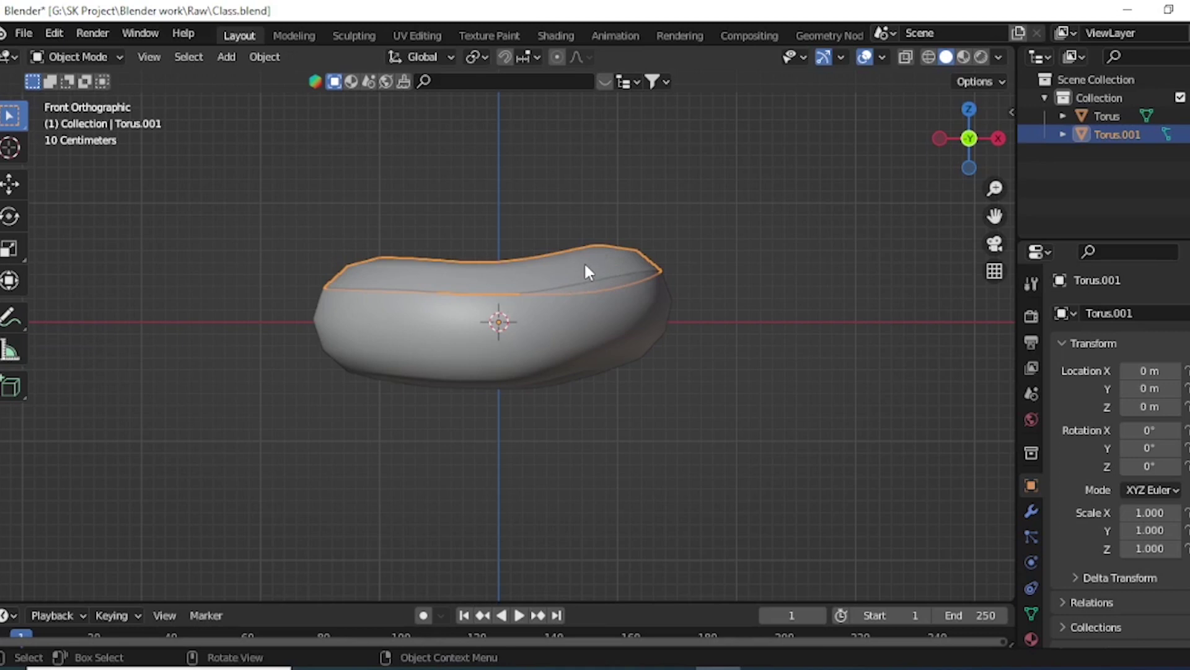
key("Tab")
scroll(589, 274, "up", 1)
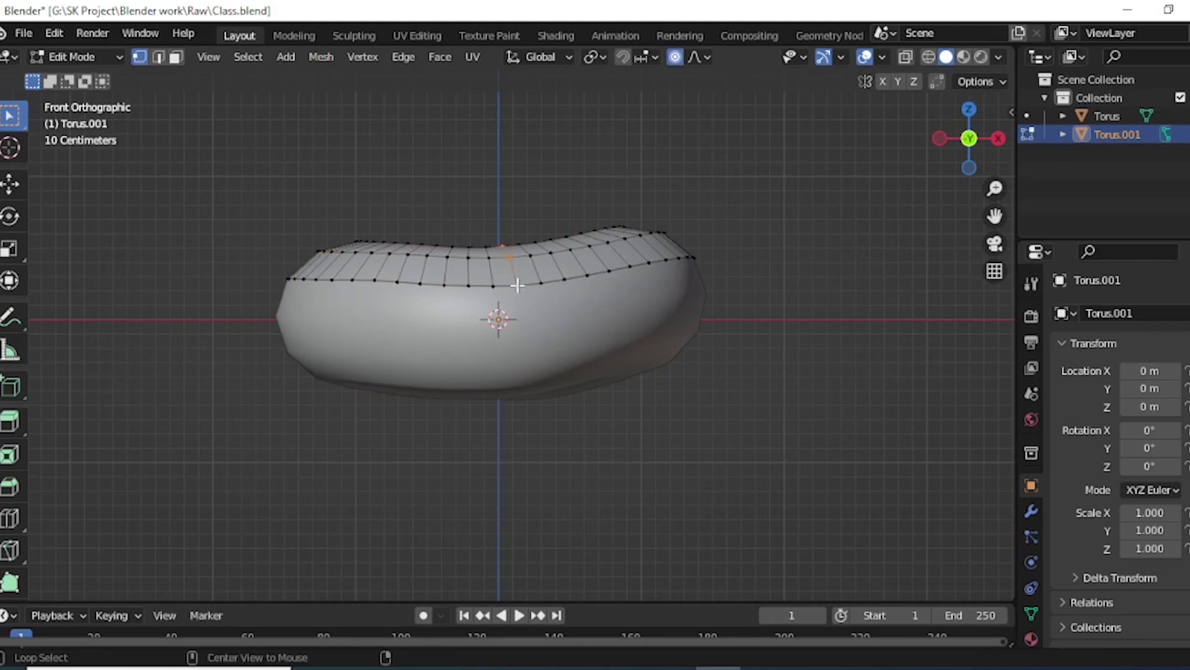
- Select Torus.001's bottom edge loop and invert the selection to everything else
left_click(493, 287, "alt")
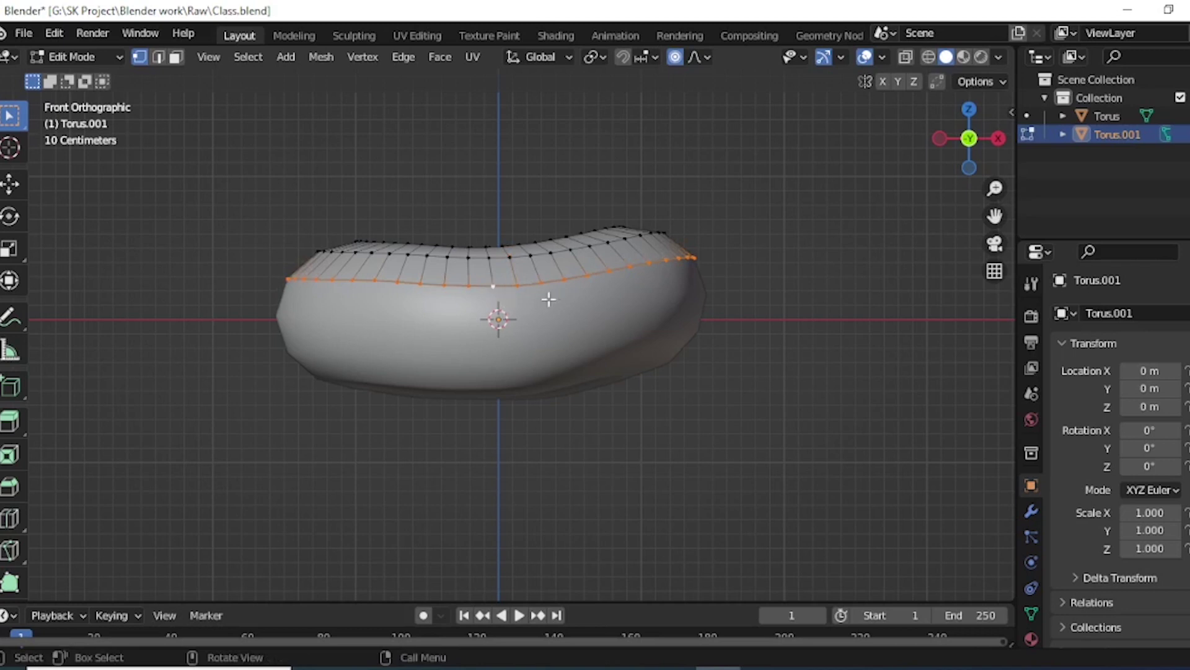
mouse_move(550, 308)
middle_mouse_down()
mouse_move(697, 377)
mouse_move(633, 337)
mouse_move(612, 380)
middle_mouse_up()
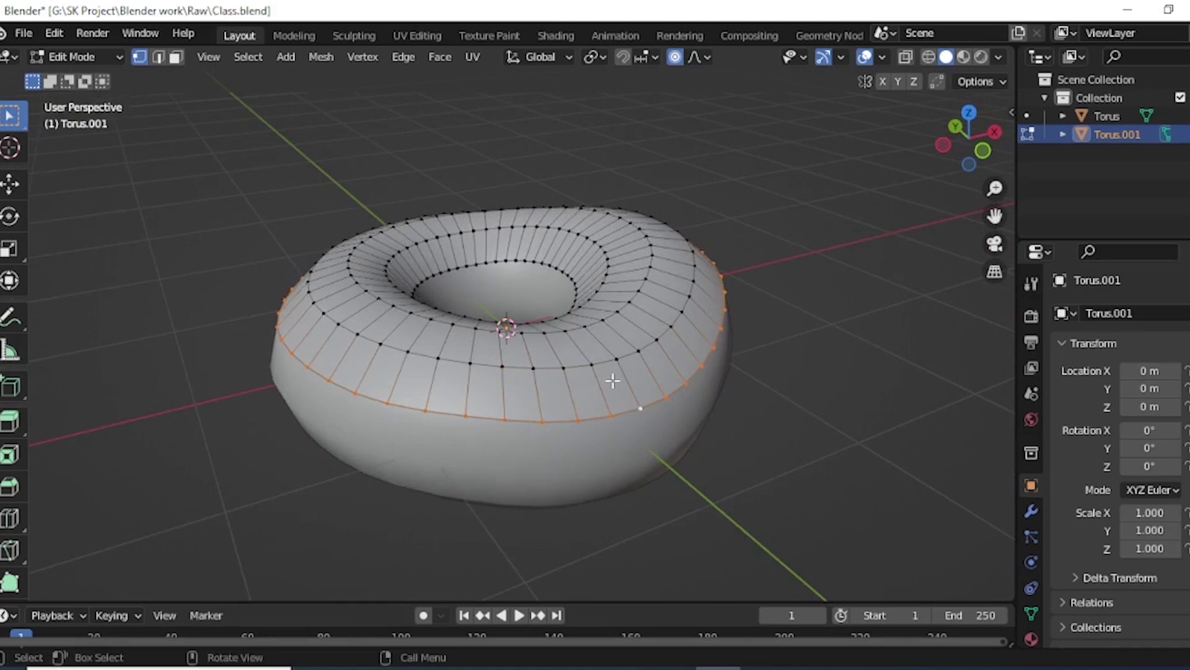
key("ctrl+i")
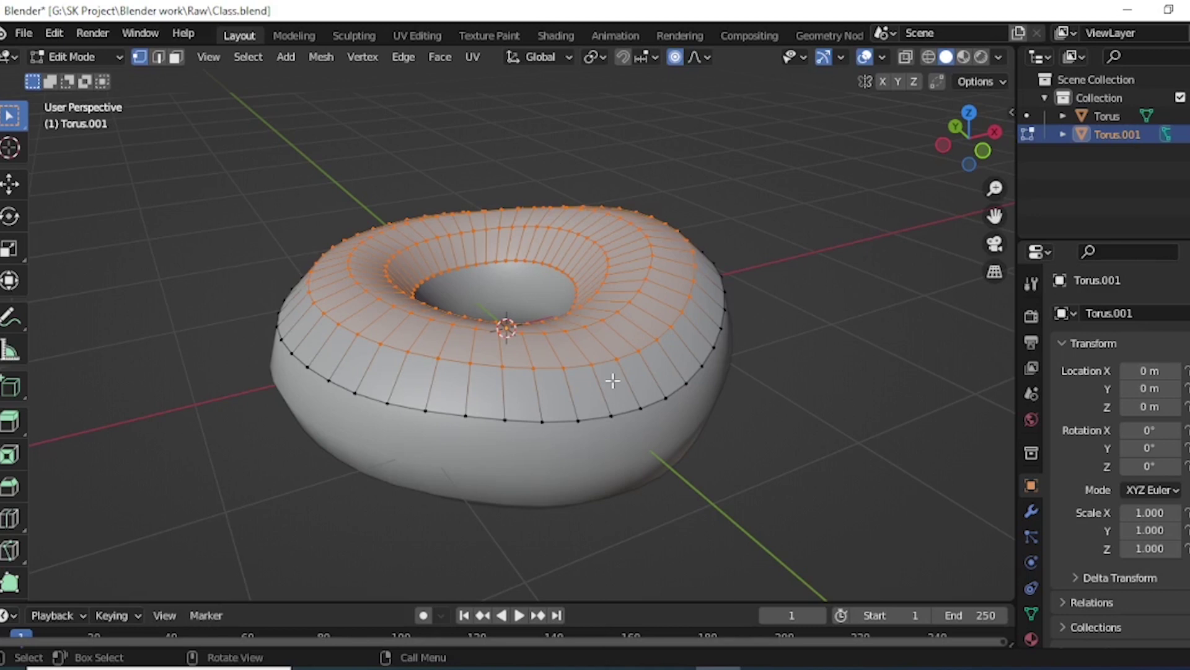
mouse_move(599, 333)
middle_mouse_down()
mouse_move(656, 372)
mouse_move(622, 307)
middle_mouse_up()
- Hide all but the icing's bottom edge loop and pull a few vertices down into a first drip
key("h")
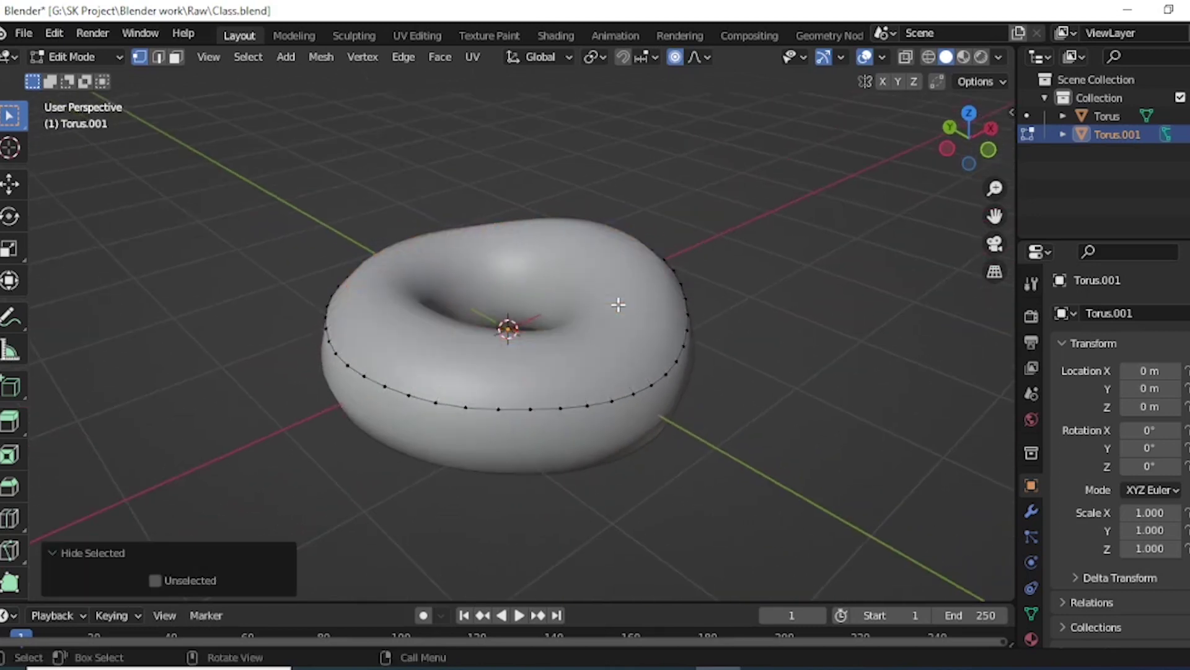
mouse_move(538, 381)
middle_mouse_down()
mouse_move(477, 369)
mouse_move(611, 372)
mouse_move(566, 393)
mouse_move(576, 396)
mouse_move(547, 329)
mouse_move(566, 391)
mouse_move(553, 391)
middle_mouse_up()
scroll(560, 338, "up", 1)
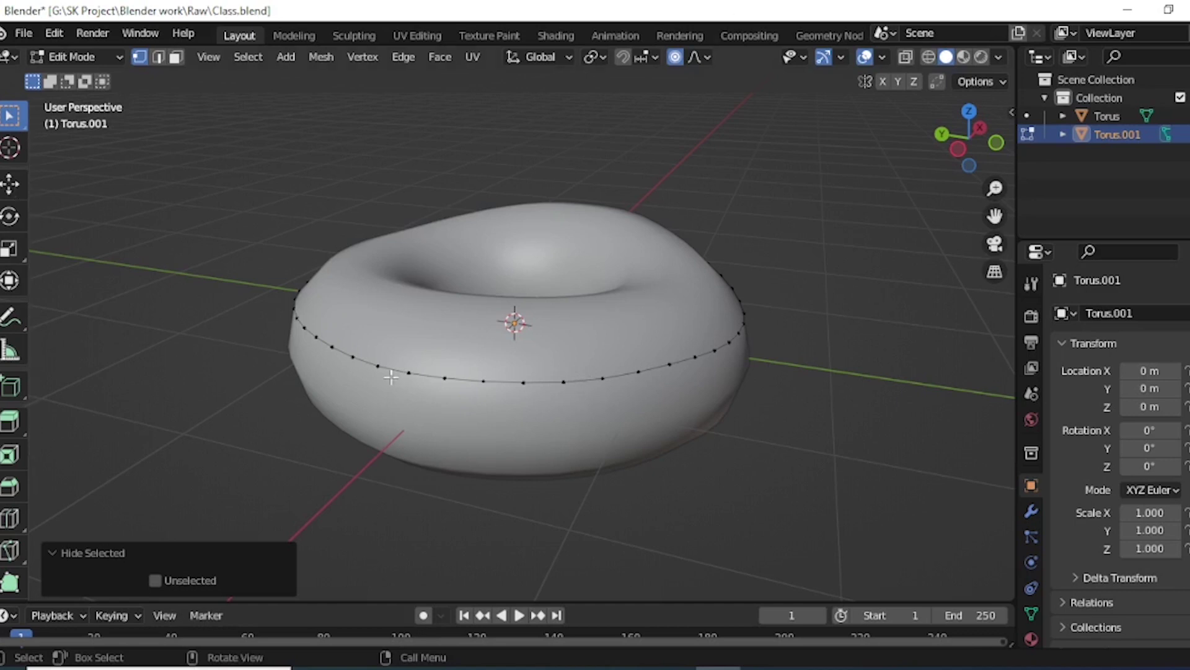
left_click(617, 406)
scroll(617, 404, "up", 1)
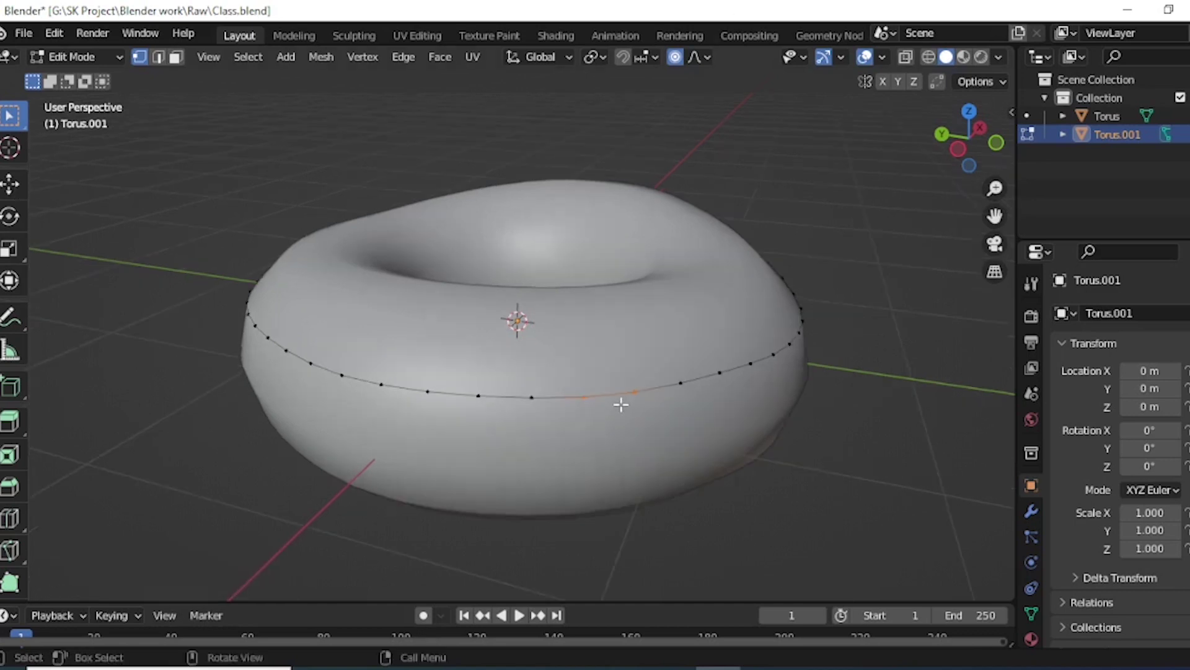
scroll(616, 404, "up", 4)
scroll(905, 442, "down", 2)
scroll(880, 434, "down", 2)
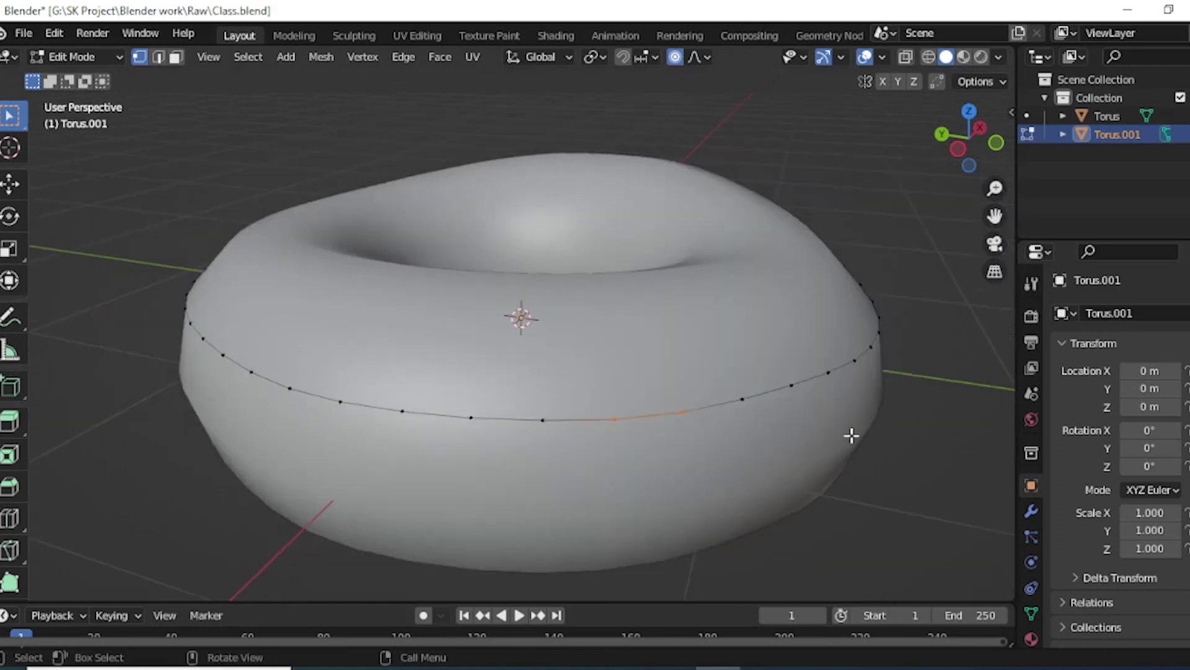
key("g")
scroll(790, 446, "up", 5)
scroll(789, 446, "up", 6)
scroll(790, 446, "up", 1)
scroll(789, 446, "up", 2)
scroll(790, 446, "up", 1)
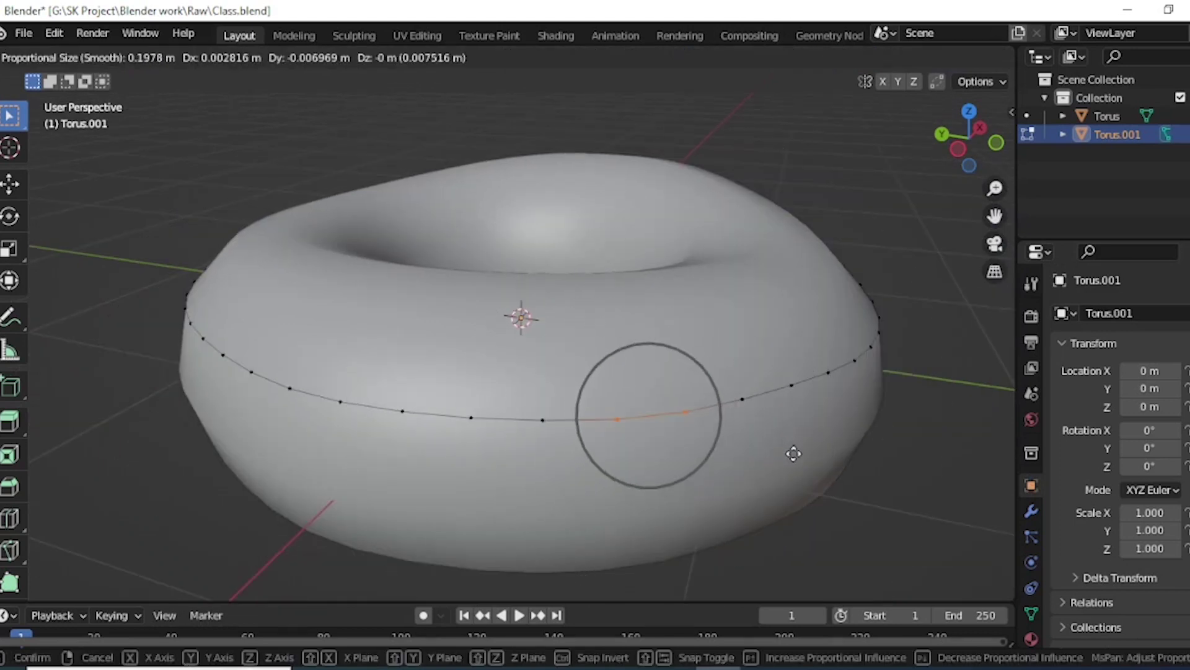
left_click(800, 510)
- Pull the front edge-loop vertices down into a wider drip with proportional falloff
mouse_move(627, 457)
middle_mouse_down()
mouse_move(672, 433)
mouse_move(736, 444)
mouse_move(710, 441)
middle_mouse_up()
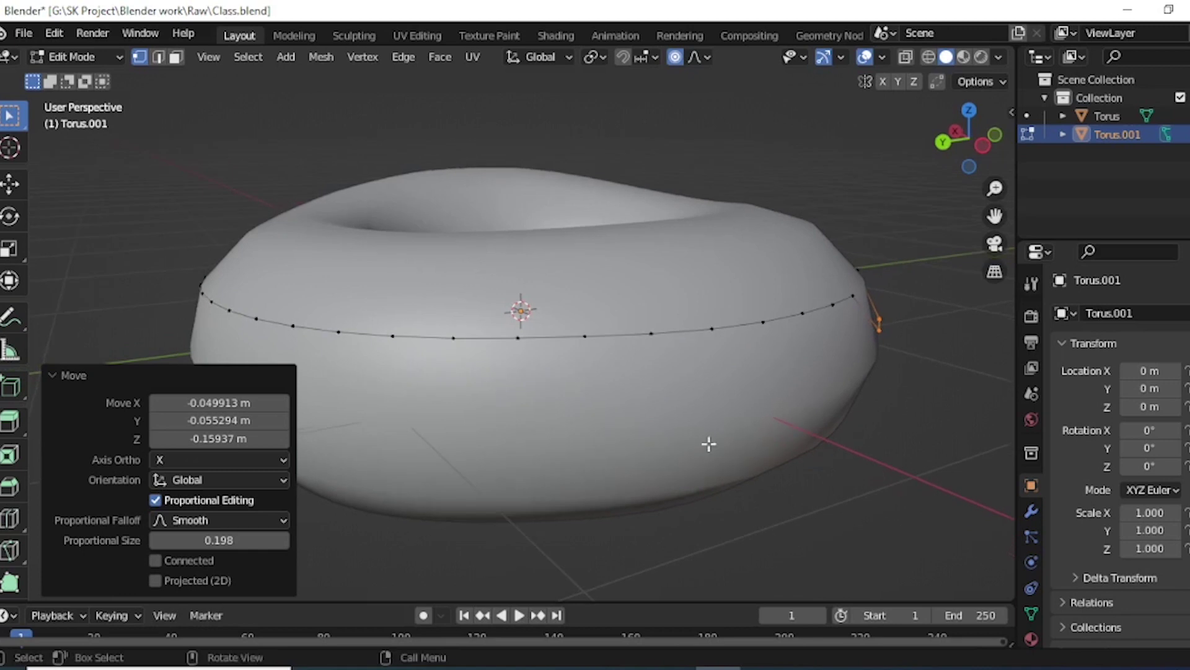
left_click_drag(382, 320, 589, 345)
key("g")
scroll(539, 385, "down", 3)
scroll(539, 384, "down", 3)
scroll(540, 384, "down", 3)
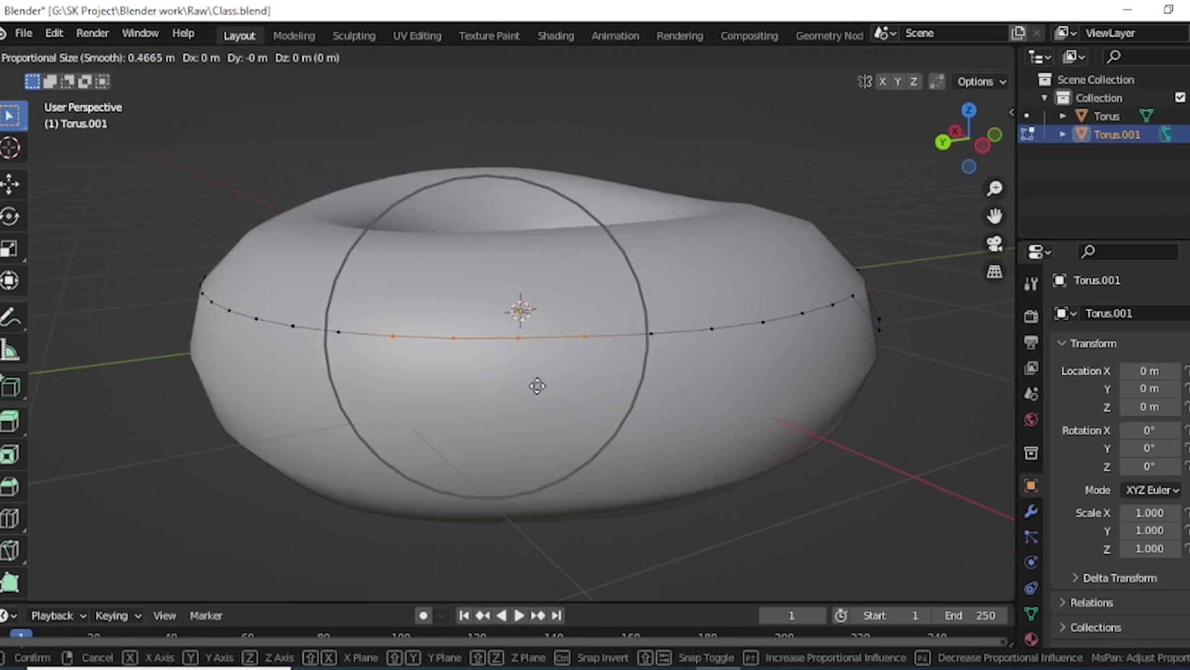
left_click(539, 418)
scroll(539, 419, "down", 2)
scroll(548, 422, "down", 1)
- Pull two more front loop vertices down and nudge them along the Y axis
mouse_move(553, 421)
middle_mouse_down()
mouse_move(608, 494)
mouse_move(521, 378)
middle_mouse_up()
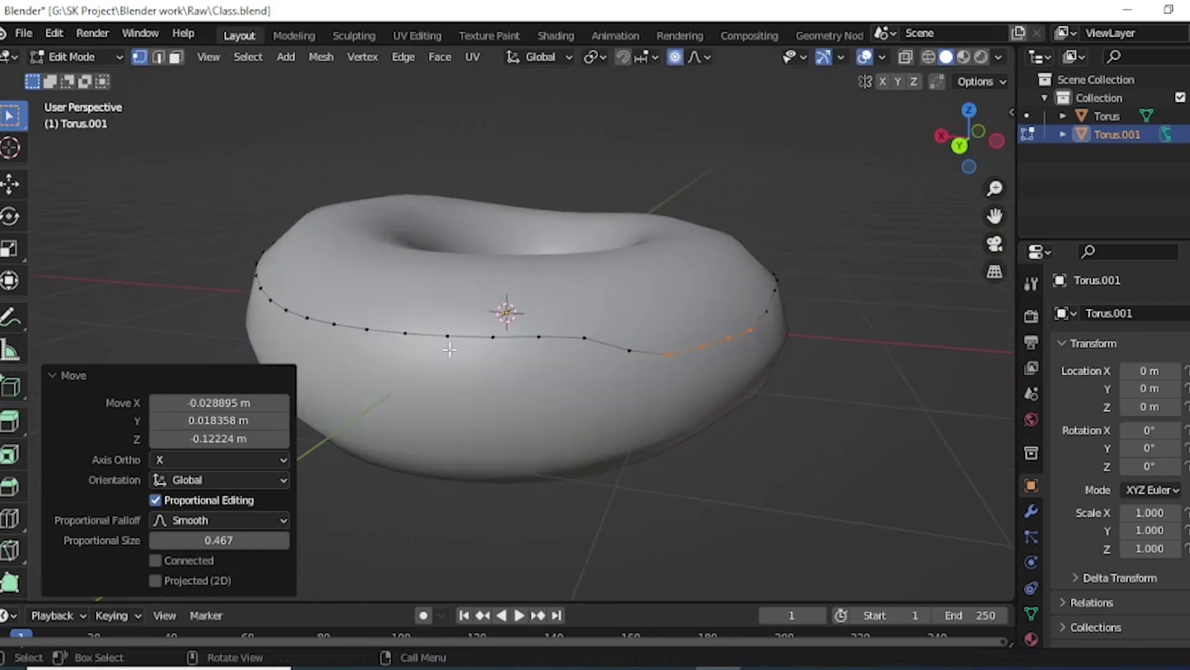
left_click_drag(393, 323, 451, 344)
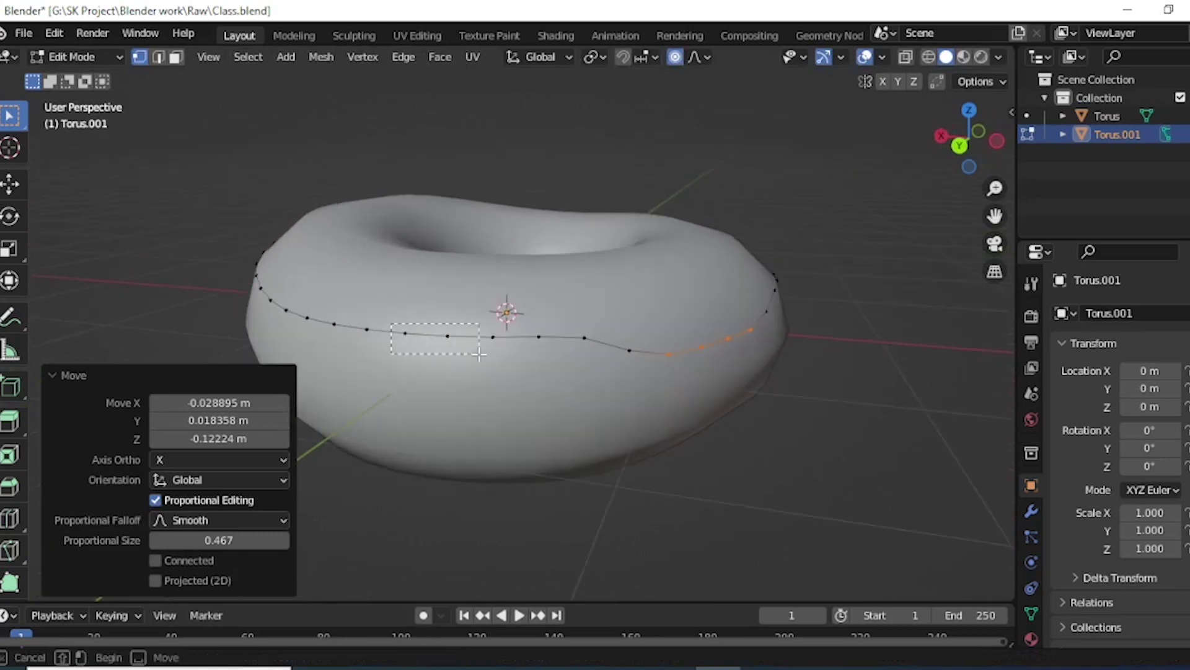
key("g")
scroll(435, 348, "up", 4)
scroll(434, 350, "up", 3)
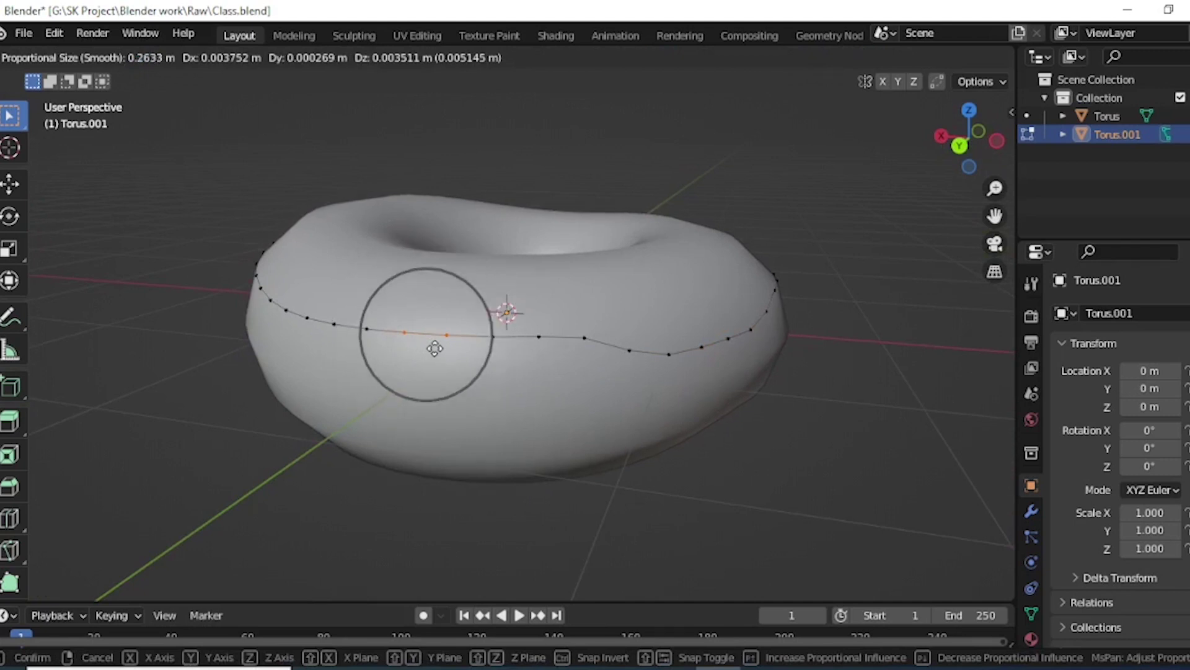
left_click(438, 379)
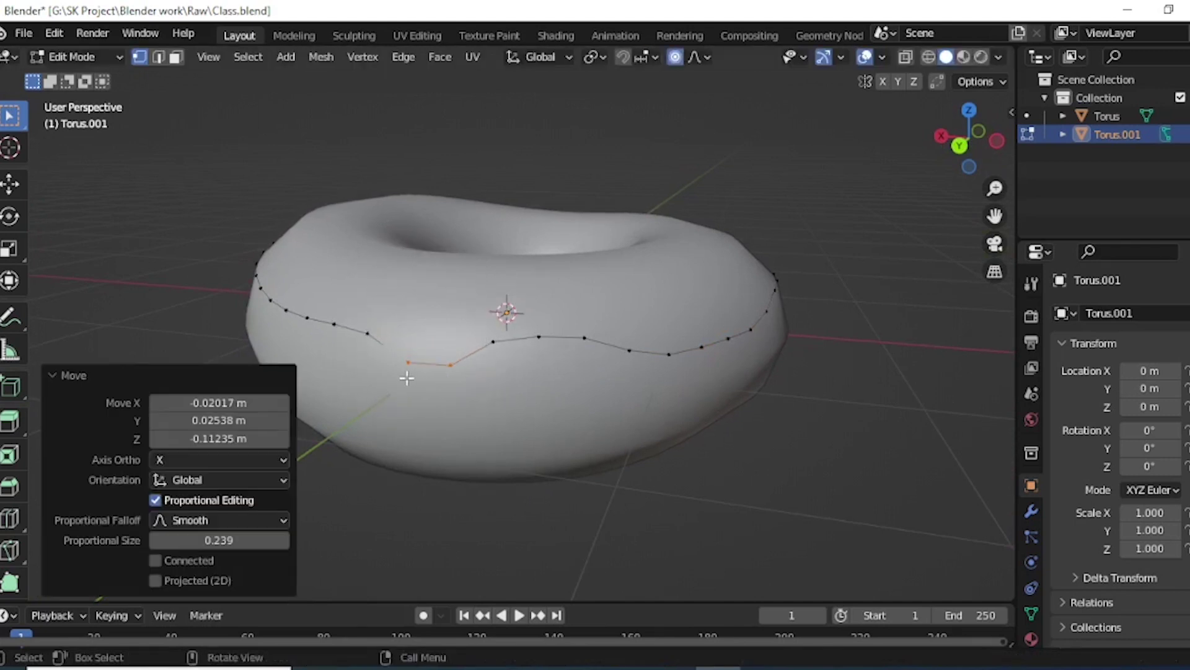
key("g")
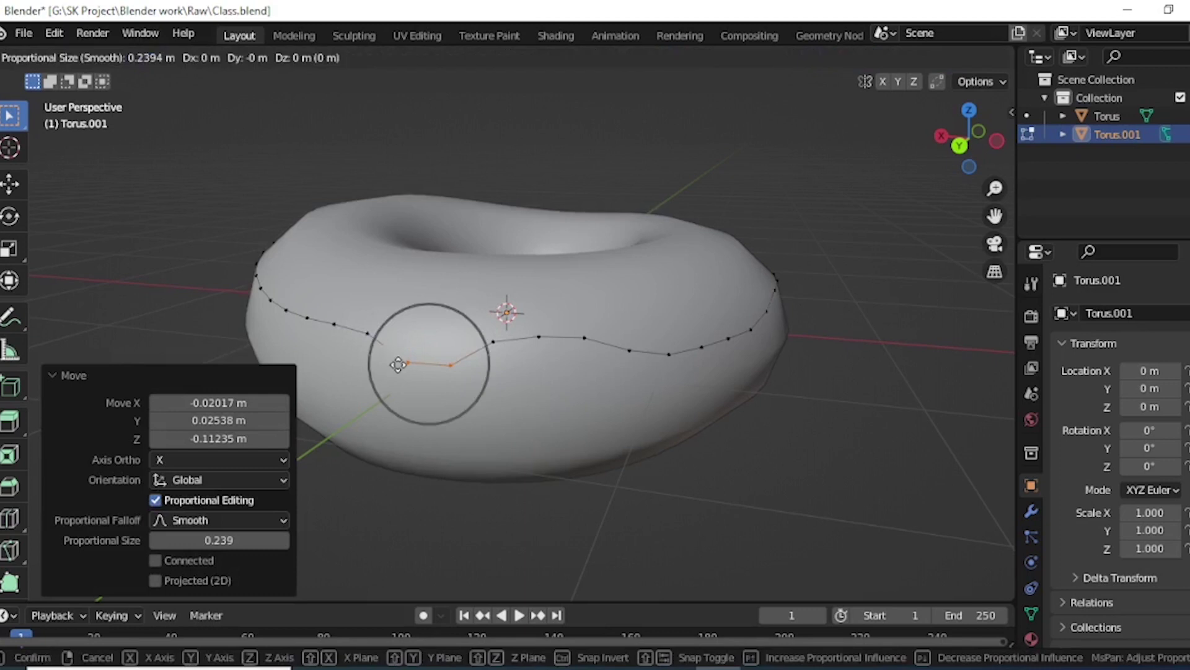
key("y")
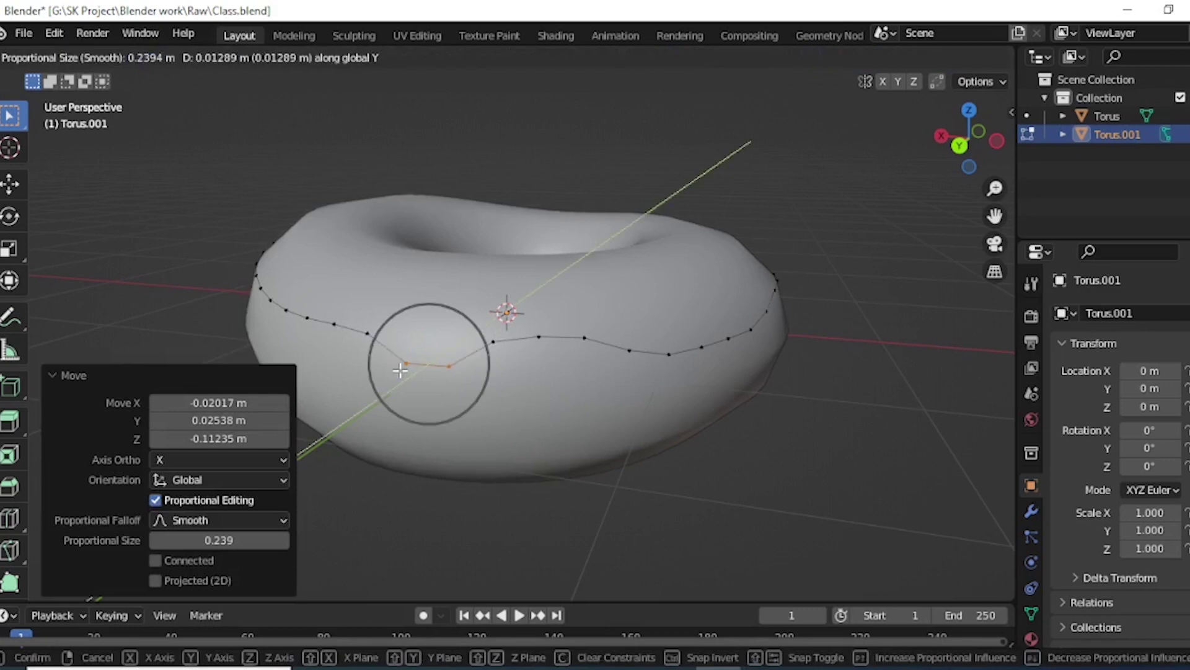
left_click(400, 370)
- Drag two neighbouring edge vertices down into a drip and adjust them along X
middle_click_drag(464, 420, 534, 355)
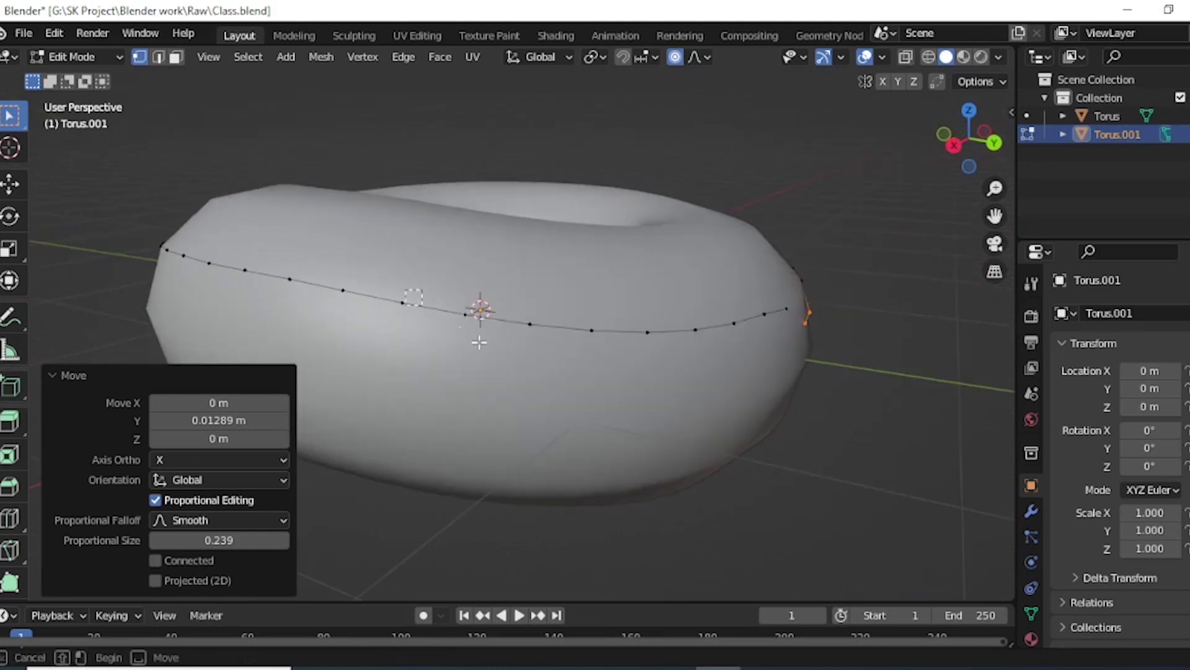
left_click(466, 318)
left_click_drag(394, 295, 482, 349, "shift")
key("g")
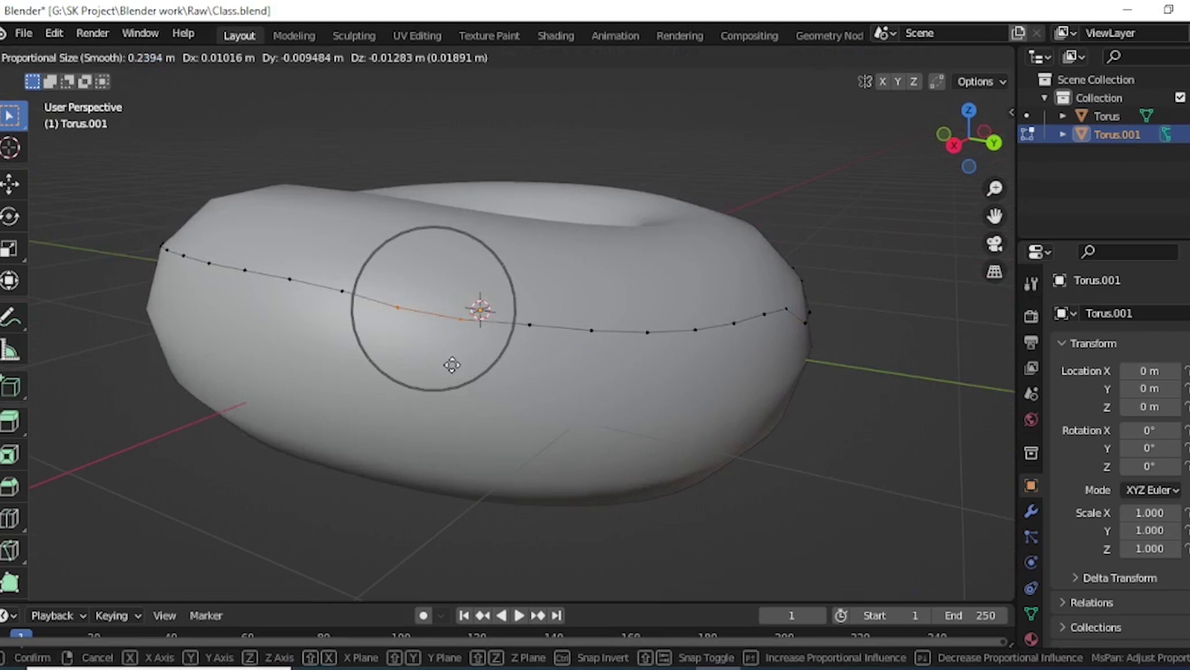
left_click(446, 403)
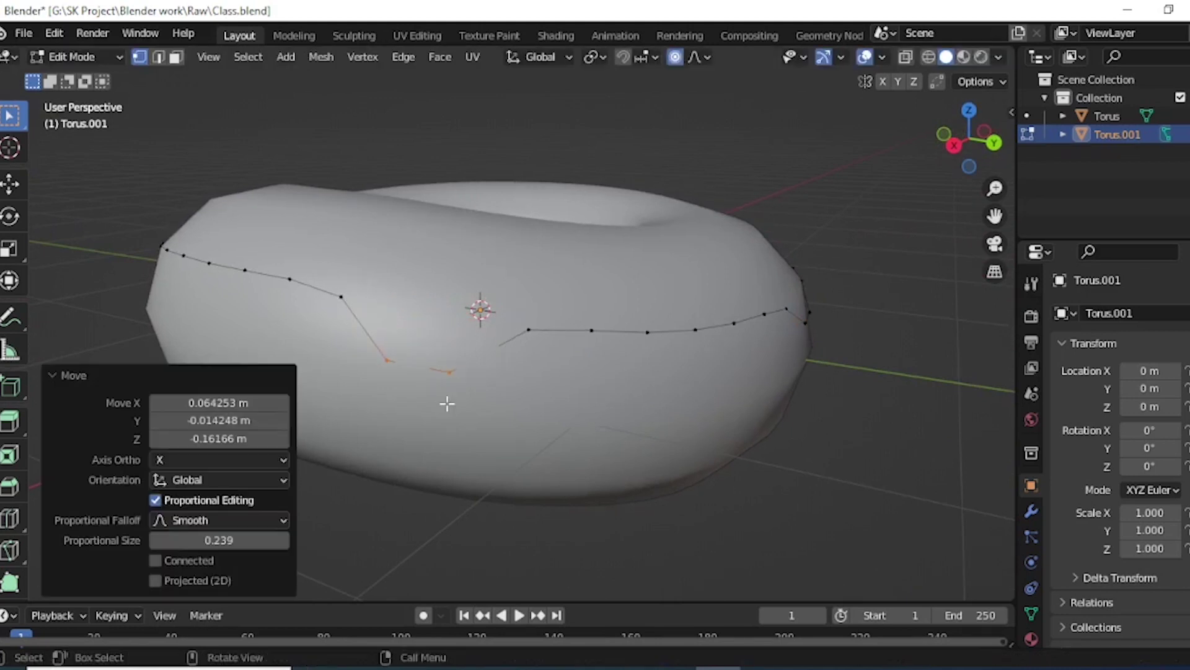
key("g")
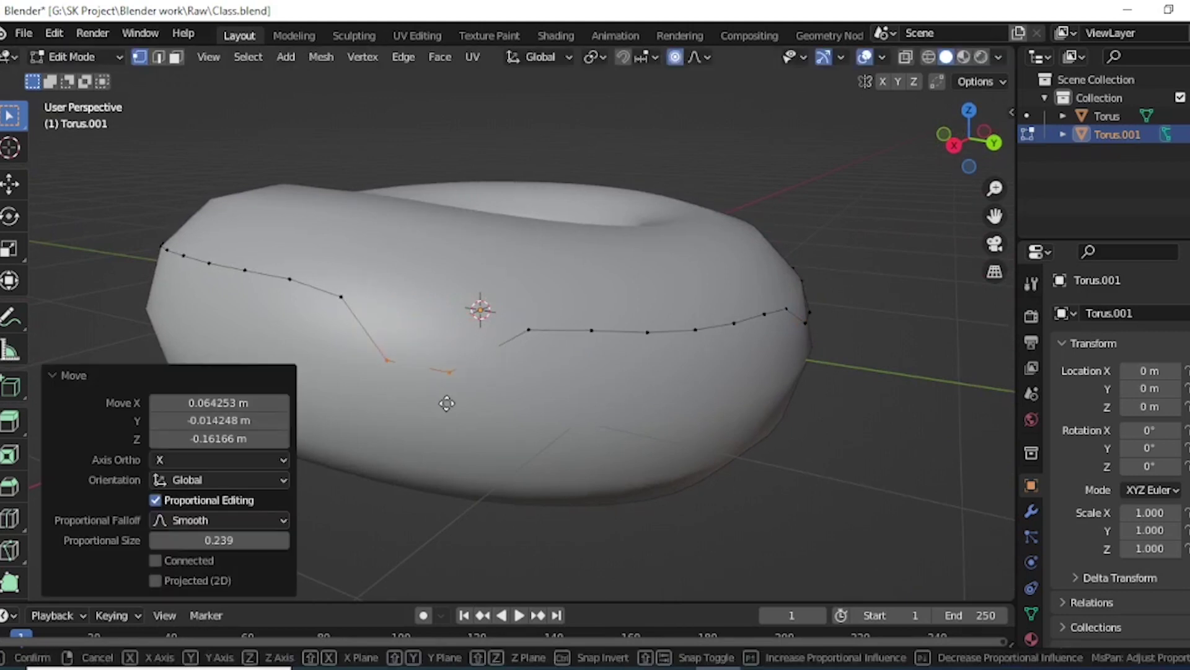
key("x")
left_click(442, 408)
- Lower four icing-edge vertices into a wide smooth dip, then clear the selection
middle_click_drag(443, 407, 537, 419)
scroll(537, 419, "down", 3)
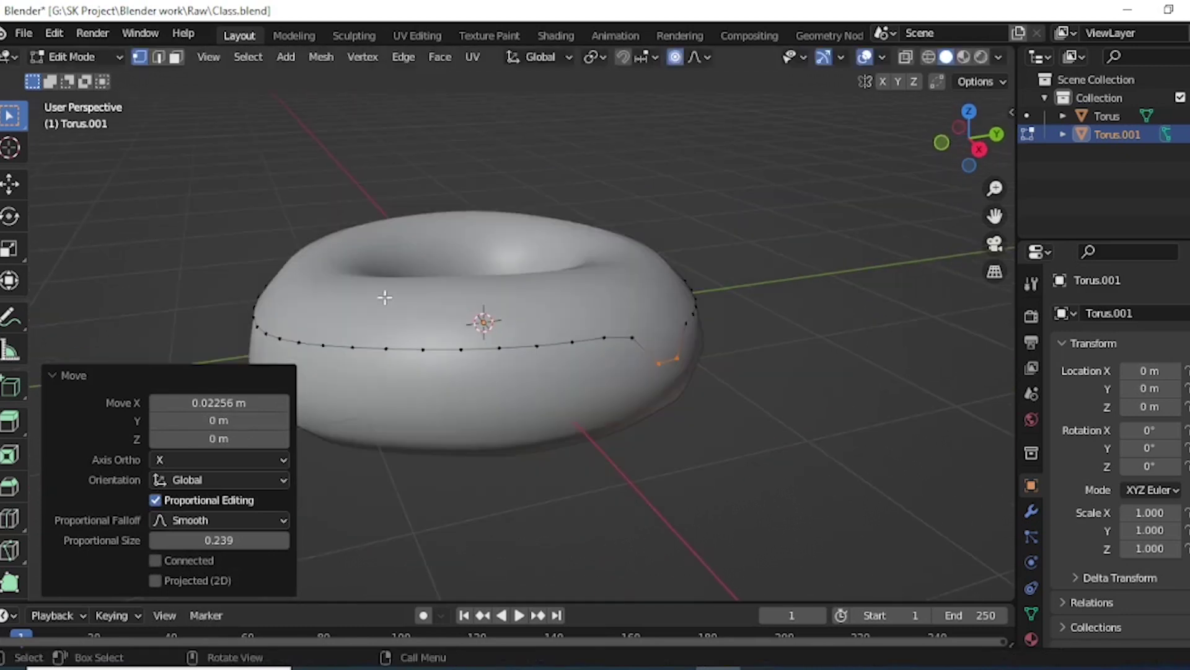
left_click_drag(363, 338, 523, 399)
key("g")
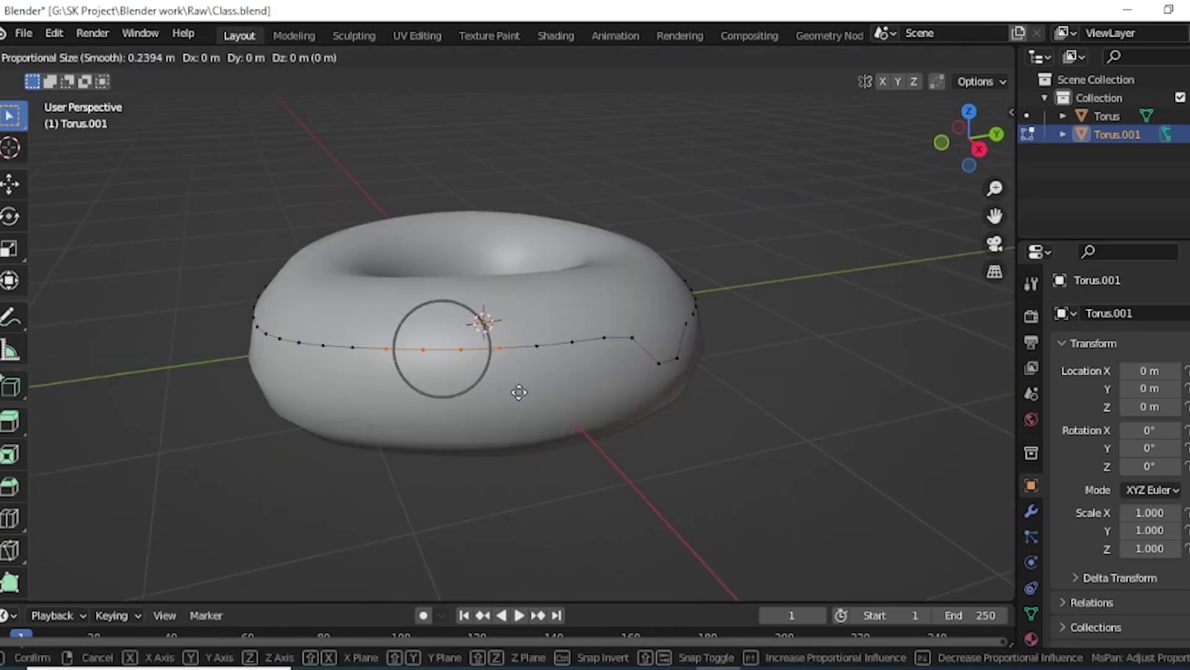
scroll(518, 395, "down", 2)
scroll(517, 399, "down", 2)
scroll(516, 403, "down", 3)
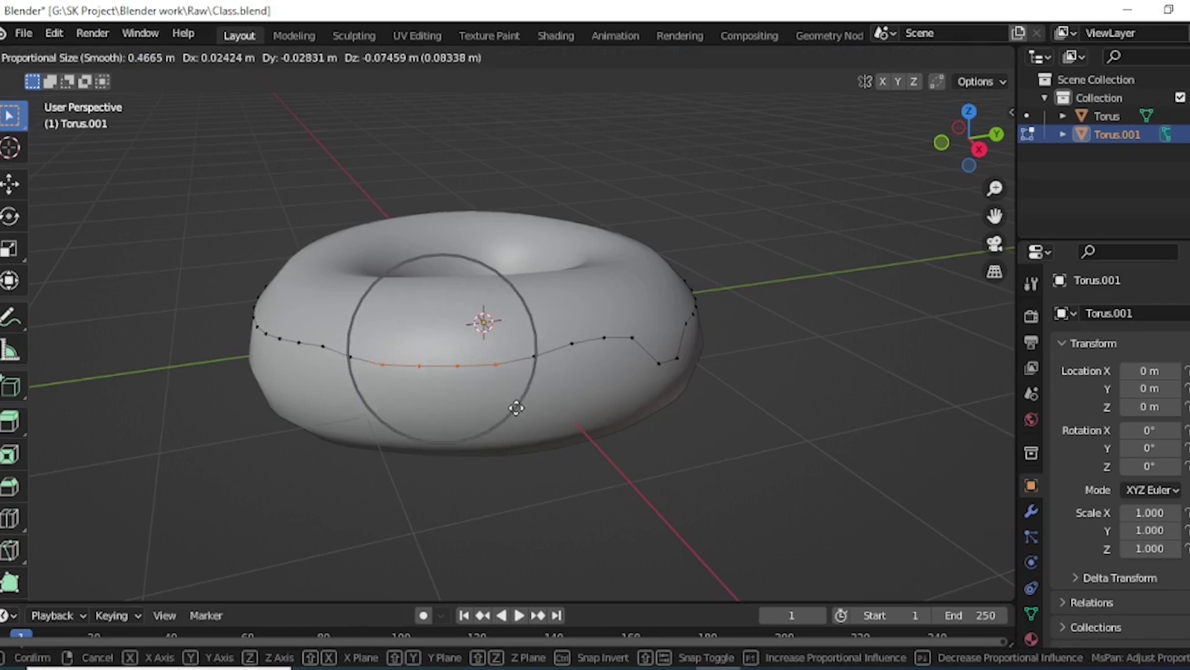
left_click(516, 407)
mouse_move(521, 417)
middle_mouse_down()
mouse_move(550, 430)
mouse_move(521, 437)
mouse_move(497, 504)
mouse_move(526, 484)
mouse_move(478, 545)
mouse_move(468, 392)
middle_mouse_up()
left_click(700, 387)
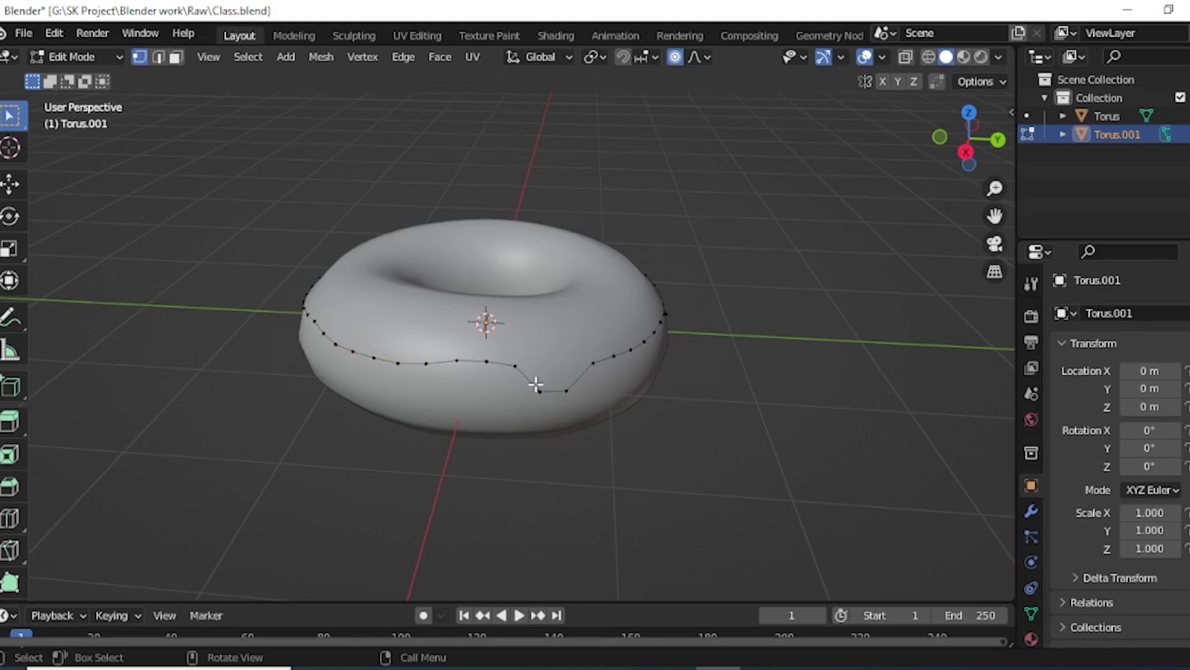
- Unhide all icing geometry with Alt+H, then inspect Torus.001's wavy edge in Object Mode
key("alt+h")
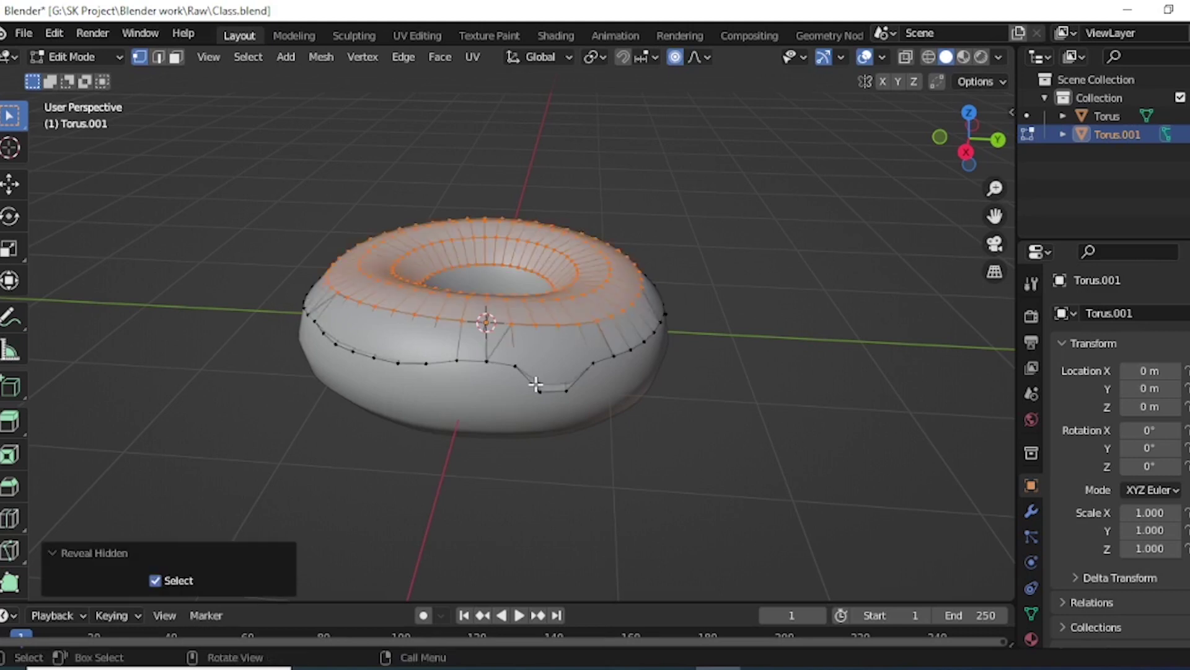
middle_click_drag(598, 316, 523, 332)
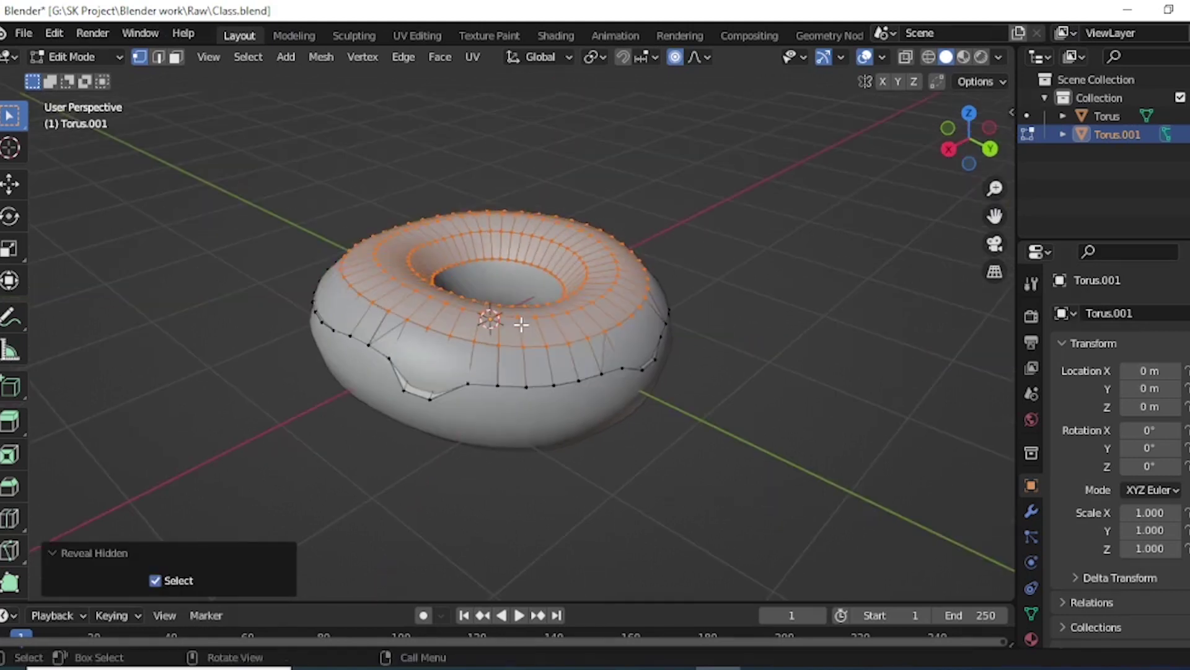
key("Tab")
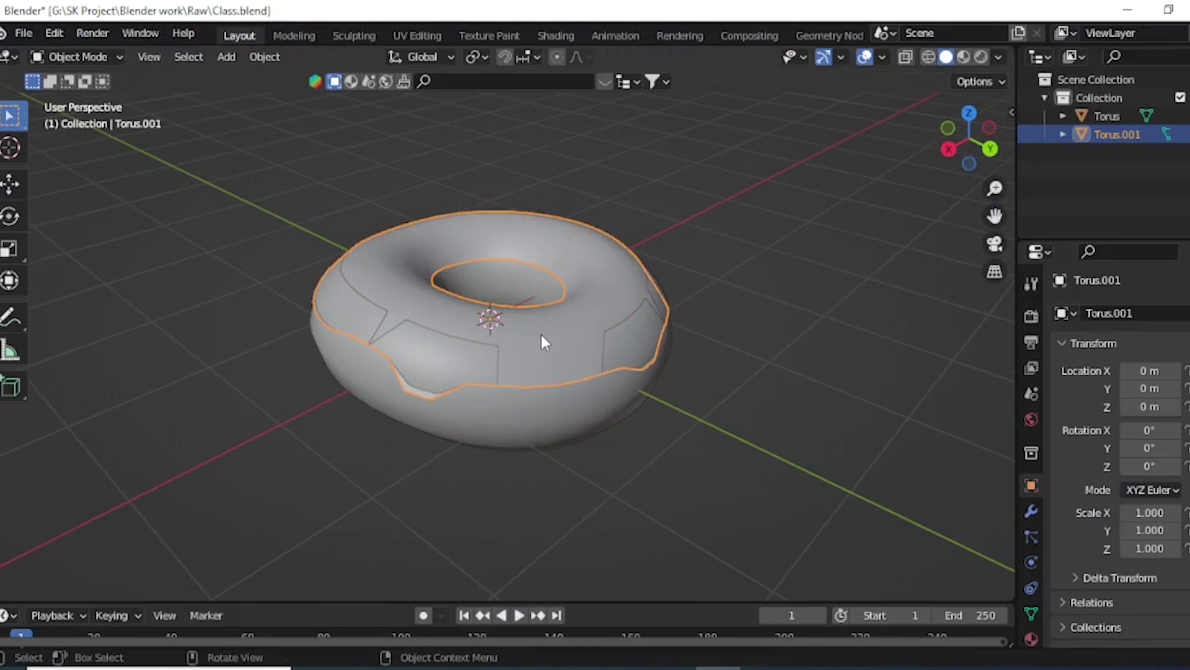
middle_click_drag(542, 334, 658, 318)
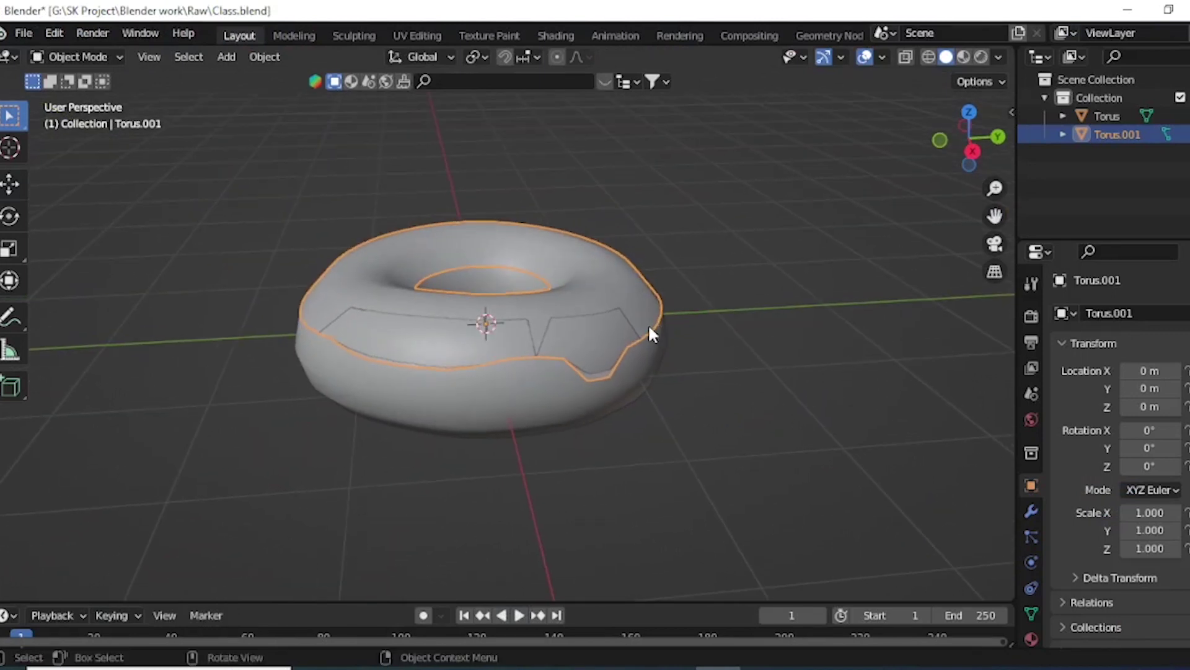
middle_click_drag(545, 335, 563, 332)
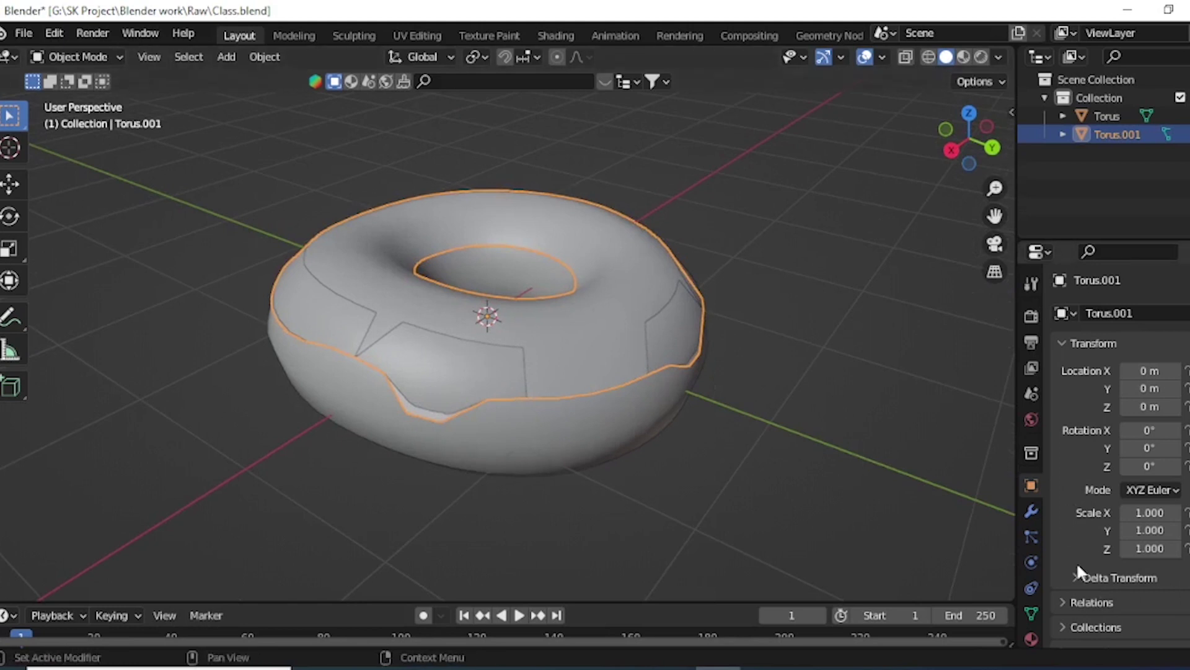
- Add a Solidify modifier to Torus.001 from the Generate modifier list
left_click(1031, 511)
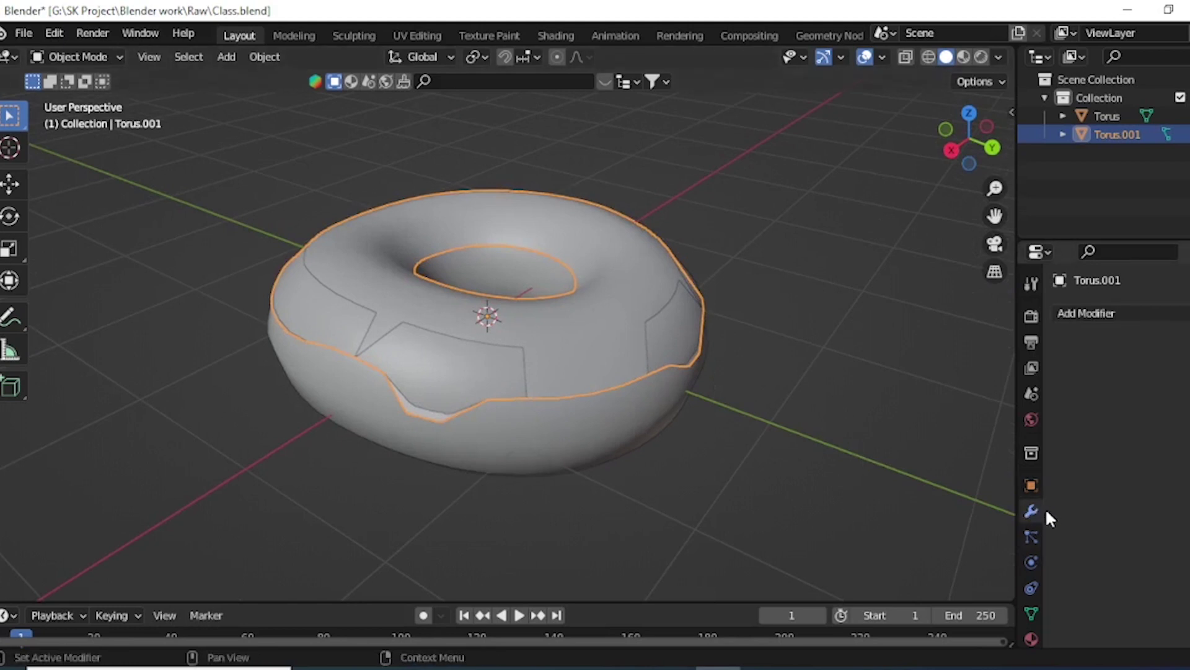
left_click(1159, 315)
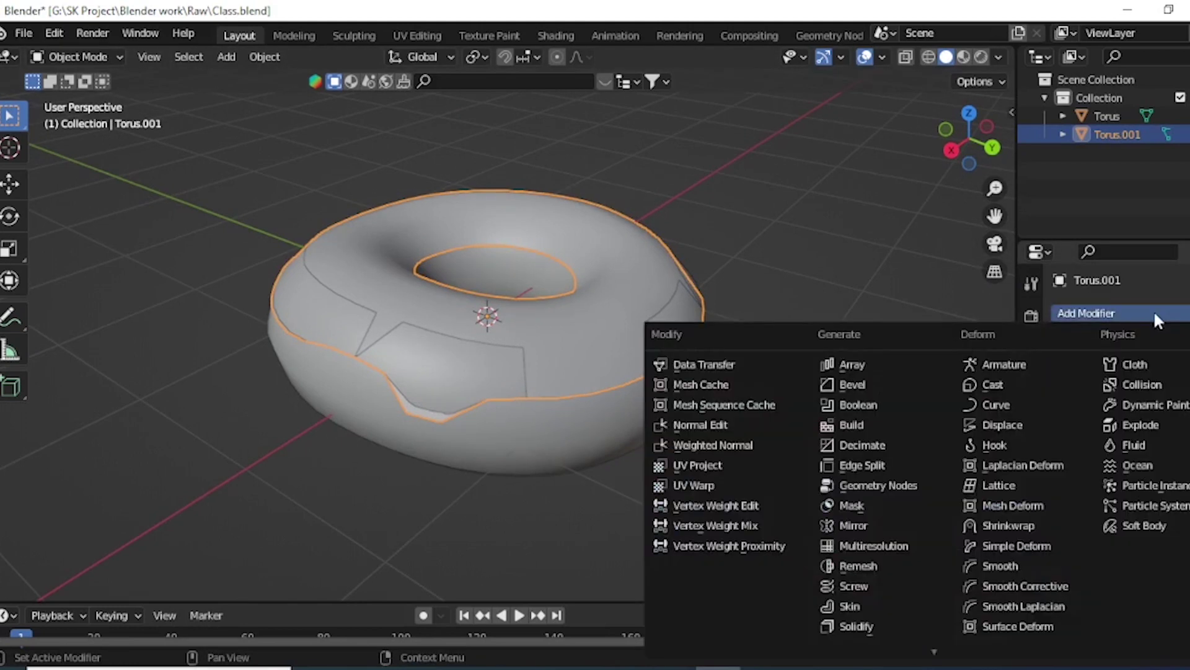
scroll(852, 623, "down", 3)
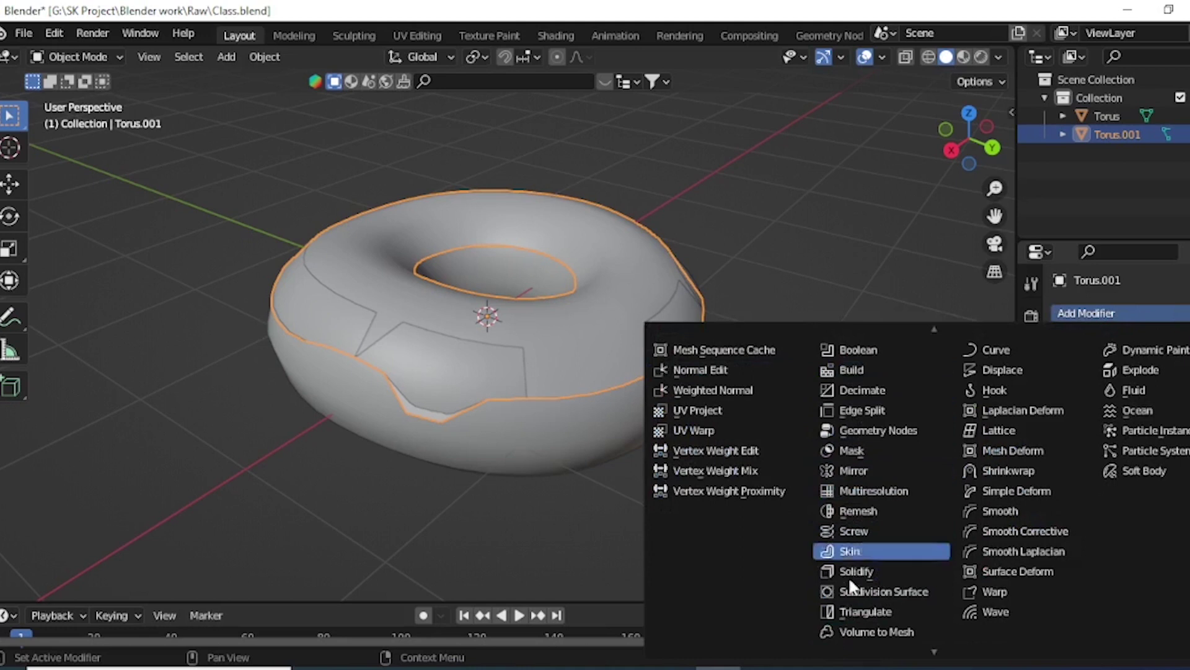
left_click(845, 572)
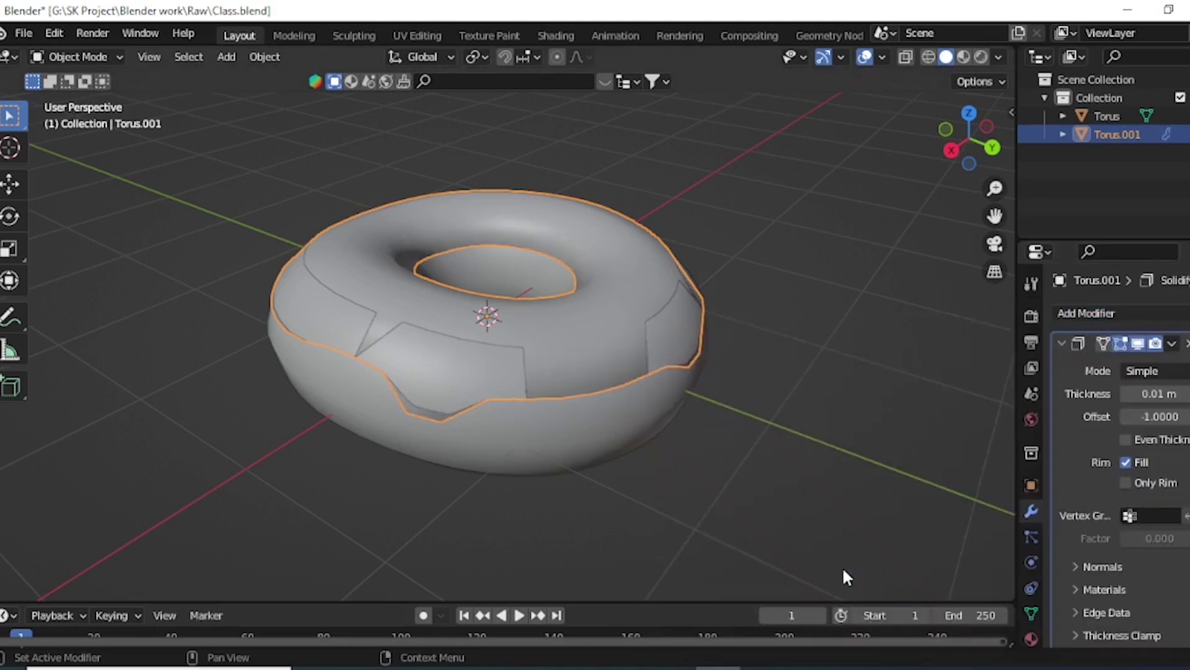
scroll(561, 356, "up", 3)
- Set the Solidify thickness to -0.04 m and the offset to -0.7753
middle_click_drag(585, 307, 619, 291)
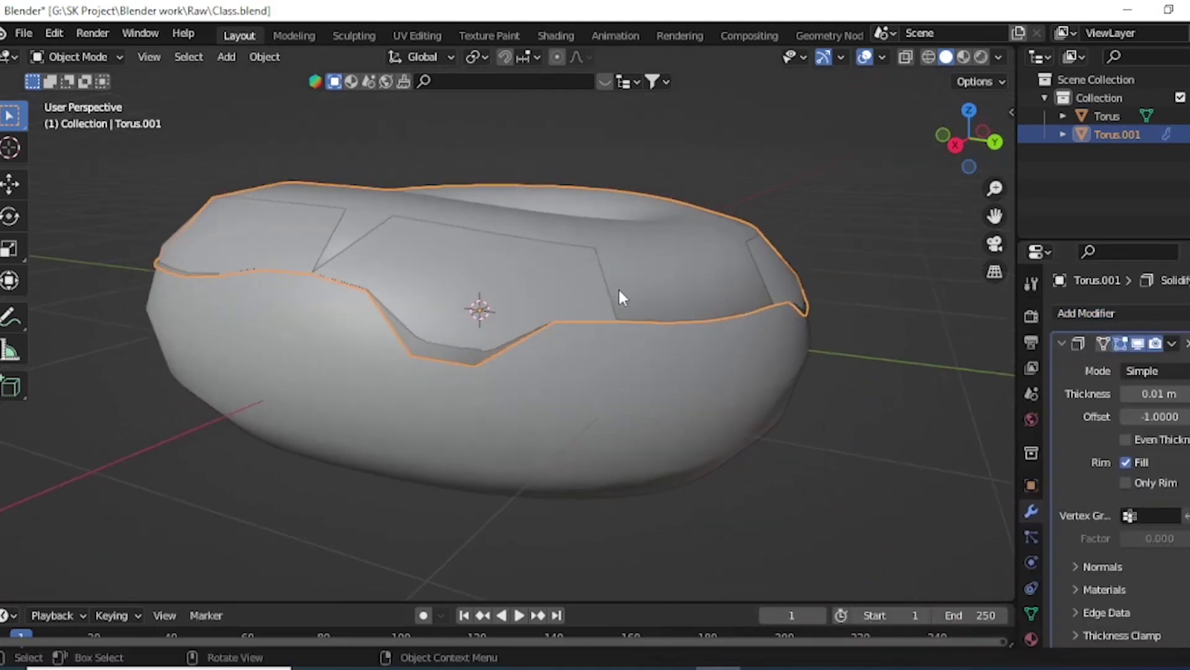
scroll(620, 288, "up", 1)
scroll(574, 292, "up", 3)
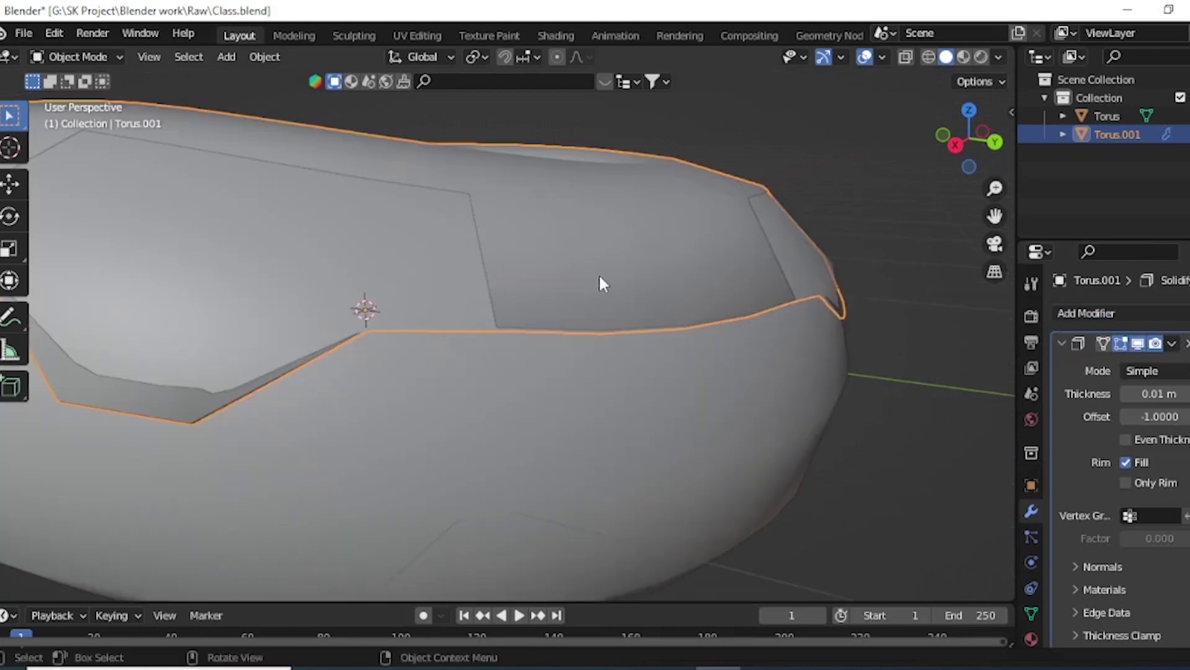
scroll(671, 293, "down", 2)
scroll(691, 292, "up", 2)
mouse_move(803, 326)
middle_mouse_down()
mouse_move(768, 289)
mouse_move(790, 273)
middle_mouse_up()
left_click_drag(1153, 393, 1147, 394)
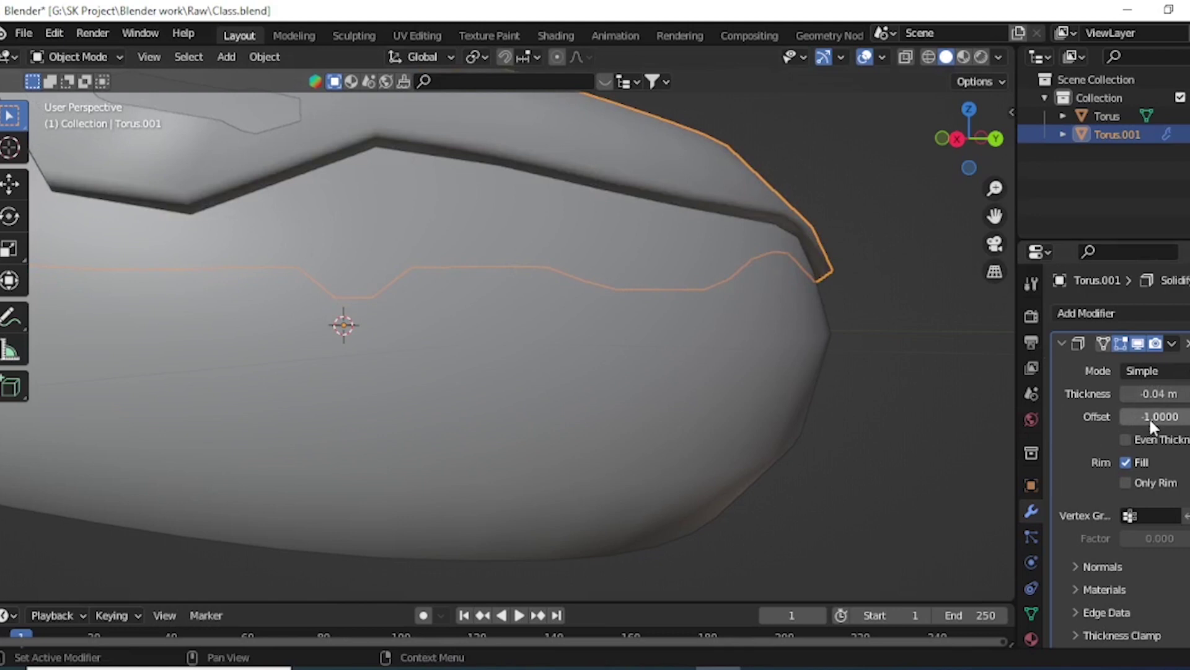
left_click_drag(1158, 416, 1178, 416)
mouse_move(705, 184)
middle_mouse_down()
mouse_move(724, 182)
mouse_move(702, 221)
mouse_move(734, 226)
mouse_move(707, 260)
mouse_move(730, 261)
mouse_move(675, 314)
mouse_move(714, 277)
middle_mouse_up()
- Check the thickened icing, apply the Solidify modifier, and re-enter Edit Mode
scroll(711, 266, "down", 2)
scroll(694, 291, "down", 2)
scroll(621, 312, "down", 3)
middle_click_drag(622, 311, 636, 331)
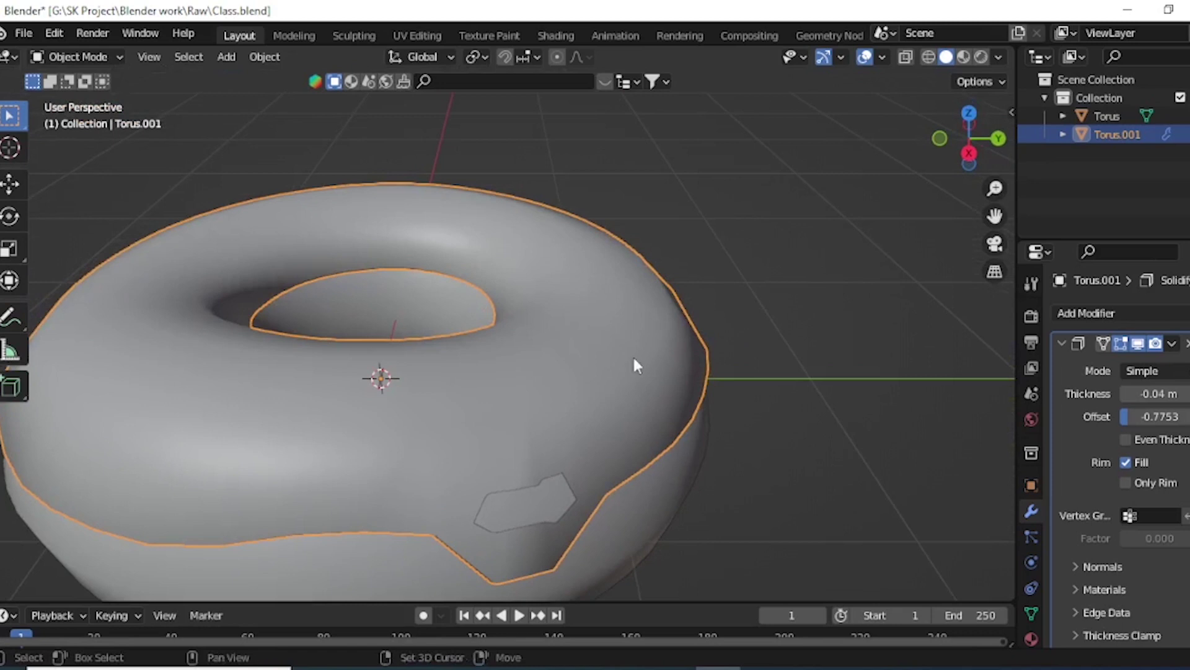
middle_click_drag(626, 363, 554, 476)
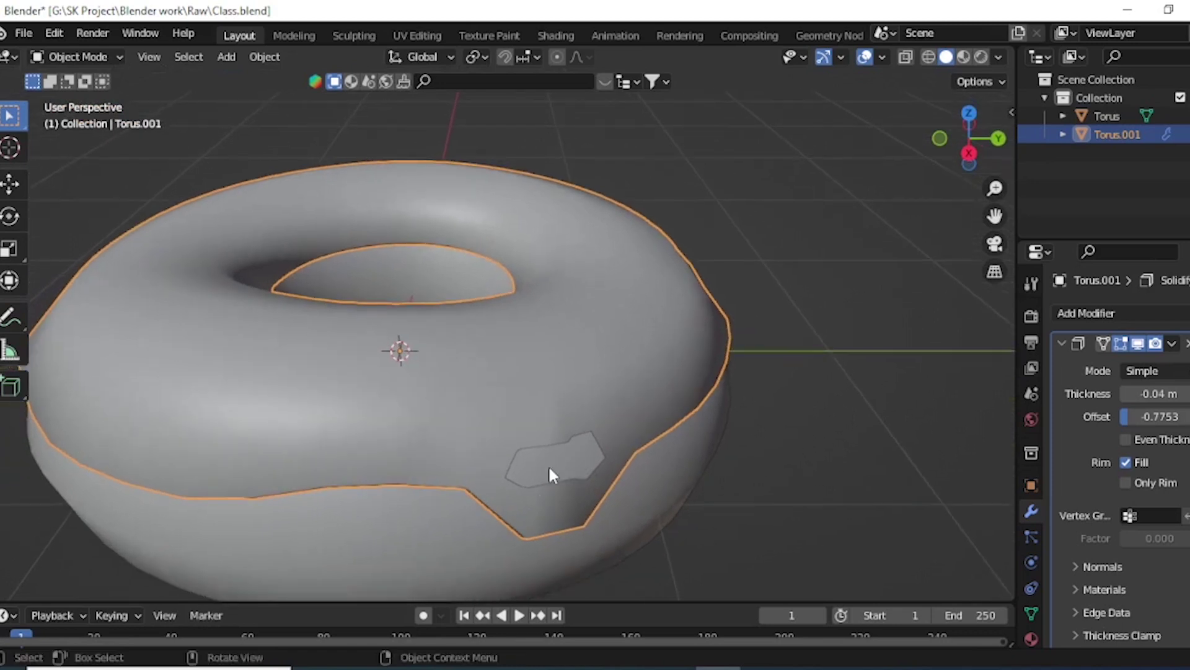
mouse_move(550, 475)
middle_mouse_down()
mouse_move(457, 417)
mouse_move(462, 442)
mouse_move(553, 444)
mouse_move(643, 441)
mouse_move(467, 425)
mouse_move(652, 415)
mouse_move(606, 427)
middle_mouse_up()
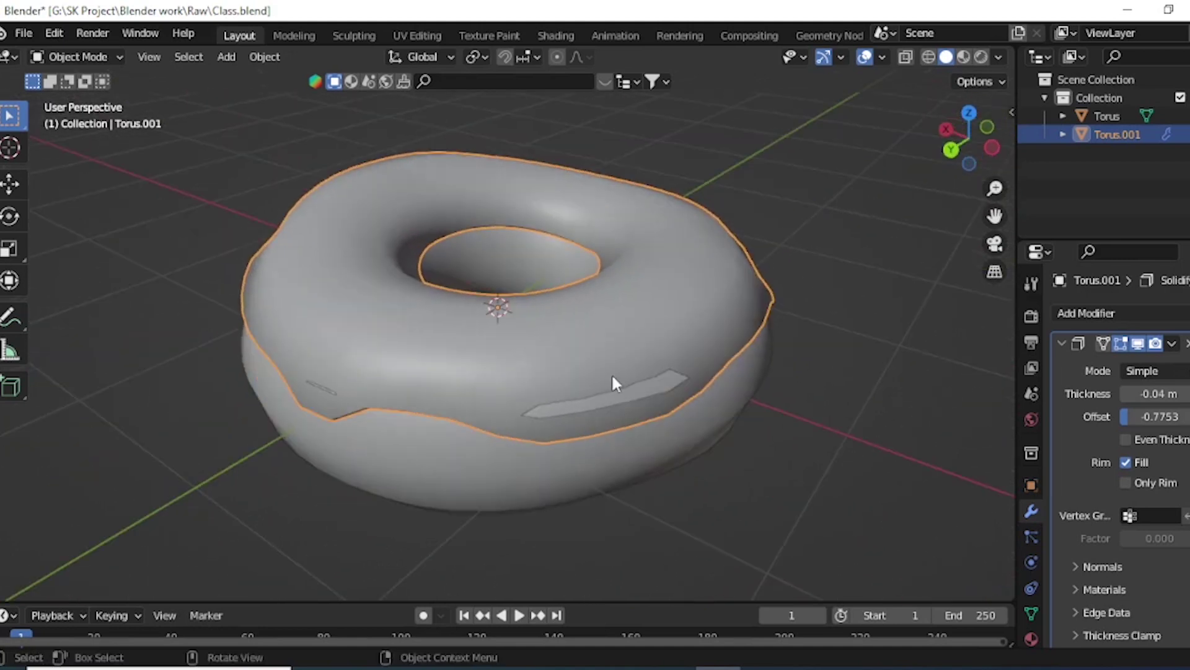
key("Tab")
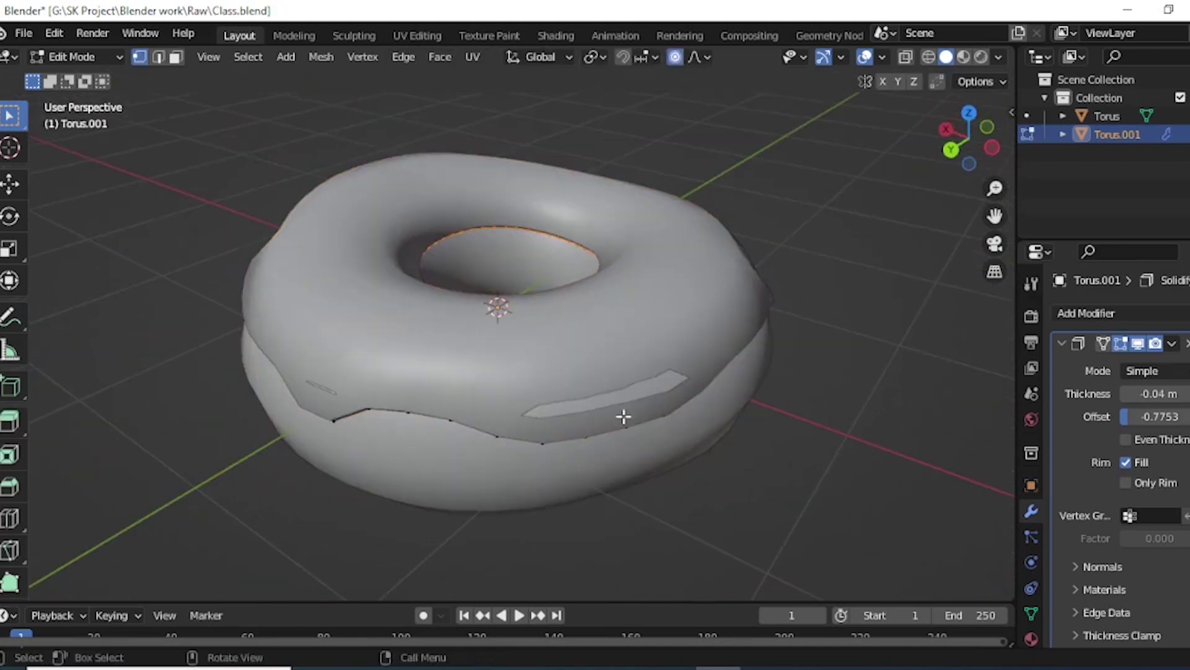
key("Tab")
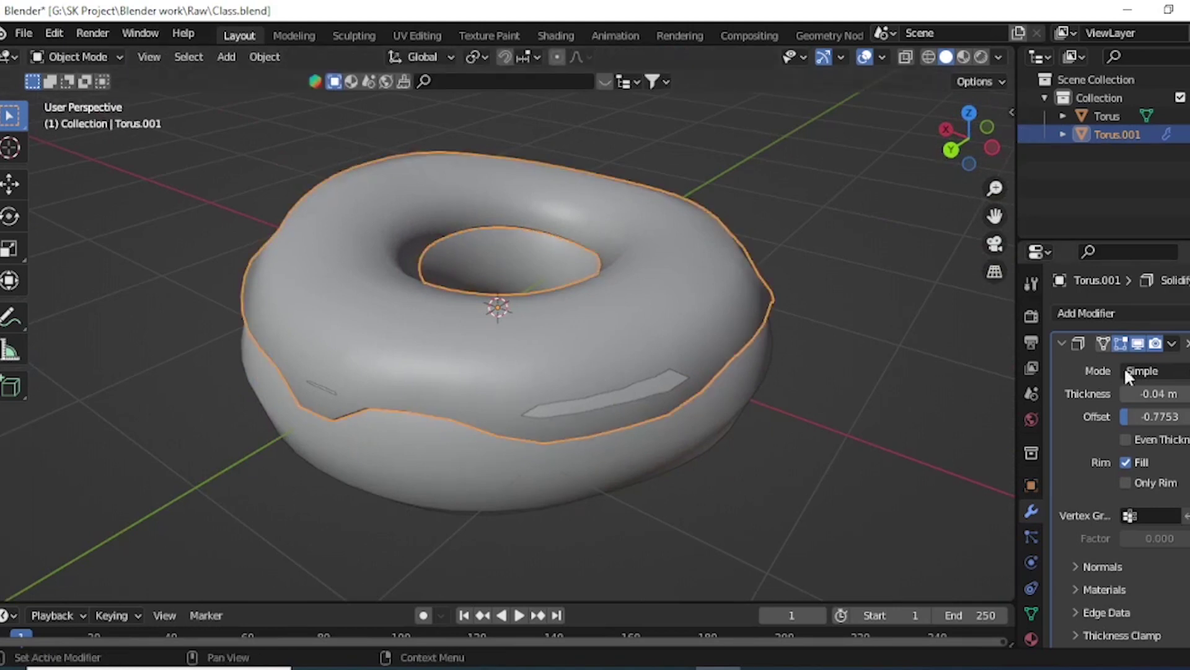
left_click(1173, 345)
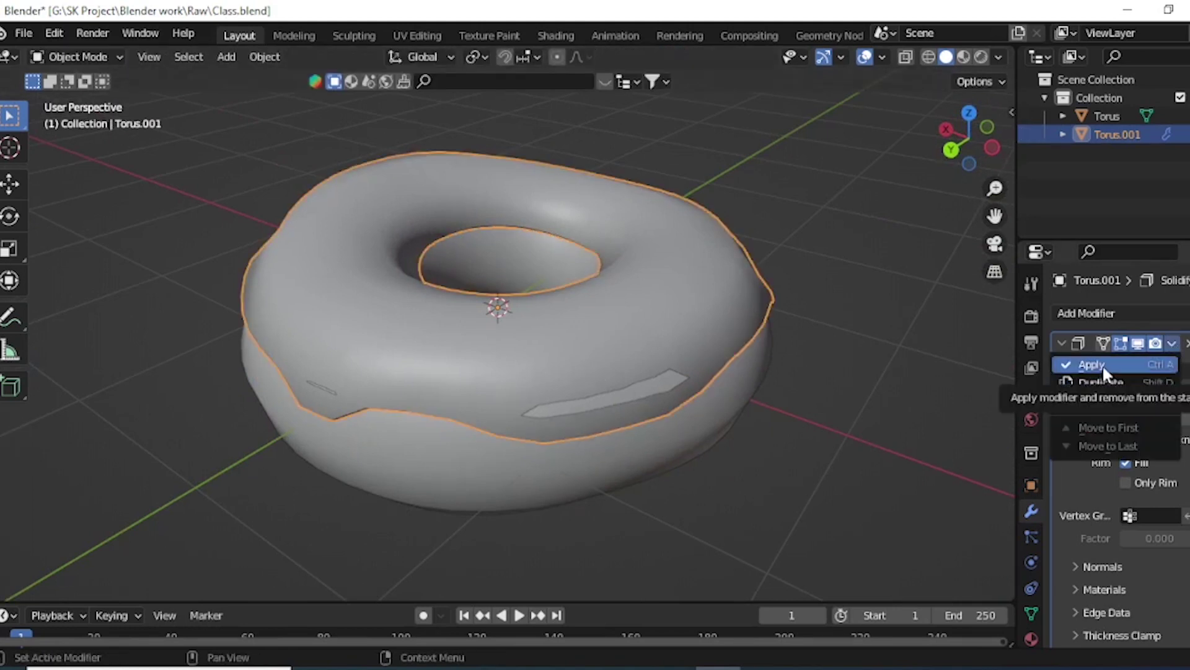
left_click(1109, 364)
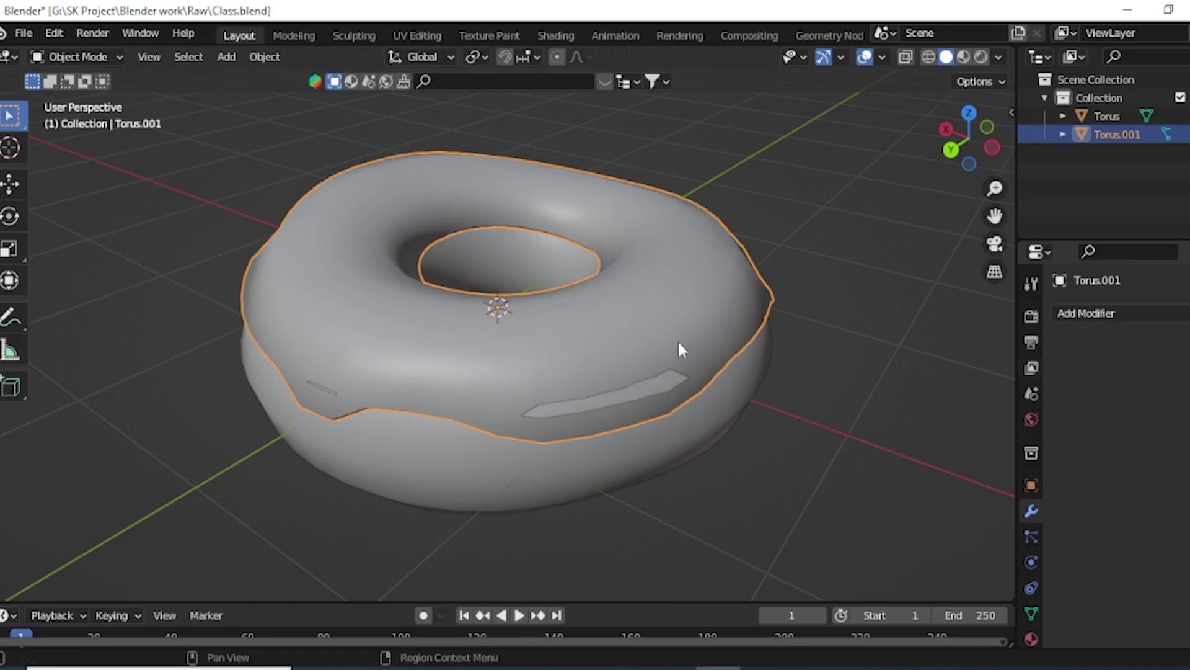
scroll(664, 372, "up", 2)
key("Tab")
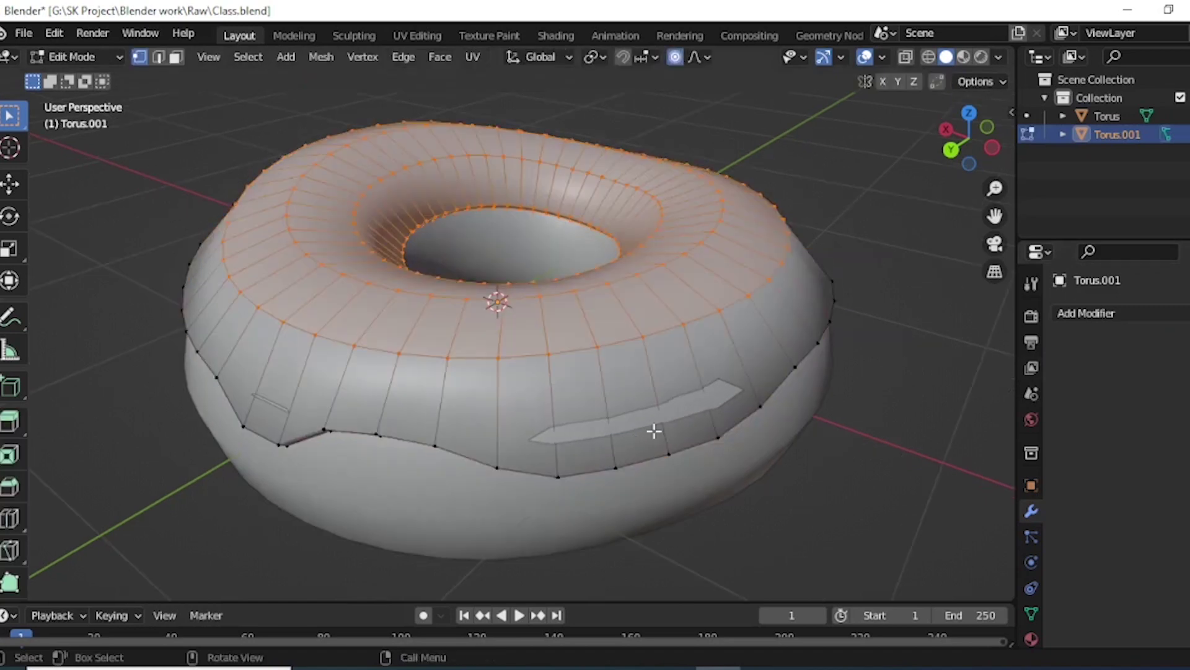
- In face select mode, pull two columns of icing rim faces down with soft falloff
key("3")
middle_click_drag(724, 441, 709, 425, "shift")
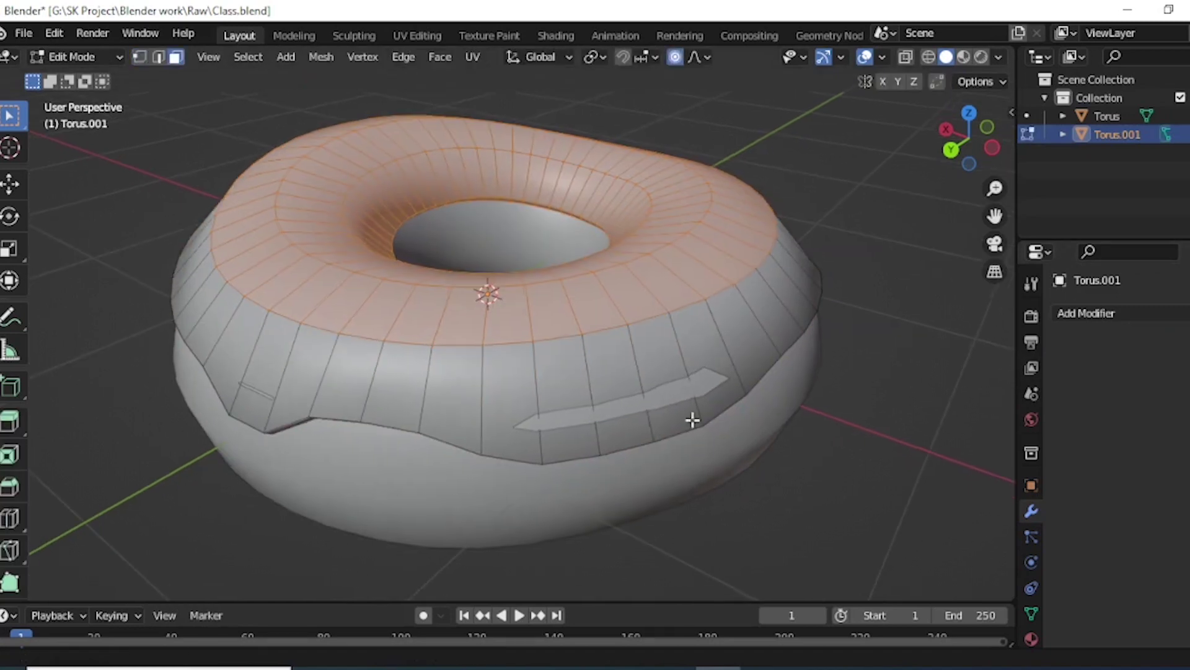
left_click_drag(654, 363, 696, 406)
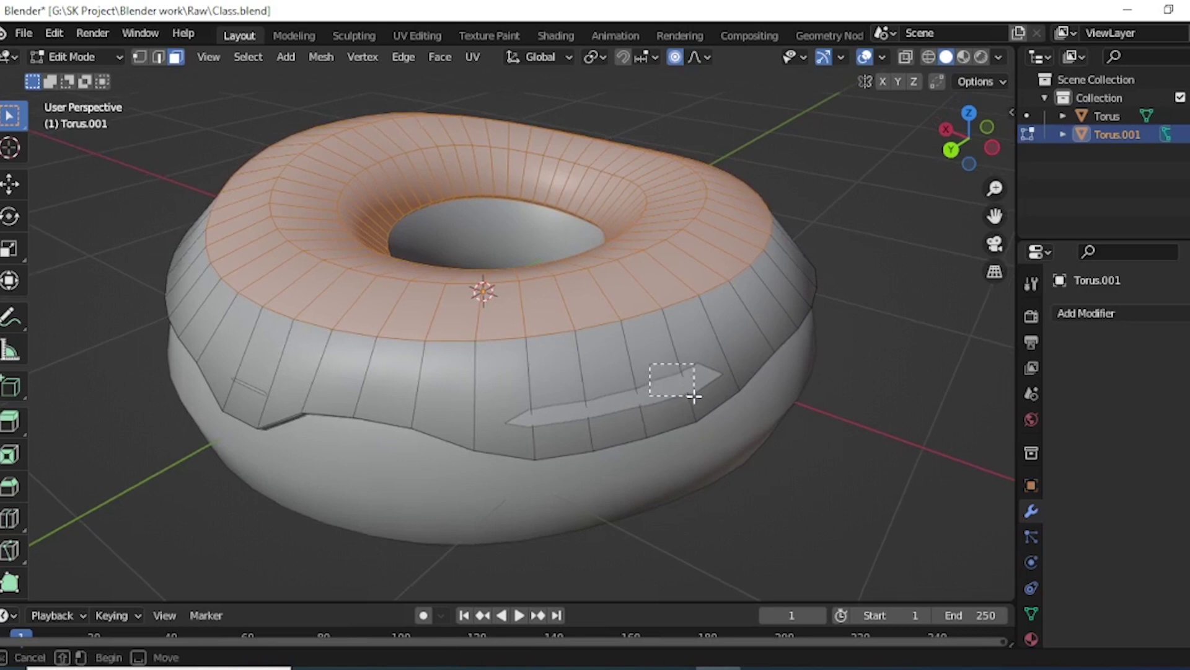
scroll(707, 417, "up", 1)
key("g")
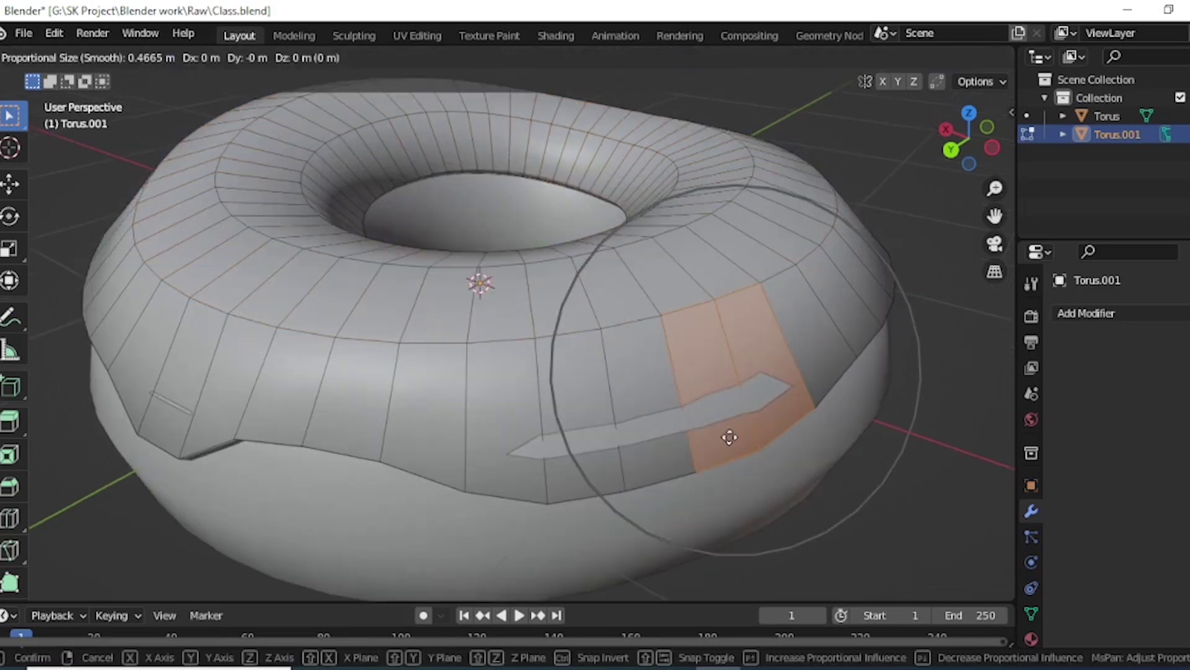
scroll(729, 438, "up", 1)
scroll(729, 439, "up", 5)
scroll(729, 439, "up", 1)
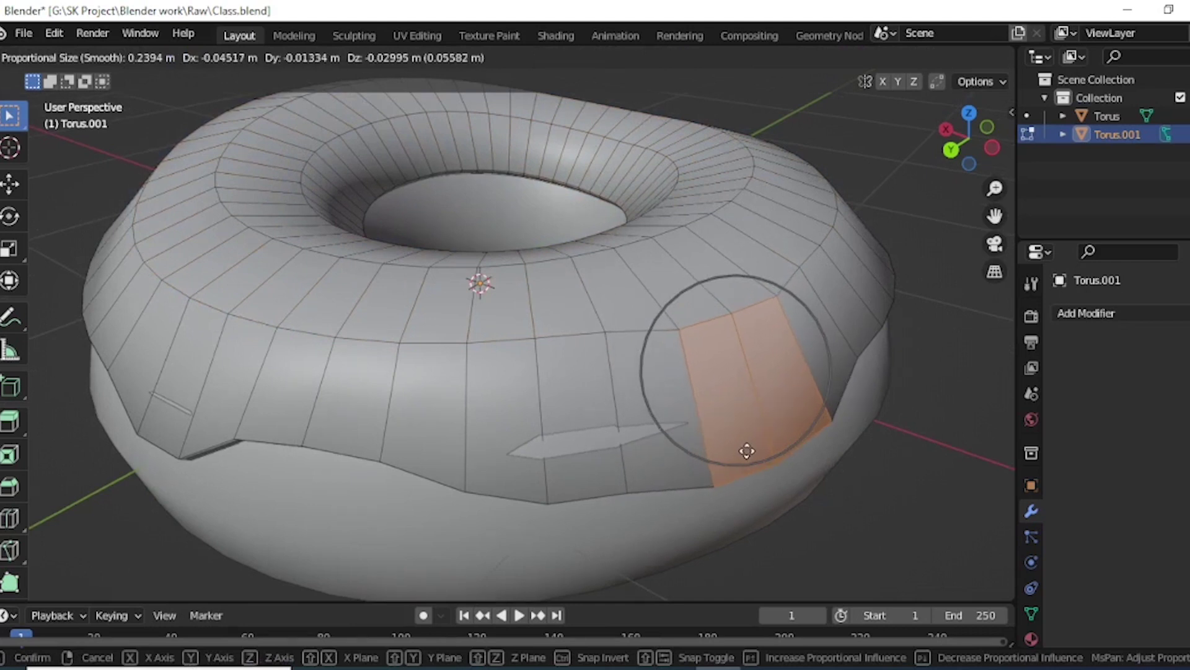
left_click(720, 450)
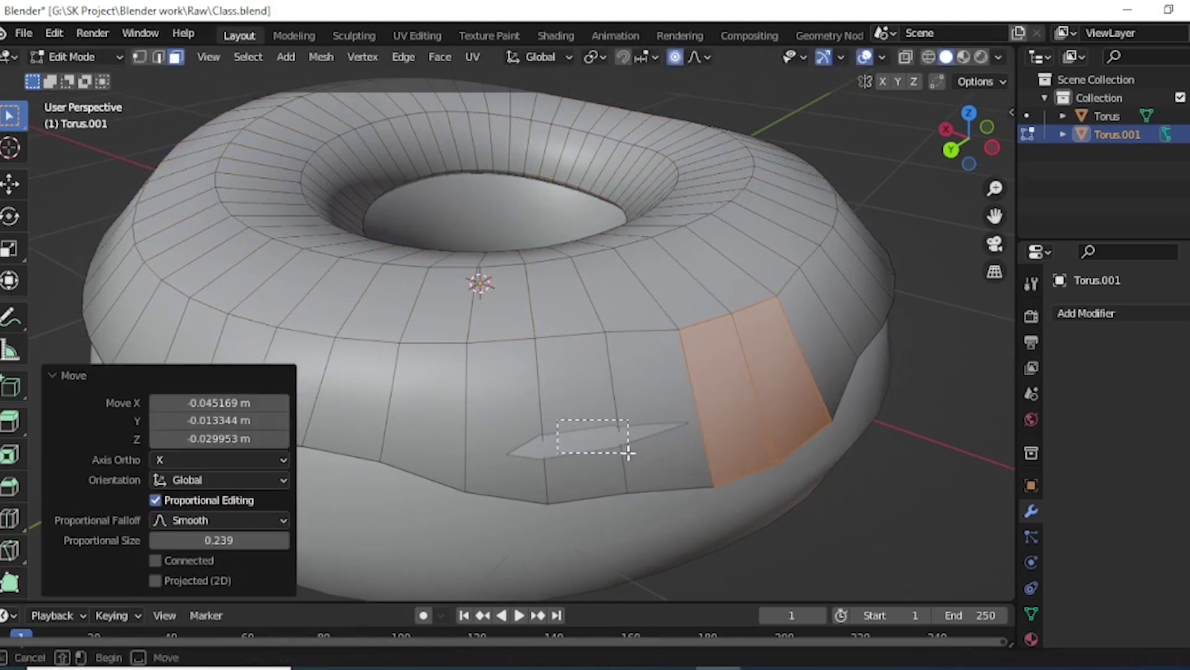
- Pull two more pairs of icing rim faces downward into drips
left_click(629, 454)
key("g")
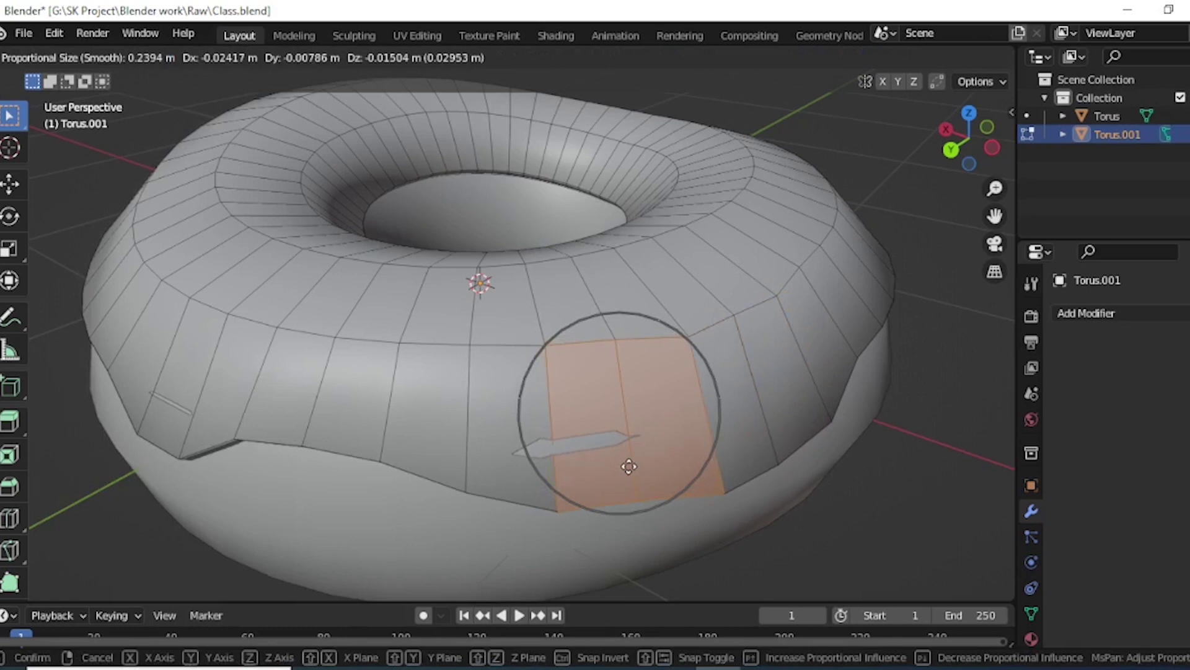
left_click(583, 458)
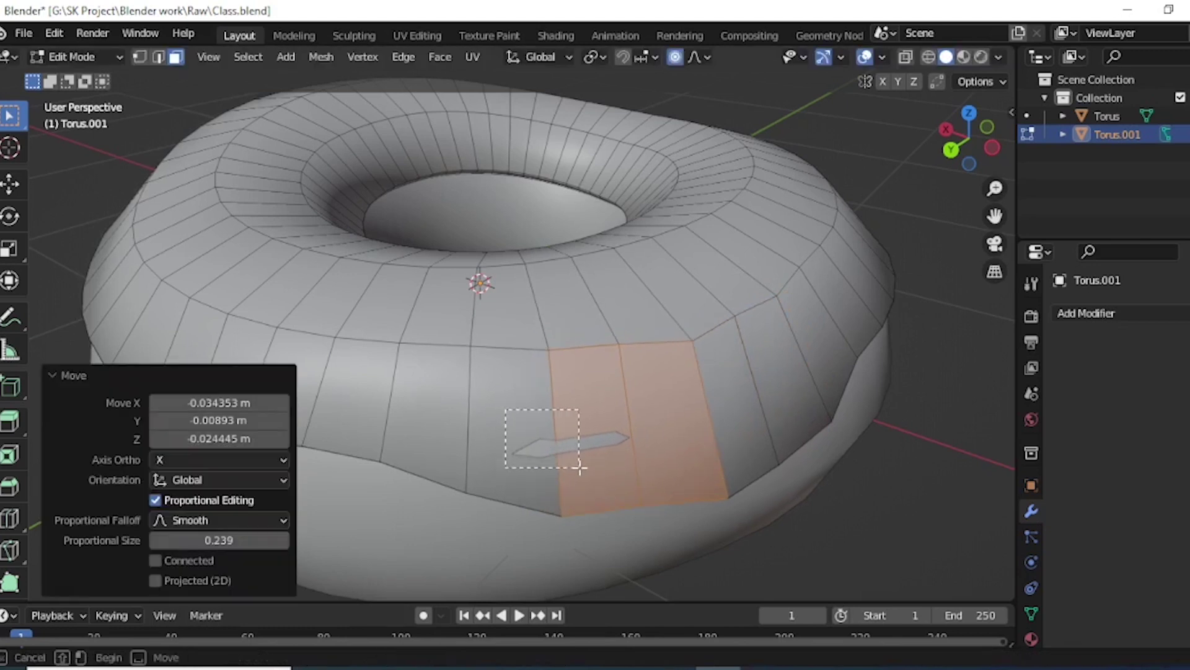
left_click(580, 467)
key("g")
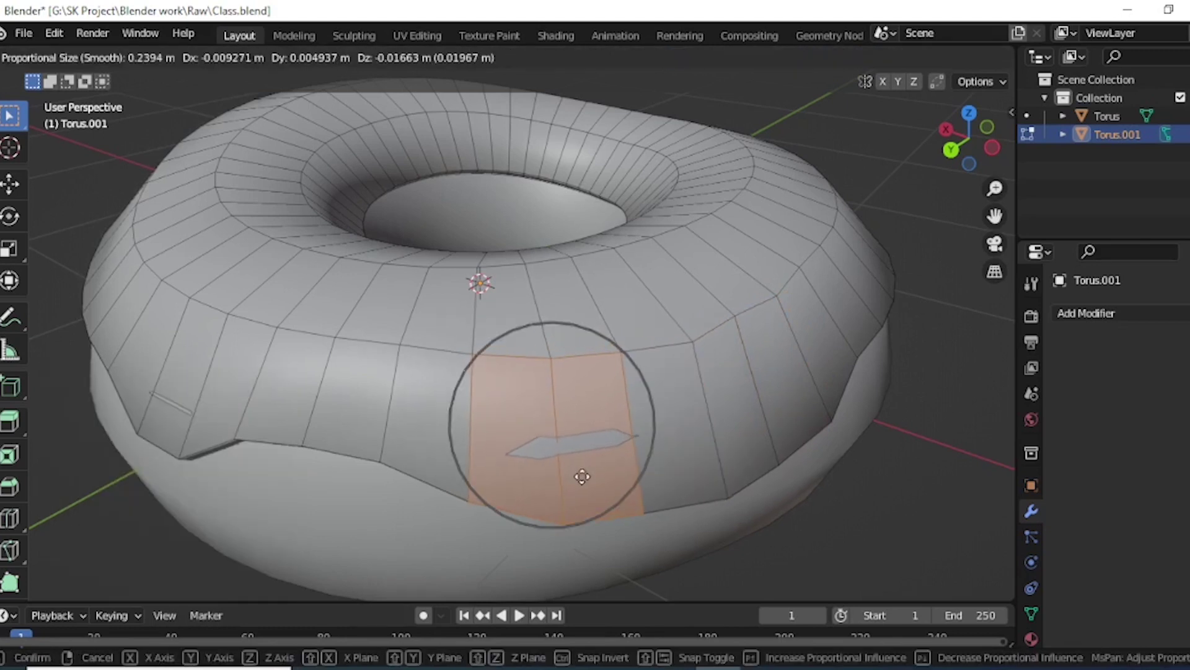
scroll(579, 474, "up", 2)
scroll(581, 475, "down", 4)
scroll(582, 476, "up", 4)
scroll(582, 477, "up", 3)
scroll(583, 476, "up", 3)
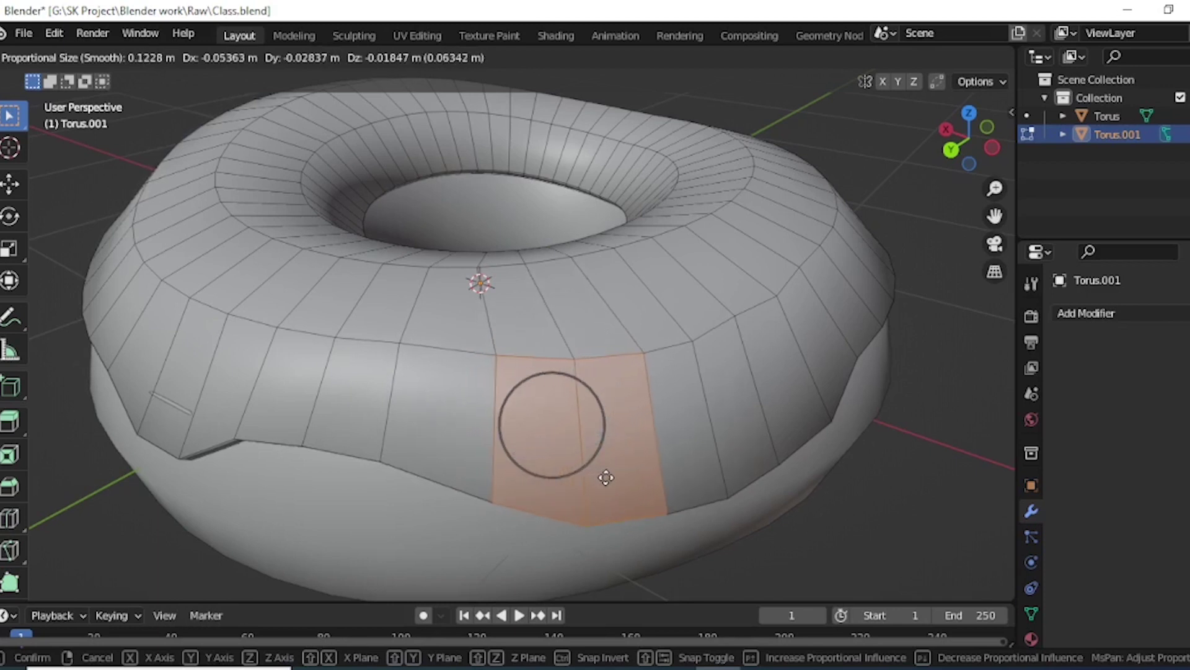
left_click(604, 478)
- On another side, move a strip and a group of rim faces into new drips
scroll(610, 484, "down", 3)
mouse_move(610, 485)
middle_mouse_down()
mouse_move(661, 473)
mouse_move(601, 455)
middle_mouse_up()
scroll(592, 415, "up", 3)
scroll(592, 381, "up", 2)
left_click(606, 311, "alt")
key("g")
left_click(670, 390)
middle_click_drag(670, 390, 722, 390)
scroll(723, 390, "down", 3)
scroll(633, 386, "up", 3)
scroll(632, 386, "down", 2)
left_click_drag(712, 394, 774, 475)
key("g")
left_click(771, 465)
- Pull another rim section down the side, check the icing all round, and exit to Object Mode
scroll(693, 457, "down", 3)
mouse_move(693, 456)
middle_mouse_down()
mouse_move(522, 395)
mouse_move(651, 388)
middle_mouse_up()
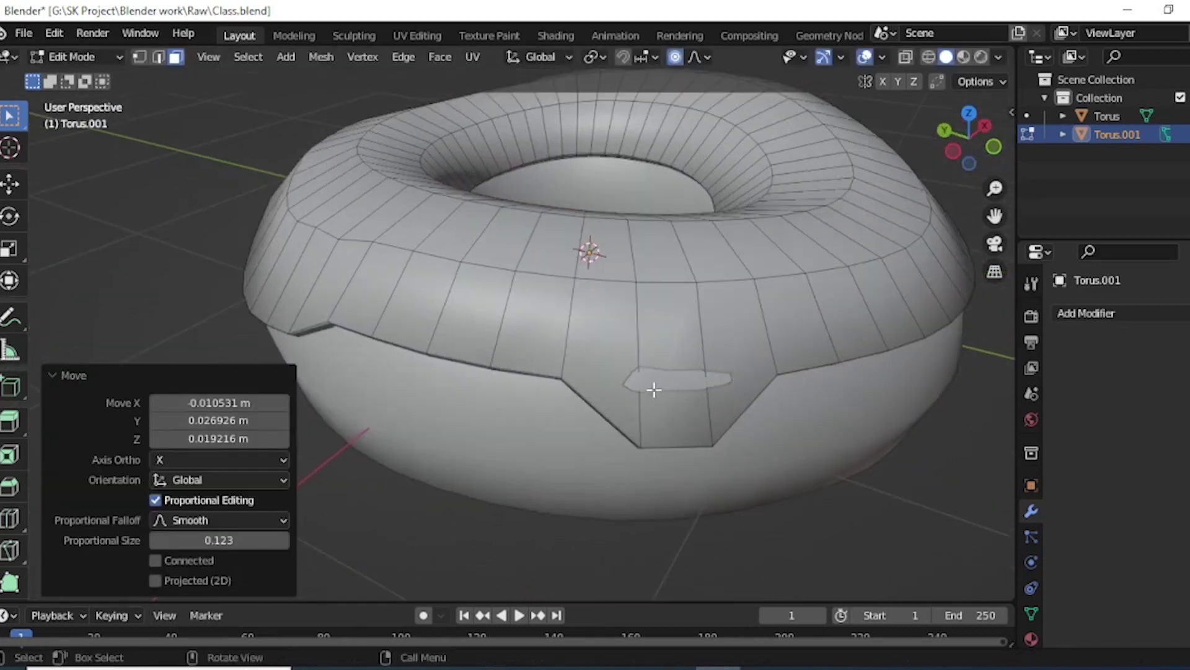
scroll(651, 388, "up", 3)
scroll(713, 409, "down", 2)
key("g")
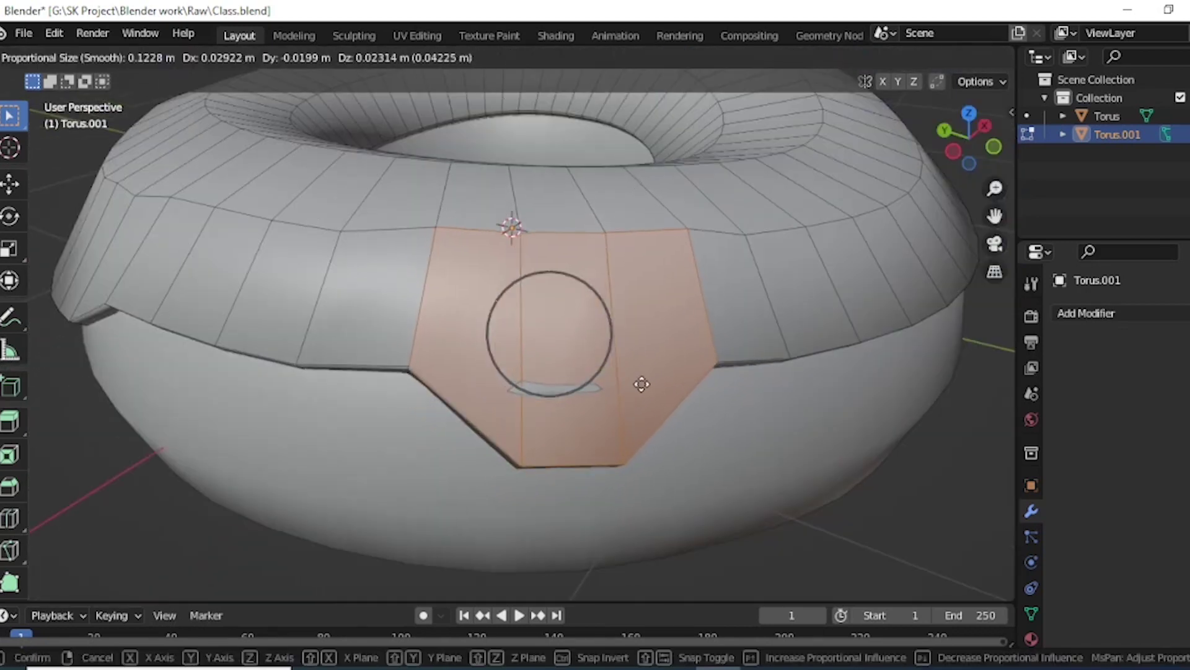
left_click(645, 372)
middle_click_drag(646, 372, 691, 322)
scroll(772, 388, "down", 3)
mouse_move(772, 388)
middle_mouse_down()
mouse_move(513, 273)
mouse_move(672, 345)
mouse_move(775, 346)
mouse_move(650, 376)
middle_mouse_up()
key("Tab")
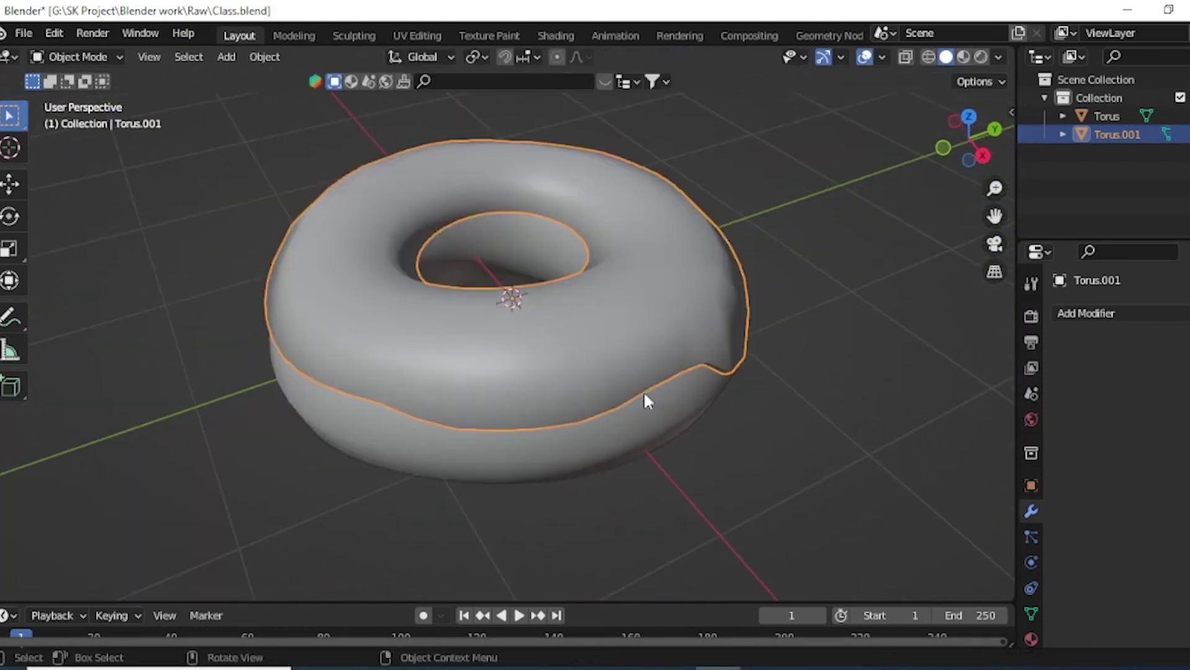
- Save Class.blend and orbit around the donut to inspect the icing drips
key("ctrl+s")
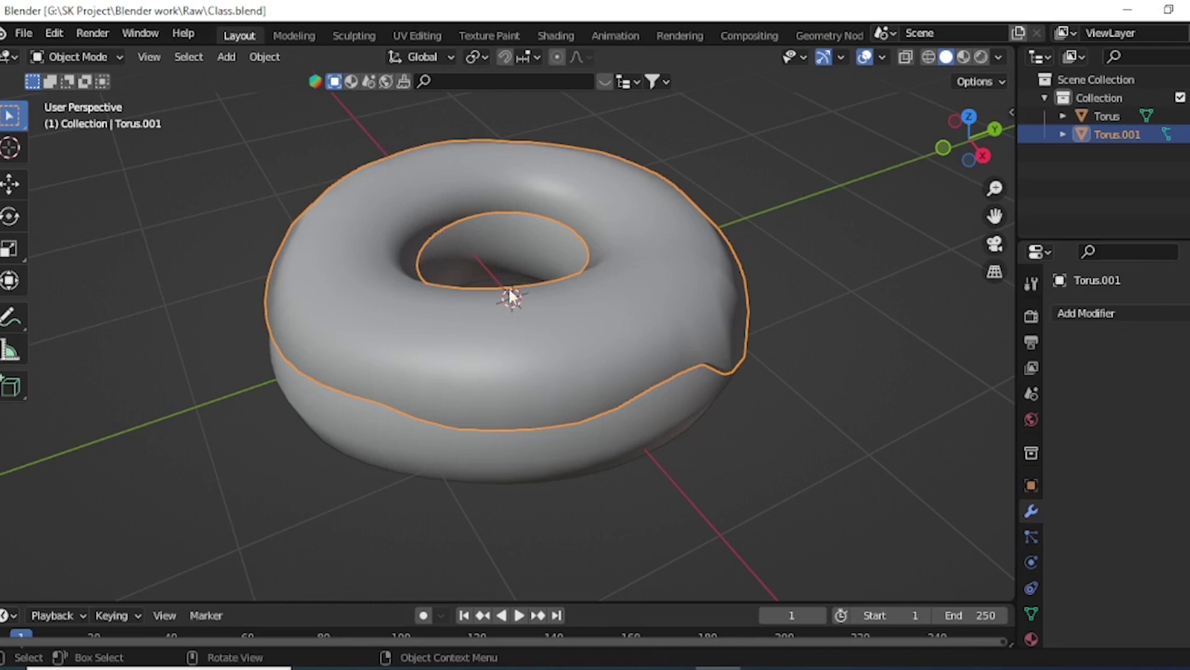
mouse_move(430, 324)
middle_mouse_down()
mouse_move(500, 315)
mouse_move(555, 289)
mouse_move(718, 283)
mouse_move(679, 279)
mouse_move(723, 290)
mouse_move(745, 273)
mouse_move(727, 251)
mouse_move(727, 216)
mouse_move(677, 242)
mouse_move(688, 270)
mouse_move(720, 284)
mouse_move(707, 319)
middle_mouse_up()
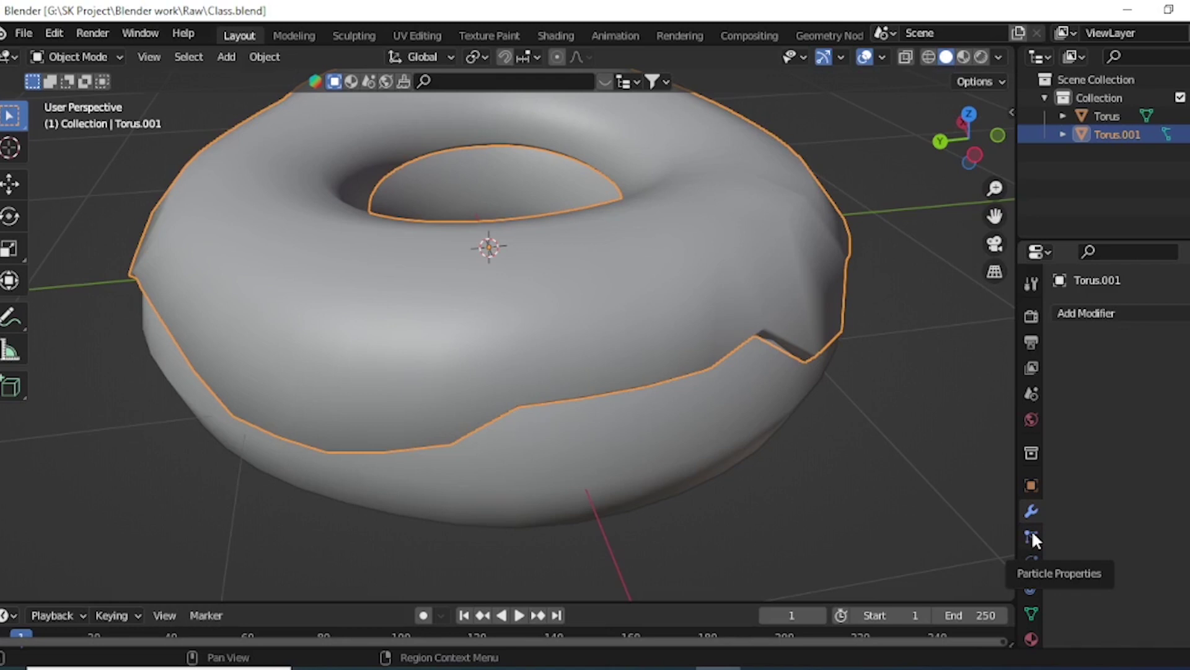
middle_click_drag(525, 312, 575, 333, "shift")
scroll(538, 324, "down", 2)
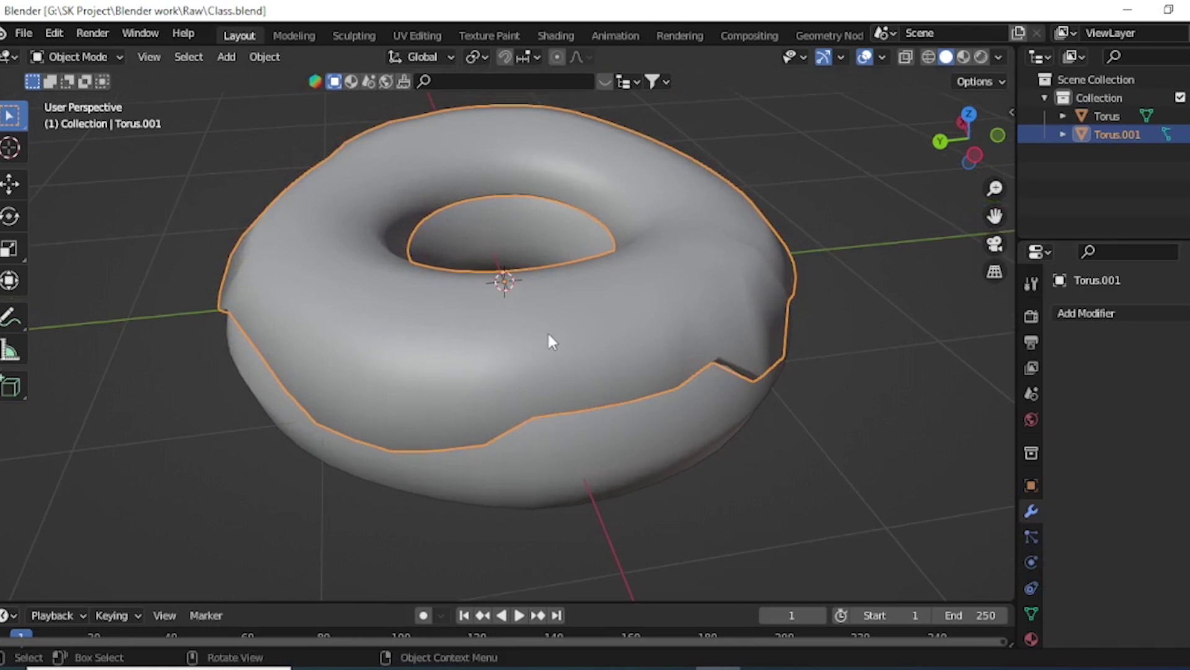
mouse_move(576, 342)
middle_mouse_down()
mouse_move(643, 338)
mouse_move(630, 366)
mouse_move(614, 307)
mouse_move(633, 294)
middle_mouse_up()
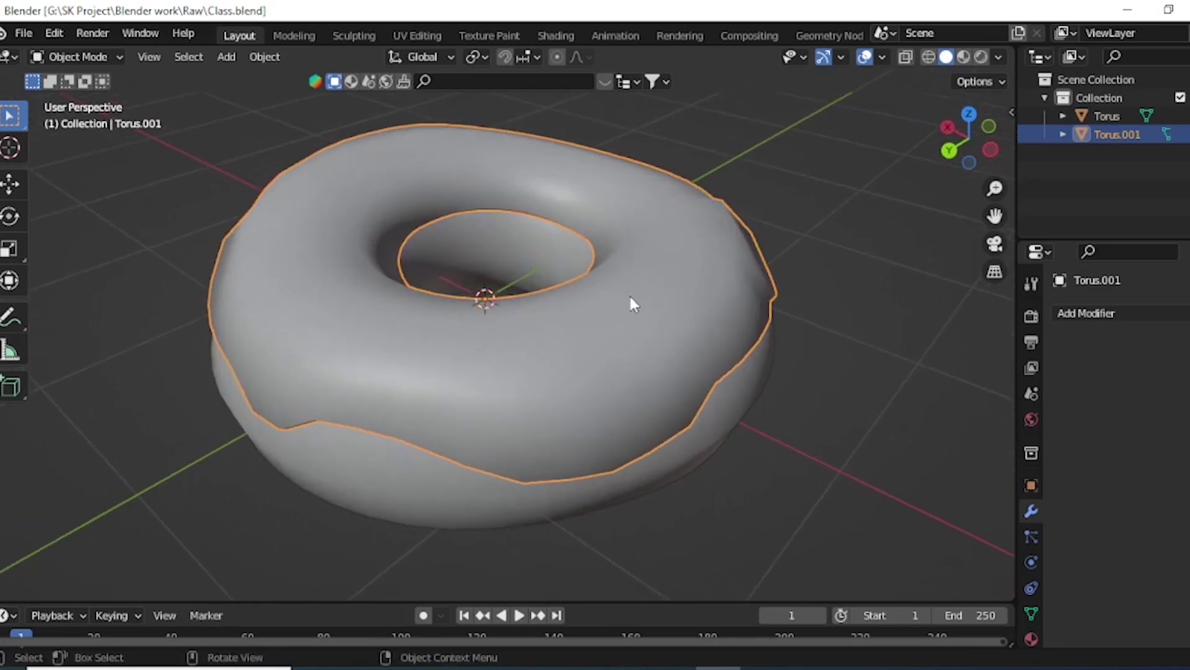
scroll(631, 296, "down", 2)
key("shift+a")
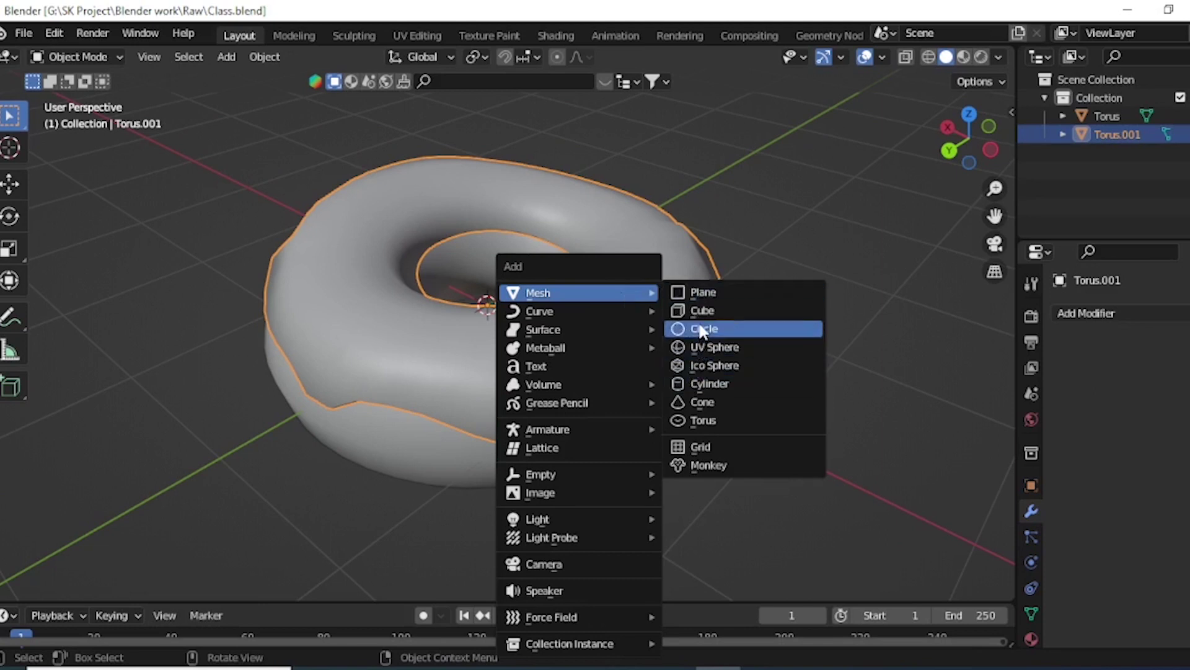
- Add a UV sphere and move it along X to sit beside the donut
left_click(720, 350)
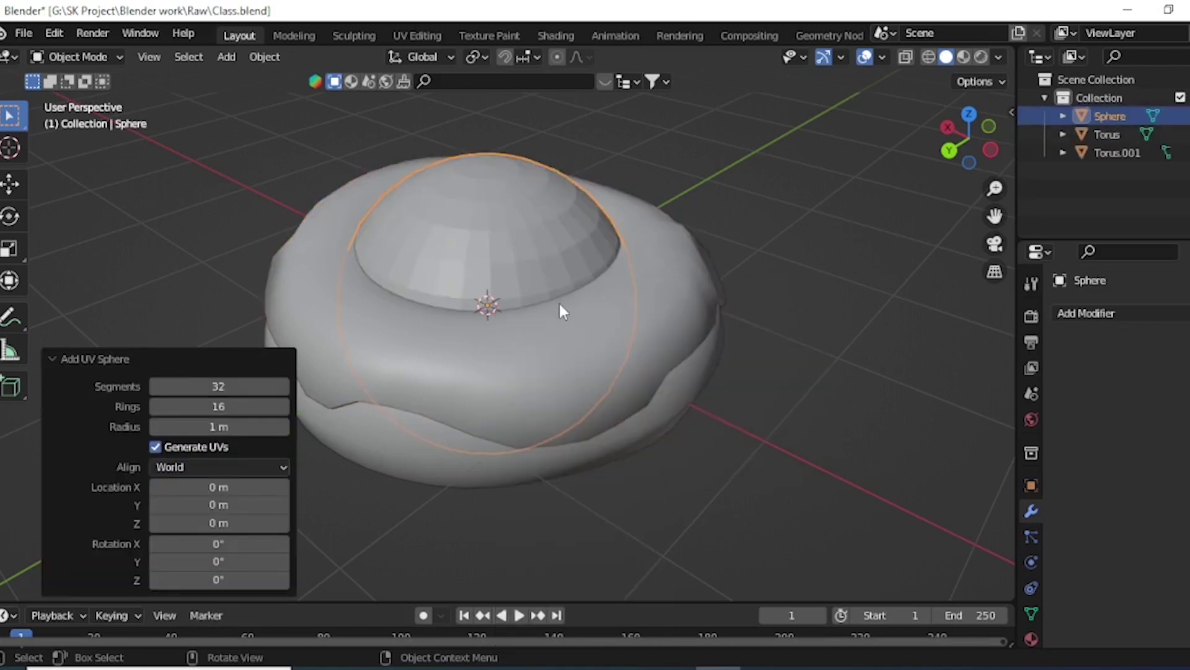
key("g")
key("x")
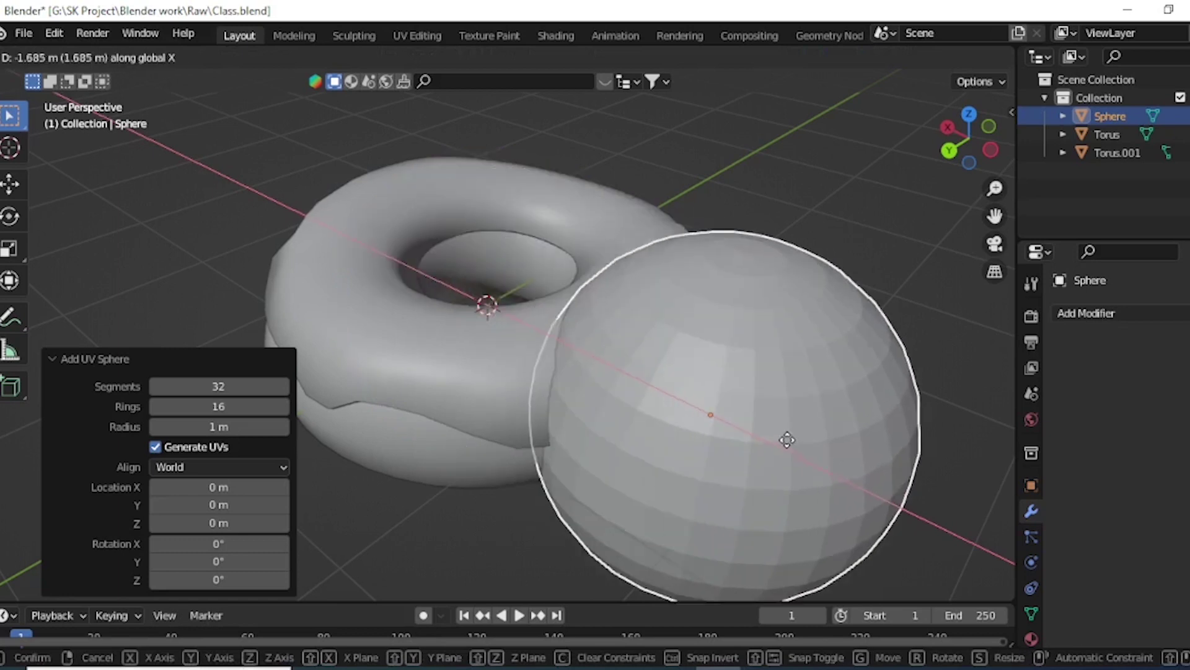
left_click(715, 354)
middle_click_drag(715, 353, 797, 394, "shift")
scroll(797, 393, "up", 1)
- Shrink the sphere to about 0.17 scale, shift it along X, and enter Edit Mode
key("s")
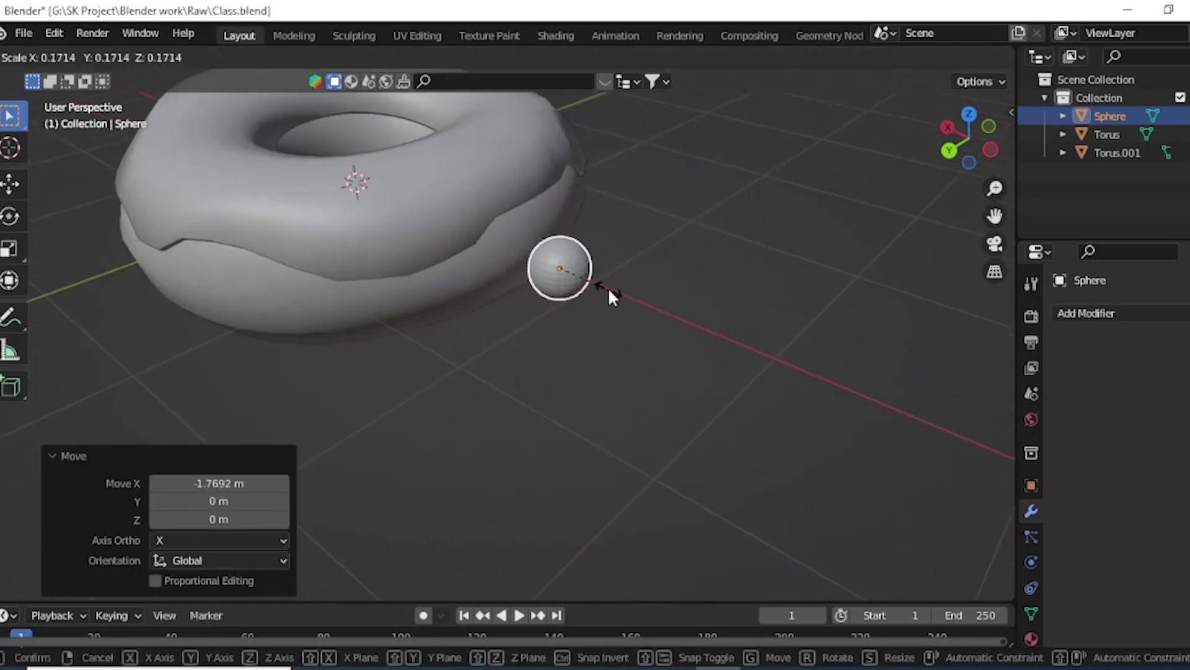
left_click(609, 289)
key("g")
key("x")
left_click(773, 372)
mouse_move(780, 370)
middle_mouse_down()
mouse_move(601, 384)
mouse_move(700, 342)
mouse_move(633, 320)
mouse_move(623, 279)
middle_mouse_up()
key("Tab")
scroll(707, 335, "up", 3)
key("grave")
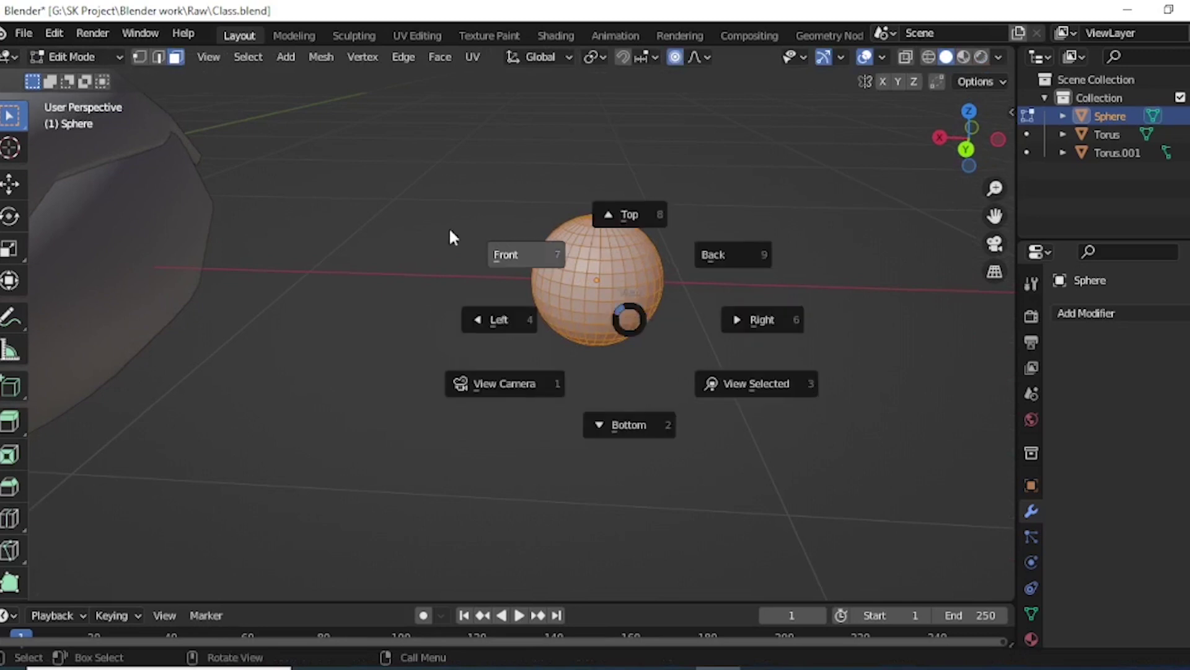
- In front view with vertex select and X-ray on, box-select the sphere's upper-half vertices
left_click(515, 248)
scroll(459, 191, "up", 4)
mouse_move(447, 202)
middle_mouse_down("shift")
mouse_move(590, 396)
mouse_move(585, 301)
mouse_move(592, 330)
middle_mouse_up("shift")
scroll(590, 396, "up", 2)
key("1")
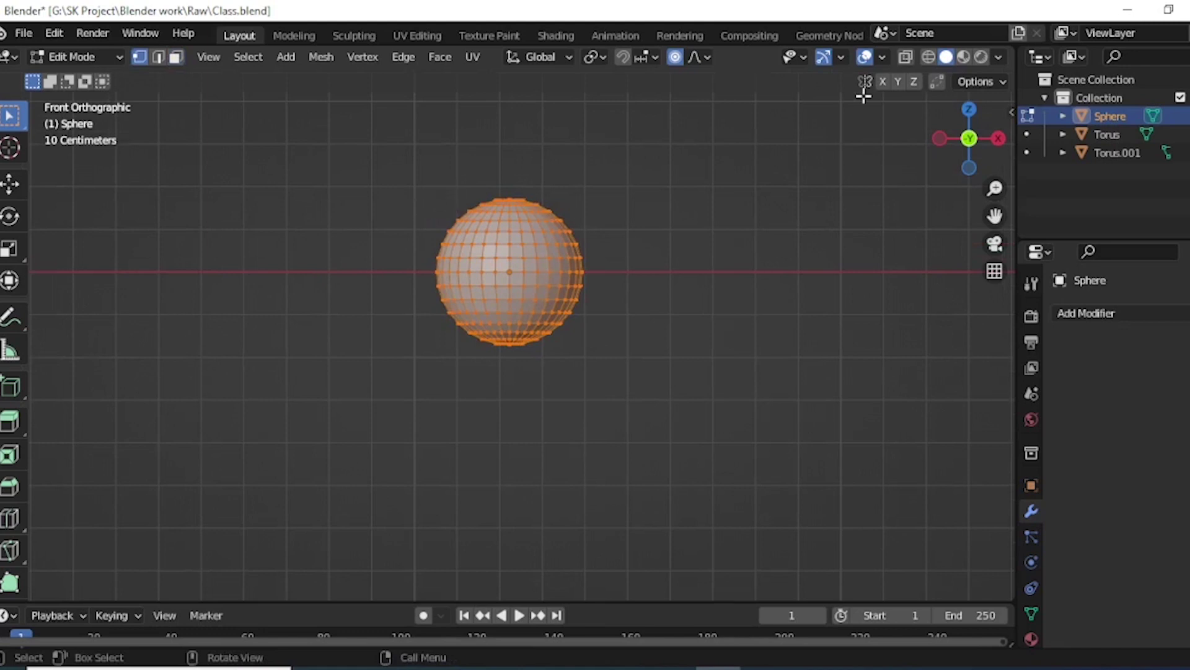
left_click(906, 57)
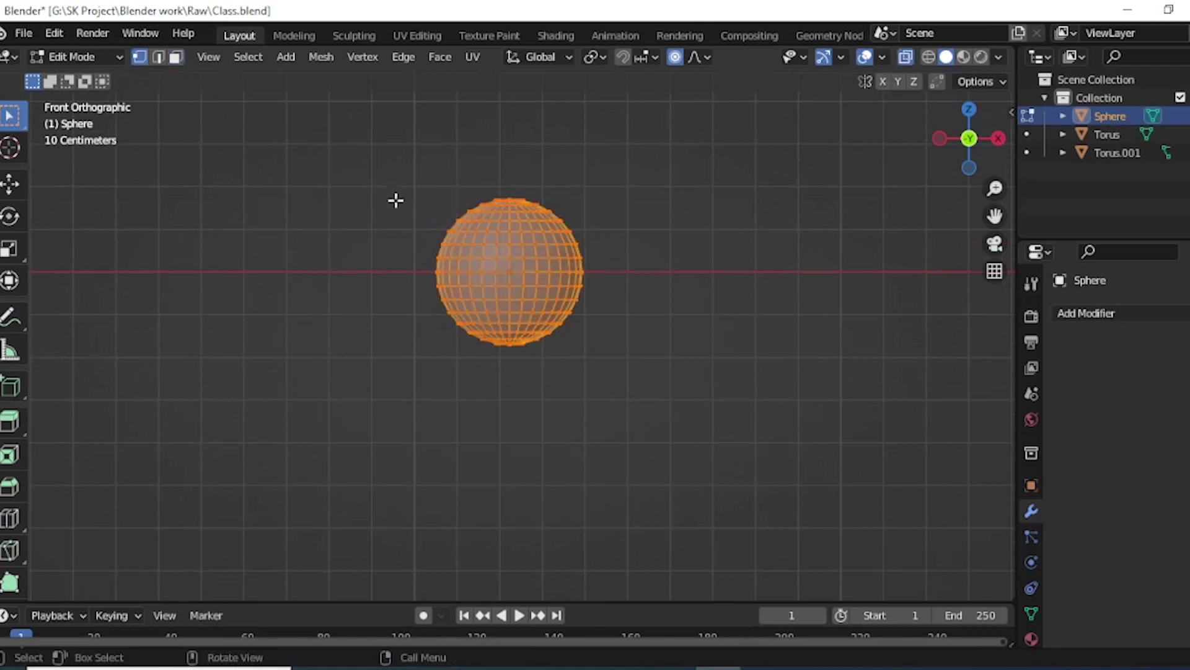
left_click_drag(411, 175, 633, 277)
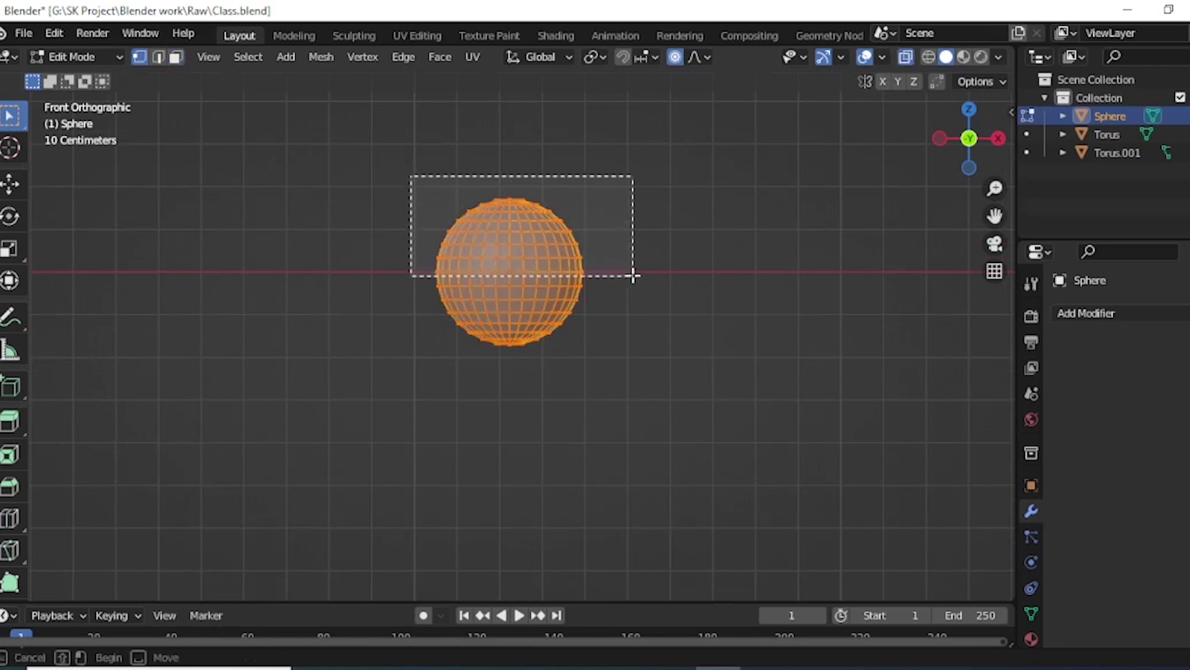
middle_click_drag(588, 285, 588, 301)
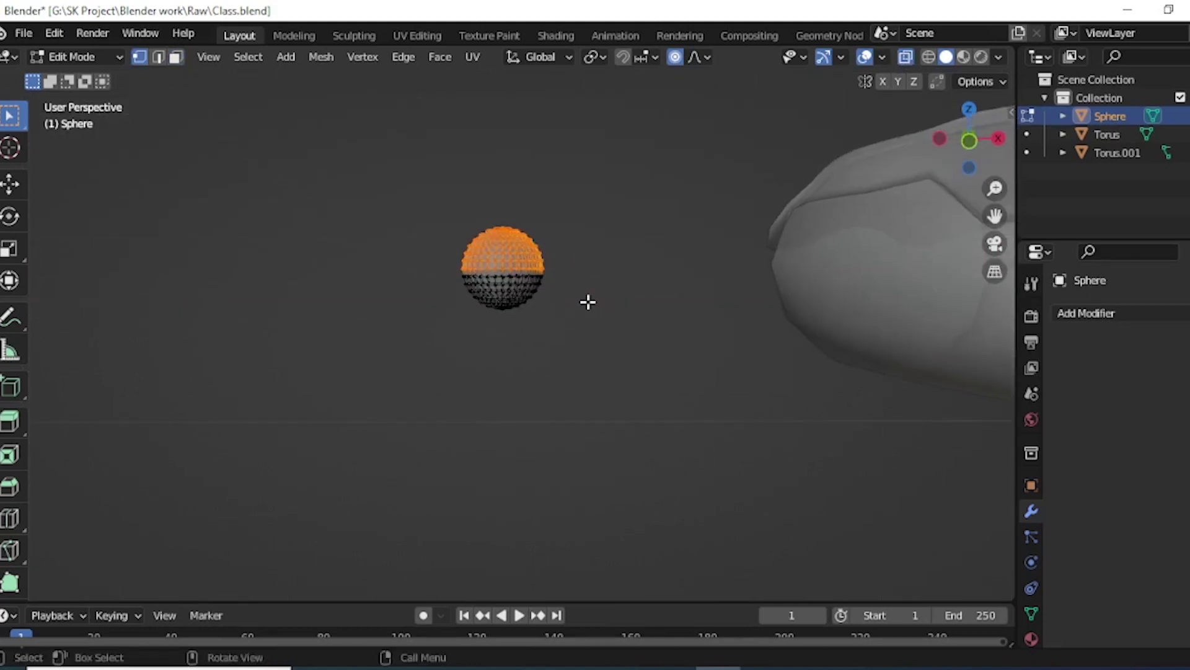
- Raise the selected upper vertices along Z to stretch the sphere into a capsule
key("grave")
left_click(503, 236)
key("g")
key("z")
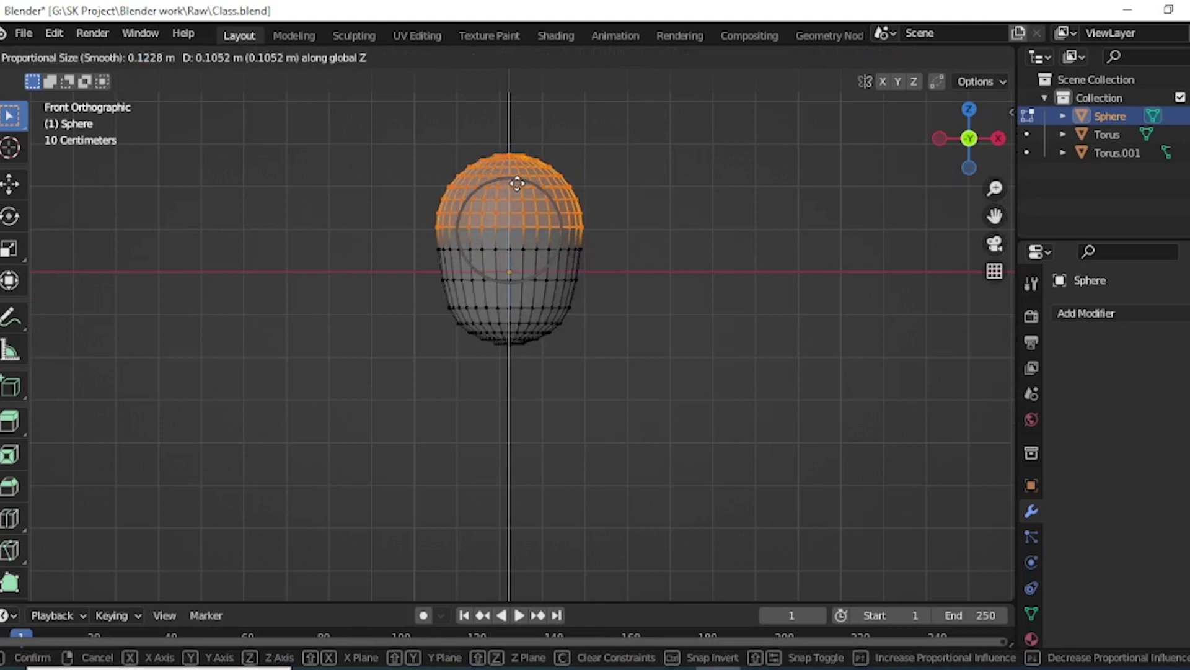
key("Escape")
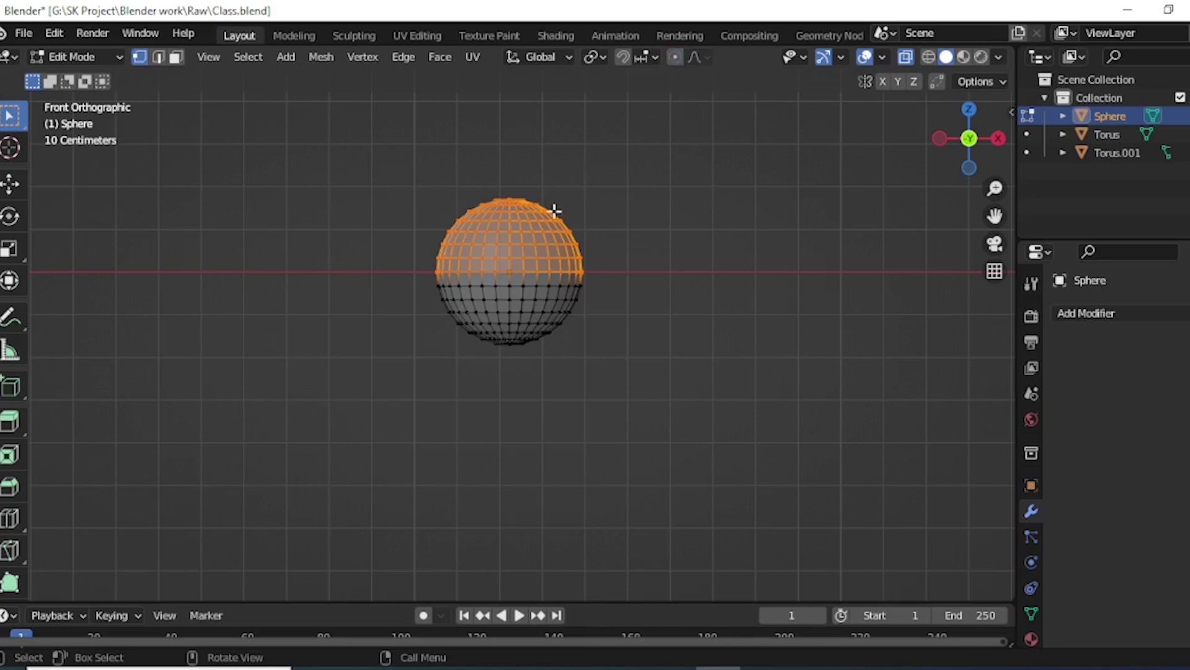
key("g")
key("z")
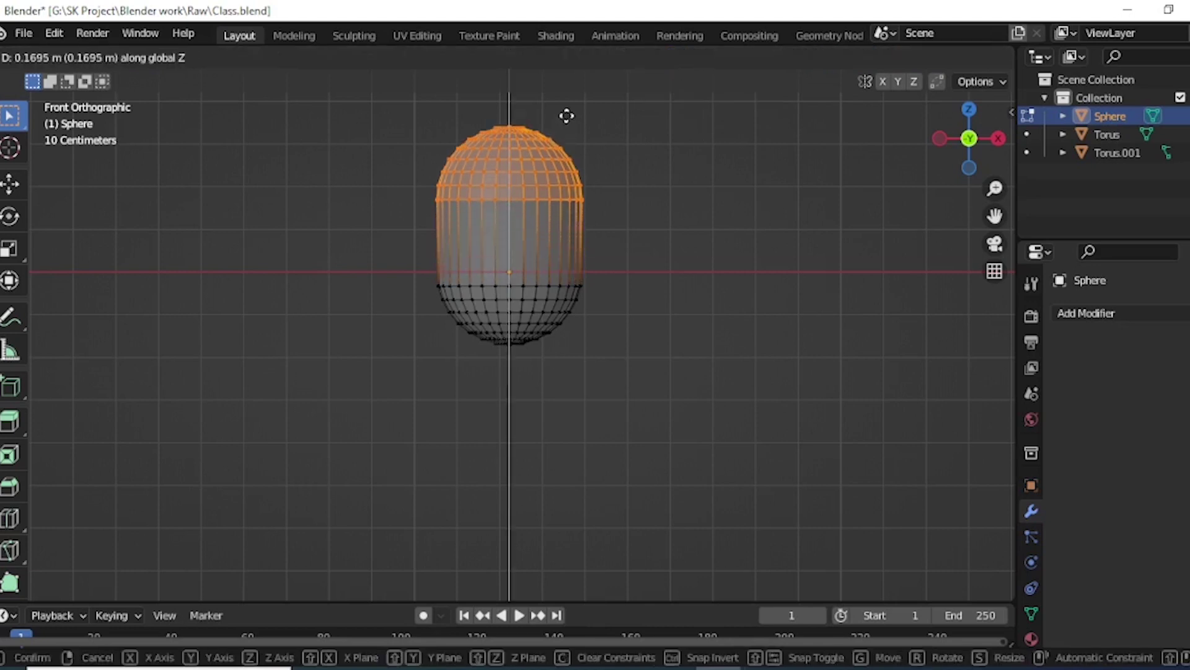
left_click(589, 169)
- Fine-tune the capsule's length along Z and return to Object Mode
scroll(590, 173, "down", 1)
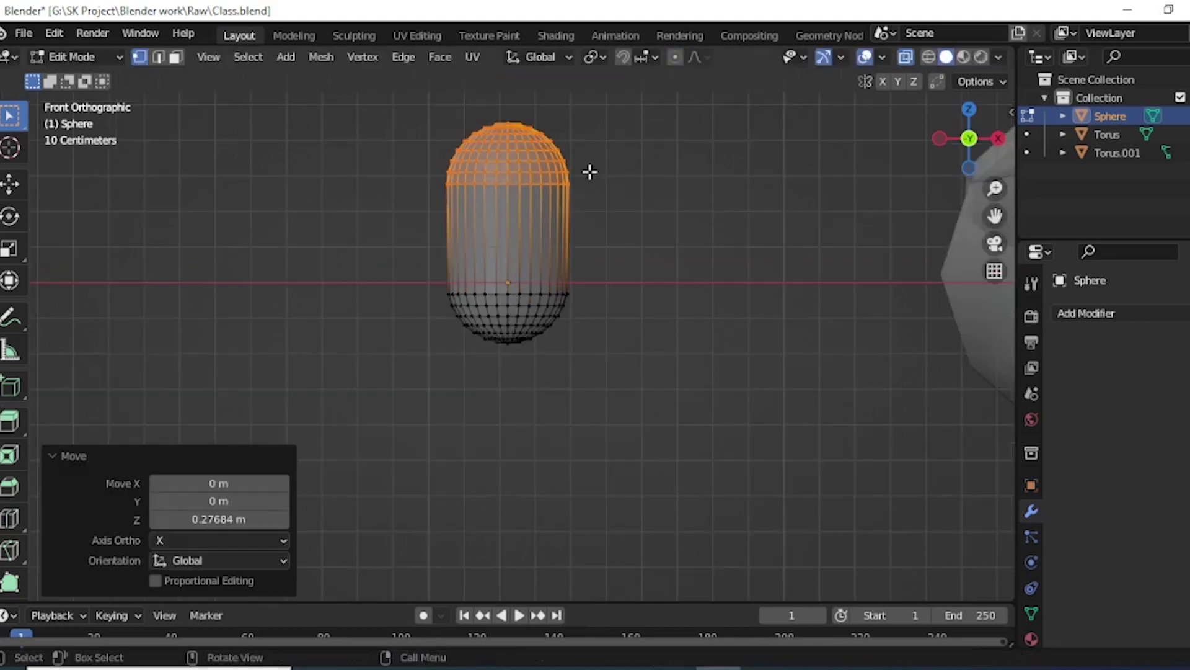
scroll(589, 174, "down", 1)
middle_click_drag(589, 174, 590, 198, "shift")
key("g")
key("z")
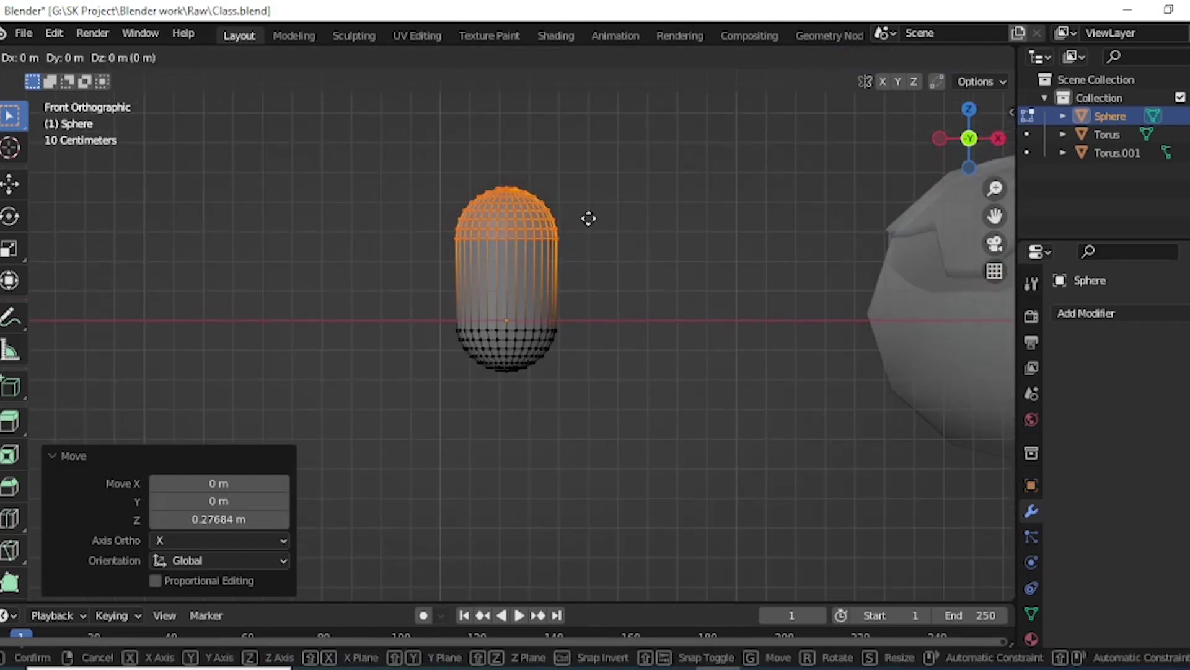
left_click_drag(591, 198, 589, 166)
left_click(589, 166)
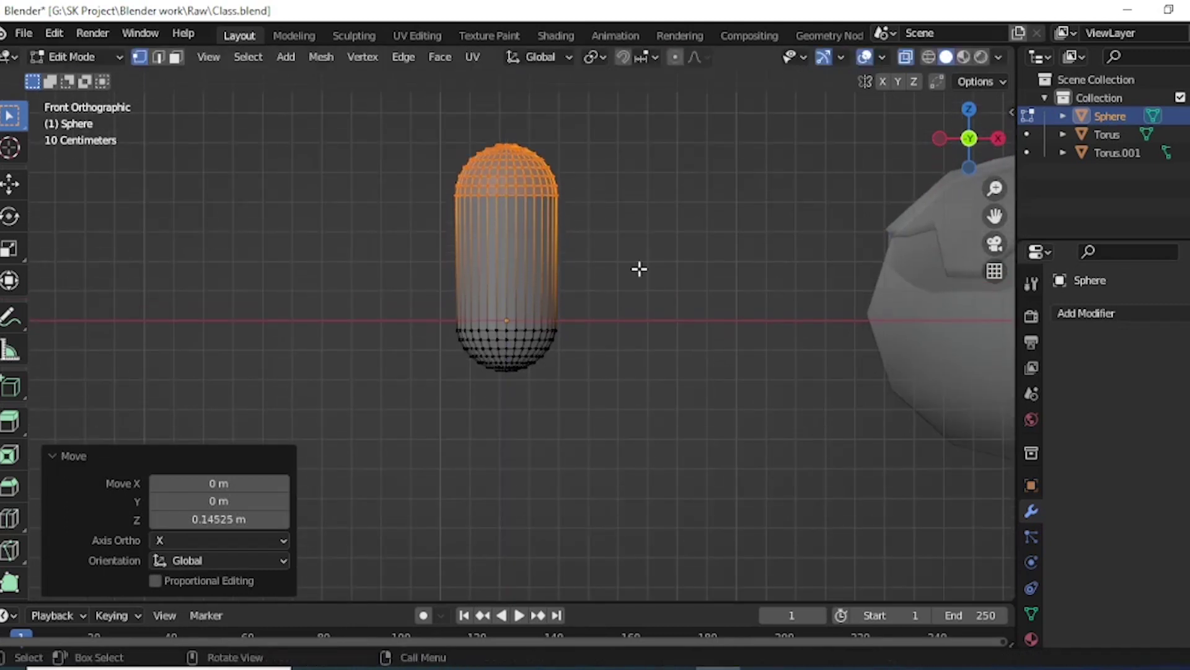
key("Tab")
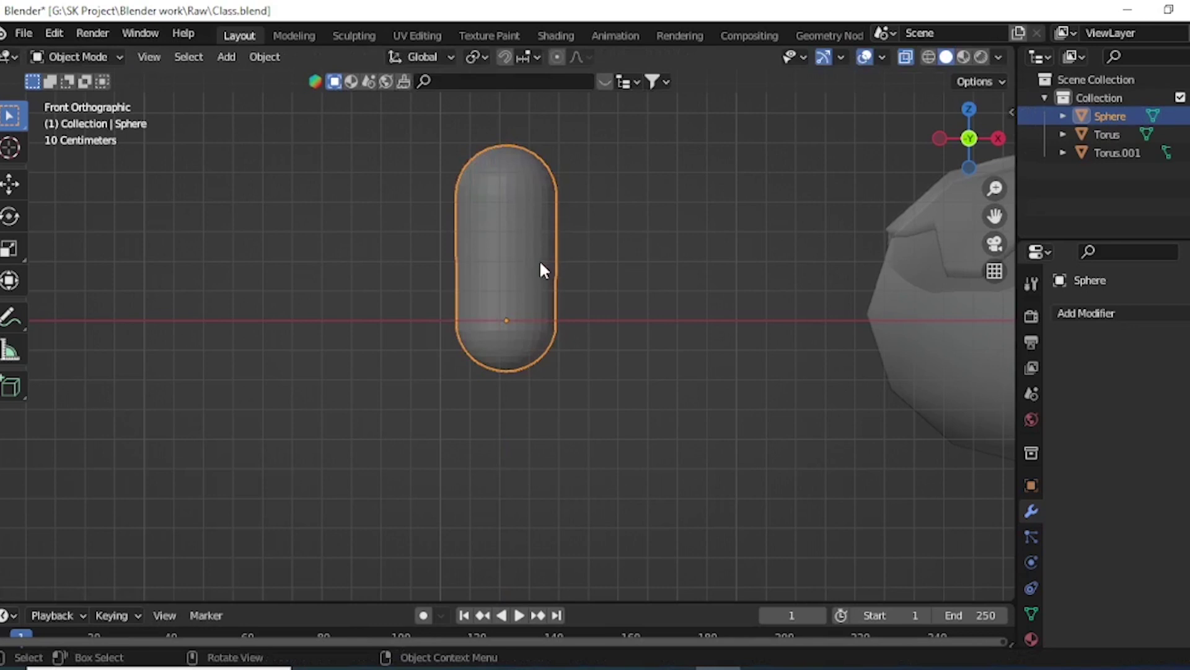
- Shrink the capsule twice down to sprinkle size, with X-ray turned off
key("s")
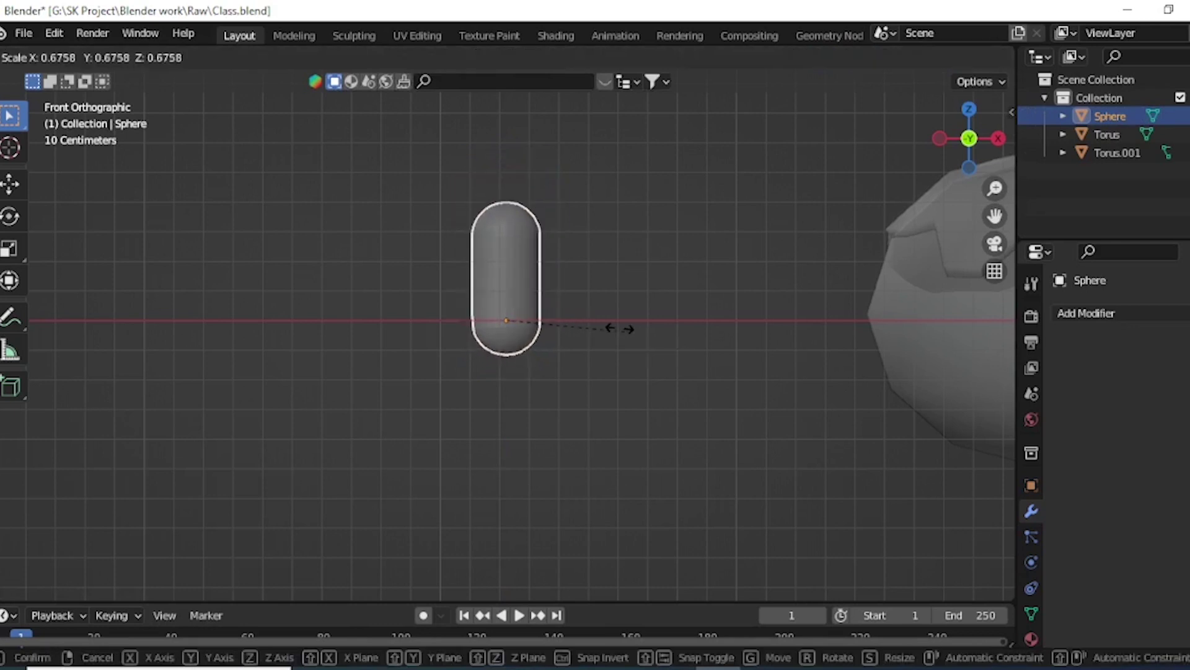
left_click(586, 319)
mouse_move(625, 397)
middle_mouse_down()
mouse_move(486, 348)
mouse_move(429, 310)
mouse_move(645, 359)
mouse_move(377, 391)
mouse_move(529, 370)
mouse_move(904, 90)
middle_mouse_up()
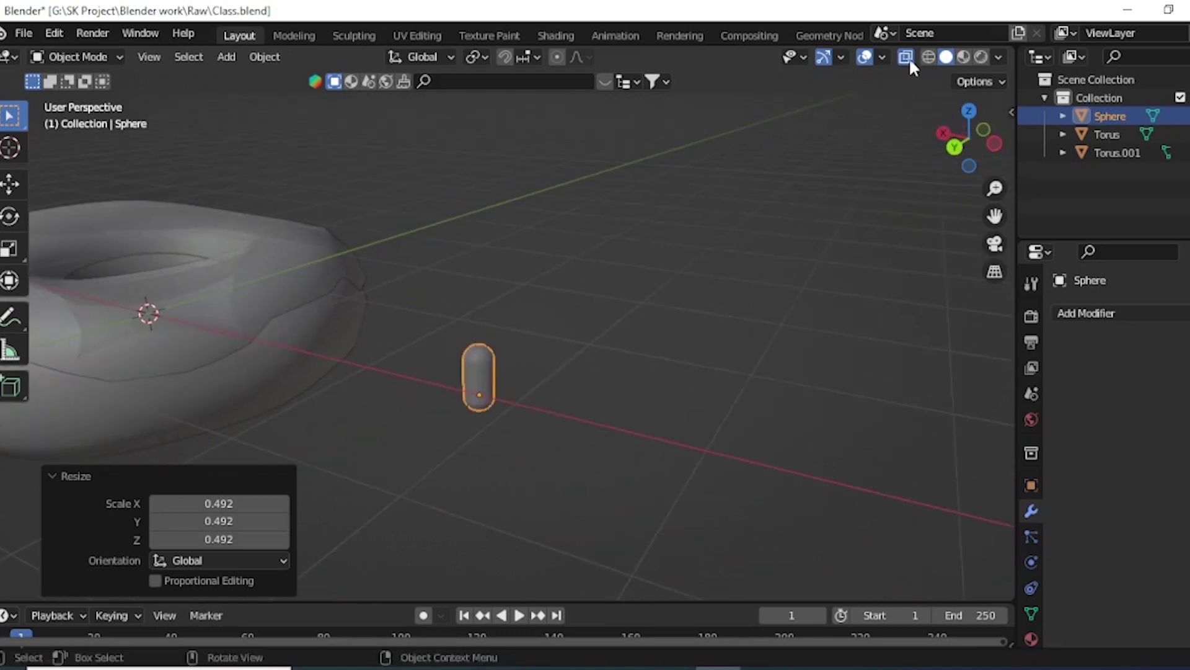
left_click(907, 57)
mouse_move(552, 340)
middle_mouse_down()
mouse_move(504, 383)
mouse_move(540, 390)
mouse_move(562, 378)
middle_mouse_up()
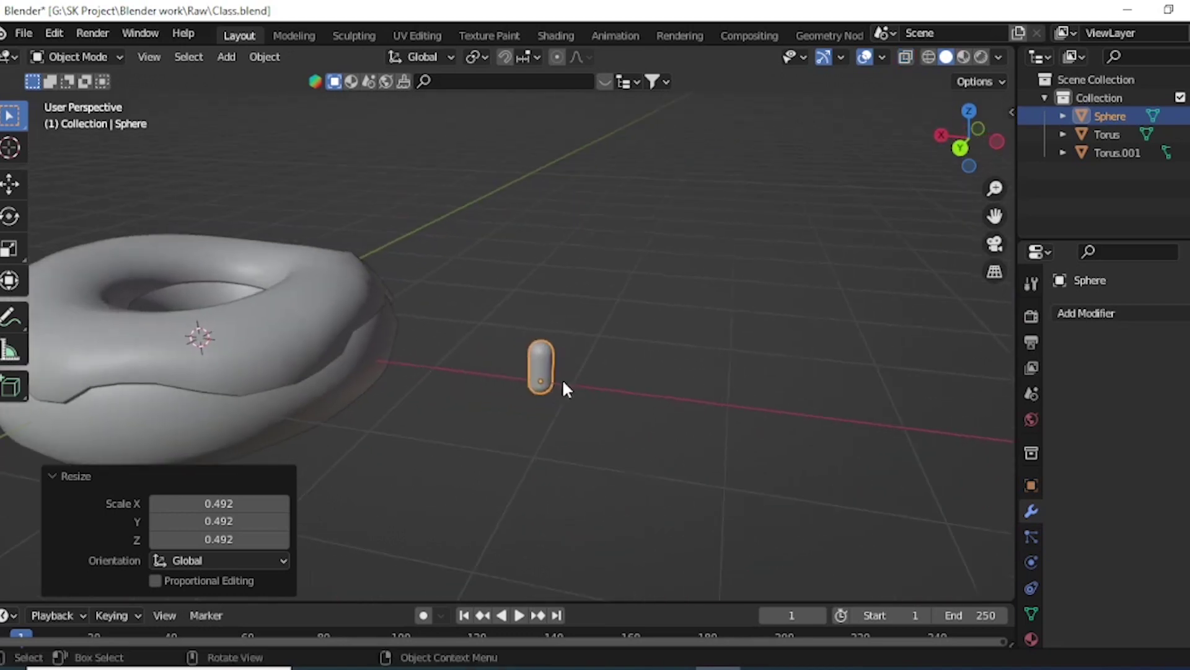
left_click_drag(515, 338, 649, 414)
key("s")
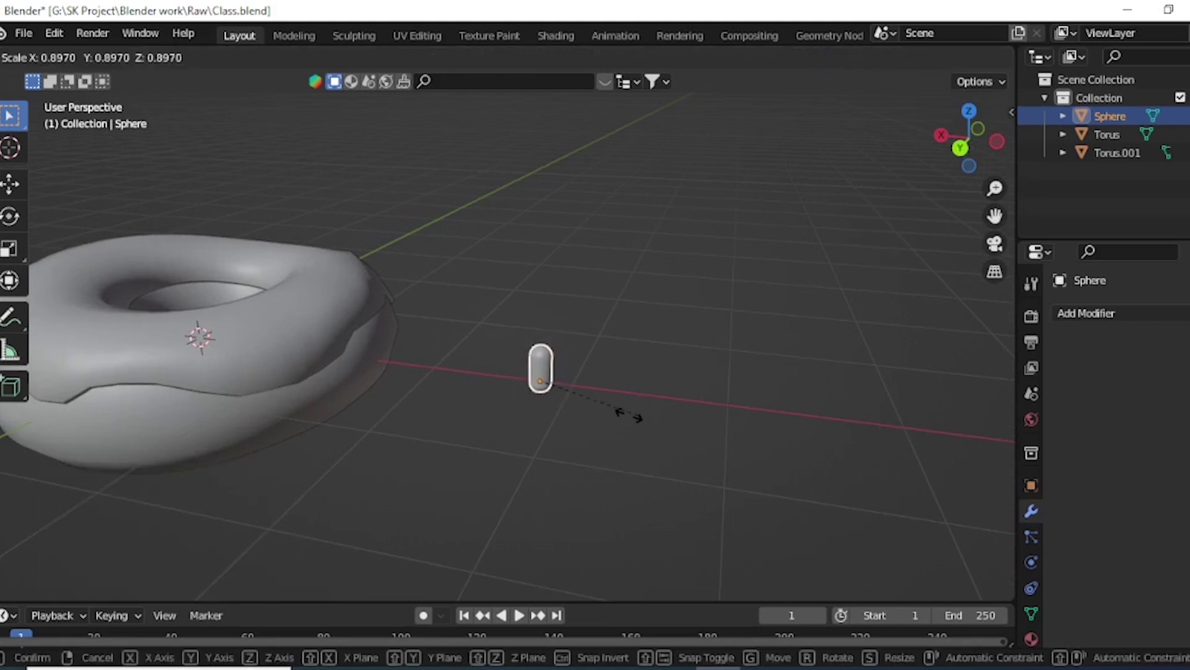
left_click(583, 410)
middle_click_drag(579, 411, 585, 426)
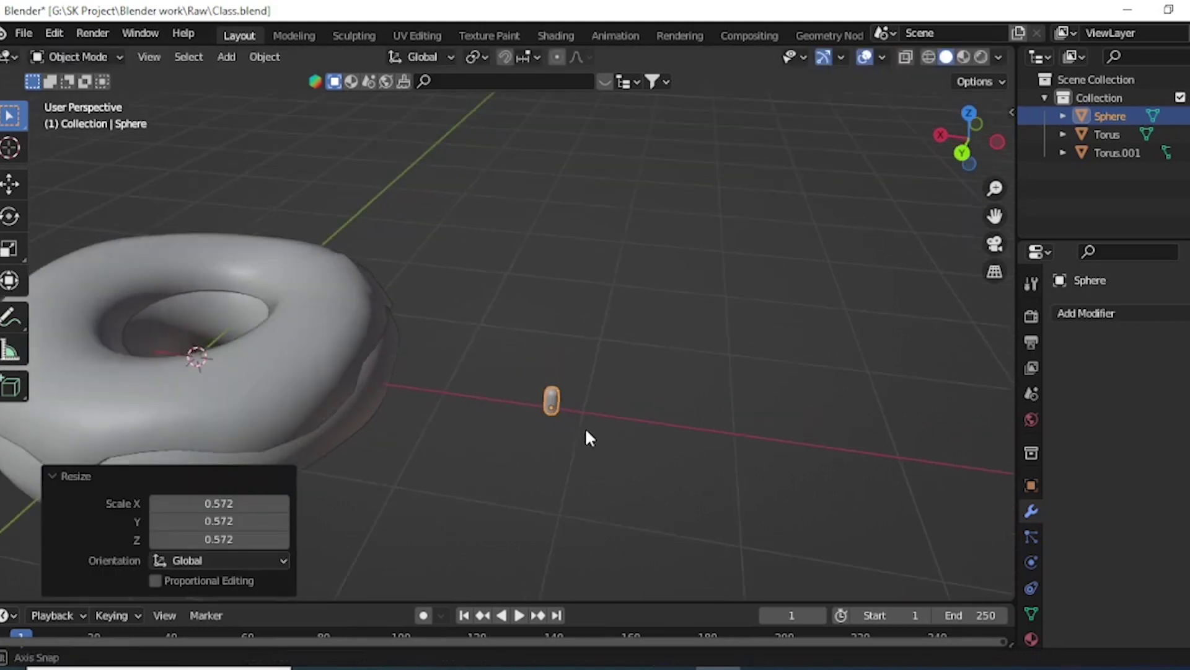
- Thin the capsule to 0.61 width and move it into the donut's hole
key("s")
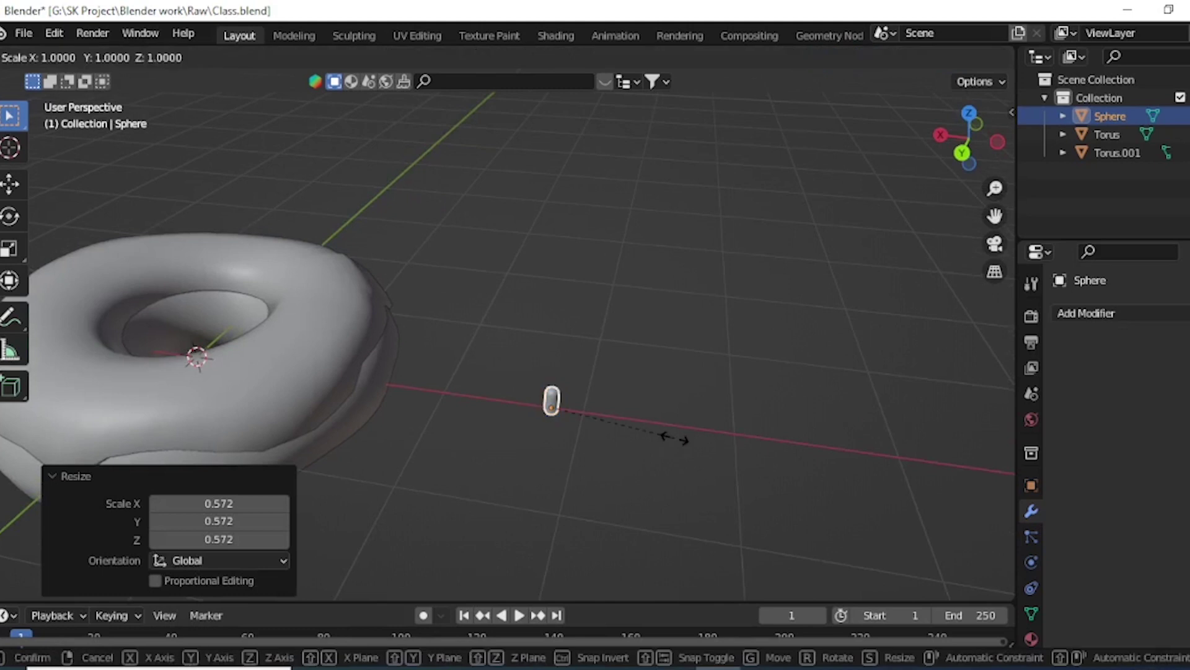
key("shift+z")
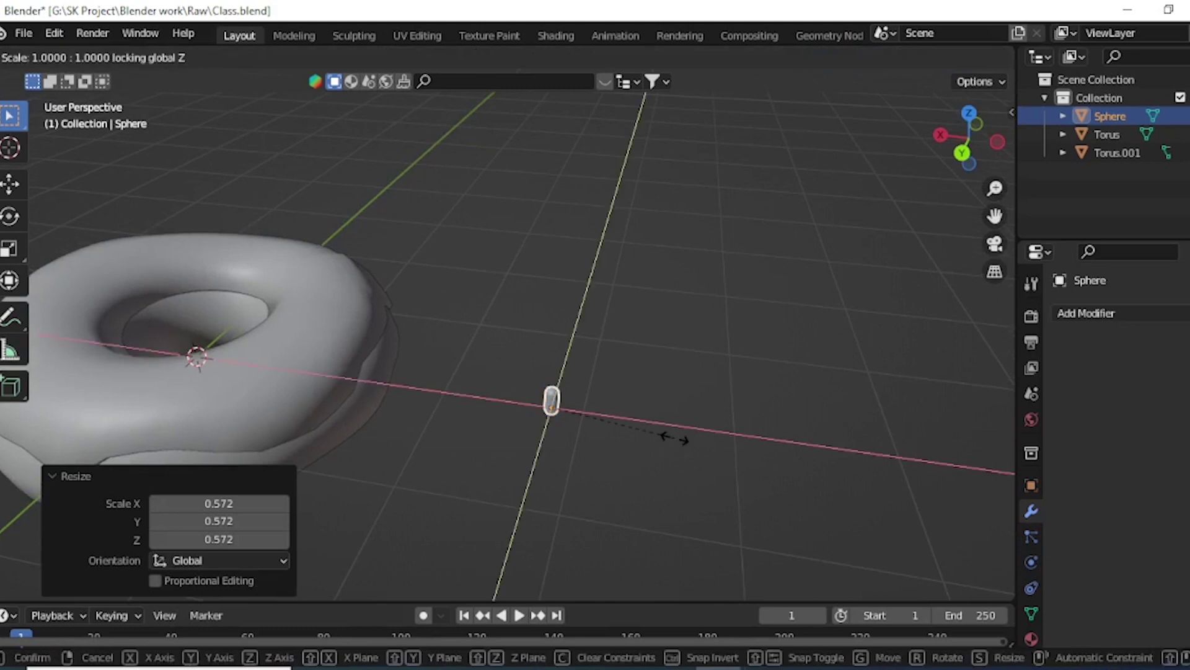
left_click(626, 428)
key("g")
key("z")
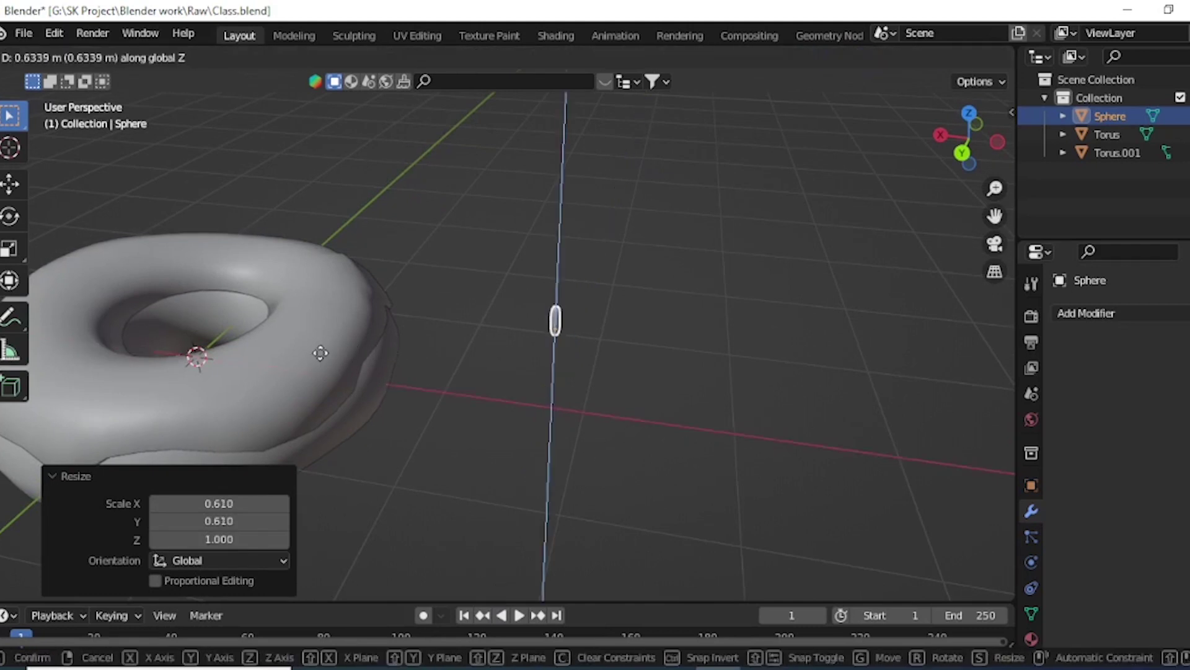
key("Escape")
key("g")
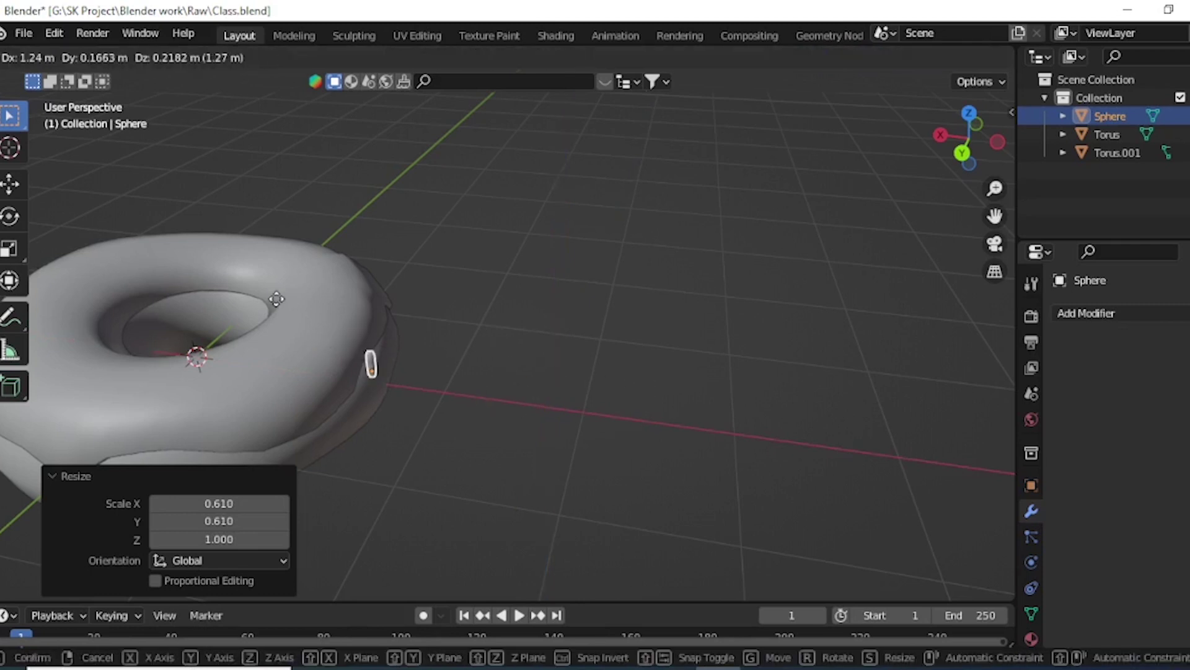
left_click(259, 311)
mouse_move(260, 311)
middle_mouse_down("shift")
mouse_move(478, 293)
mouse_move(468, 291)
mouse_move(478, 302)
mouse_move(462, 335)
middle_mouse_up("shift")
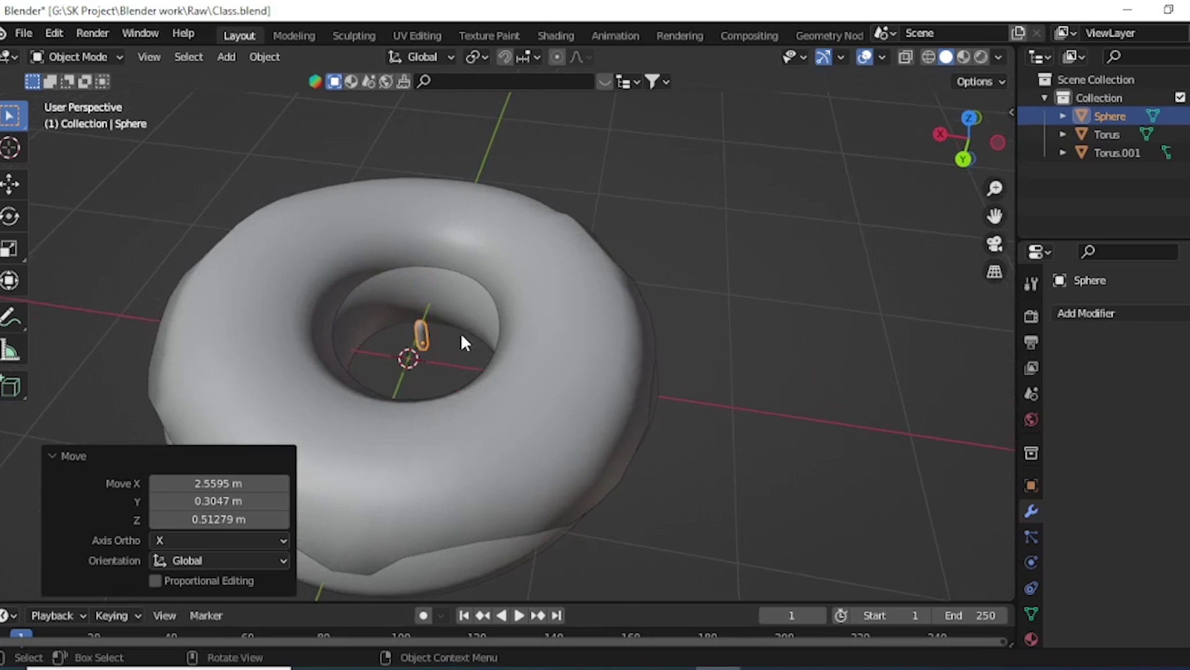
- Rotate the sprinkle 90° about X so it lies flat, viewed from the top
key("r")
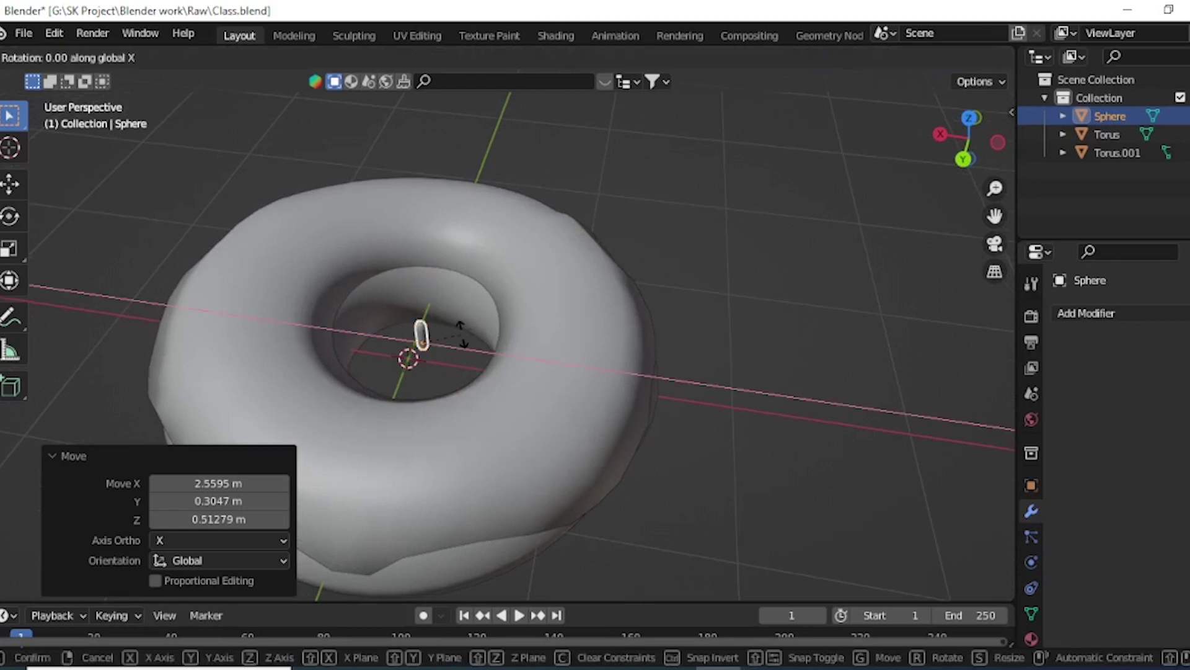
type("90")
key("Return")
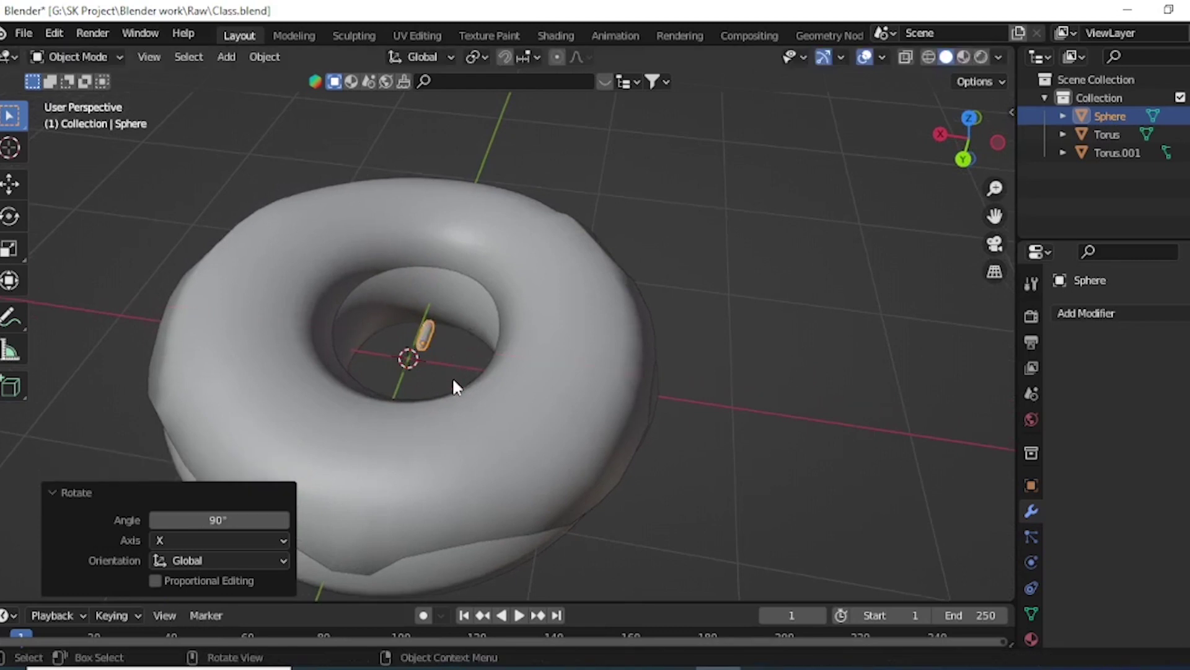
key("grave")
left_click(430, 288)
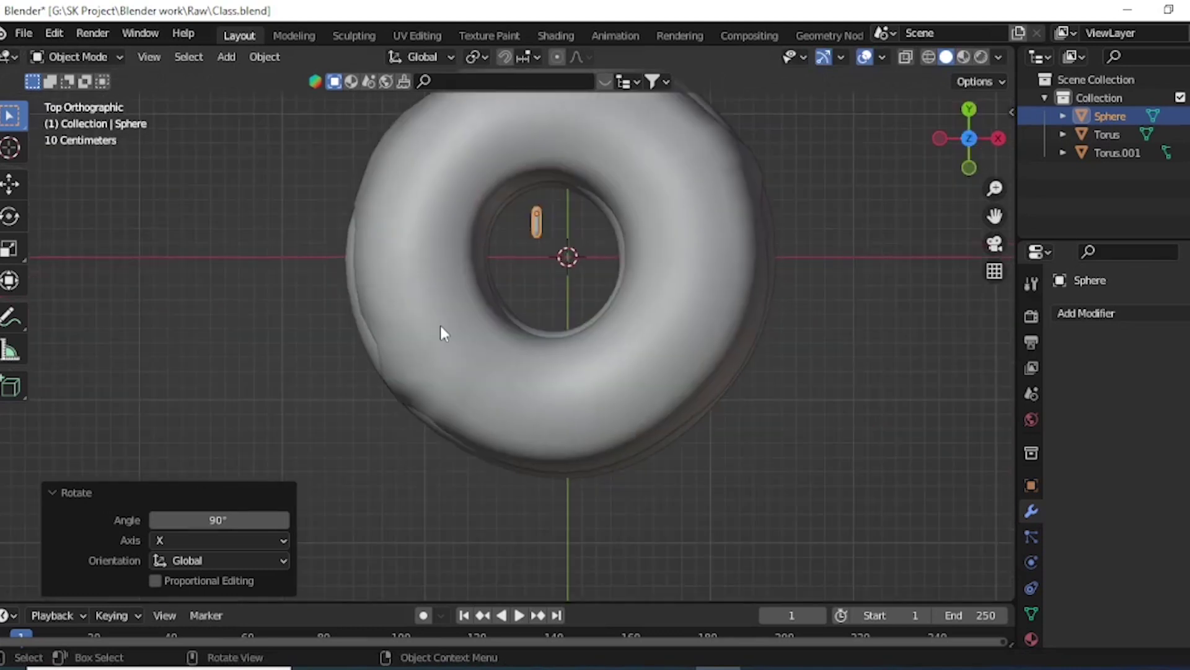
middle_click_drag(527, 301, 524, 327, "shift")
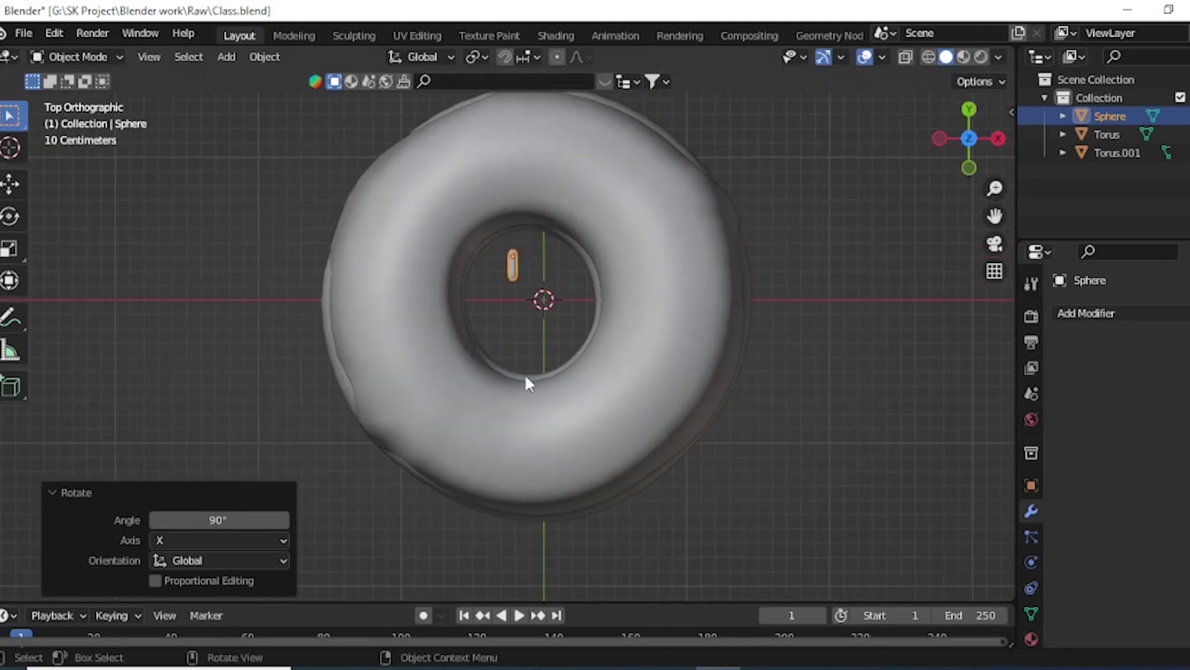
- Duplicate the sprinkle nine times, scattering the copies across the donut's top
middle_click_drag(525, 375, 523, 397, "shift")
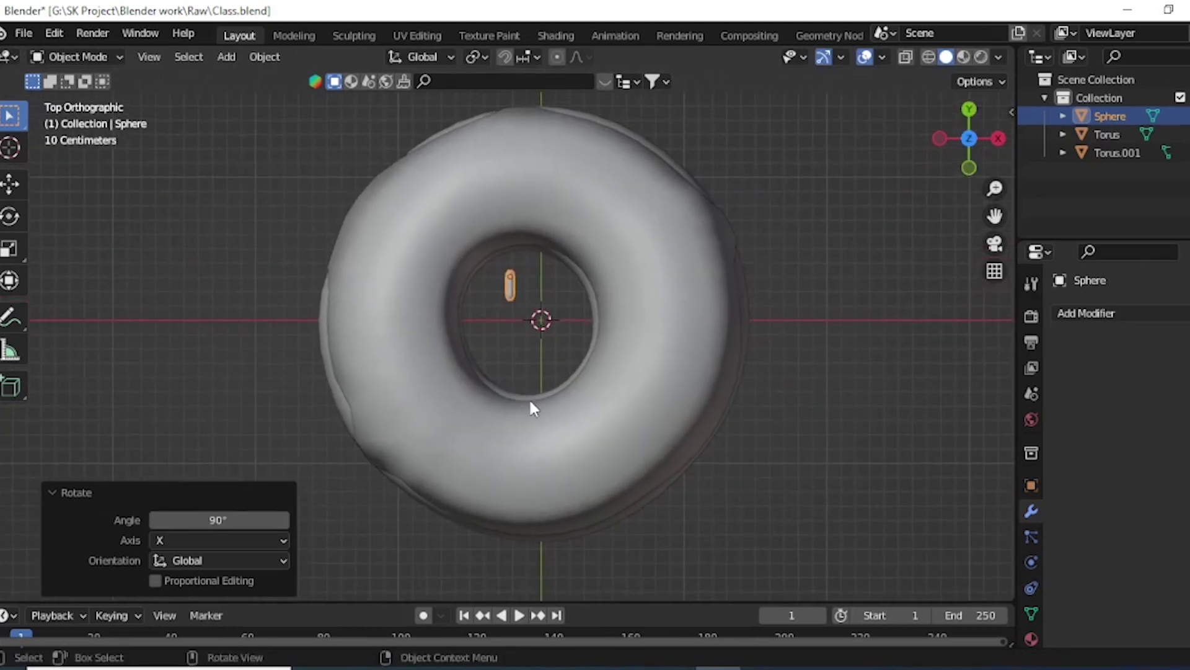
key("shift+d")
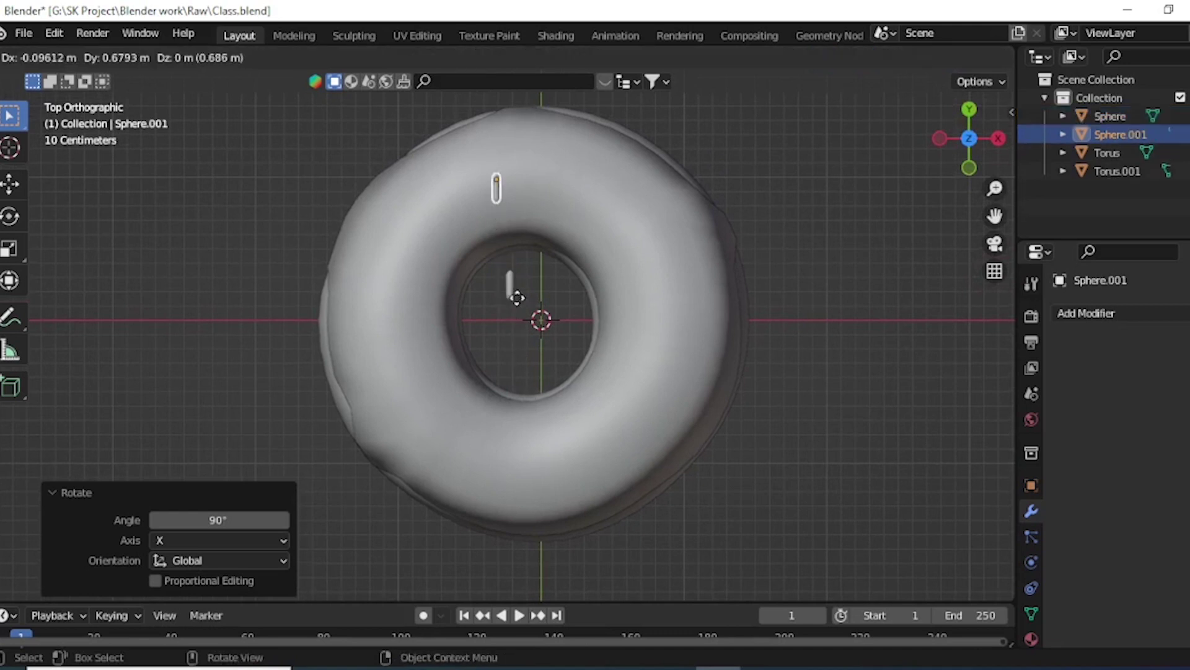
left_click(520, 284)
key("shift+d")
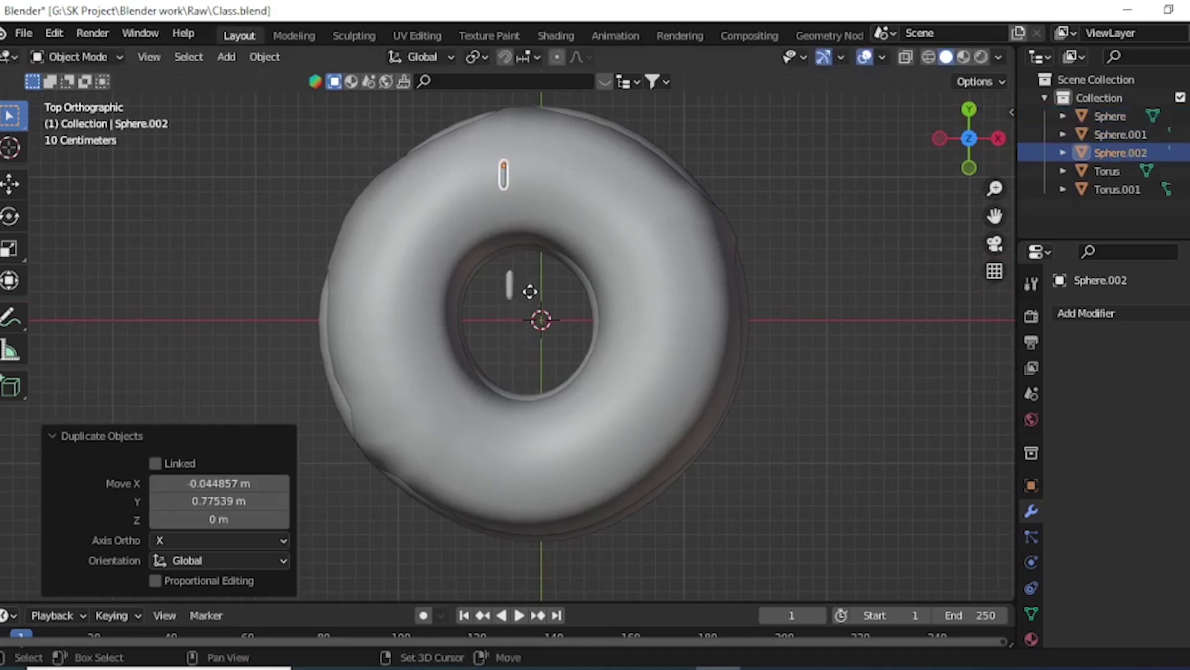
left_click(610, 304)
key("shift+d")
left_click(487, 307)
key("shift+d")
left_click(419, 357)
key("shift+d")
left_click(460, 350)
key("shift+d")
left_click(520, 340)
key("shift+d")
left_click(544, 358)
key("shift+d")
left_click(552, 408)
key("shift+d")
left_click(515, 435)
- Place sprinkles in the donut hole, then copy that group onto the donut
left_click(505, 338)
key("shift+d")
left_click(561, 310)
key("shift+d")
left_click(545, 344)
left_click_drag(490, 277, 560, 356)
key("shift+d")
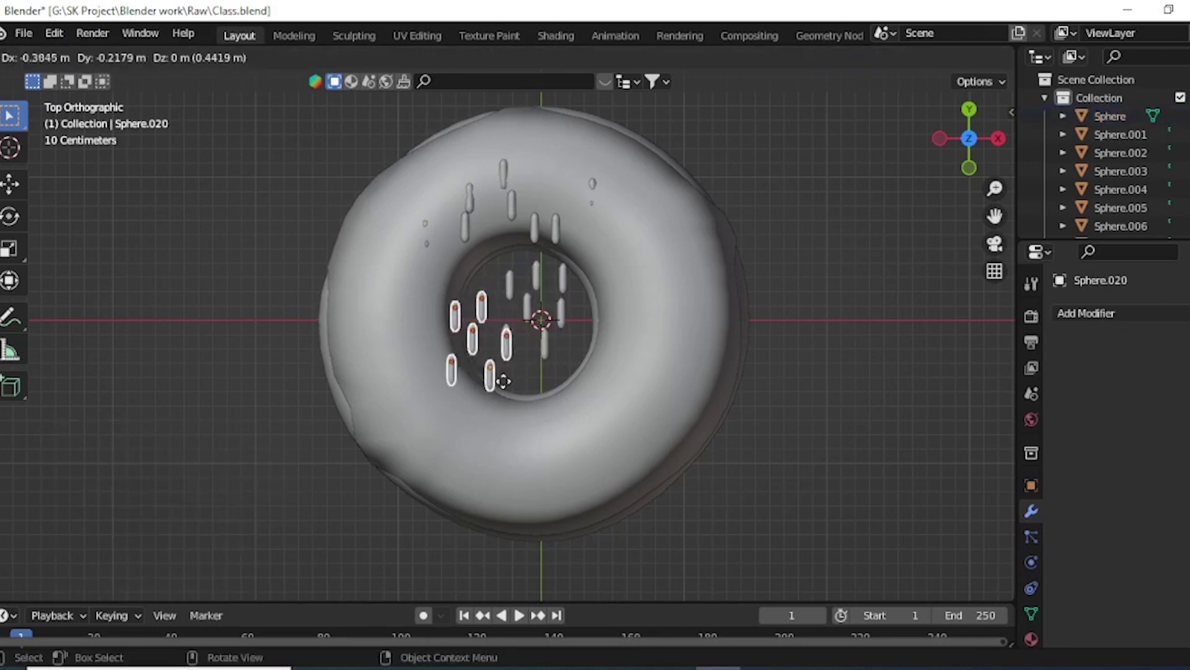
left_click(517, 390)
- Duplicate the sprinkle group twice more as spare clusters beside the donut
key("shift+d")
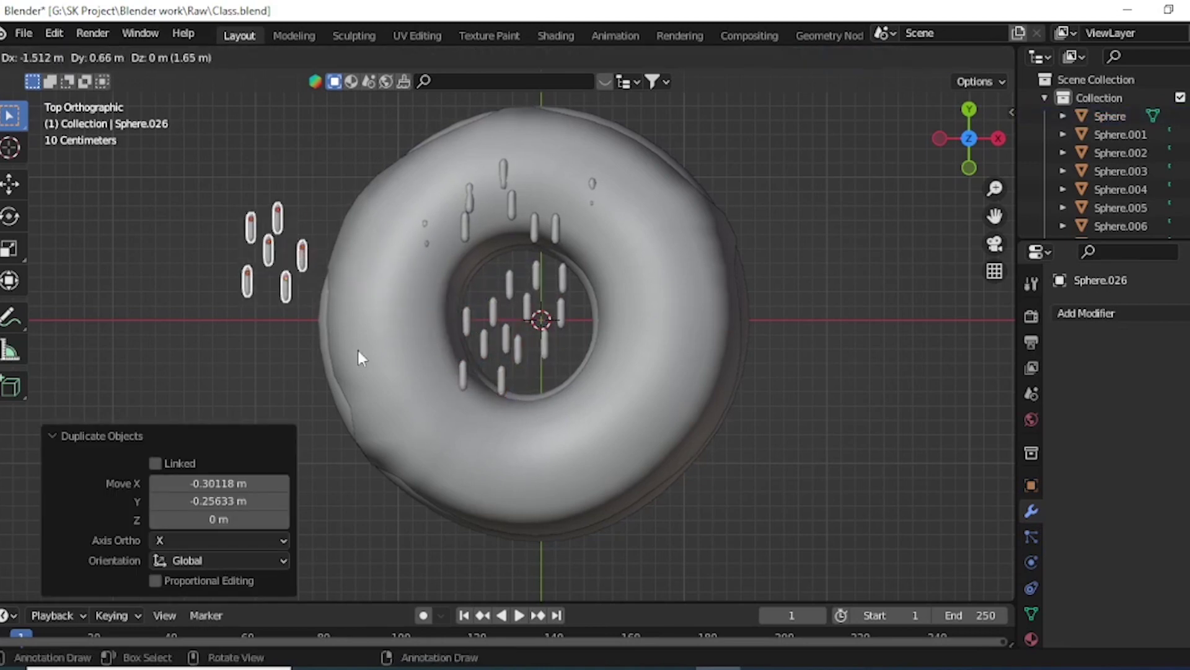
left_click(279, 211)
middle_click_drag(279, 211, 400, 310)
scroll(397, 303, "down", 2)
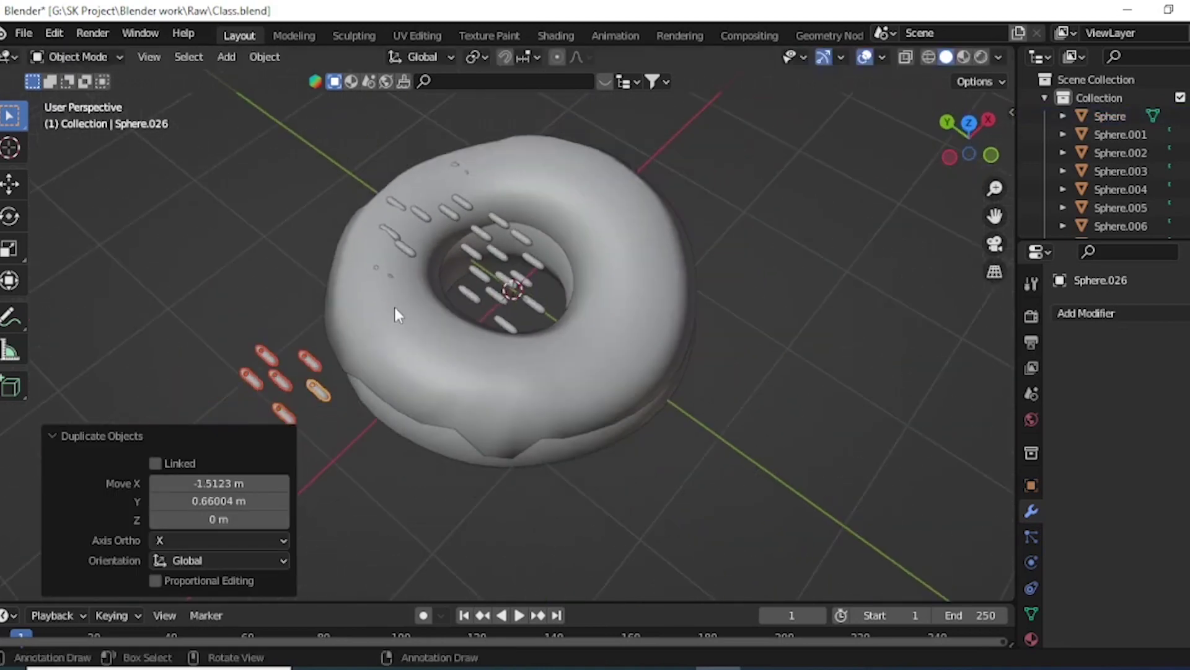
key("shift+d")
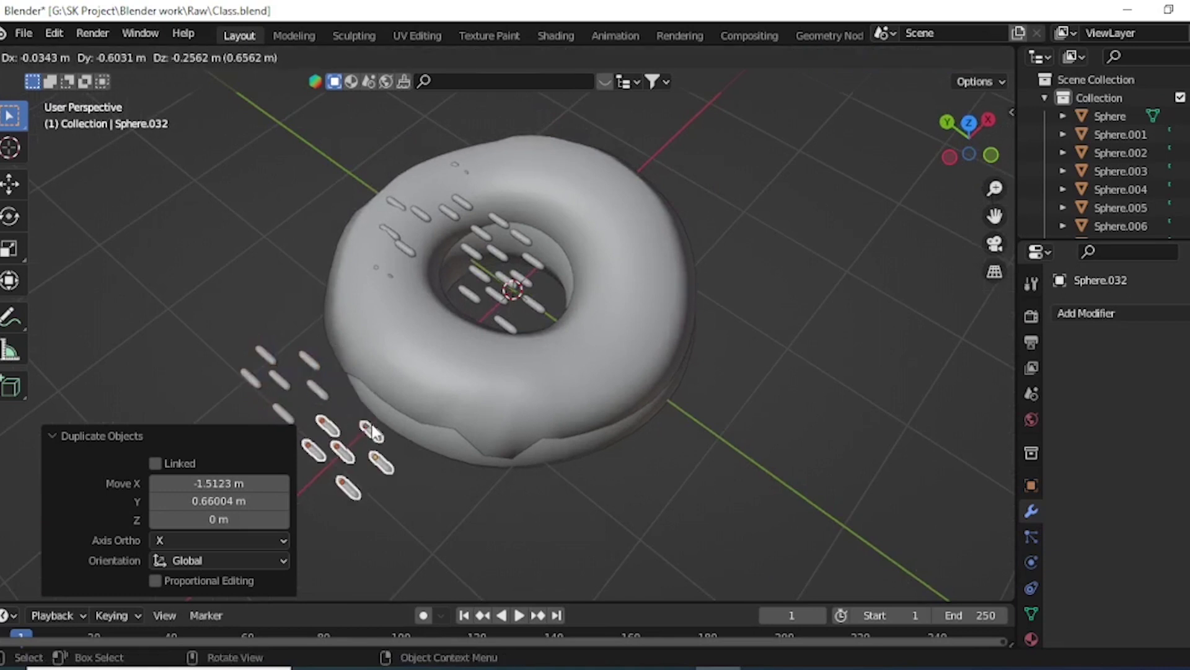
left_click(378, 429)
middle_click_drag(429, 396, 460, 376)
- Inspect the sprinkle coverage from several angles, then select the icing object Torus.001
key("grave")
left_click(310, 273)
middle_click_drag(385, 291, 412, 339)
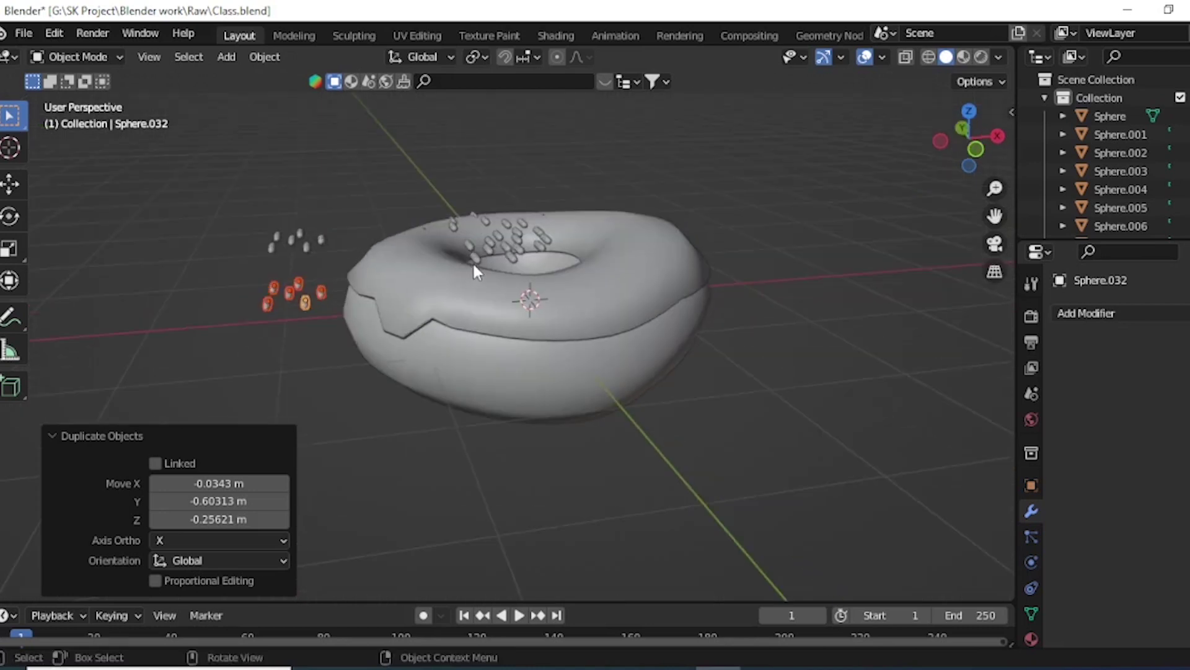
scroll(473, 262, "up", 2)
scroll(497, 273, "up", 1)
scroll(485, 270, "up", 1)
middle_click_drag(485, 256, 478, 261, "shift")
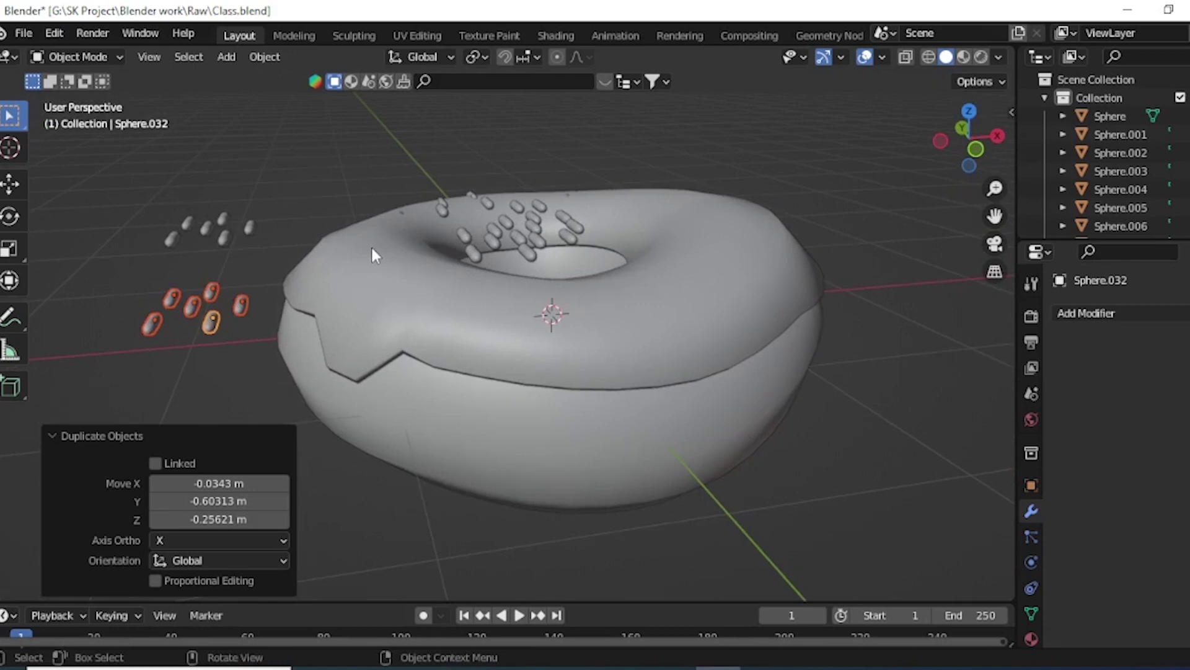
middle_click_drag(371, 244, 449, 266, "shift")
scroll(253, 191, "up", 3)
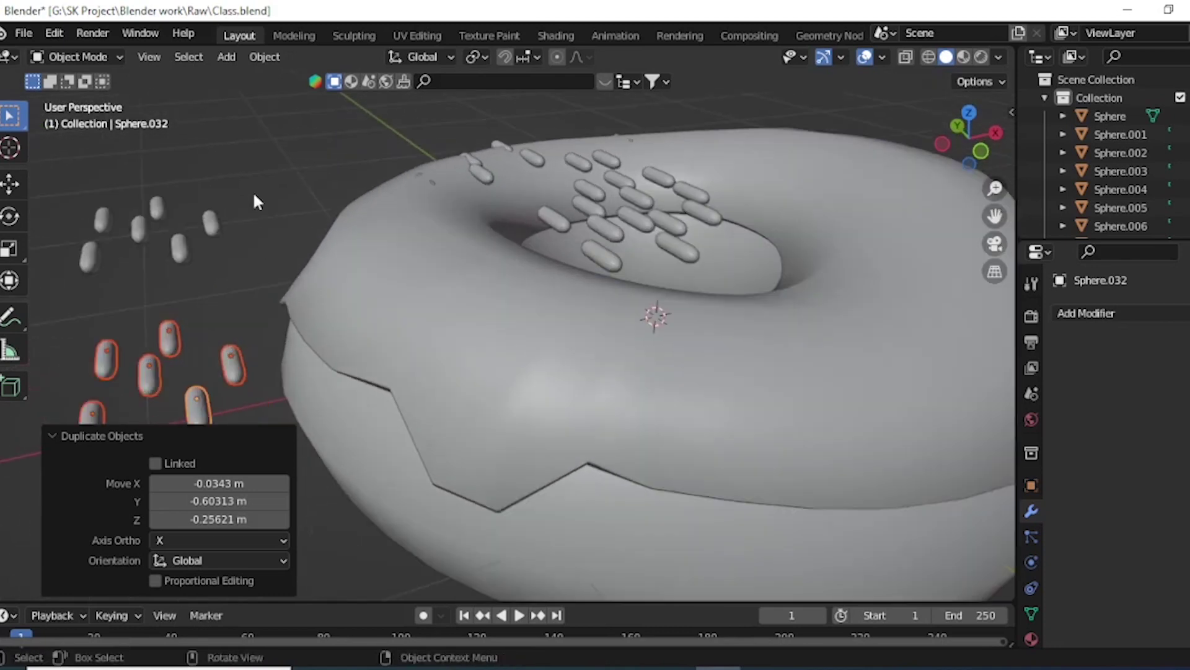
left_click(303, 206)
middle_click_drag(303, 206, 325, 233)
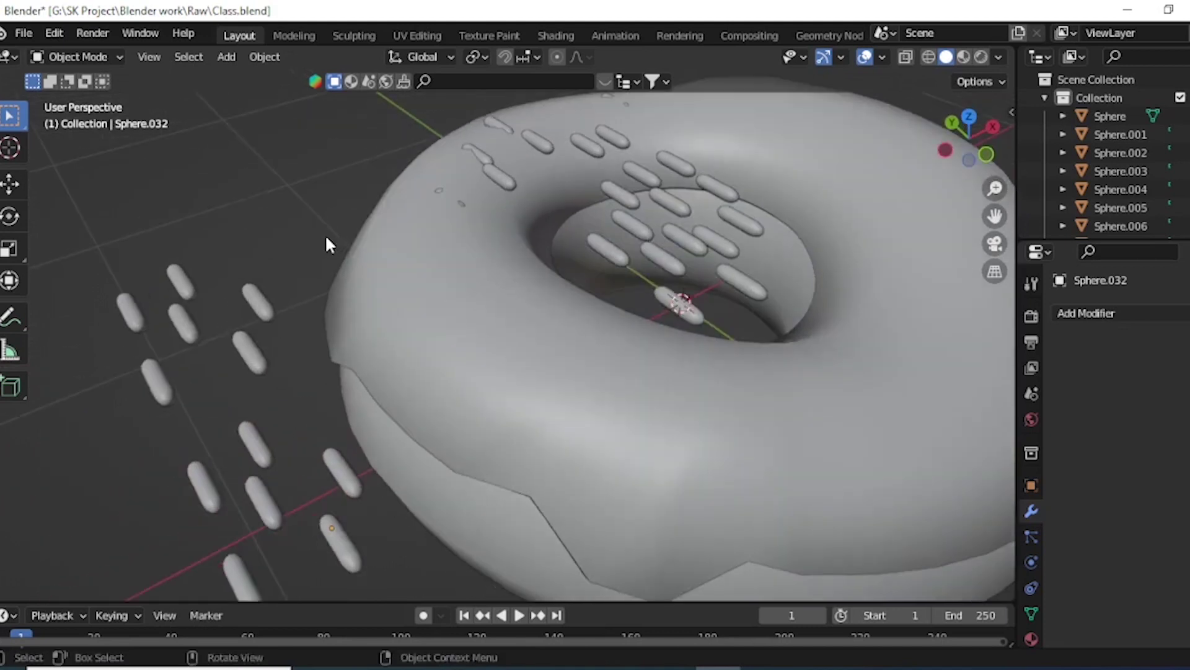
scroll(325, 233, "up", 2)
scroll(306, 264, "up", 2)
mouse_move(496, 319)
middle_mouse_down()
mouse_move(500, 274)
mouse_move(526, 332)
mouse_move(585, 244)
mouse_move(483, 320)
middle_mouse_up()
left_click(488, 307)
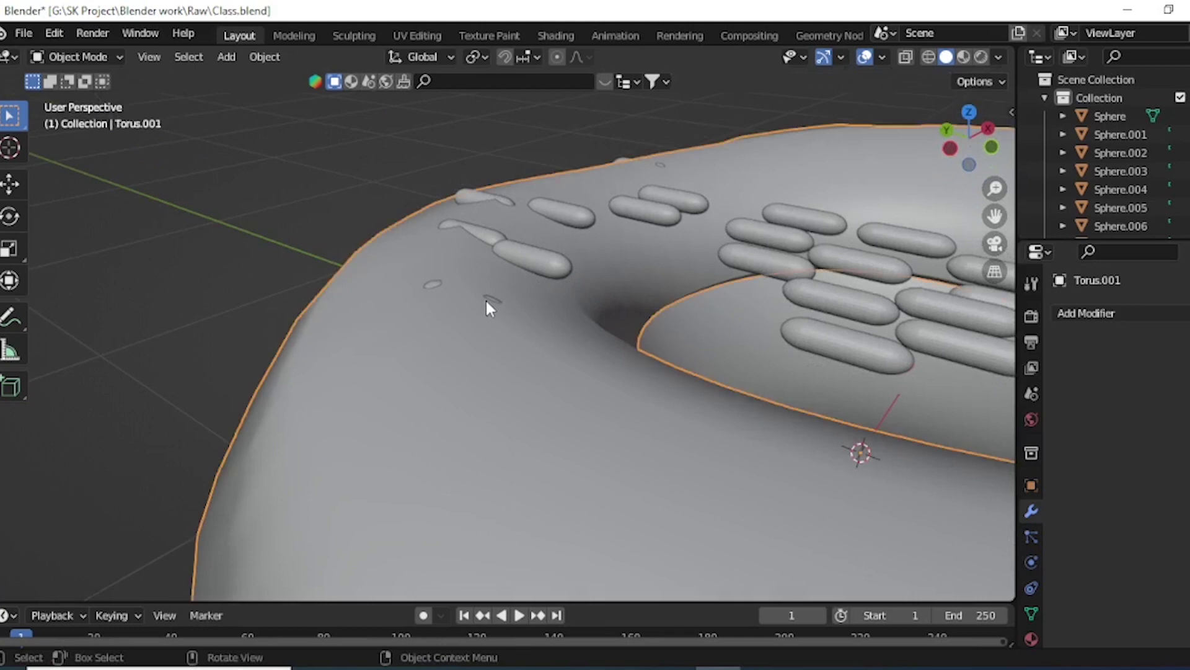
- Raise the sunken sprinkle Sphere.004 0.036375 m along Z above the icing
left_click(496, 298)
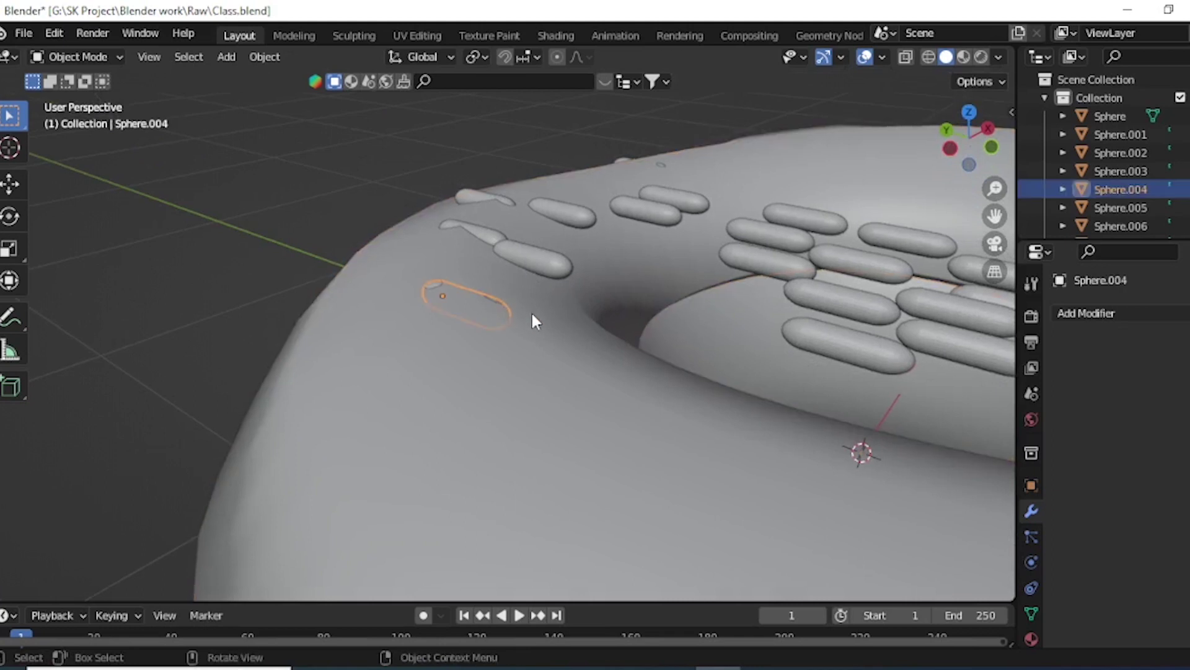
key("g")
key("z")
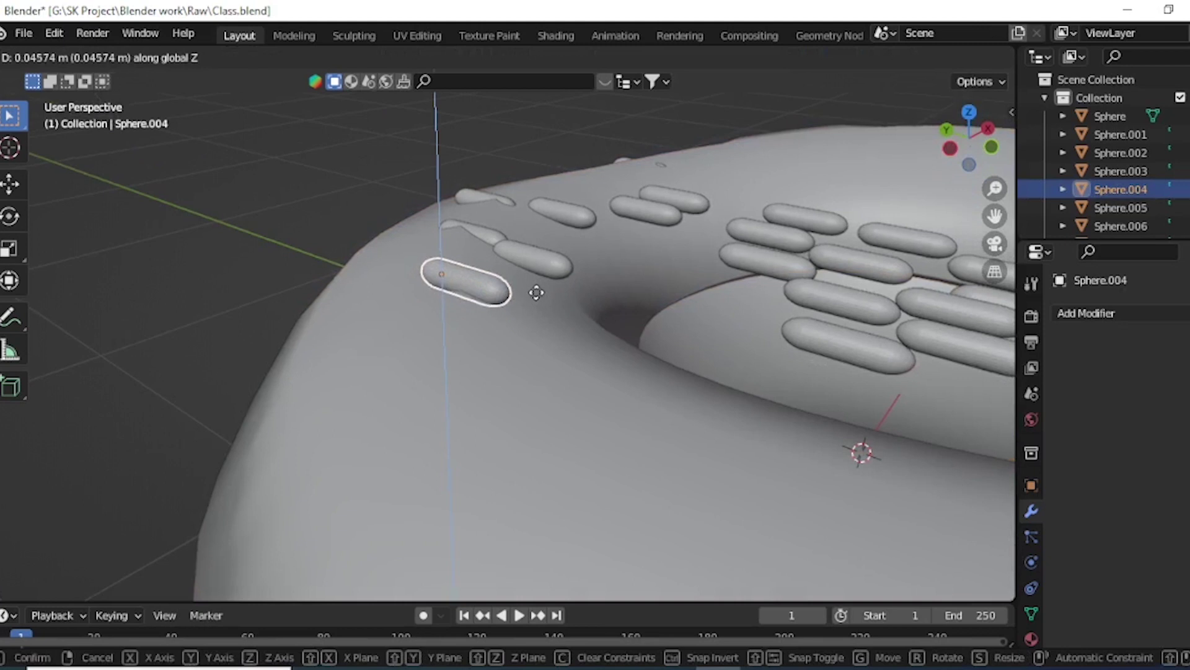
left_click(537, 292)
mouse_move(556, 302)
middle_mouse_down()
mouse_move(528, 339)
mouse_move(577, 310)
mouse_move(587, 344)
middle_mouse_up()
- Tilt the sprinkle -12.8° about X to rest on the sloping icing
key("r")
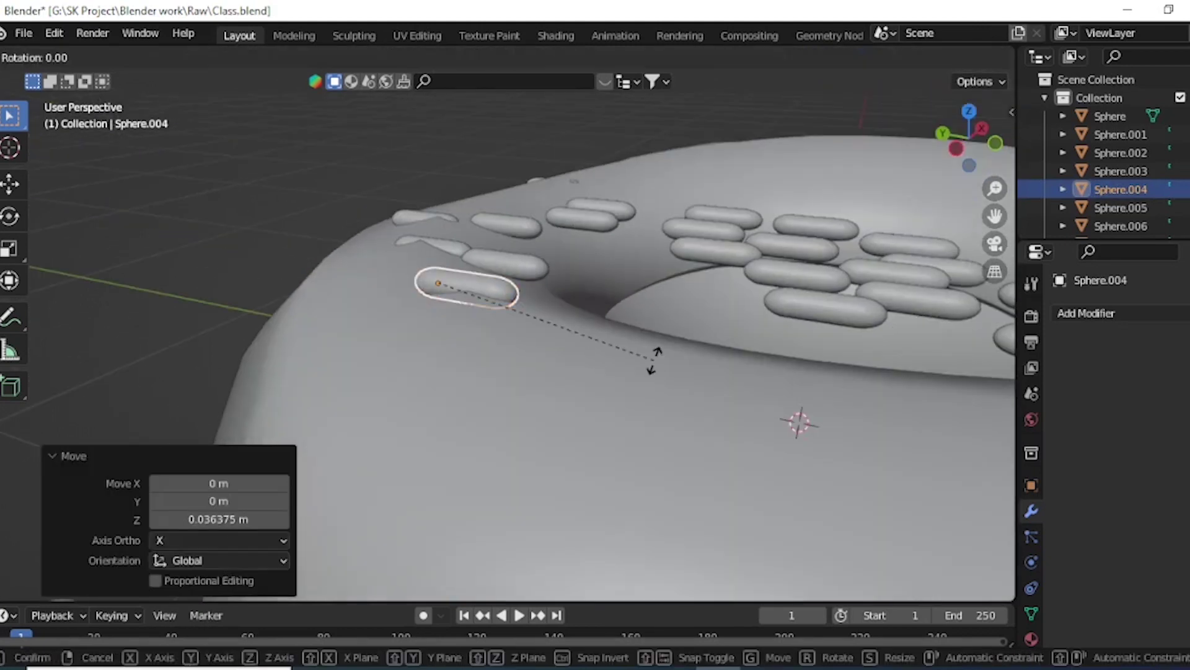
key("x")
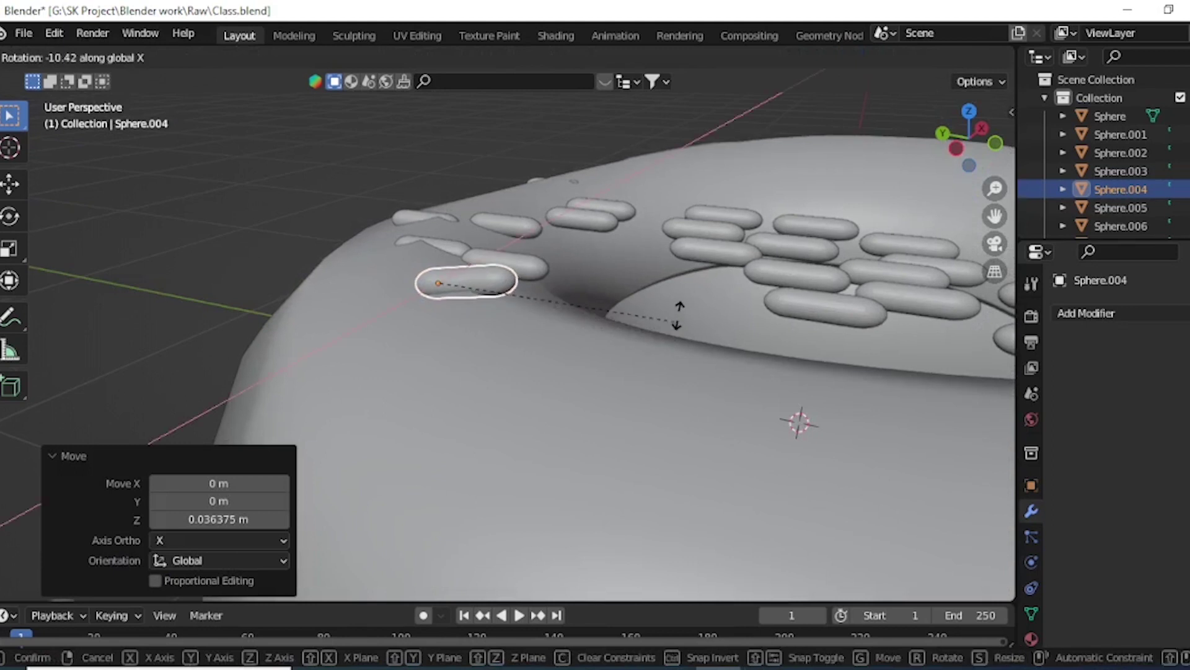
key("z")
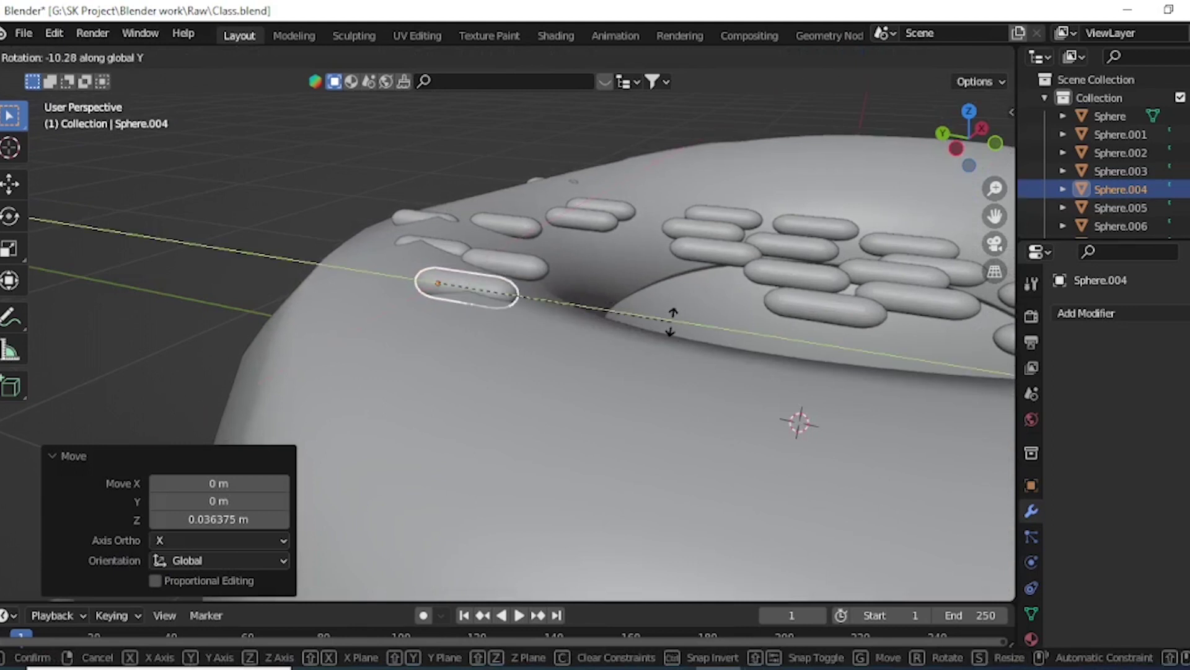
key("y")
key("x")
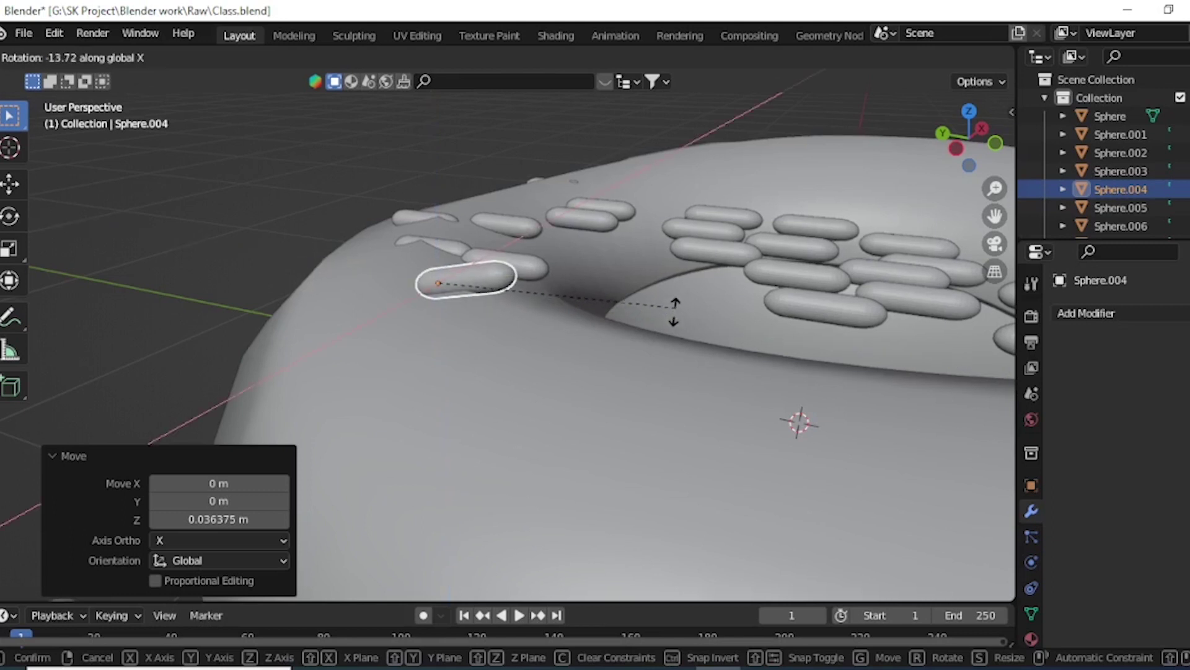
left_click(674, 311)
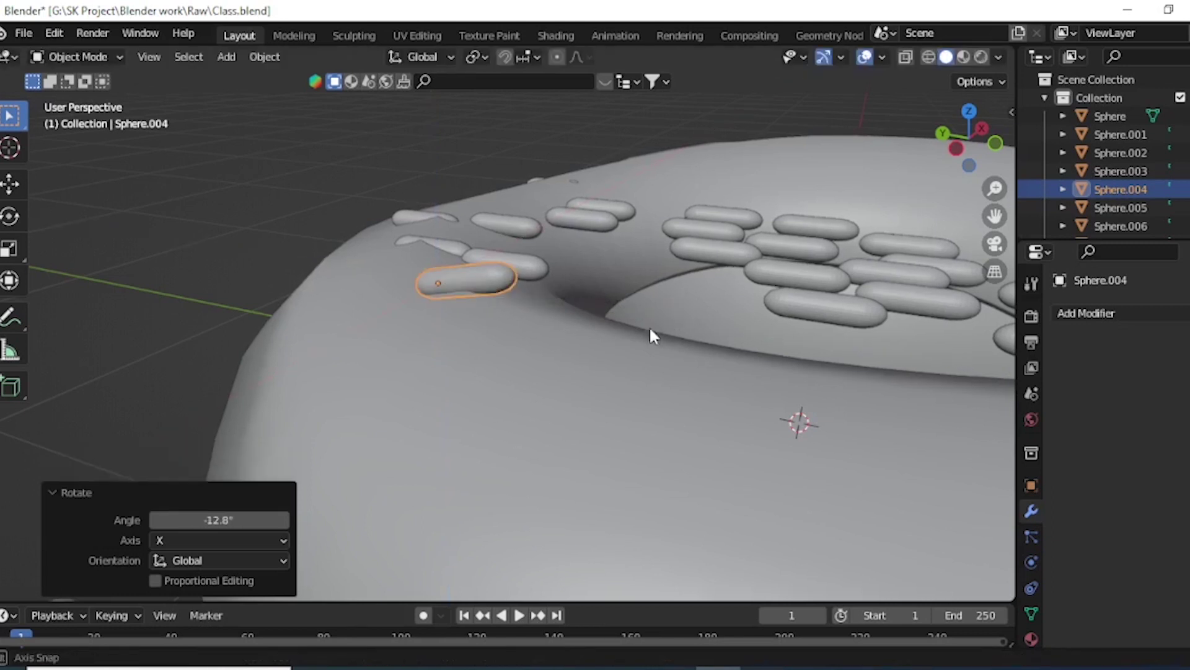
middle_click_drag(649, 326, 638, 350)
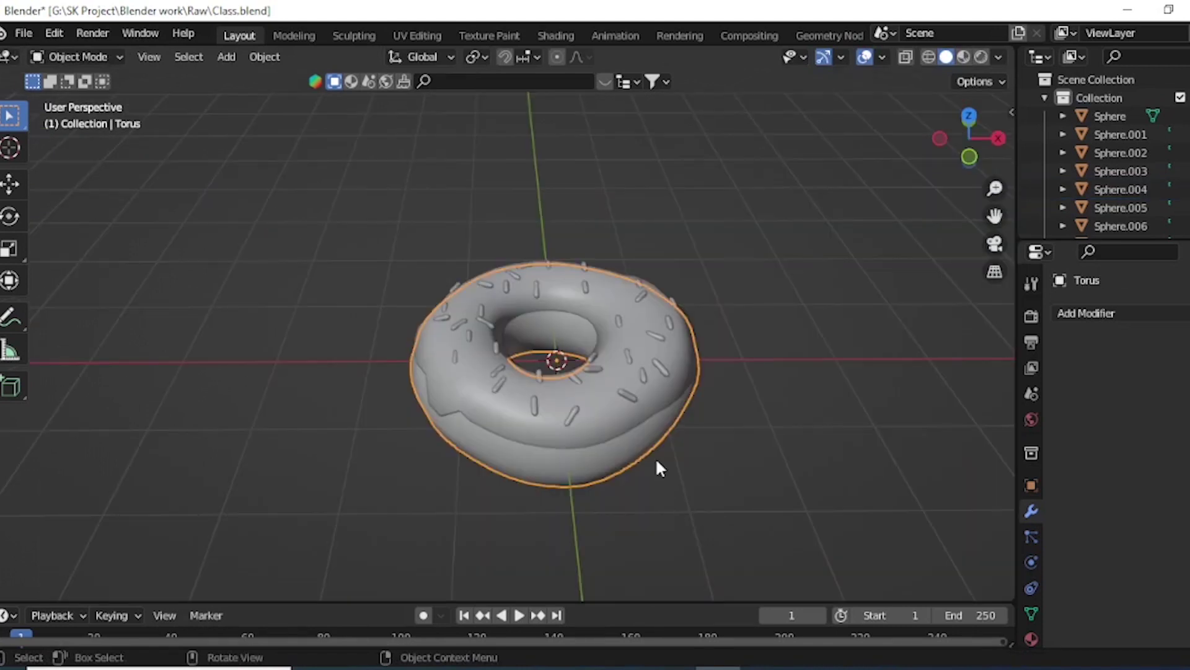
mouse_move(705, 458)
middle_mouse_down()
mouse_move(731, 441)
mouse_move(757, 471)
mouse_move(751, 460)
middle_mouse_up()
key("grave")
left_click(693, 321)
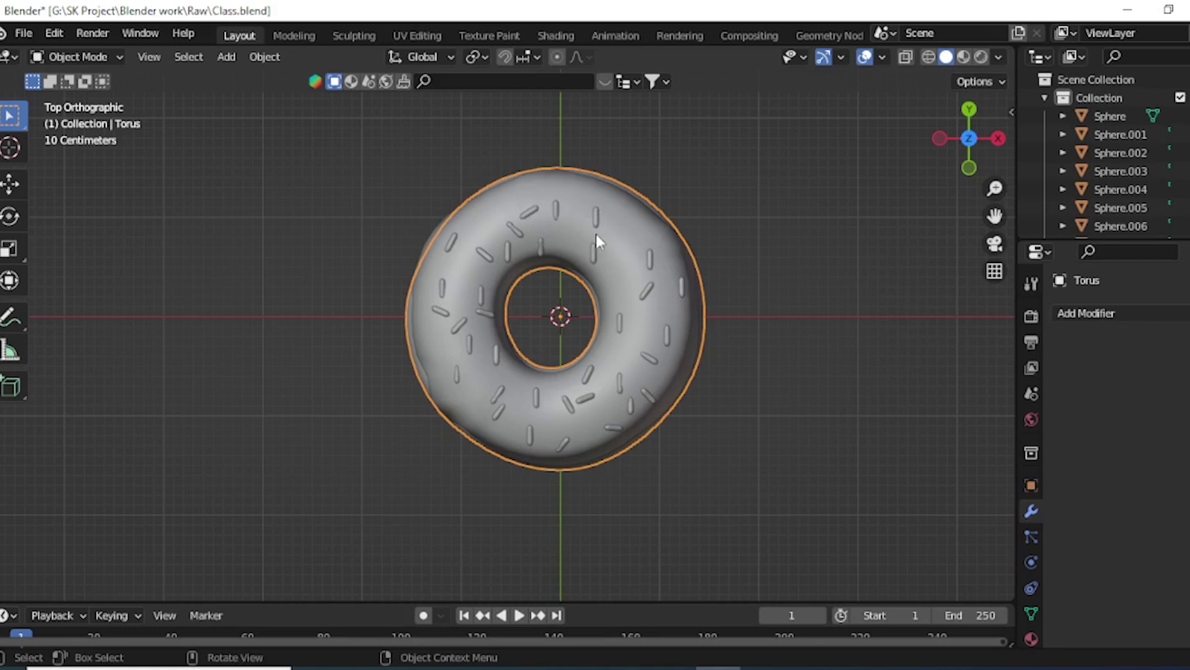
mouse_move(595, 266)
middle_mouse_down()
mouse_move(638, 262)
mouse_move(670, 191)
mouse_move(674, 294)
mouse_move(564, 376)
mouse_move(622, 337)
mouse_move(400, 378)
mouse_move(442, 358)
mouse_move(553, 344)
mouse_move(513, 364)
mouse_move(515, 440)
middle_mouse_up()
left_click(725, 280)
scroll(623, 337, "up", 3)
scroll(388, 379, "up", 2)
scroll(525, 348, "down", 5)
mouse_move(525, 348)
middle_mouse_down()
mouse_move(500, 355)
mouse_move(489, 378)
mouse_move(585, 292)
mouse_move(557, 378)
mouse_move(506, 385)
mouse_move(582, 374)
mouse_move(544, 370)
middle_mouse_up()
scroll(557, 378, "up", 3)
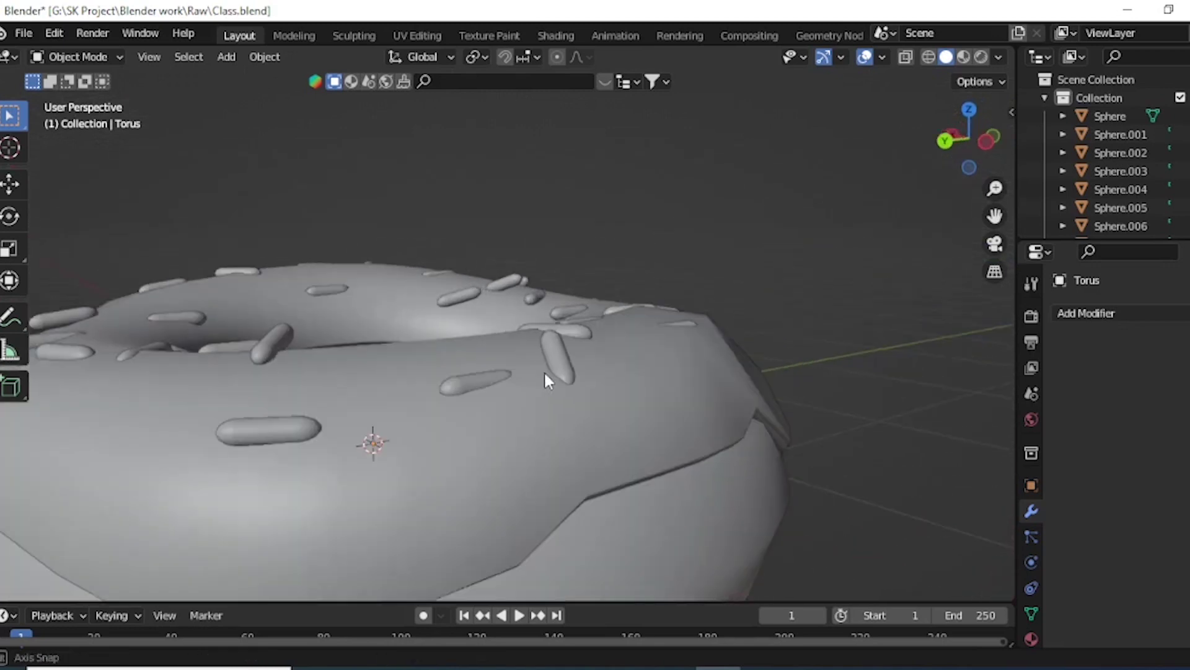
scroll(546, 386, "up", 2)
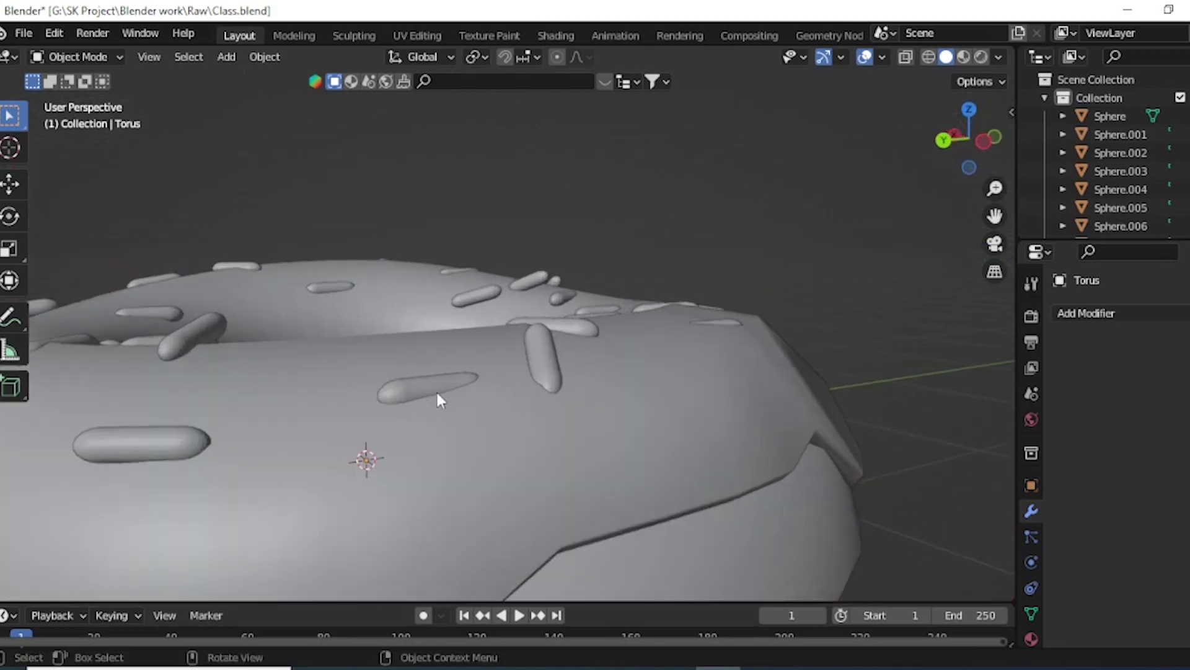
scroll(446, 403, "down", 1)
scroll(467, 434, "down", 2)
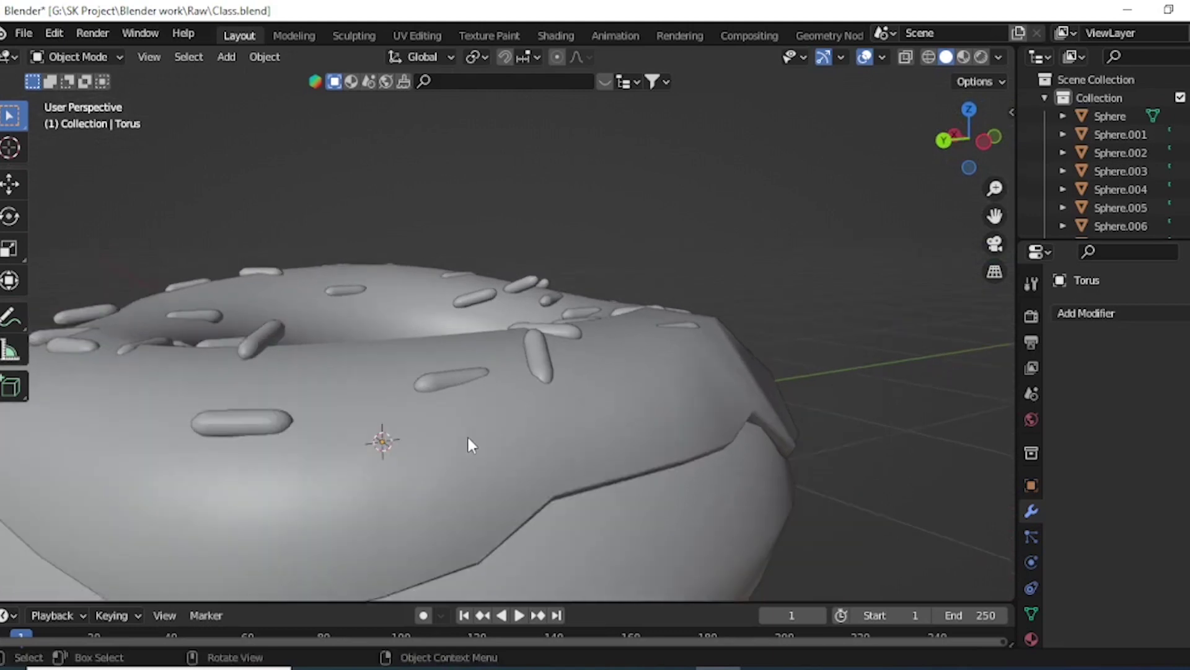
scroll(467, 434, "down", 2)
scroll(469, 429, "down", 1)
scroll(469, 429, "down", 1)
mouse_move(476, 422)
middle_mouse_down()
mouse_move(466, 438)
mouse_move(470, 377)
mouse_move(454, 389)
mouse_move(459, 358)
mouse_move(420, 433)
mouse_move(477, 364)
mouse_move(471, 375)
mouse_move(486, 318)
middle_mouse_up()
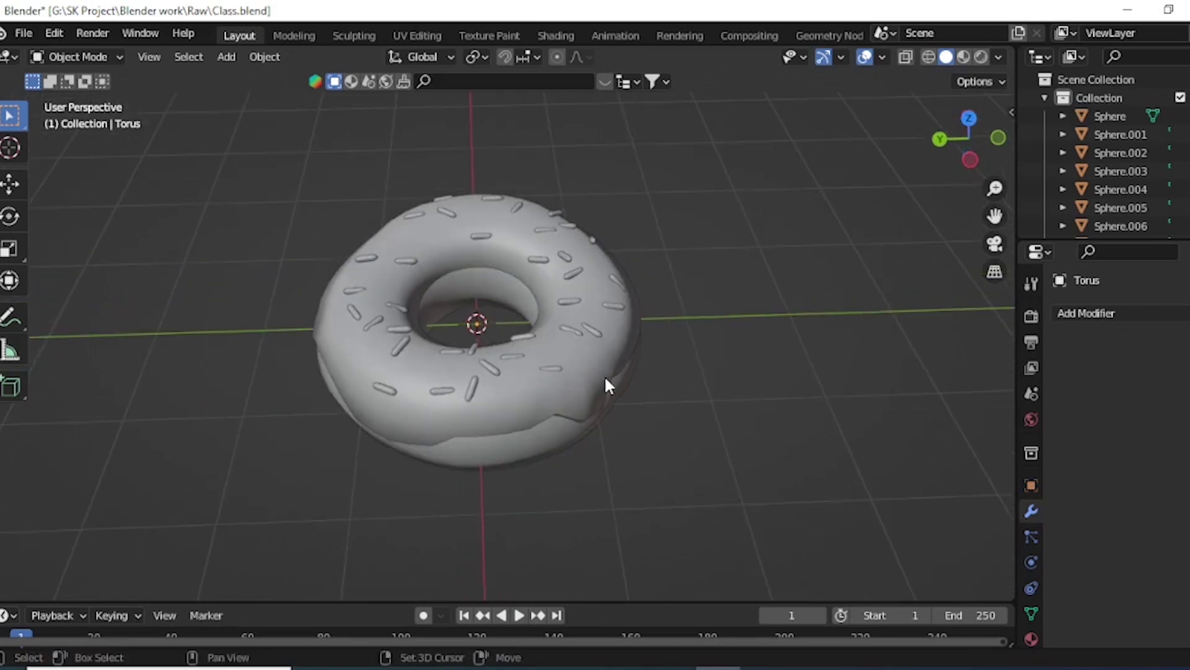
- Add a camera and lift it 2.0209 m above the donut along Z
key("shift+a")
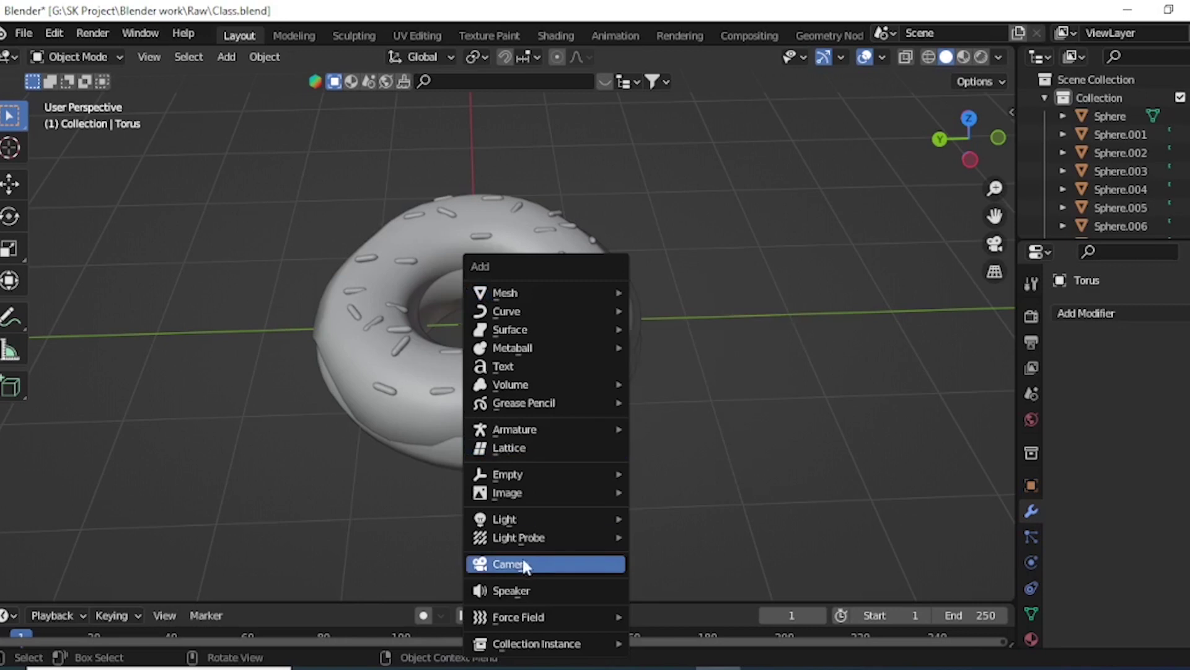
left_click(524, 565)
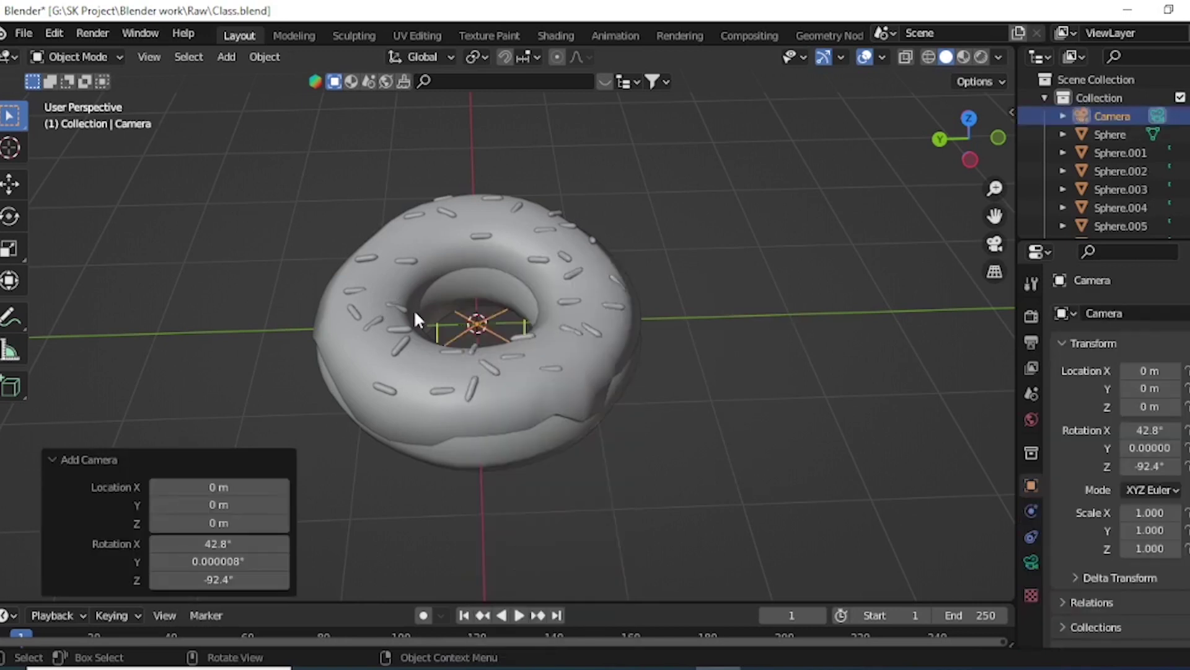
key("g")
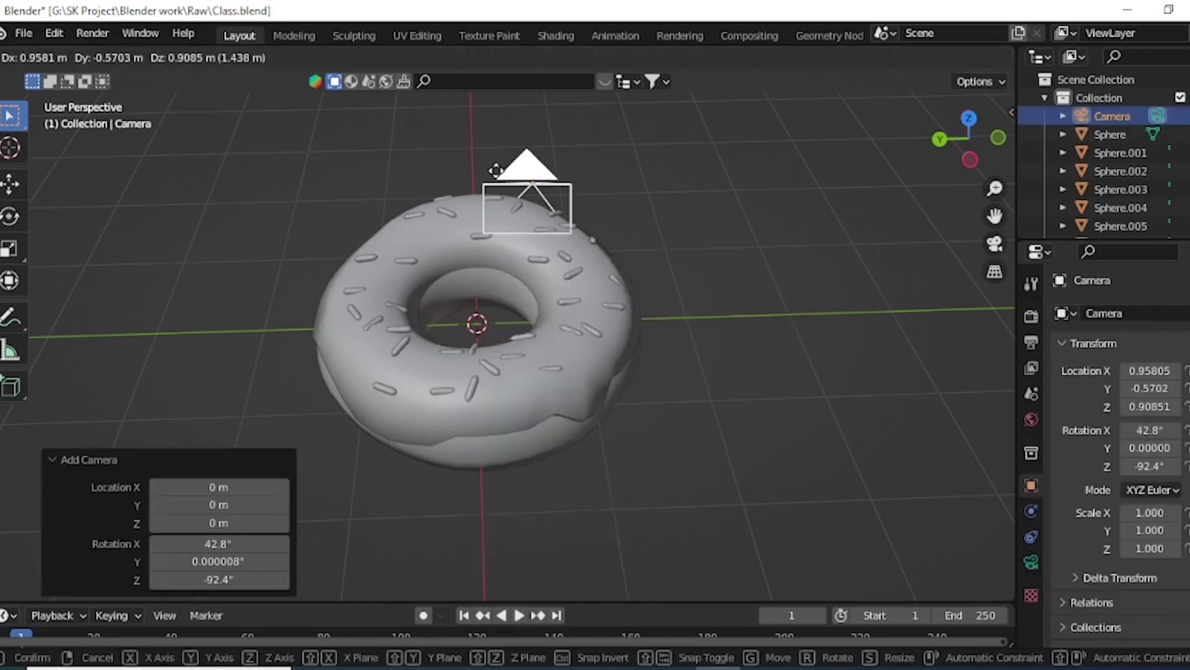
key("z")
left_click(515, 165)
- Orbit around the donut and camera, then switch the viewport to camera view
scroll(501, 212, "down", 2)
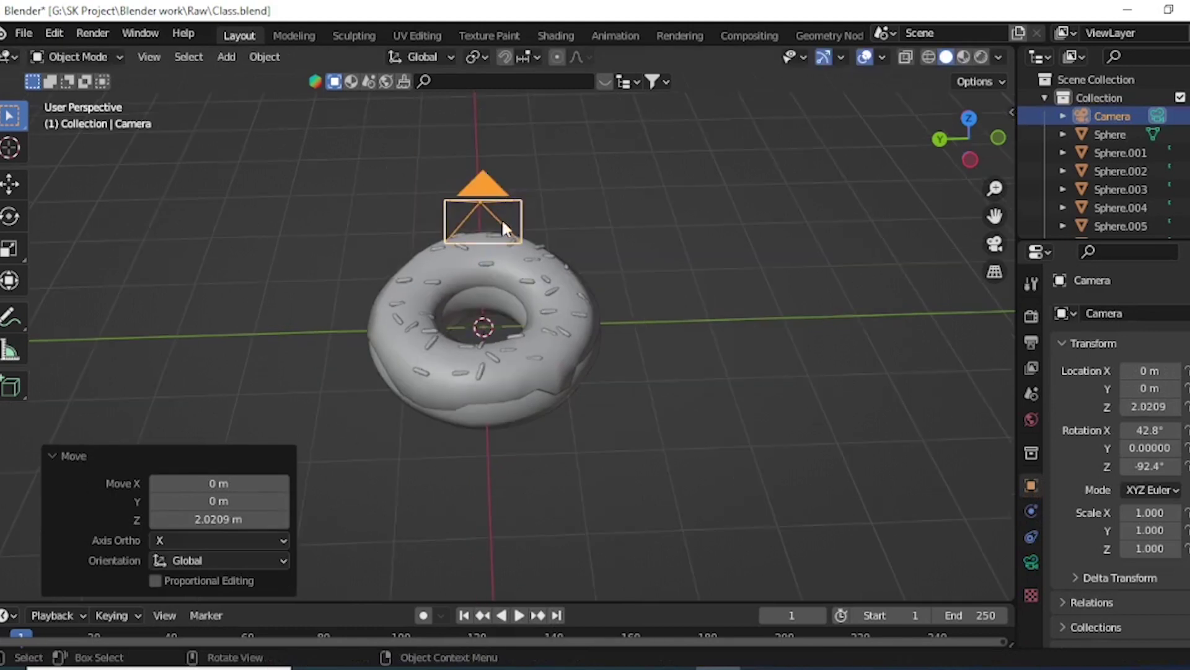
scroll(497, 293, "up", 1)
scroll(498, 291, "up", 1)
scroll(496, 306, "up", 1)
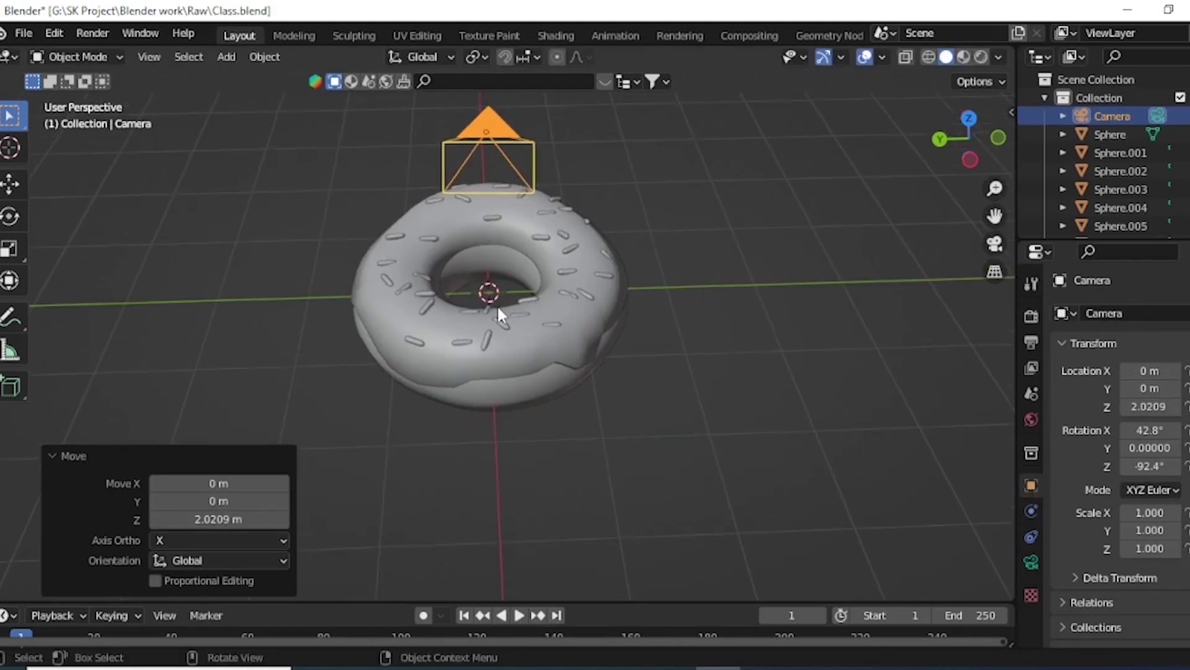
mouse_move(433, 329)
middle_mouse_down()
mouse_move(445, 299)
mouse_move(443, 312)
middle_mouse_up()
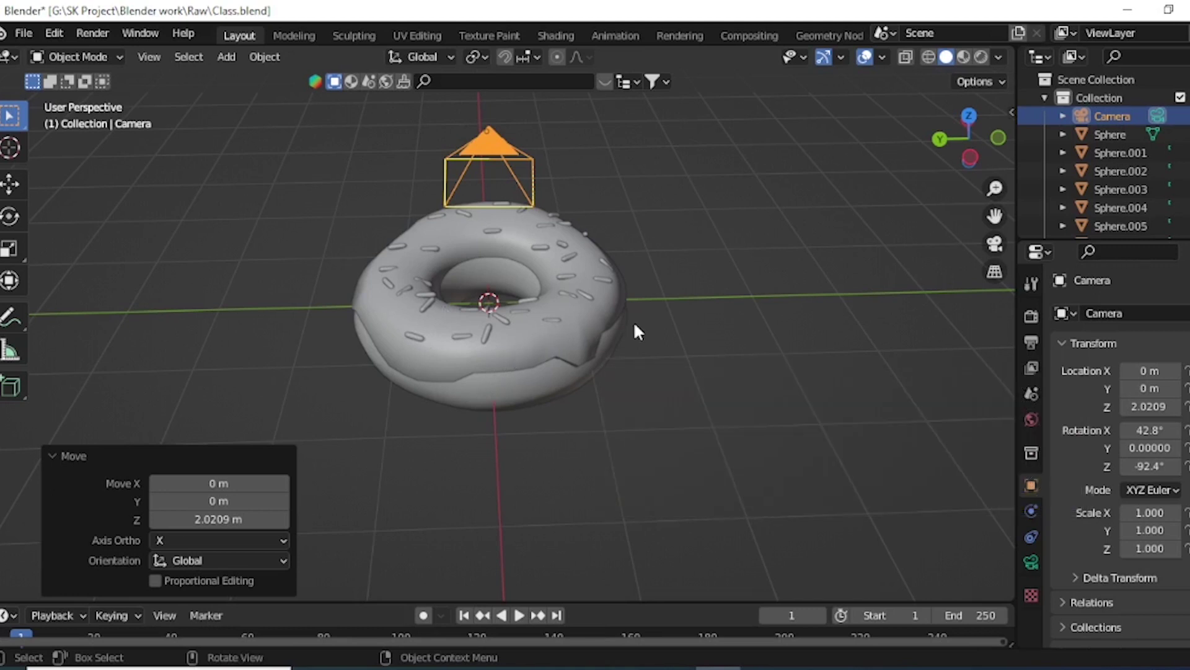
left_click(996, 245)
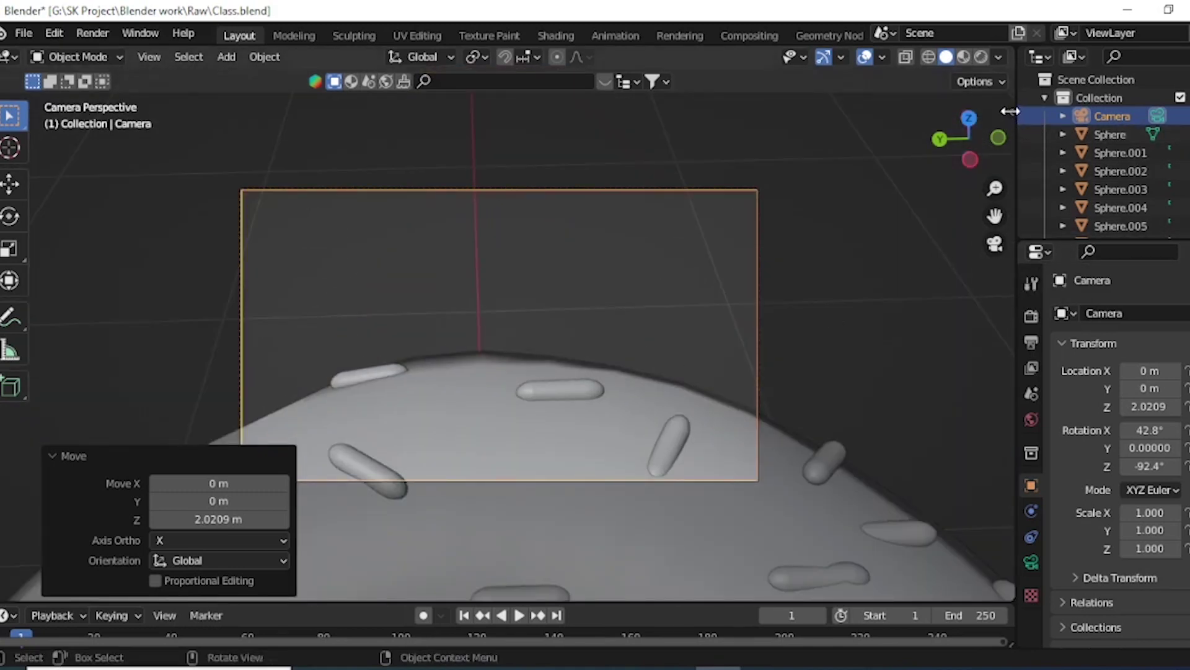
- Enable Lock Camera to View in the sidebar's View tab
key("n")
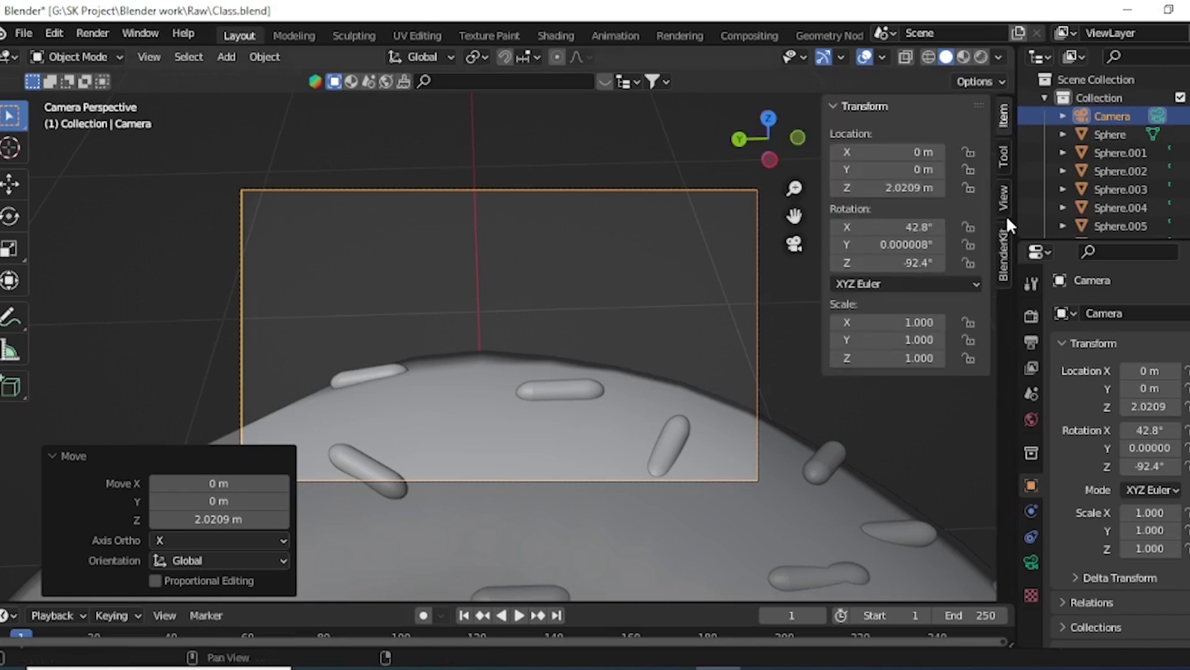
left_click(1005, 199)
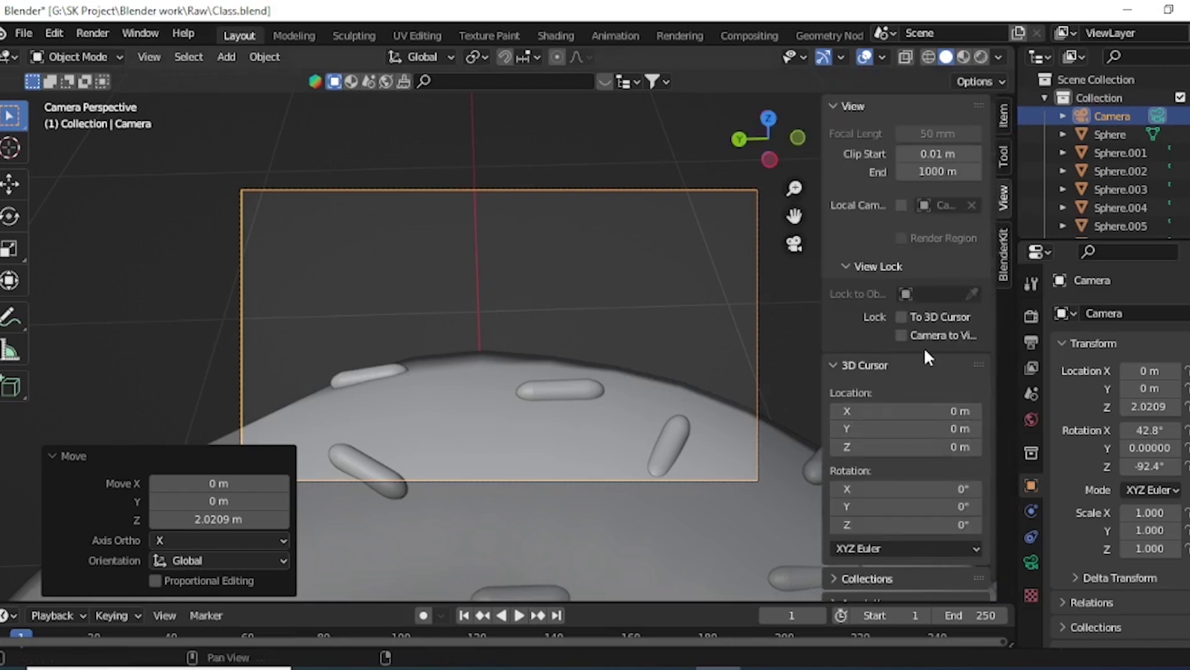
left_click(904, 335)
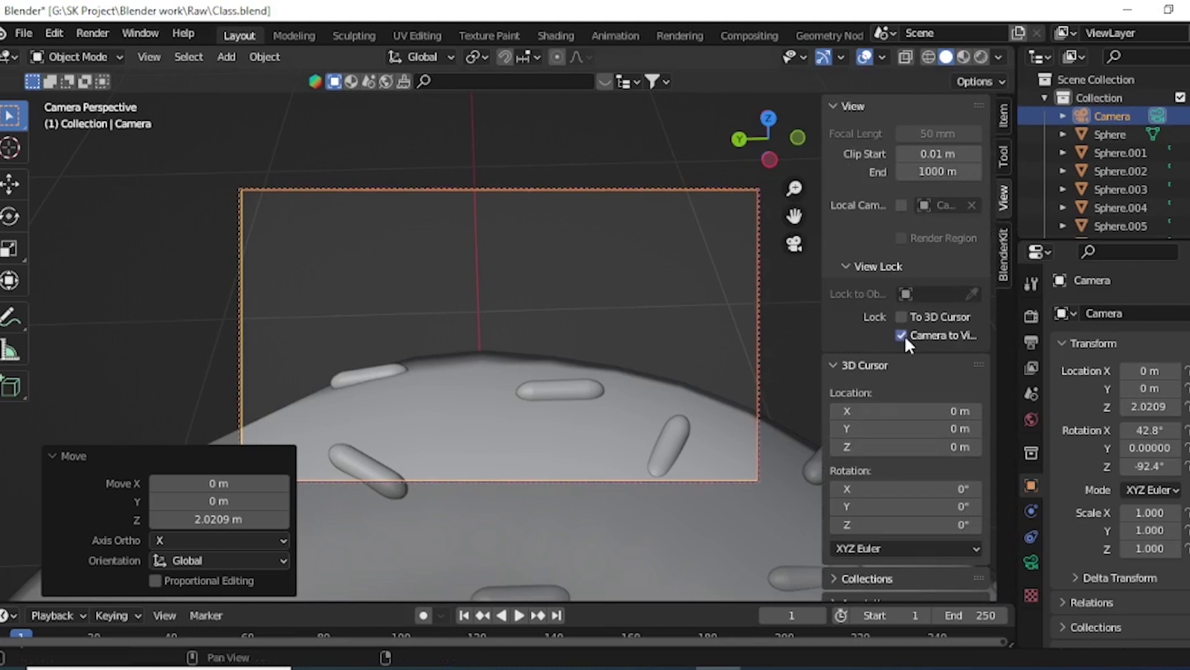
- Zoom and orbit the locked camera to frame the whole donut from a lower side angle
scroll(645, 384, "down", 1)
scroll(643, 384, "down", 1)
scroll(641, 386, "down", 2)
scroll(640, 388, "down", 3)
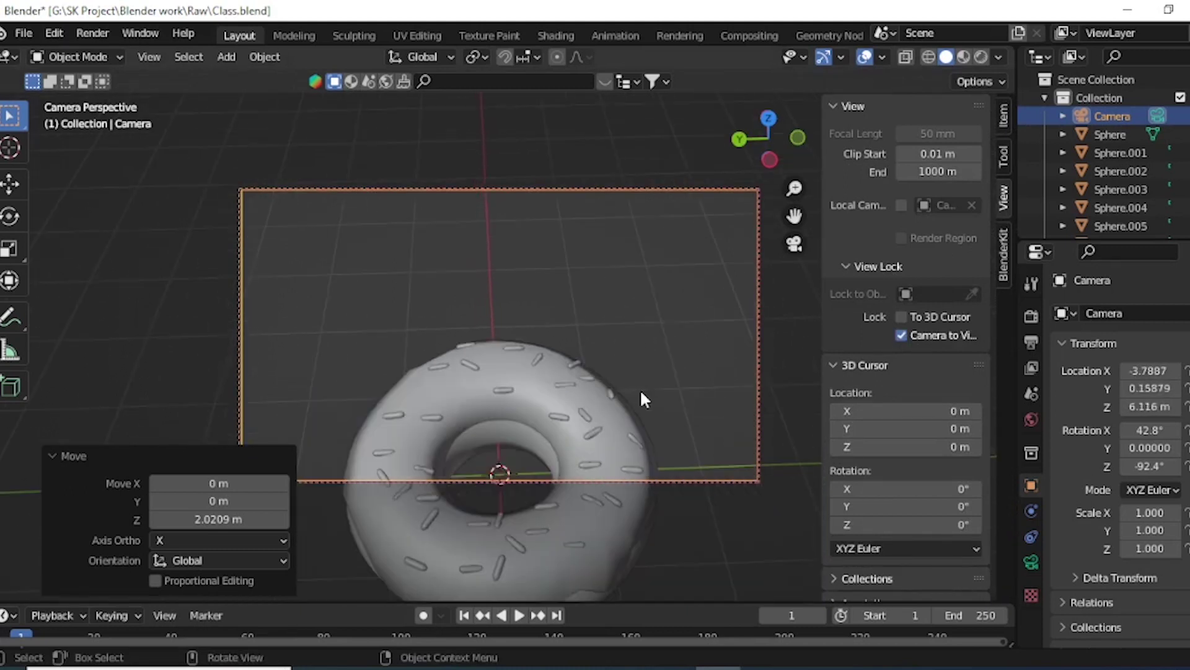
scroll(640, 389, "down", 2)
mouse_move(601, 417)
middle_mouse_down()
mouse_move(605, 333)
mouse_move(582, 359)
mouse_move(582, 322)
mouse_move(537, 403)
middle_mouse_up()
scroll(534, 399, "up", 1)
scroll(538, 395, "up", 1)
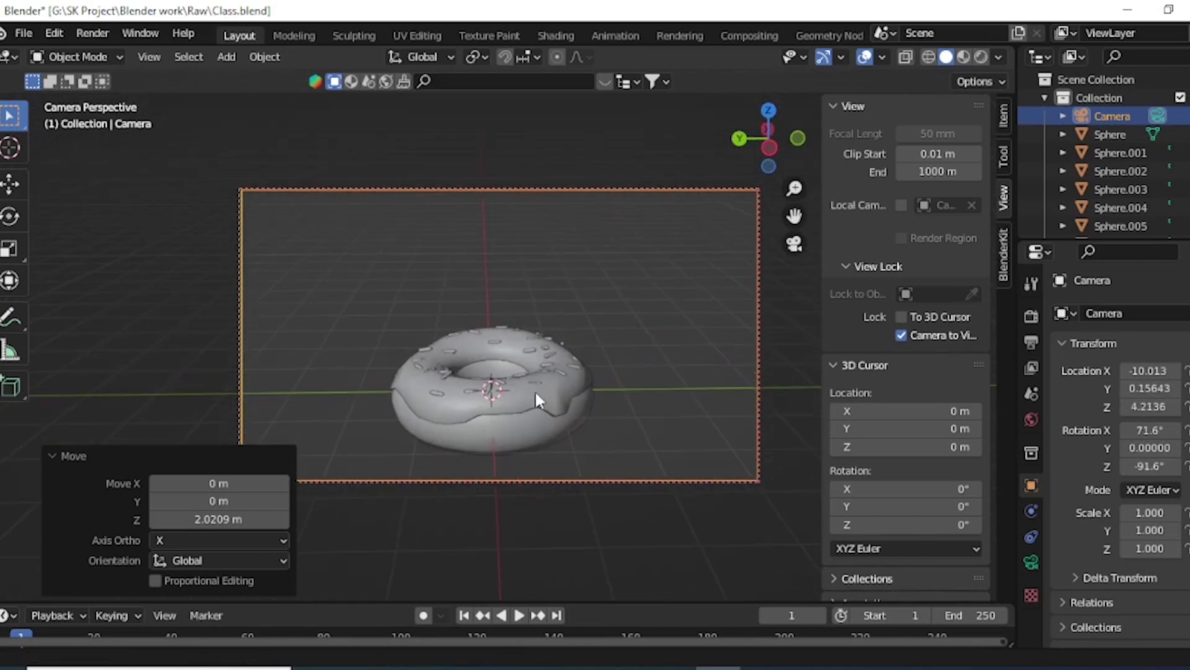
scroll(519, 404, "down", 1, "shift")
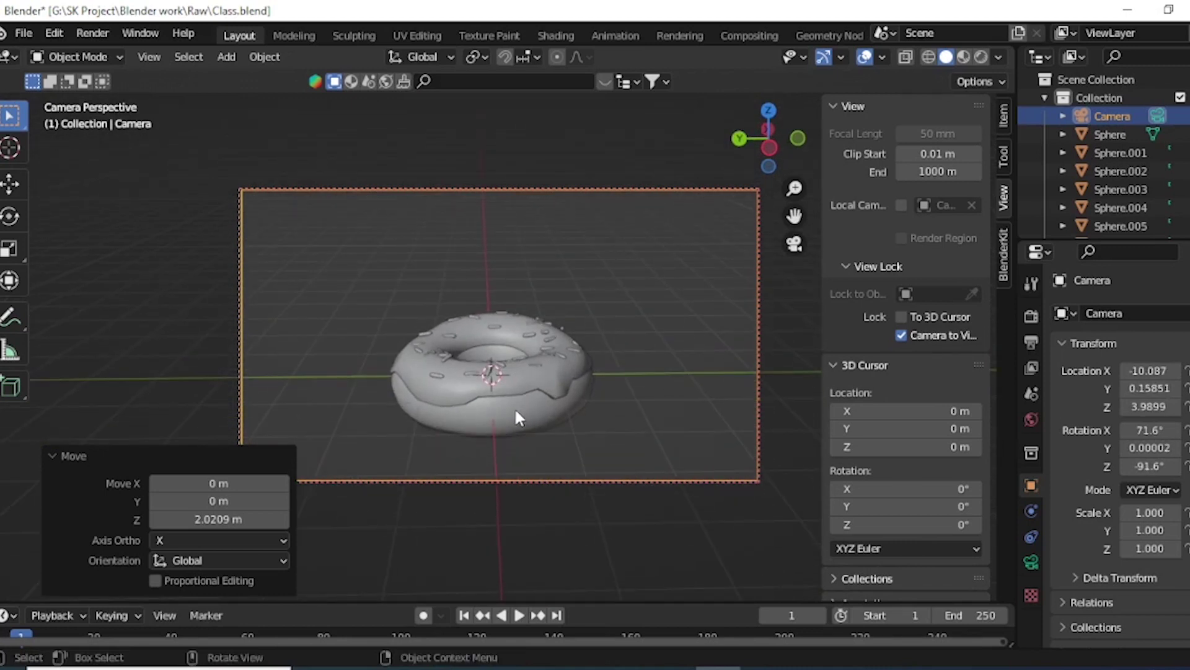
- Turn off Lock Camera to View, leave the camera view and select the donut
left_click(898, 335)
mouse_move(548, 392)
middle_mouse_down()
mouse_move(536, 403)
mouse_move(571, 400)
mouse_move(534, 508)
mouse_move(615, 411)
mouse_move(592, 386)
mouse_move(538, 441)
mouse_move(551, 428)
middle_mouse_up()
left_click(575, 395)
scroll(575, 396, "up", 2)
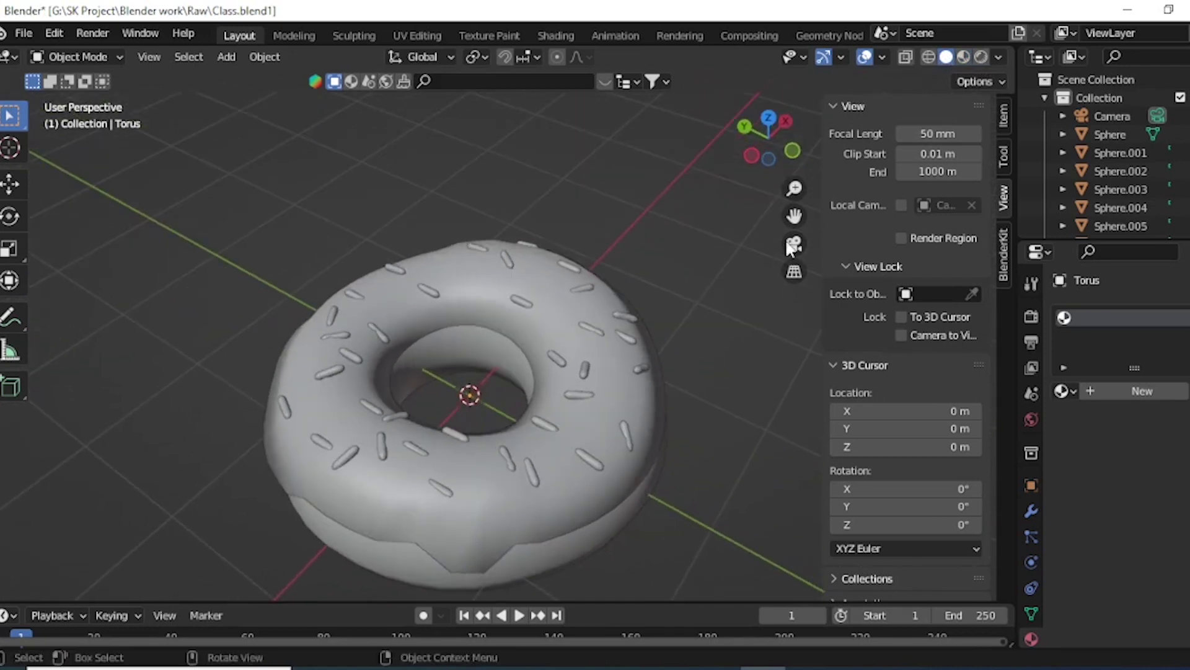
- Check the camera framing, then switch the viewport to Material Preview shading
left_click(793, 245)
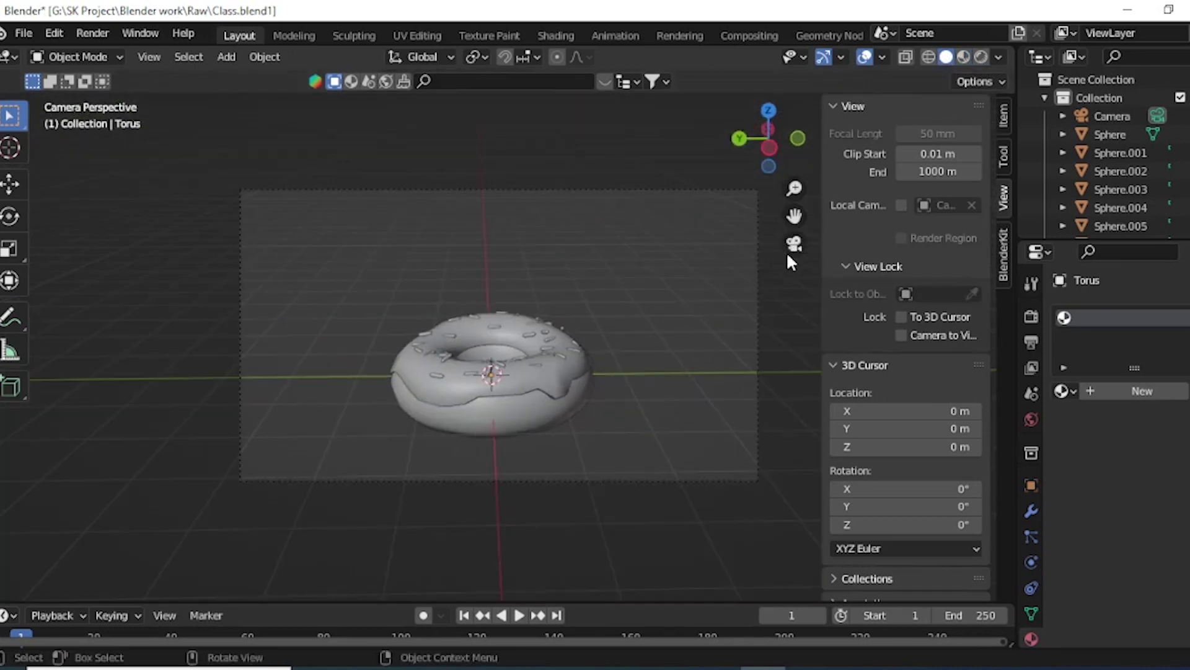
left_click(787, 249)
mouse_move(667, 326)
middle_mouse_down()
mouse_move(633, 359)
mouse_move(522, 346)
mouse_move(589, 322)
middle_mouse_up()
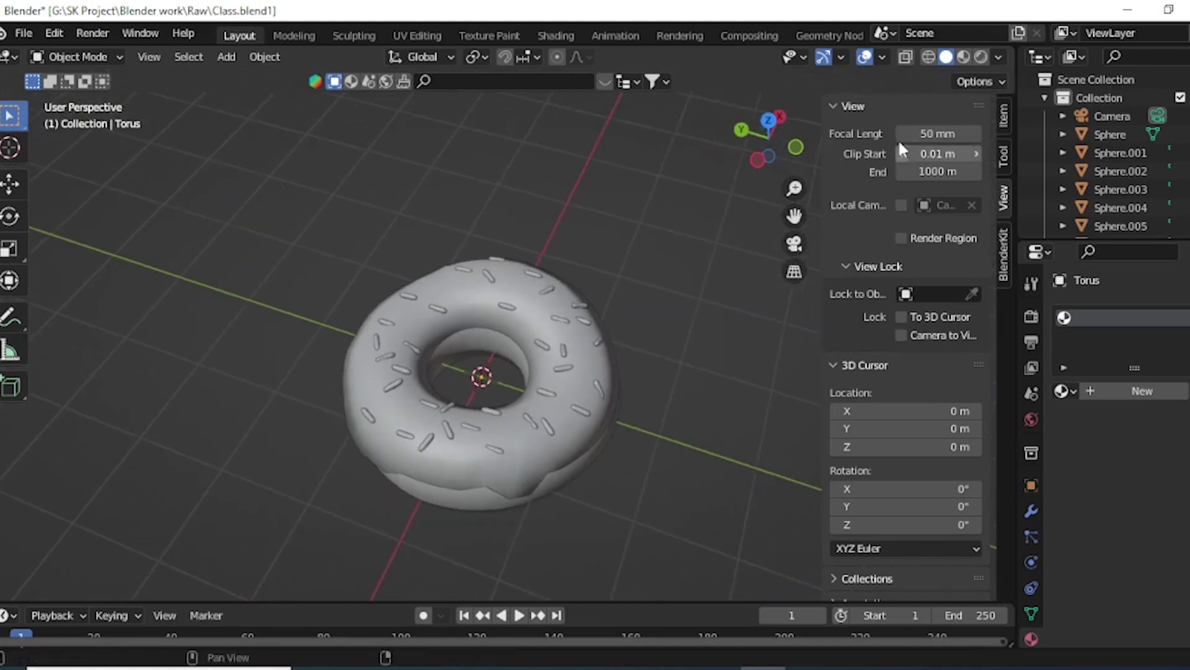
left_click(965, 57)
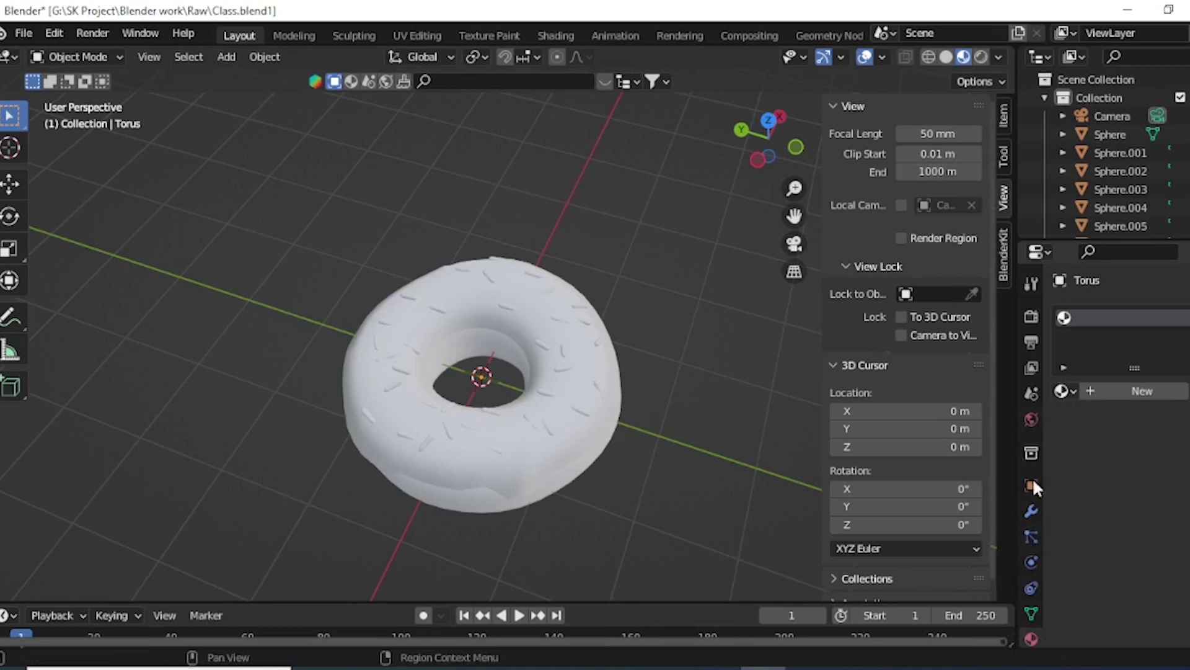
- Show the donut's material settings and orbit to a lower, flatter view
left_click(1031, 510)
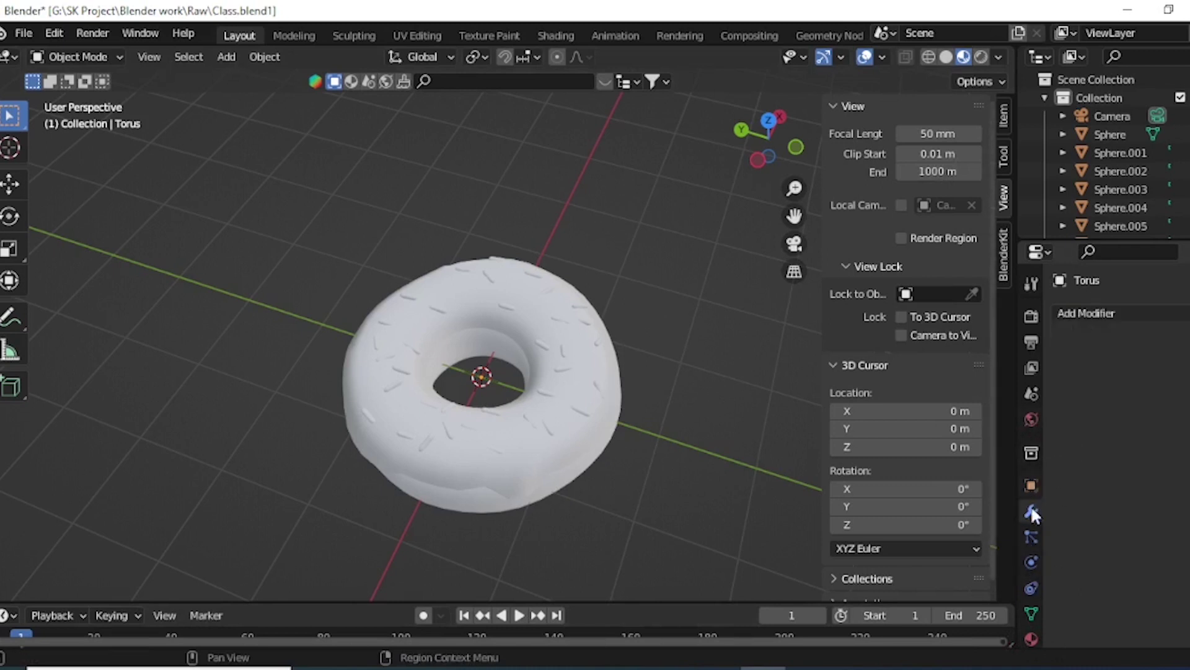
left_click(1032, 636)
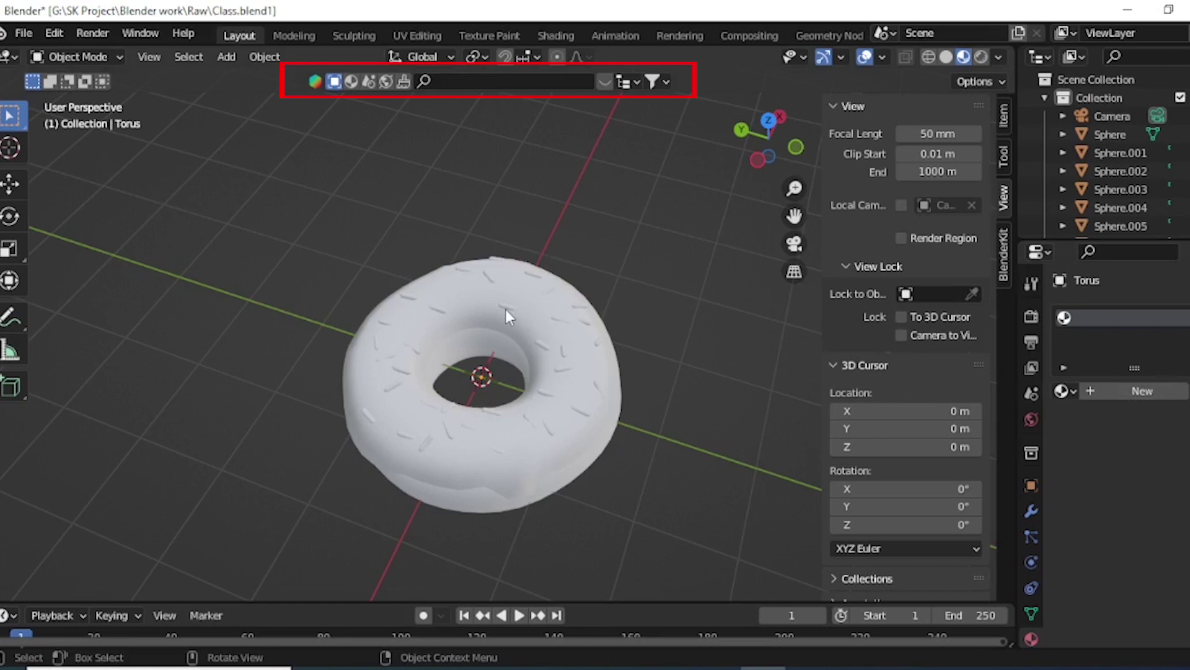
mouse_move(417, 330)
middle_mouse_down()
mouse_move(494, 245)
mouse_move(548, 250)
mouse_move(469, 332)
mouse_move(540, 330)
mouse_move(488, 366)
mouse_move(338, 356)
mouse_move(406, 343)
mouse_move(386, 352)
mouse_move(405, 367)
mouse_move(376, 400)
mouse_move(460, 348)
mouse_move(504, 354)
mouse_move(438, 389)
mouse_move(439, 402)
mouse_move(425, 392)
middle_mouse_up()
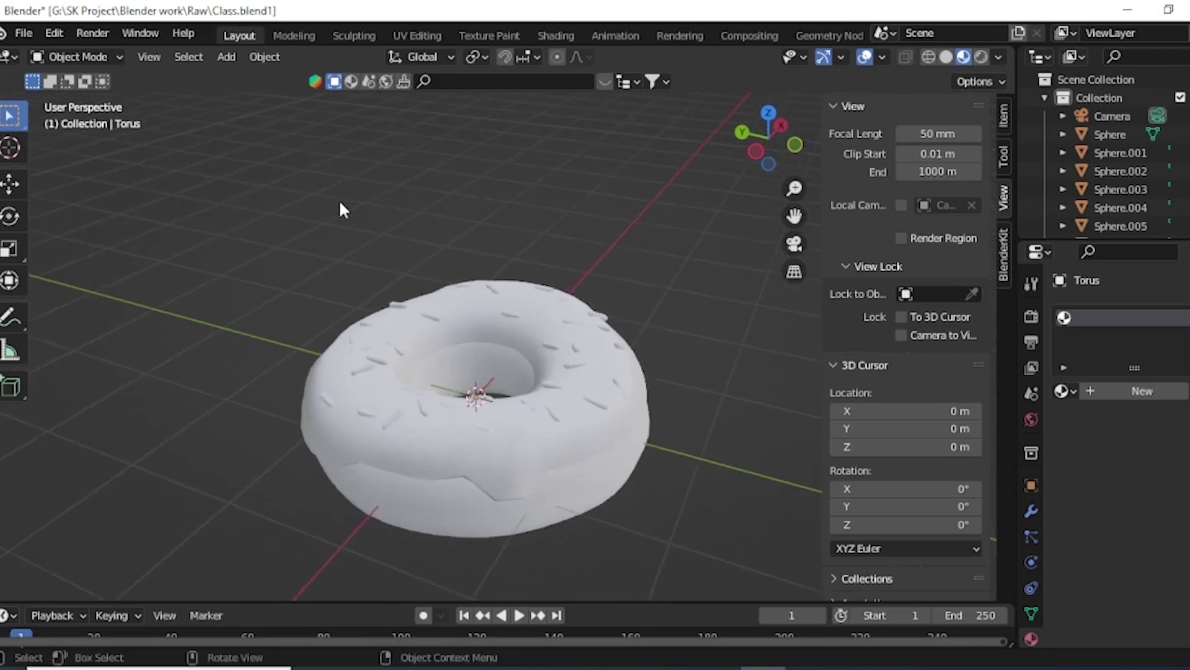
- Filter BlenderKit to materials, search 'choclate' and page through the chocolate results
left_click(349, 83)
left_click(433, 81)
key("Return")
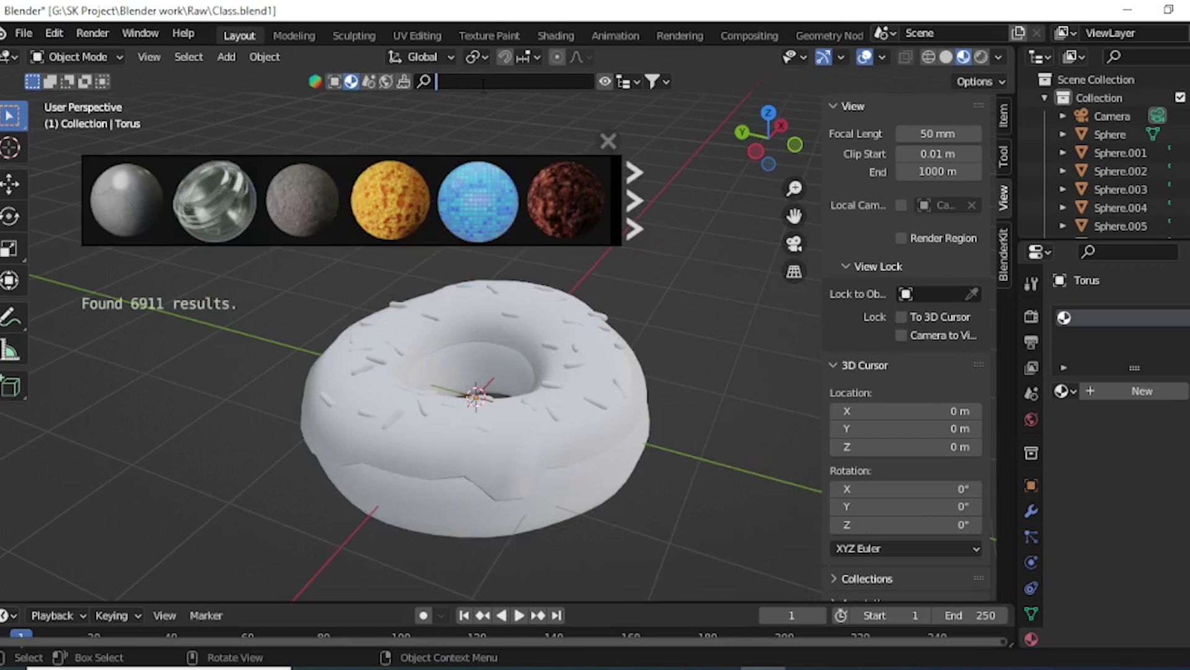
type("chocla")
type("te")
key("Return")
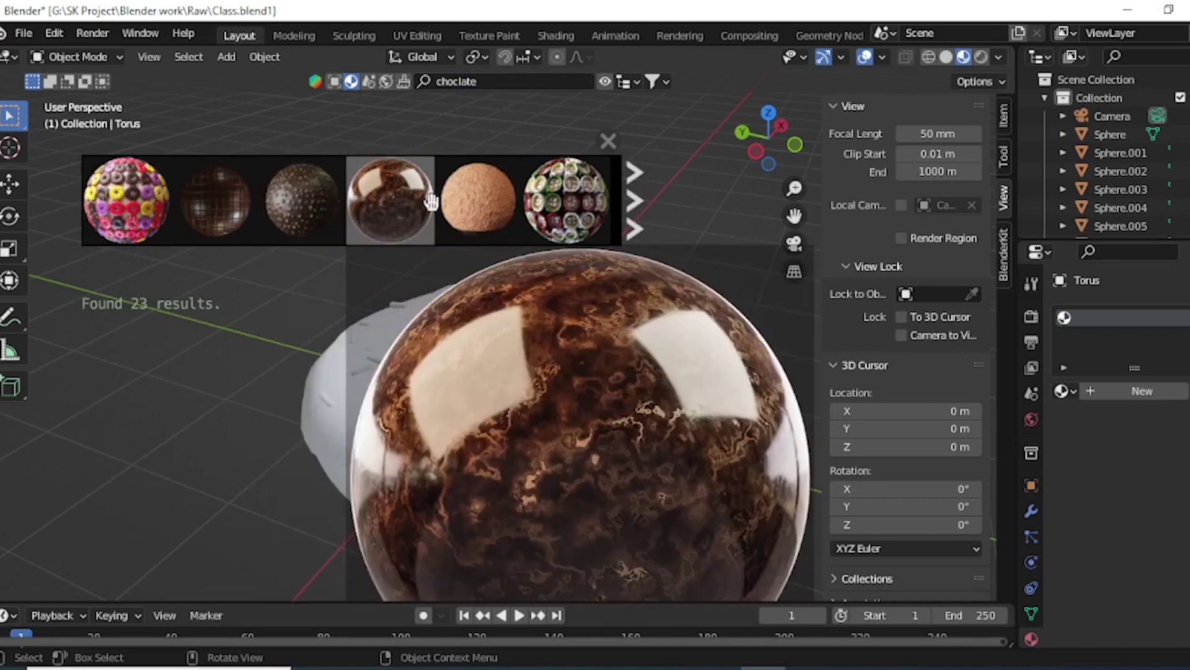
left_click(631, 186)
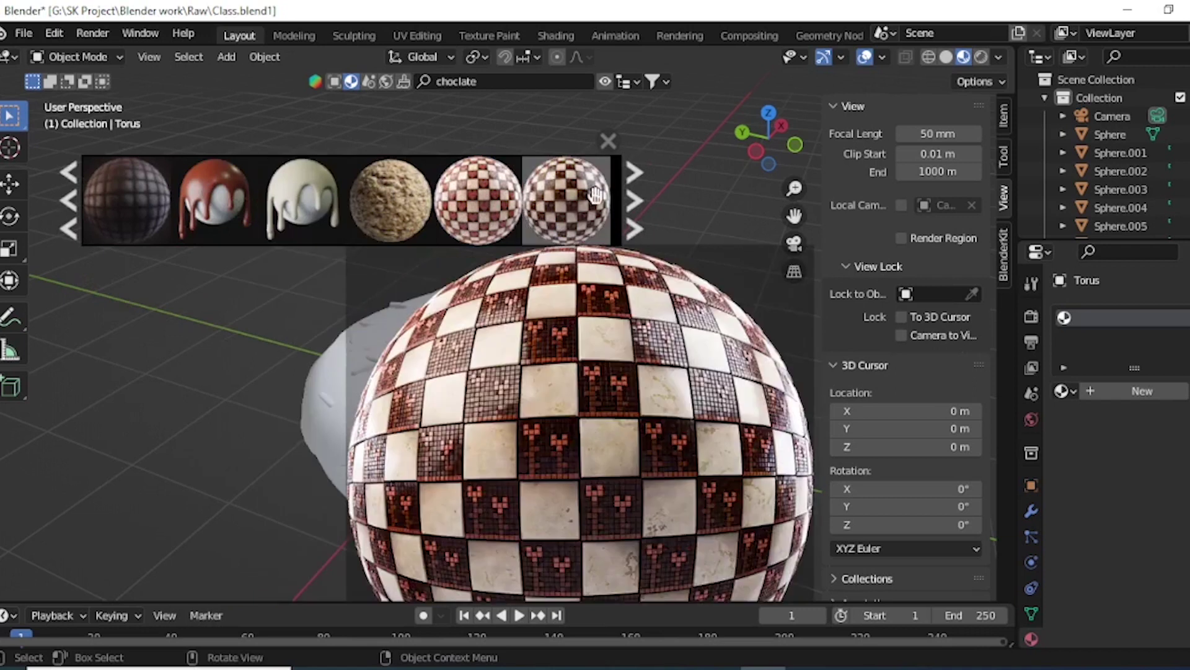
scroll(558, 192, "down", 2)
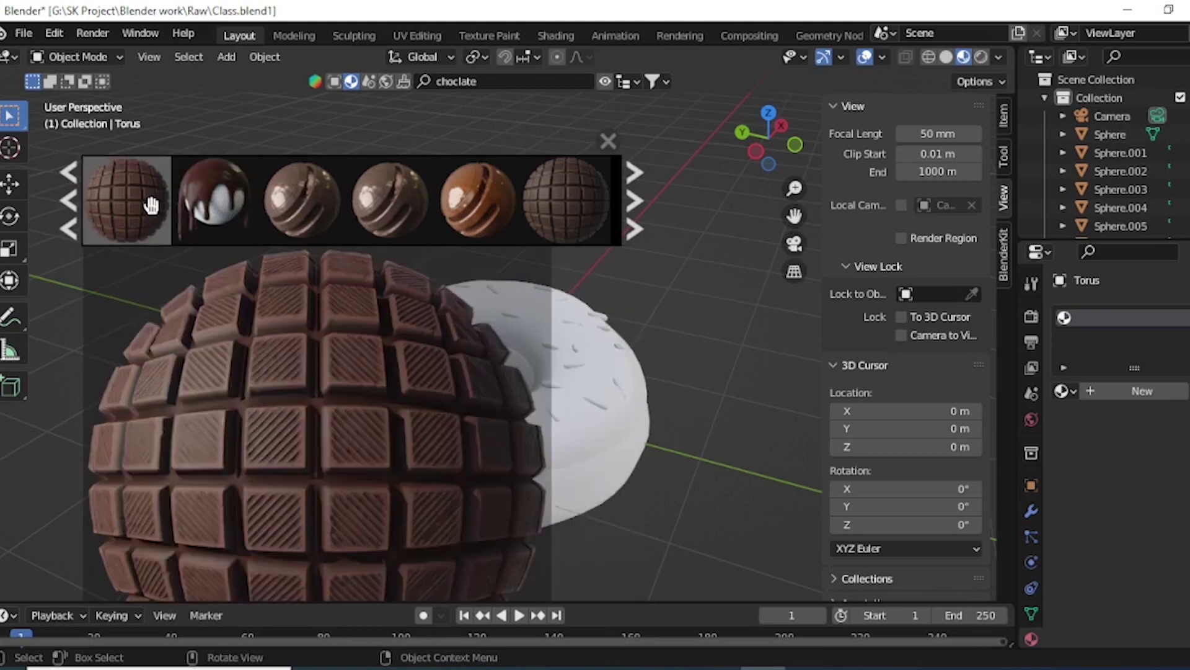
- Drop the chocolate-drip material onto the donut icing and orbit to inspect it
mouse_move(230, 194)
left_mouse_down()
mouse_move(392, 428)
mouse_move(382, 454)
left_mouse_up()
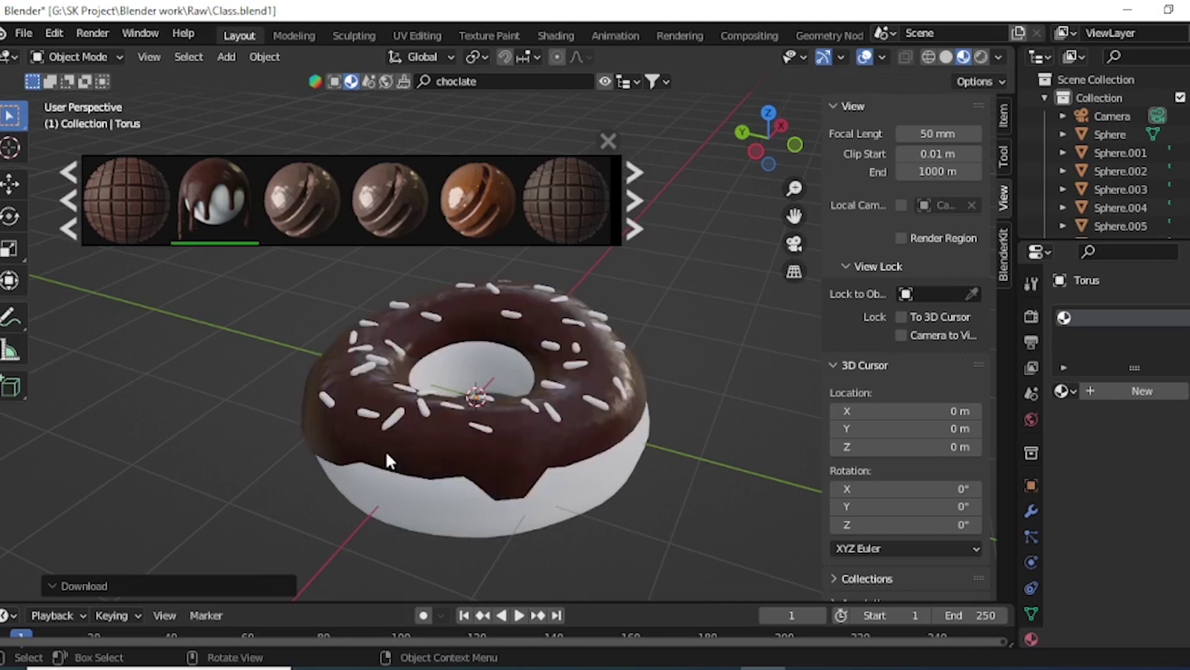
mouse_move(450, 429)
middle_mouse_down()
mouse_move(490, 514)
mouse_move(511, 471)
middle_mouse_up()
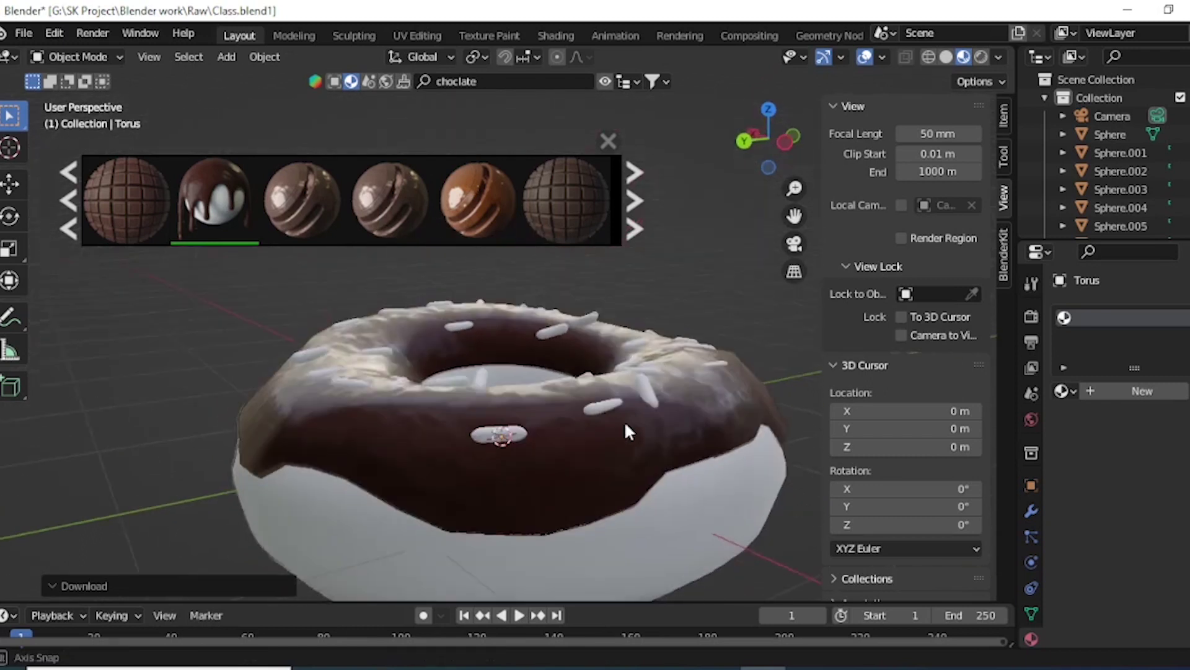
mouse_move(512, 471)
middle_mouse_down()
mouse_move(454, 512)
mouse_move(530, 482)
mouse_move(521, 415)
mouse_move(461, 455)
mouse_move(525, 435)
mouse_move(502, 386)
middle_mouse_up()
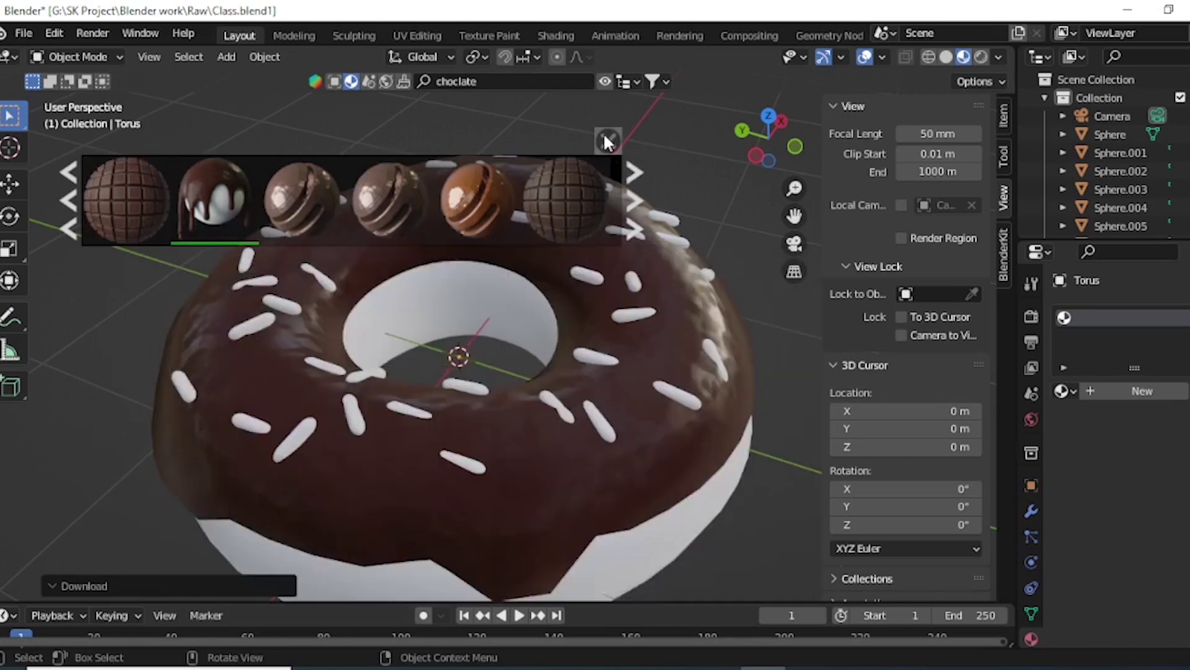
- Clear the chocolate search text and run a BlenderKit search for 'donut'
left_click(571, 81)
key("ctrl+a")
key("BackSpace")
key("Return")
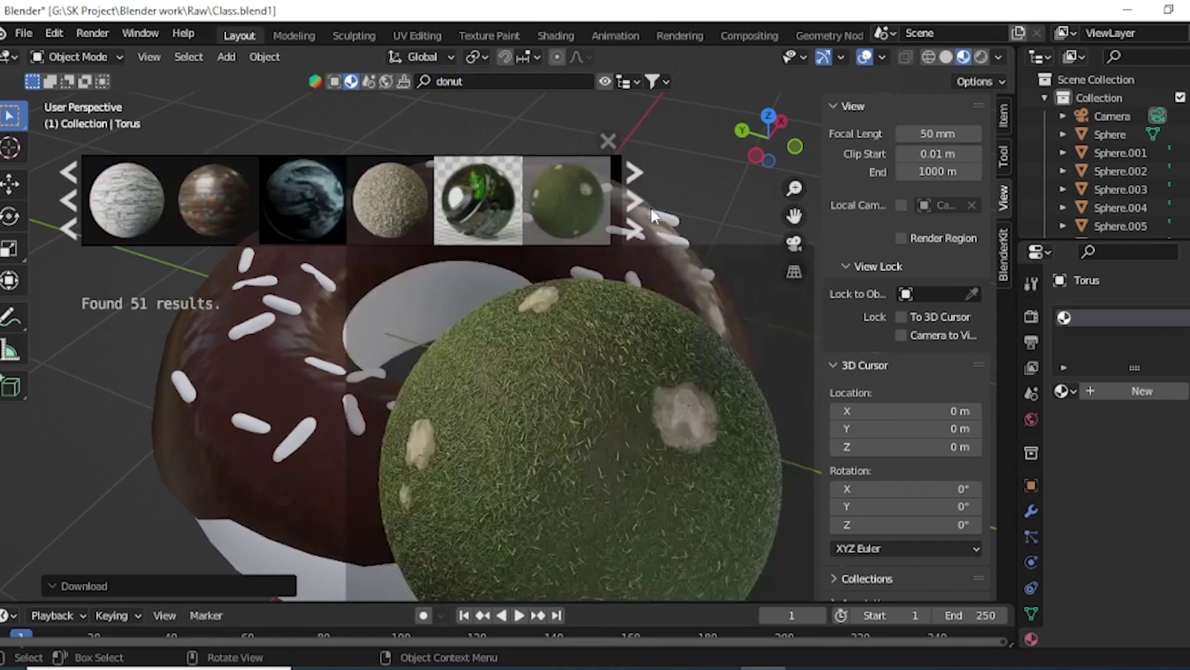
- Page back to the first donut results and drop the orange Doughnut material onto the torus
left_click(80, 224)
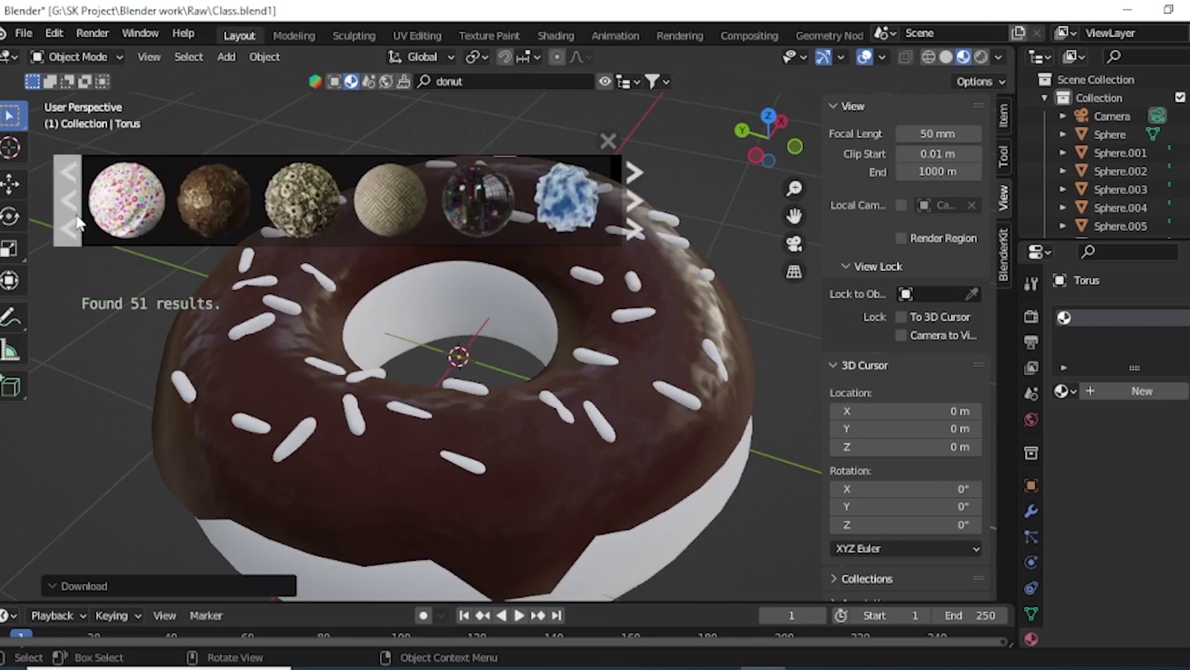
left_click(79, 224)
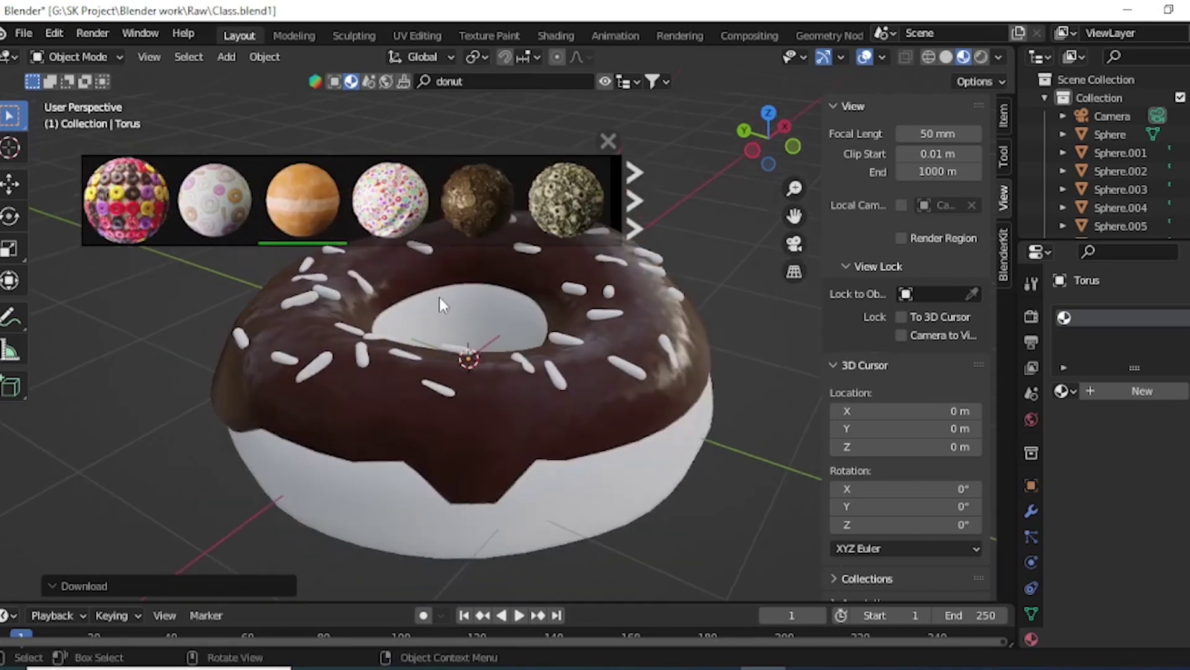
mouse_move(303, 199)
left_click_drag(302, 199, 557, 525)
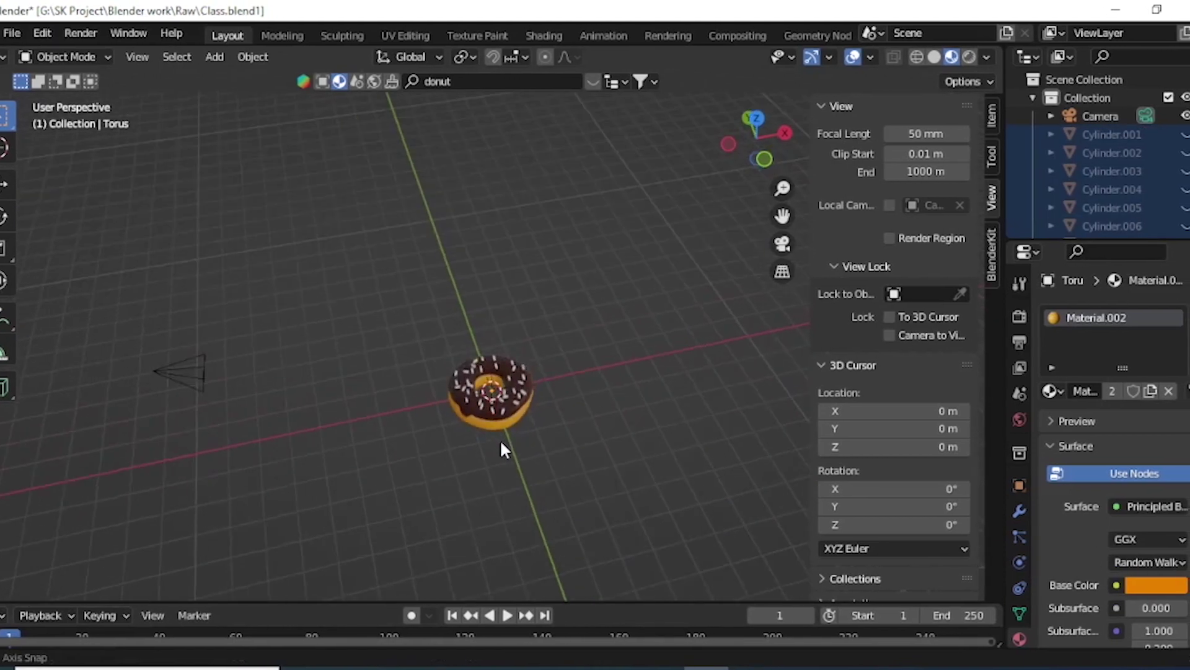
- Select one sprinkle and give it a new blue material
mouse_move(505, 440)
middle_mouse_down()
mouse_move(584, 438)
mouse_move(547, 462)
mouse_move(611, 359)
mouse_move(583, 343)
mouse_move(496, 380)
middle_mouse_up()
scroll(565, 362, "up", 2)
scroll(565, 362, "up", 3)
scroll(526, 375, "up", 2)
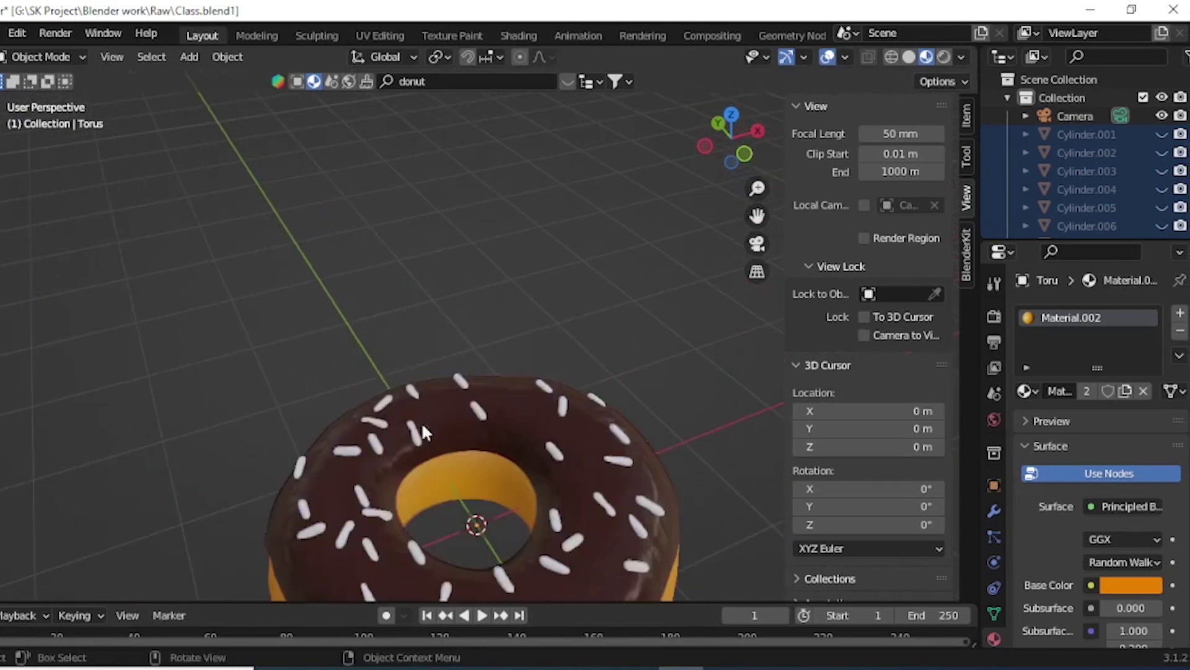
left_click(480, 414)
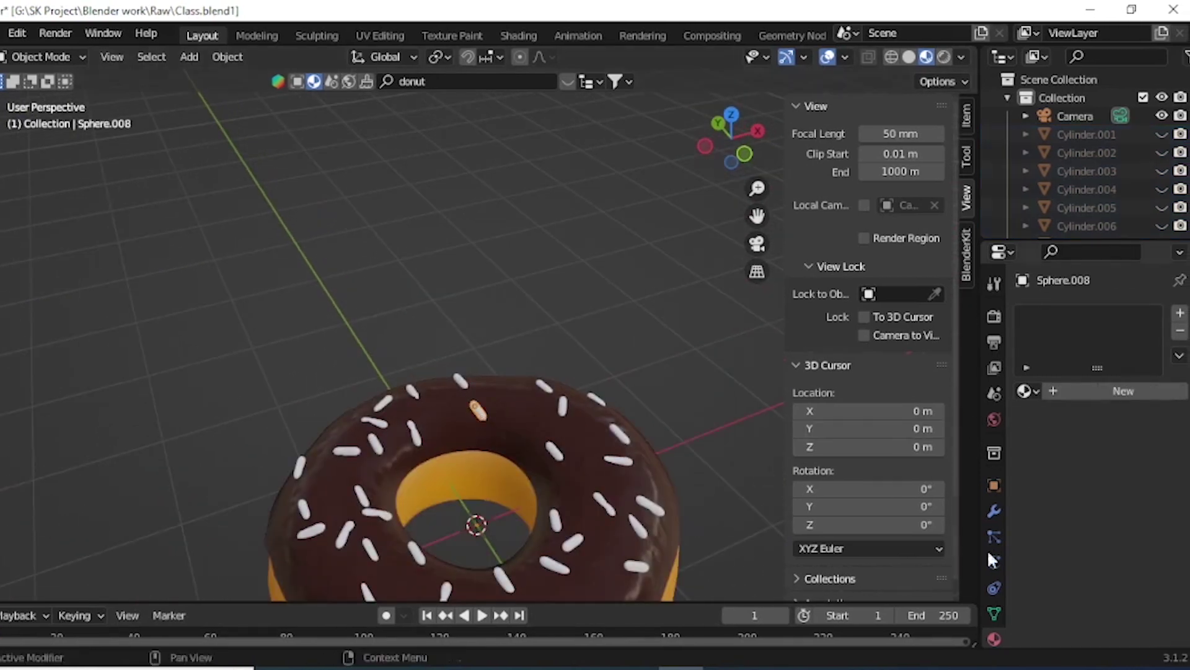
left_click(1077, 391)
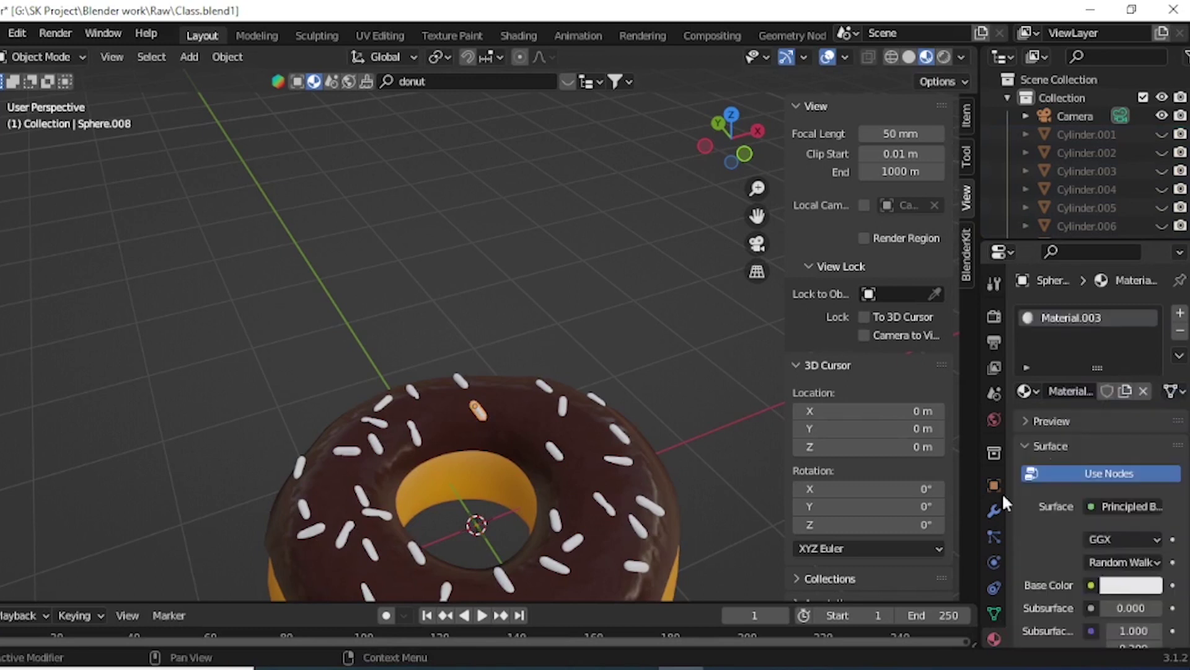
left_click(1124, 585)
left_click_drag(1087, 397, 1110, 355)
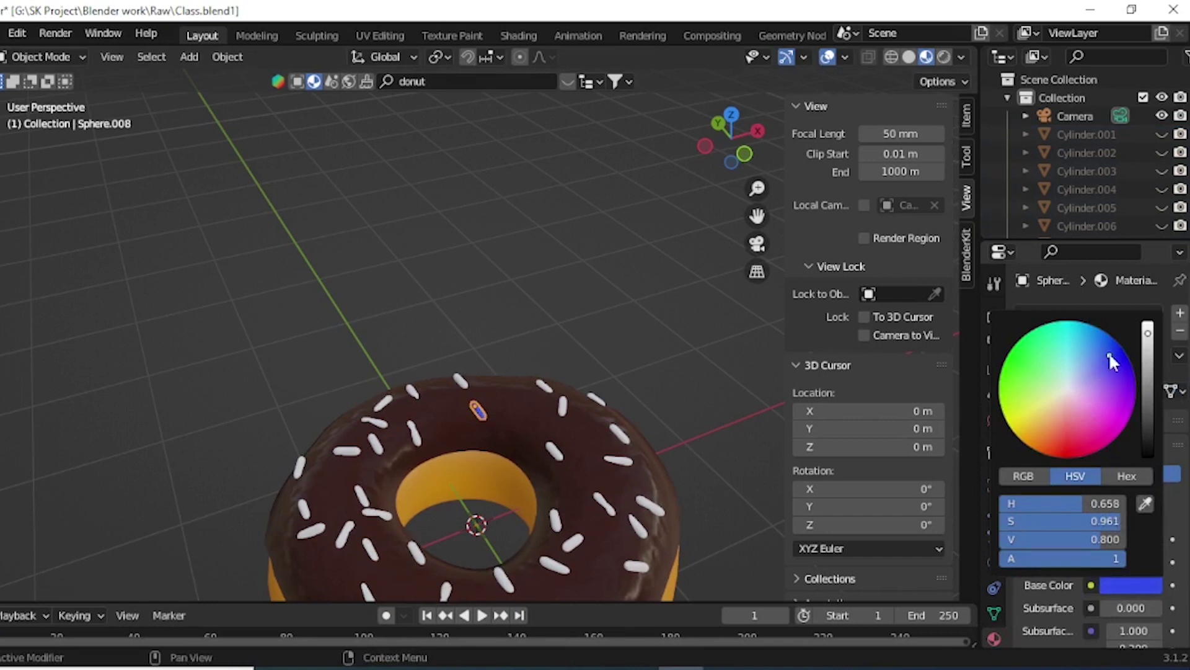
- Add a second slot with a new light-green Material.004
scroll(533, 473, "up", 2)
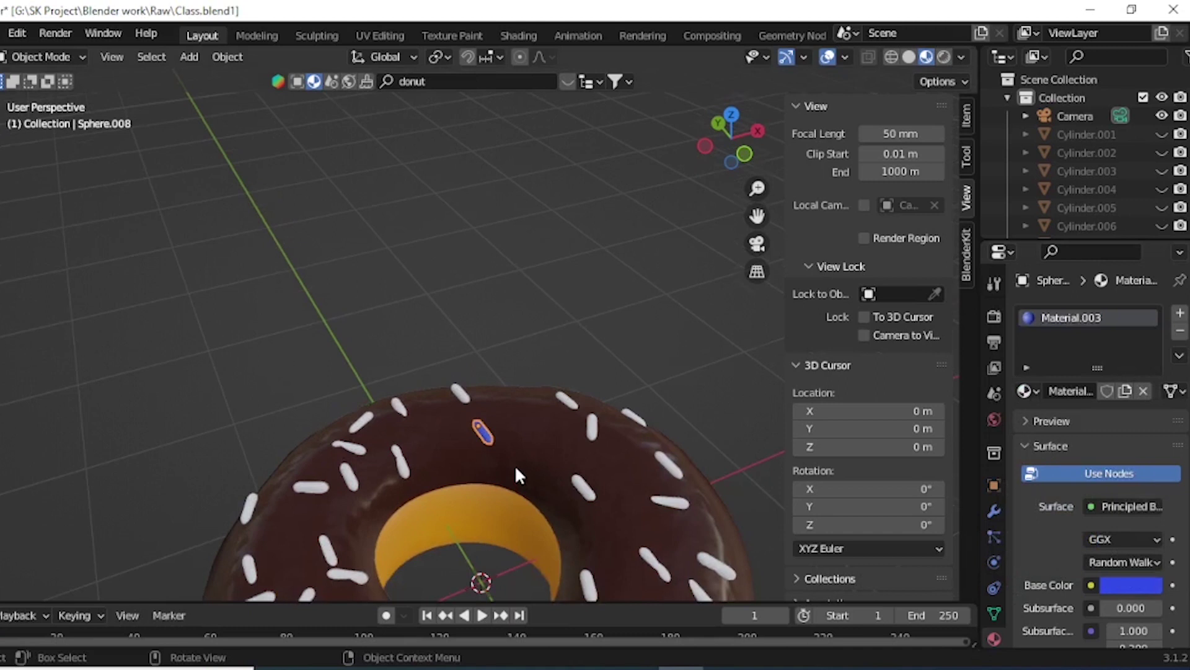
scroll(515, 463, "down", 3)
left_click(1180, 313)
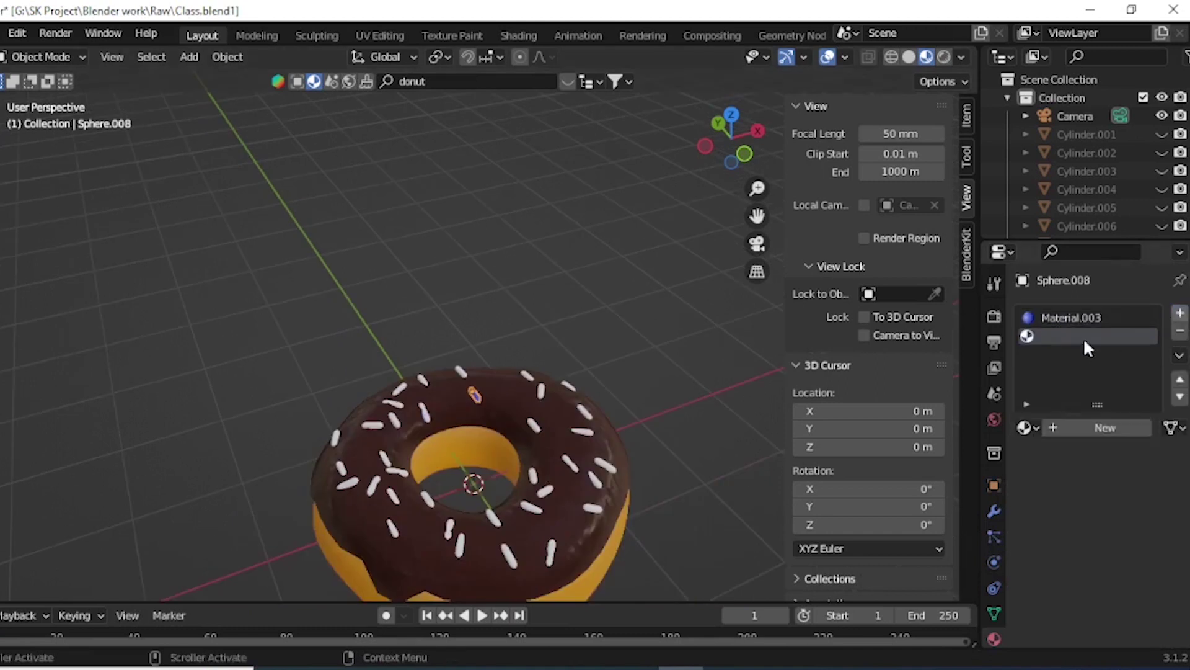
left_click(1102, 427)
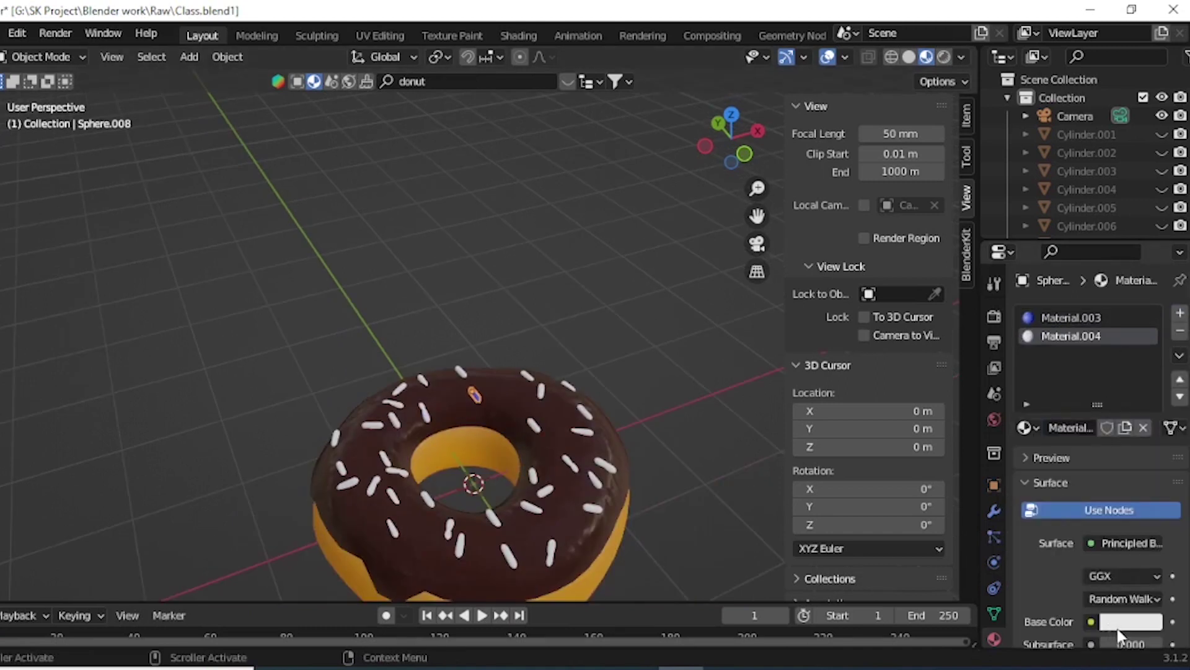
left_click(1119, 626)
left_click_drag(1067, 425, 1028, 416)
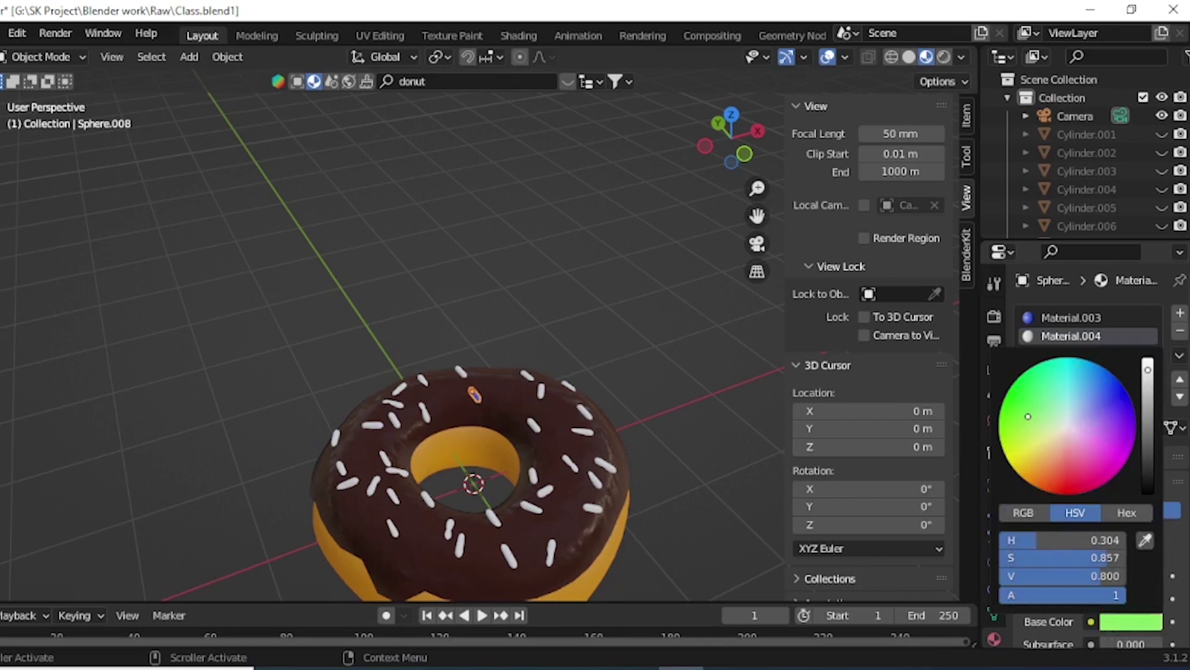
left_click_drag(1035, 417, 1030, 409)
- Add yellow Material.005 and red Material.006 in new slots, then save the file
left_click(1181, 317)
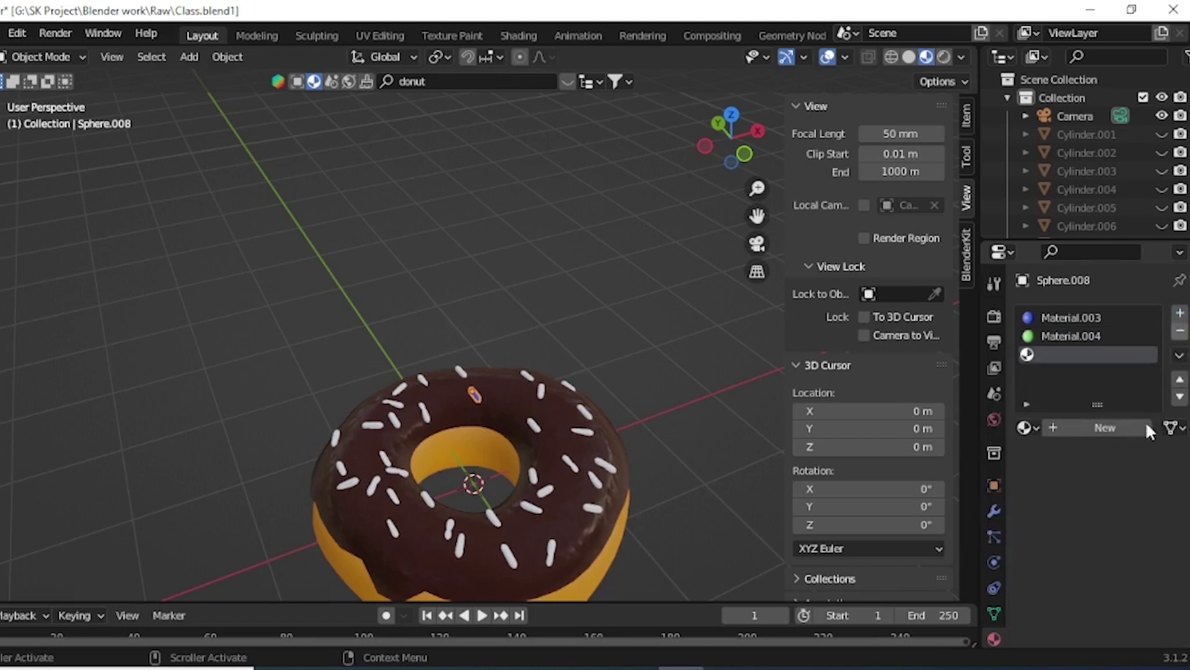
left_click(1099, 426)
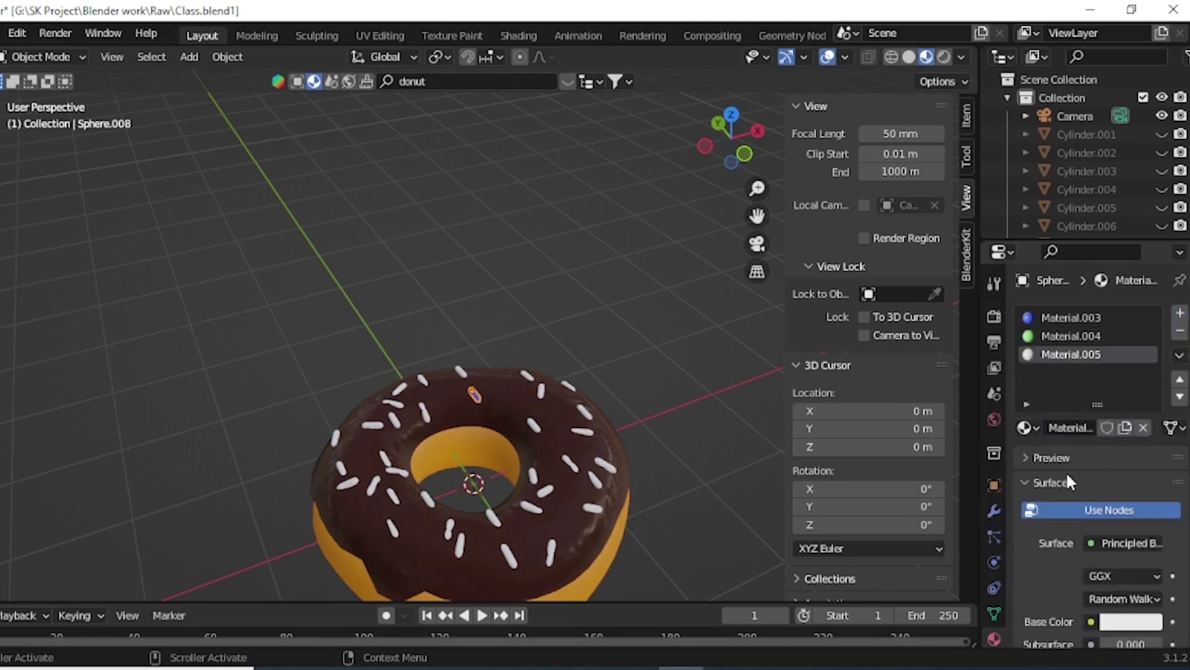
left_click(1130, 621)
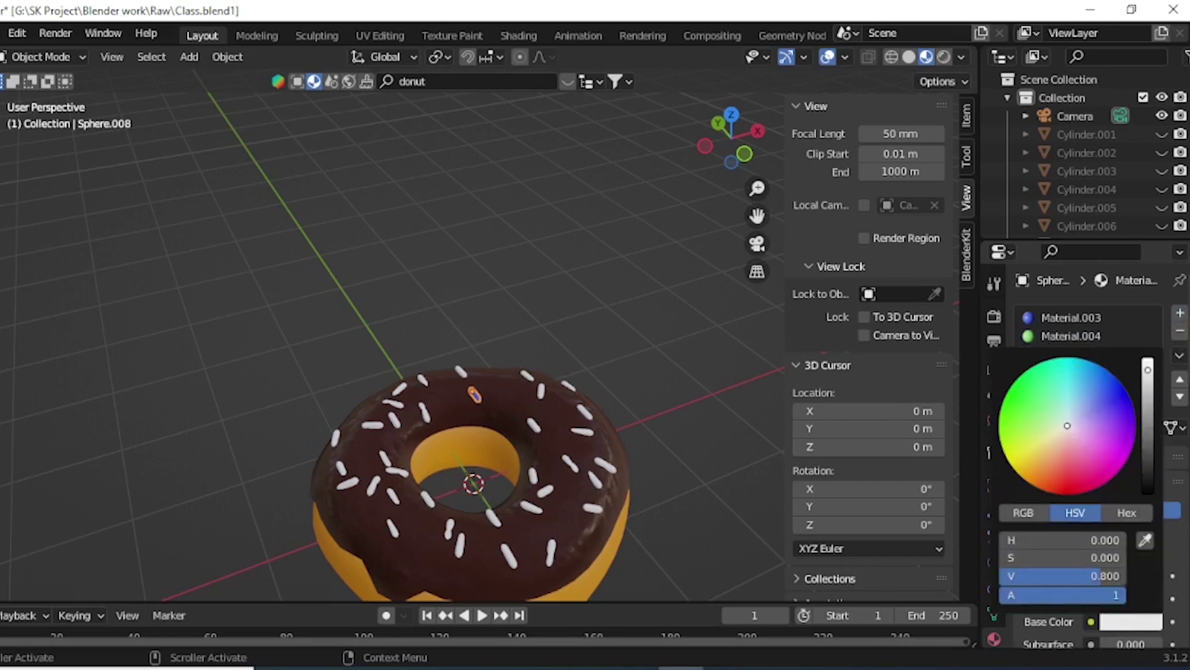
left_click_drag(1070, 425, 1022, 459)
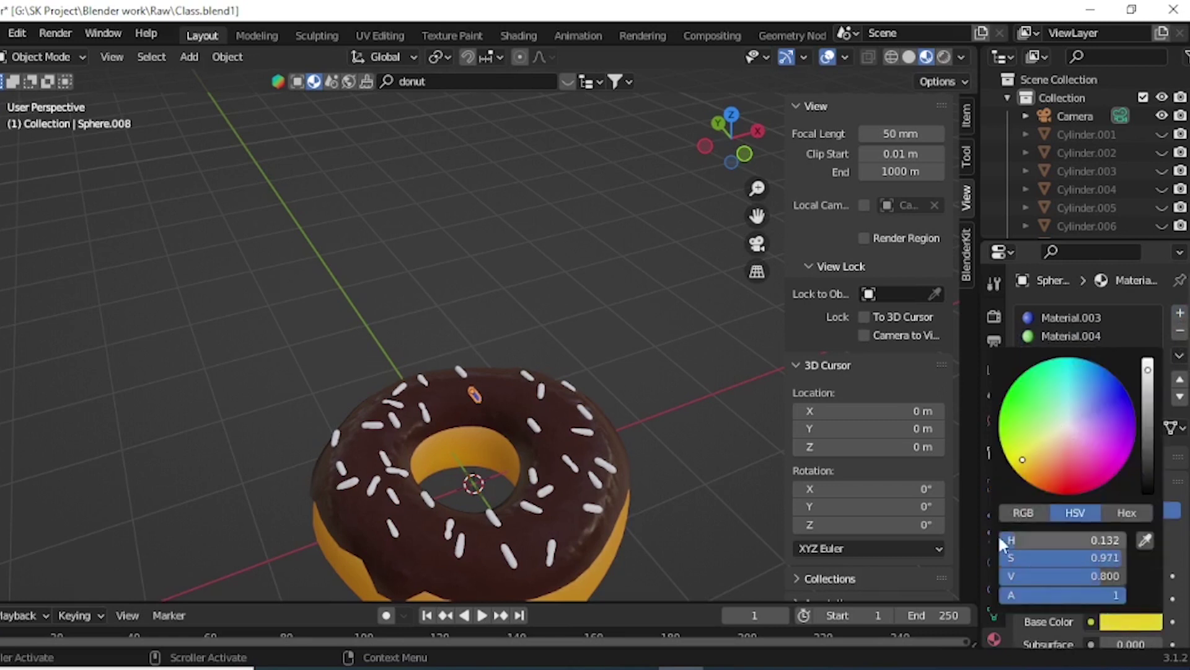
left_click(1180, 313)
left_click(1115, 428)
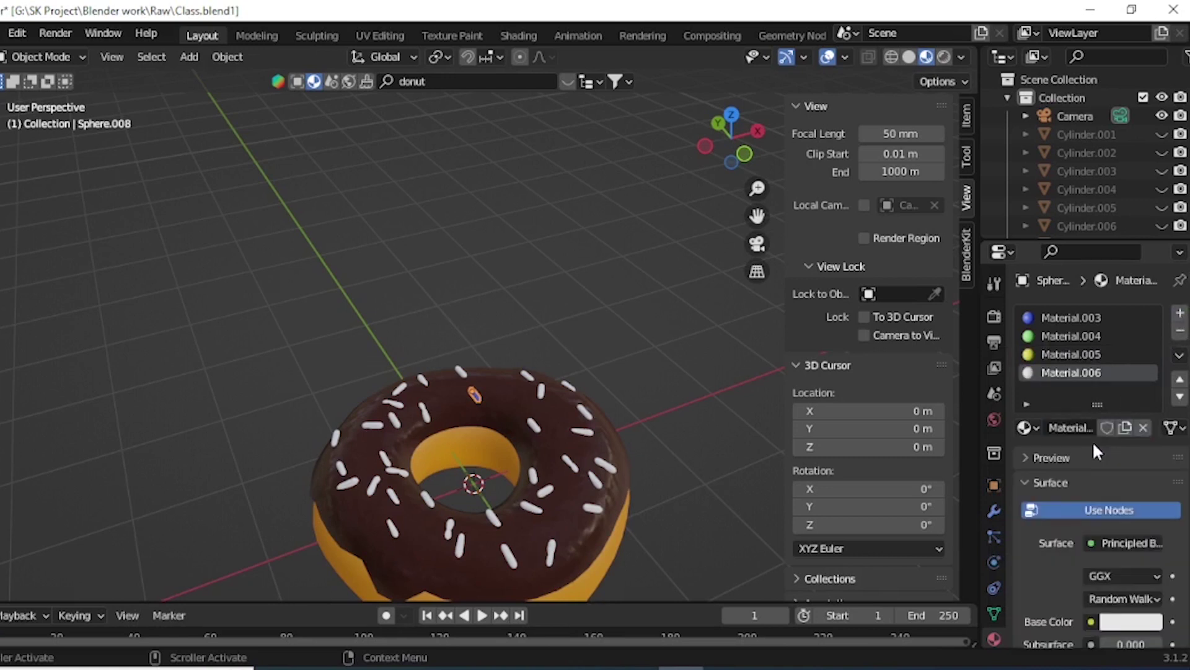
left_click(1143, 622)
left_click_drag(1076, 434, 1069, 482)
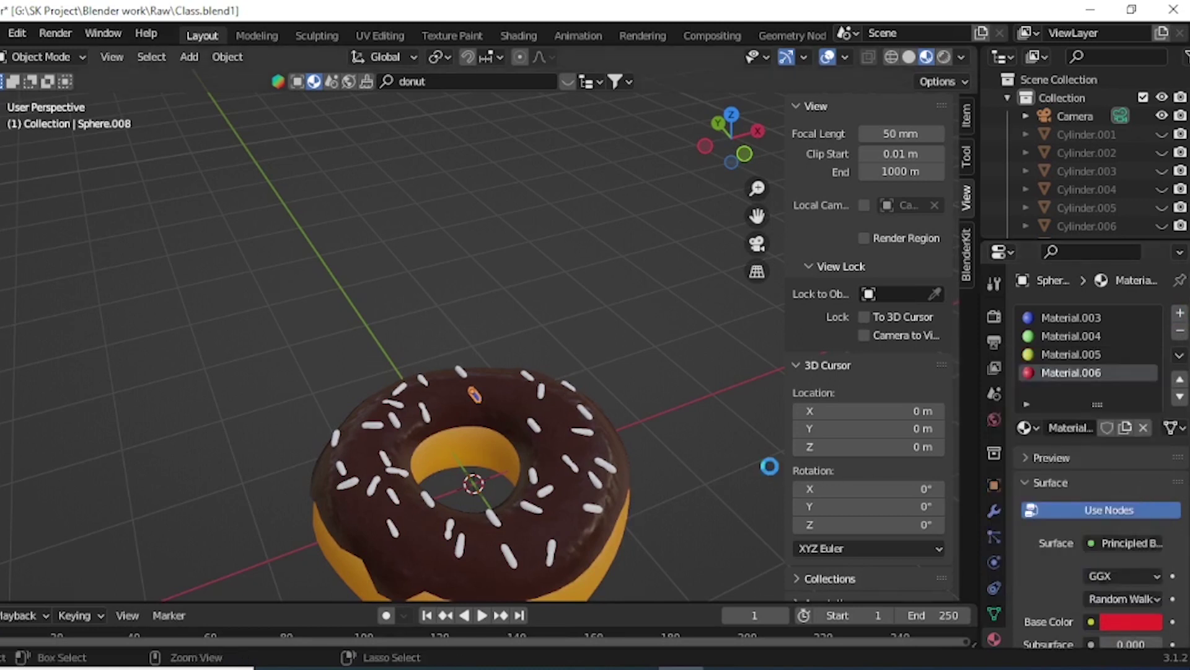
key("ctrl+s")
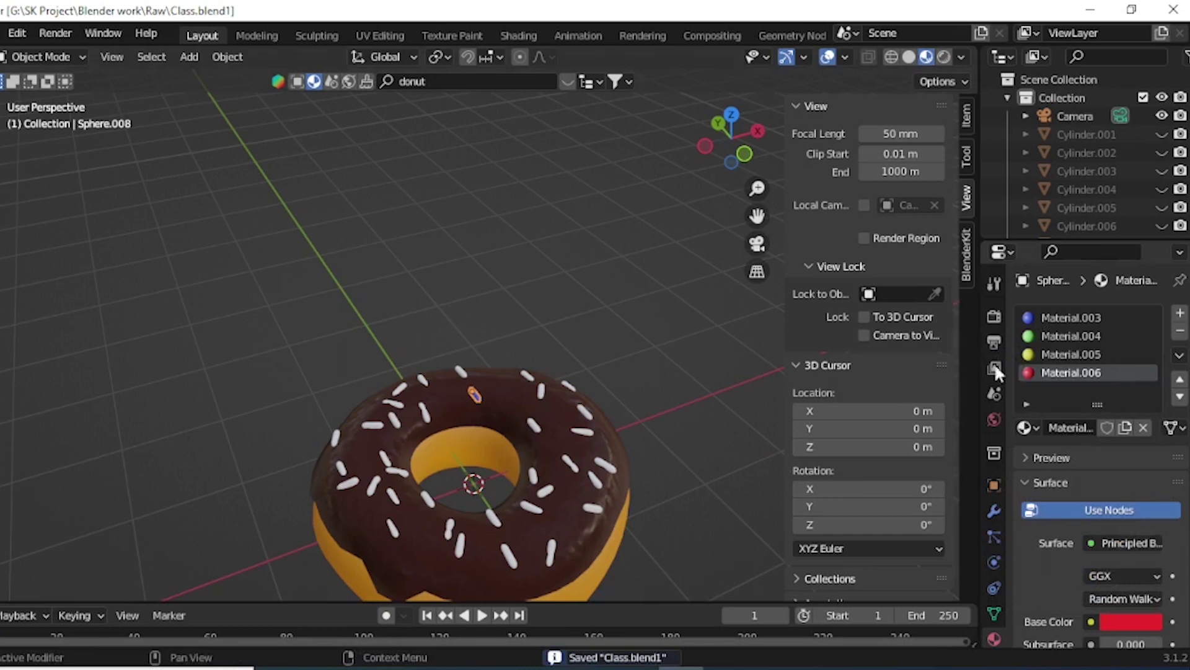
- Assign the existing blue material to five sprinkles across the icing
mouse_move(568, 497)
middle_mouse_down()
mouse_move(570, 405)
mouse_move(497, 437)
middle_mouse_up()
mouse_move(511, 482)
middle_mouse_down()
mouse_move(514, 392)
mouse_move(502, 348)
middle_mouse_up()
left_click(511, 441)
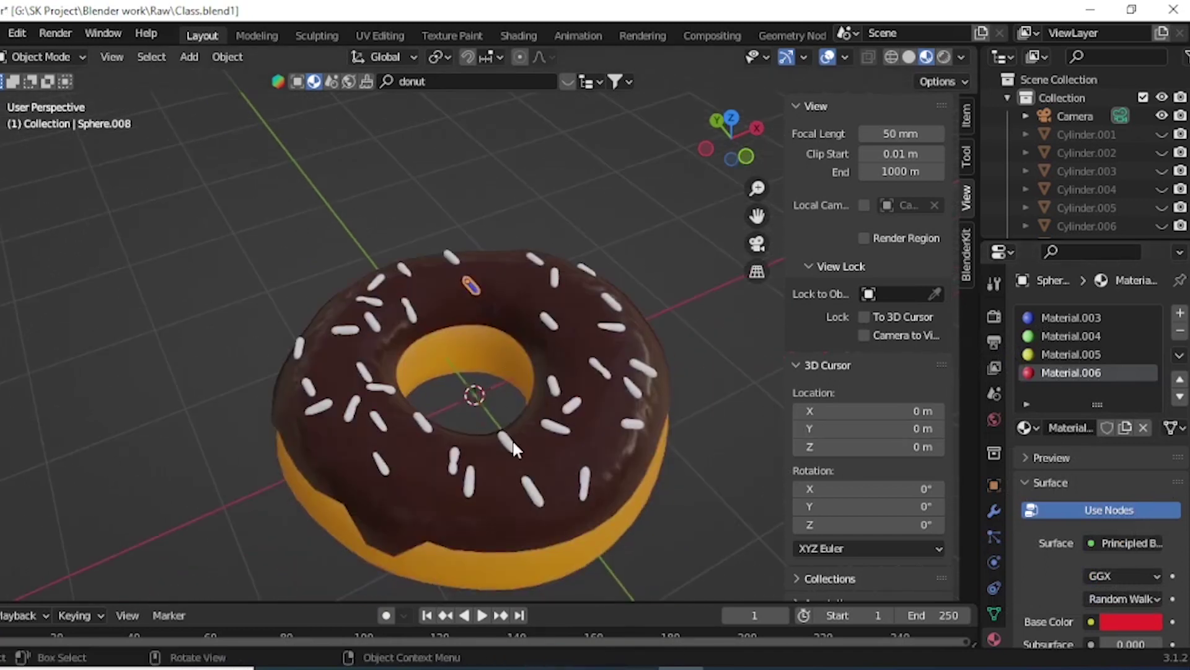
left_click(1034, 392)
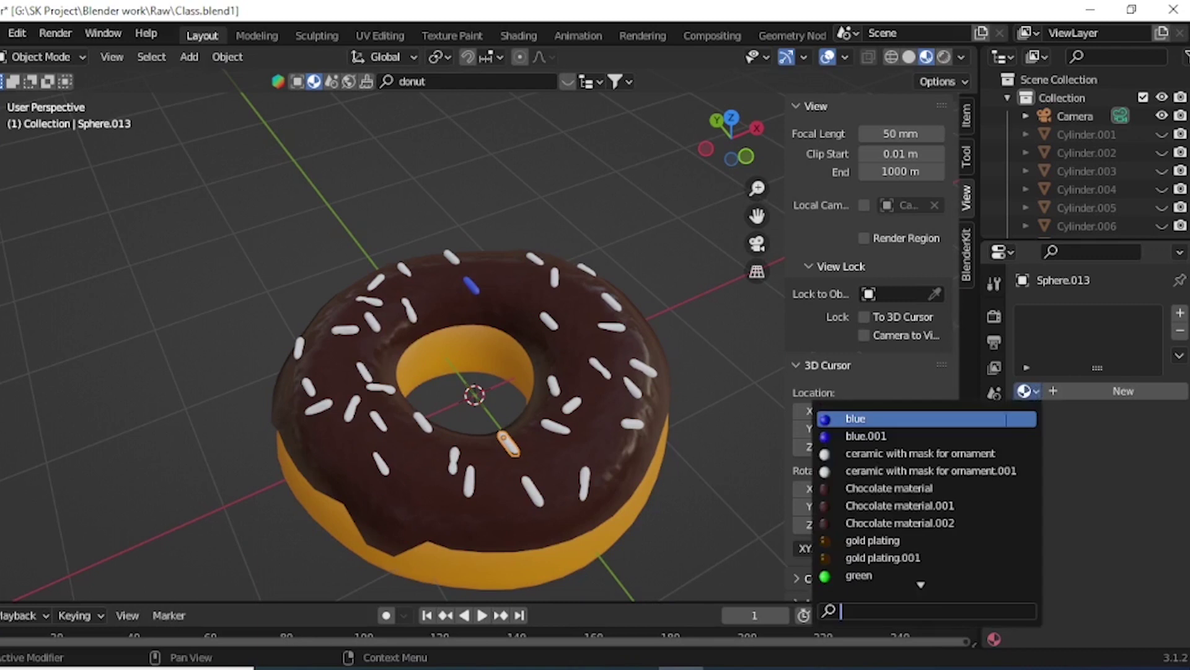
left_click(846, 419)
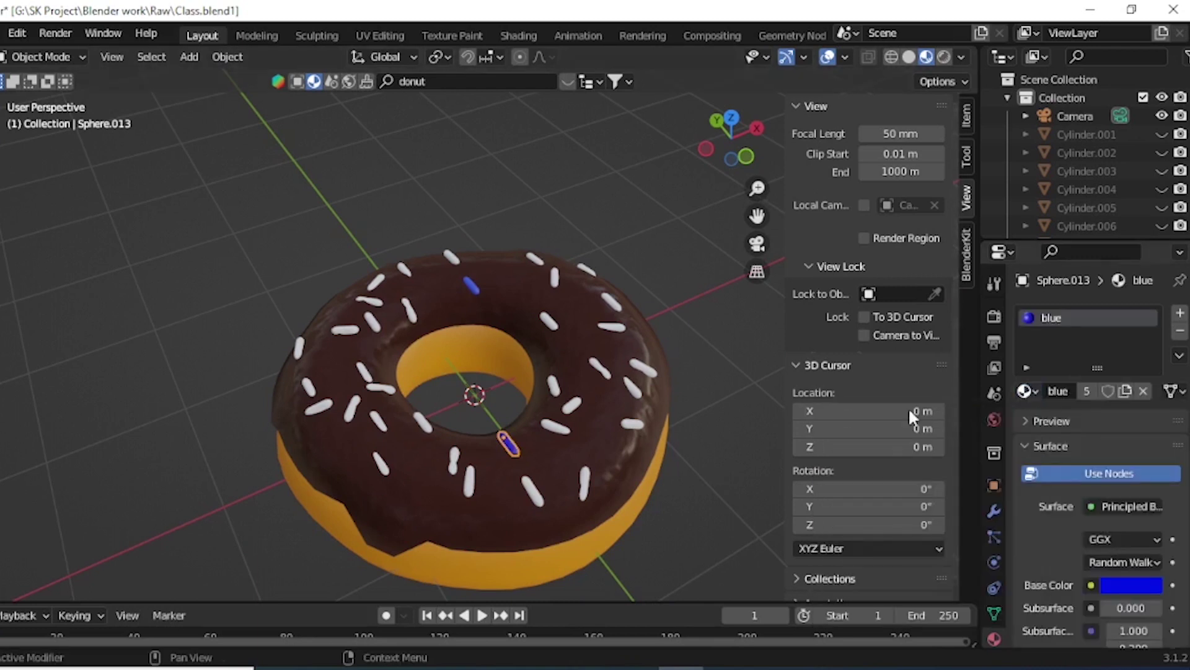
left_click(601, 369)
left_click(1034, 391)
left_click(847, 419)
left_click(379, 389)
left_click(1034, 391)
left_click(846, 420)
left_click(299, 348)
left_click(1034, 392)
left_click(846, 419)
left_click(388, 351)
left_click(1034, 392)
left_click(847, 419)
- Assign the existing green material to two sprinkles
left_click(1026, 391)
left_click(893, 633)
scroll(429, 515, "down", 2)
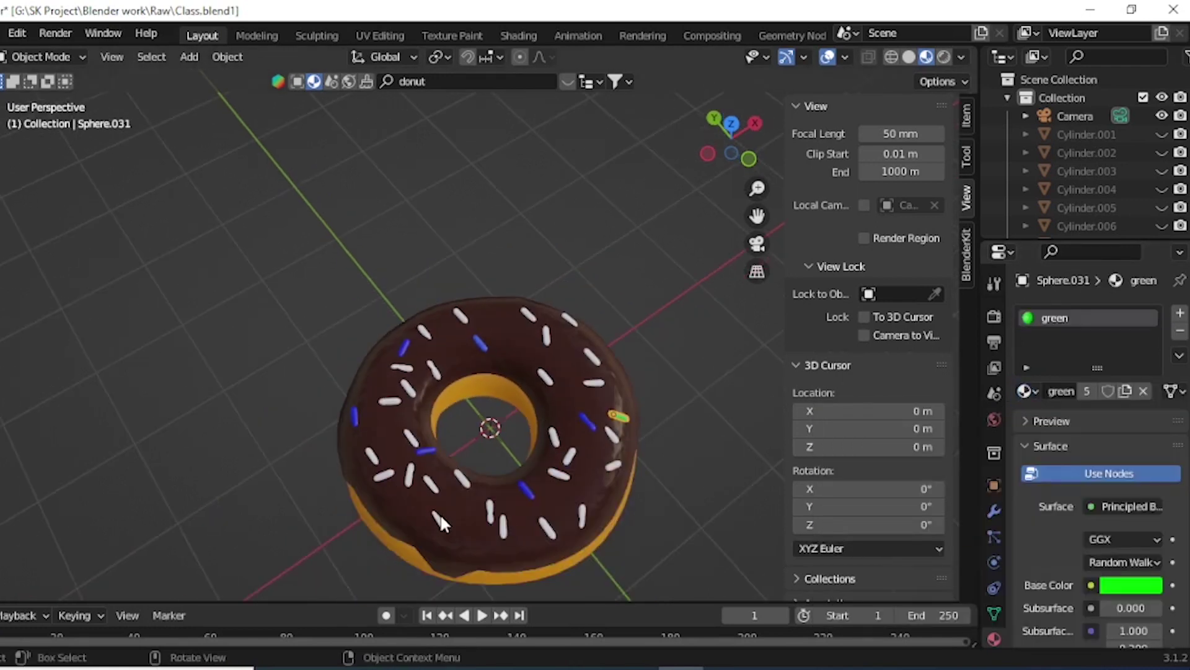
left_click(439, 519)
left_click(1029, 389)
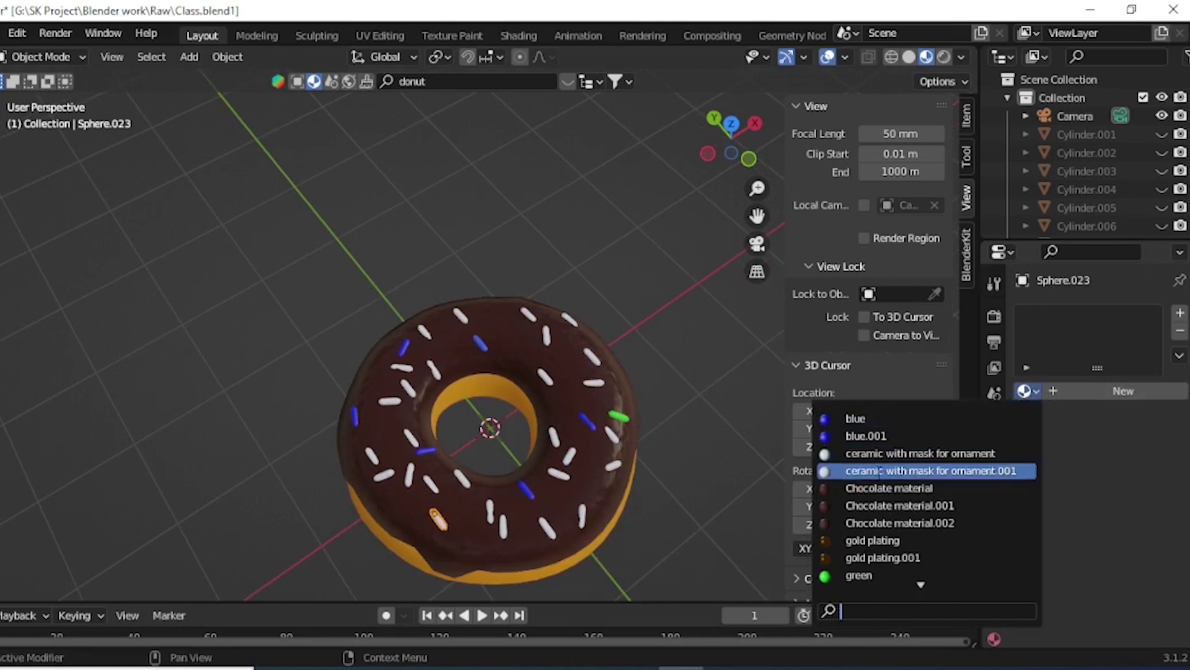
key("Return")
- Recentre and zoom the view on the donut, snapping the 3D cursor to the world origin
right_click_drag(613, 462, 582, 339, "shift")
mouse_move(647, 354)
middle_mouse_down("shift")
mouse_move(626, 301)
mouse_move(365, 462)
middle_mouse_up("shift")
key("shift+c")
scroll(626, 299, "up", 2)
scroll(428, 397, "up", 2)
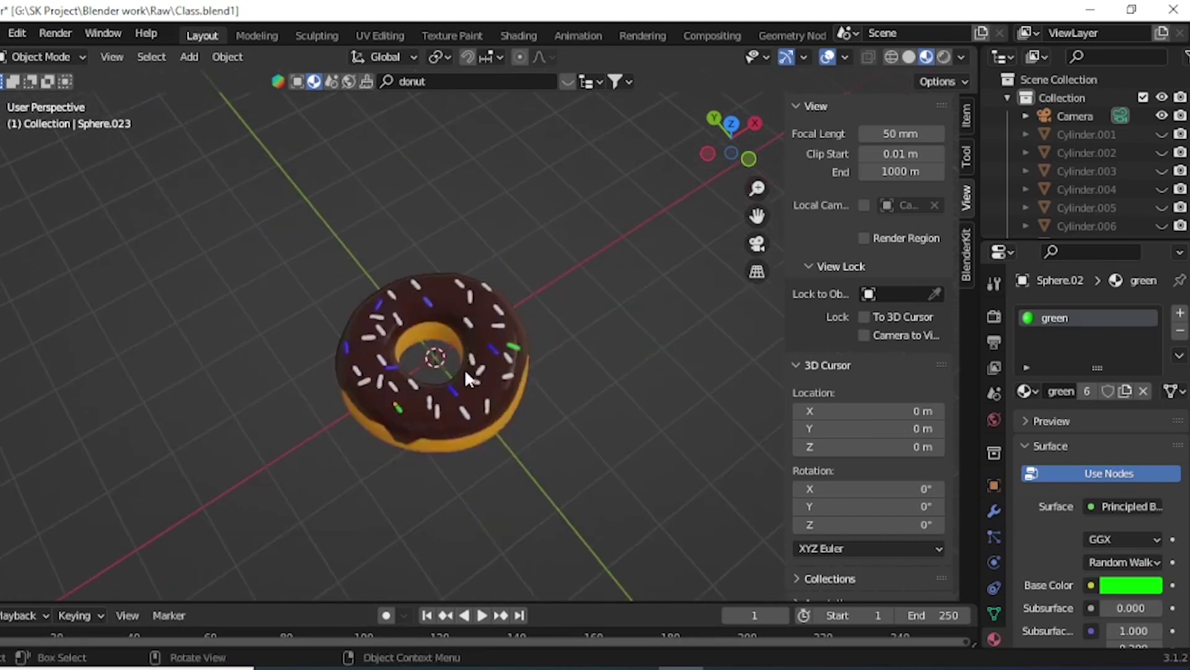
scroll(463, 360, "up", 3)
middle_click_drag(462, 377, 476, 303, "shift")
scroll(474, 383, "up", 2)
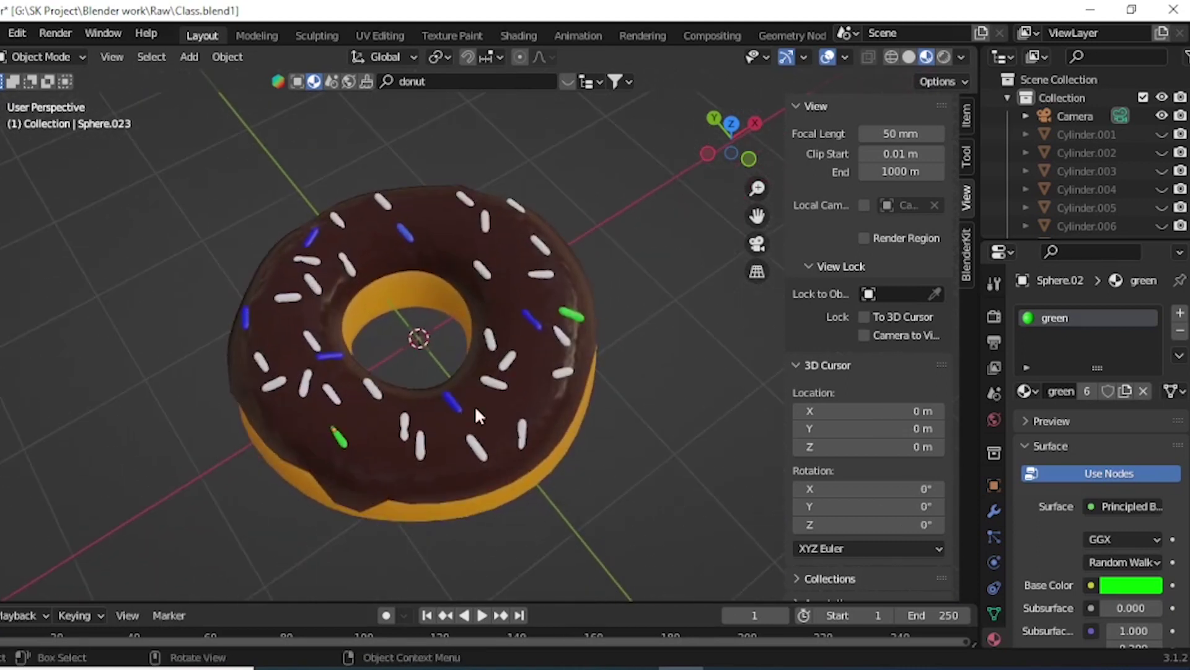
- Select the green sprinkle with six white sprinkles and bring up the Link/Transfer Data menu
left_click(261, 390)
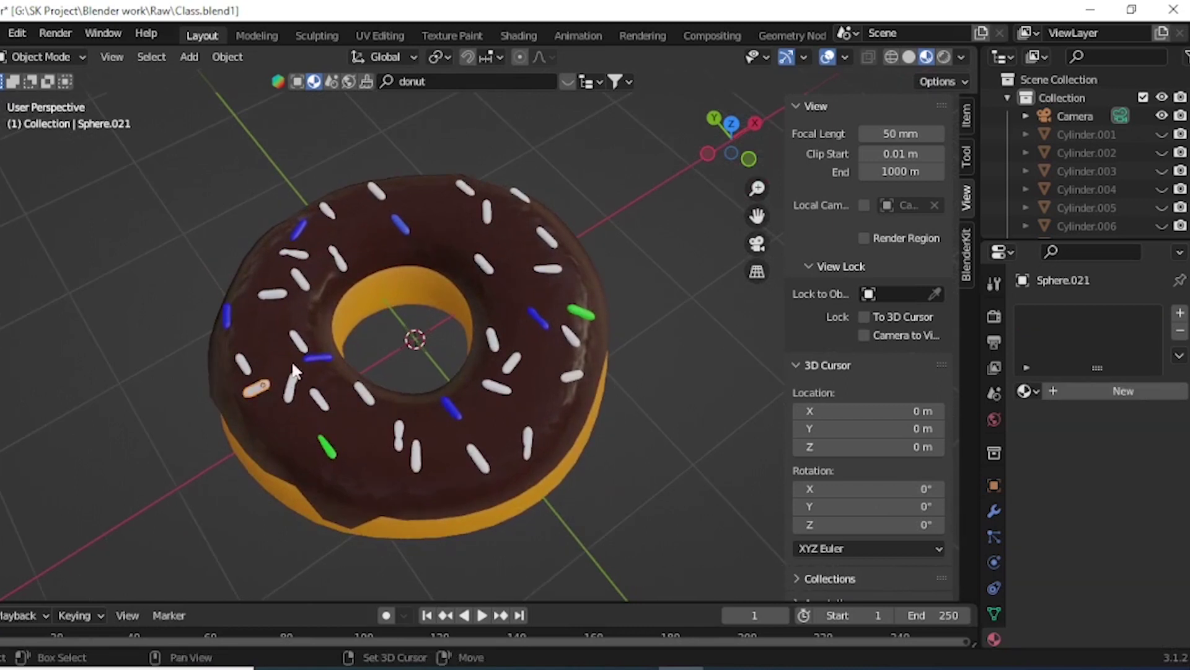
left_click(487, 214, "shift")
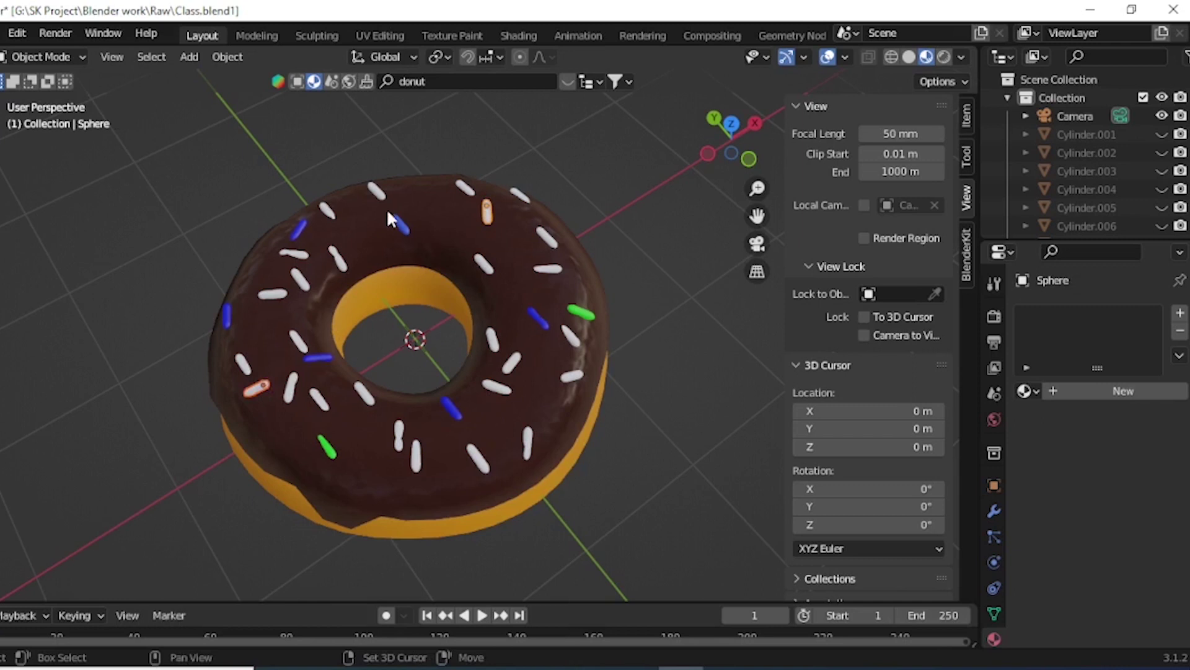
left_click(377, 192, "shift")
left_click(575, 315)
left_click(256, 389, "shift")
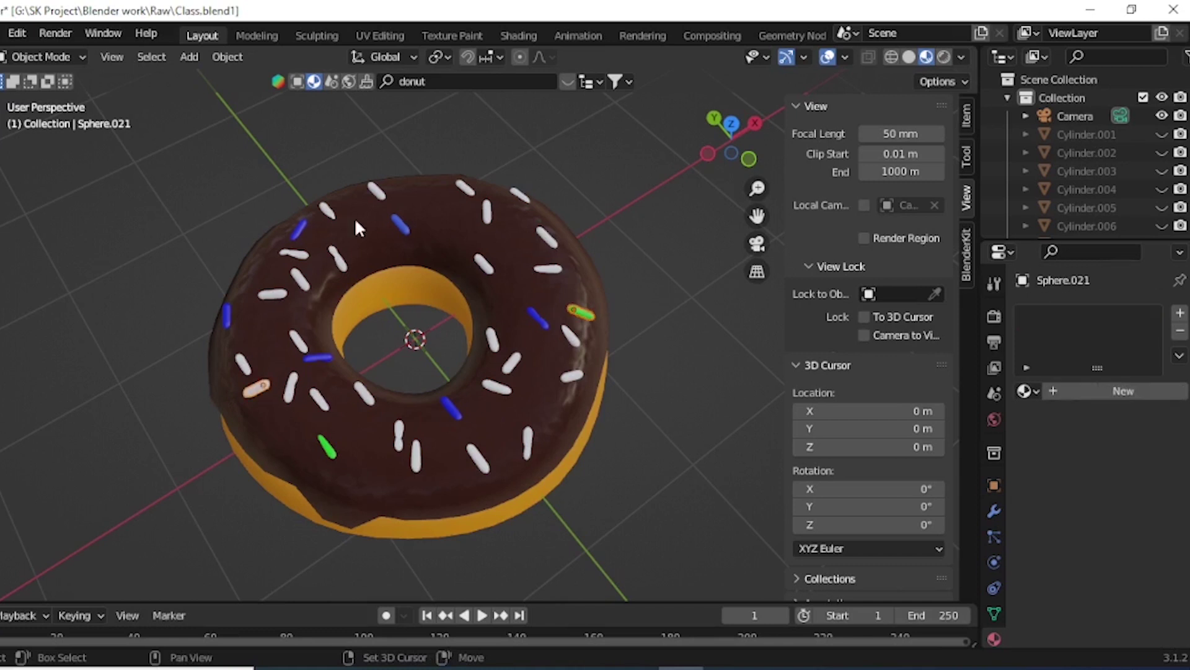
left_click(381, 197, "shift")
left_click(487, 214, "shift")
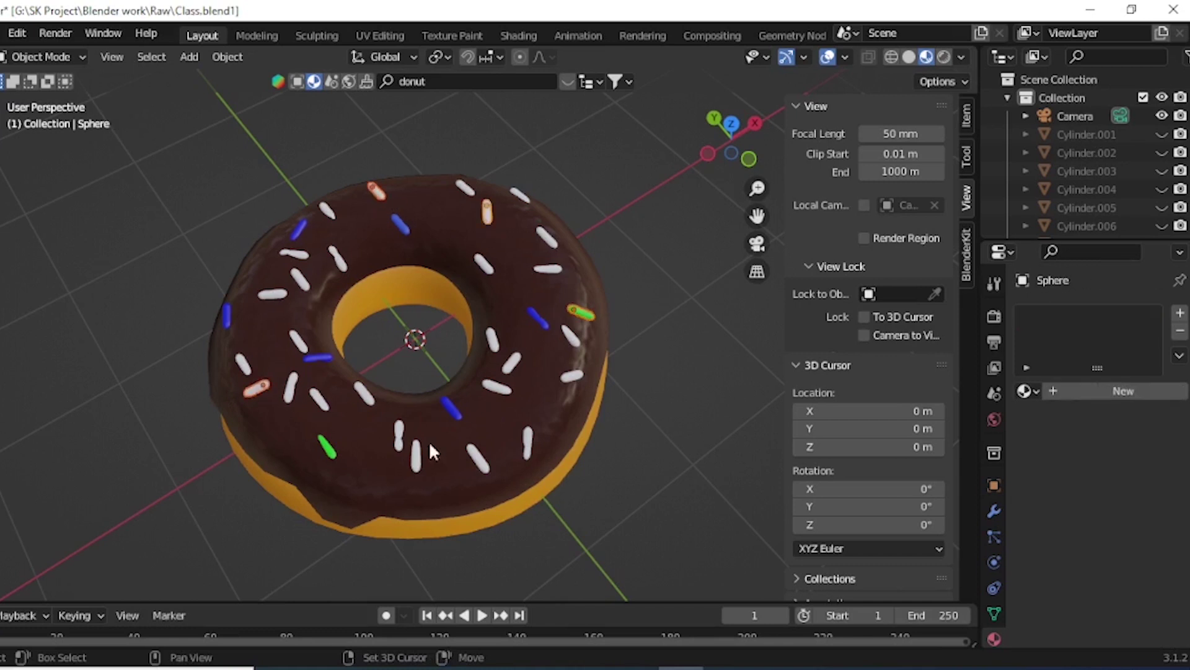
left_click(478, 464, "shift")
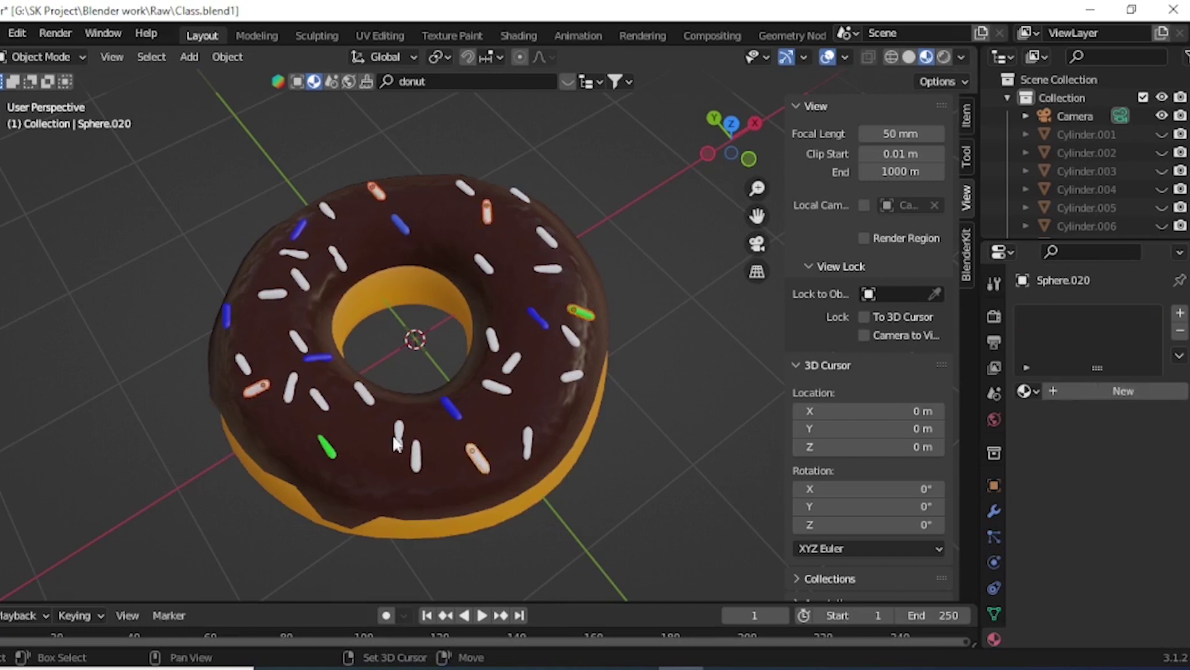
left_click(360, 395, "shift")
left_click(279, 297, "shift")
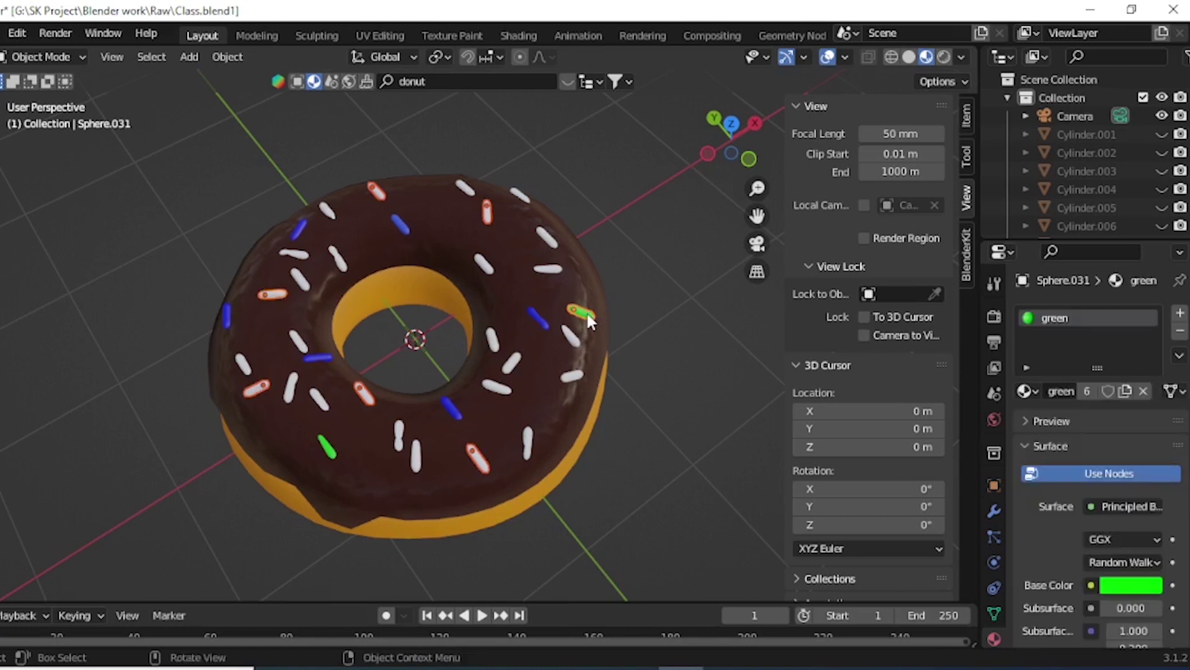
key("ctrl+l")
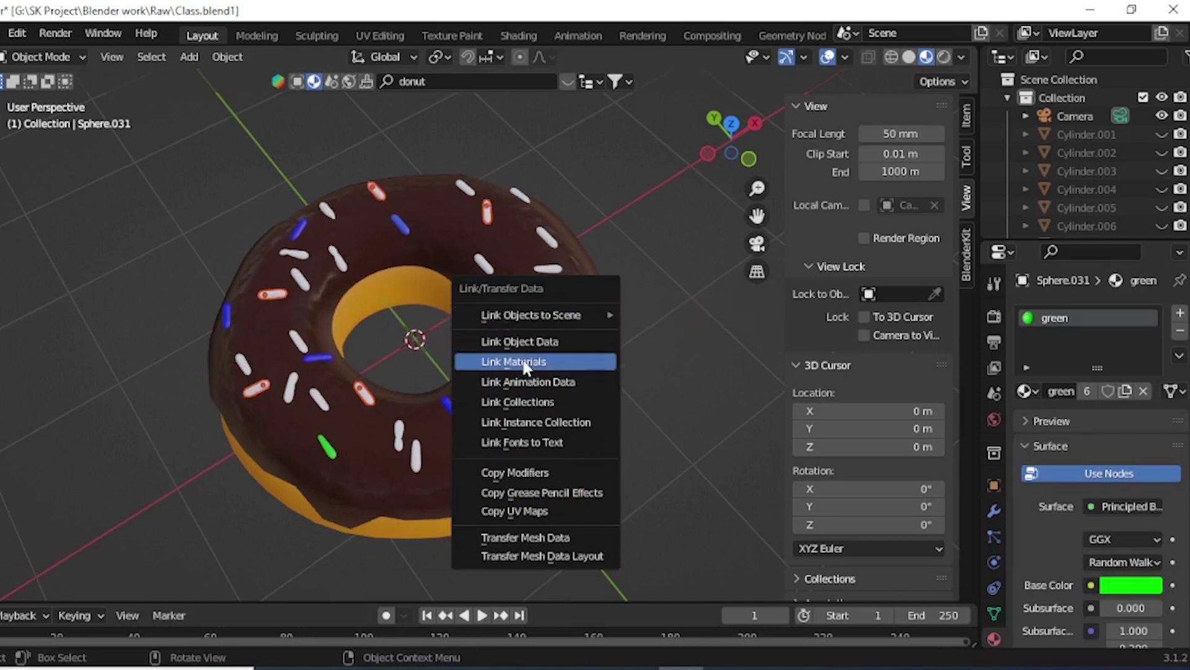
- Link the green material to the selected sprinkles and give one white sprinkle a red material
left_click(504, 361)
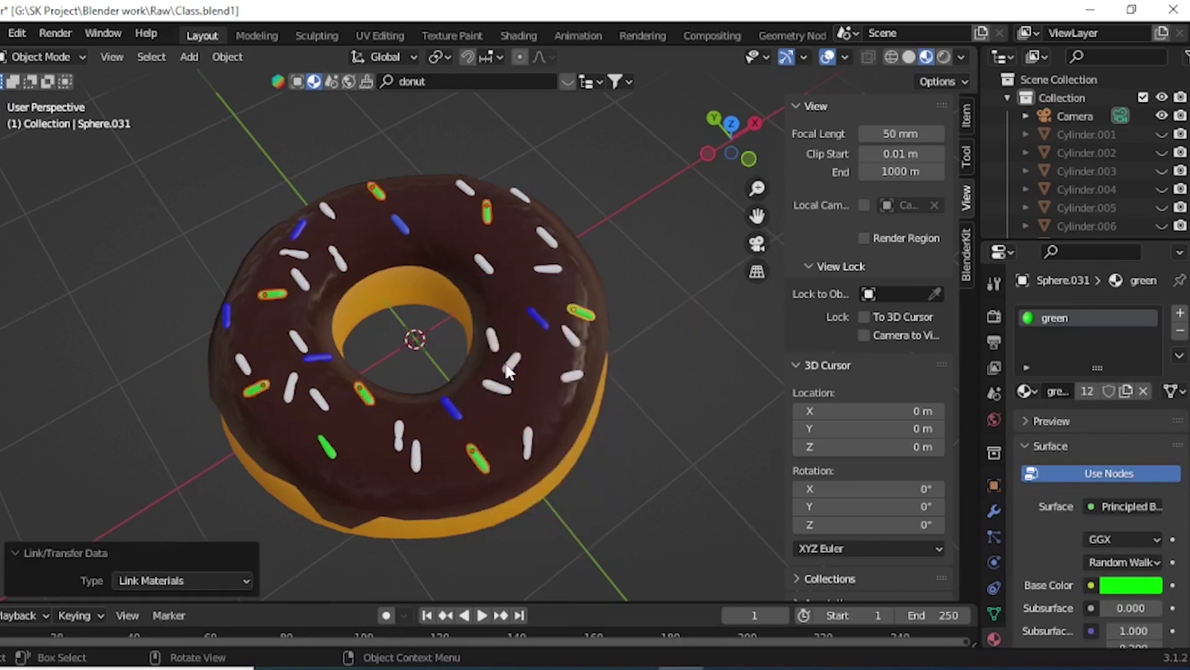
scroll(515, 403, "up", 1)
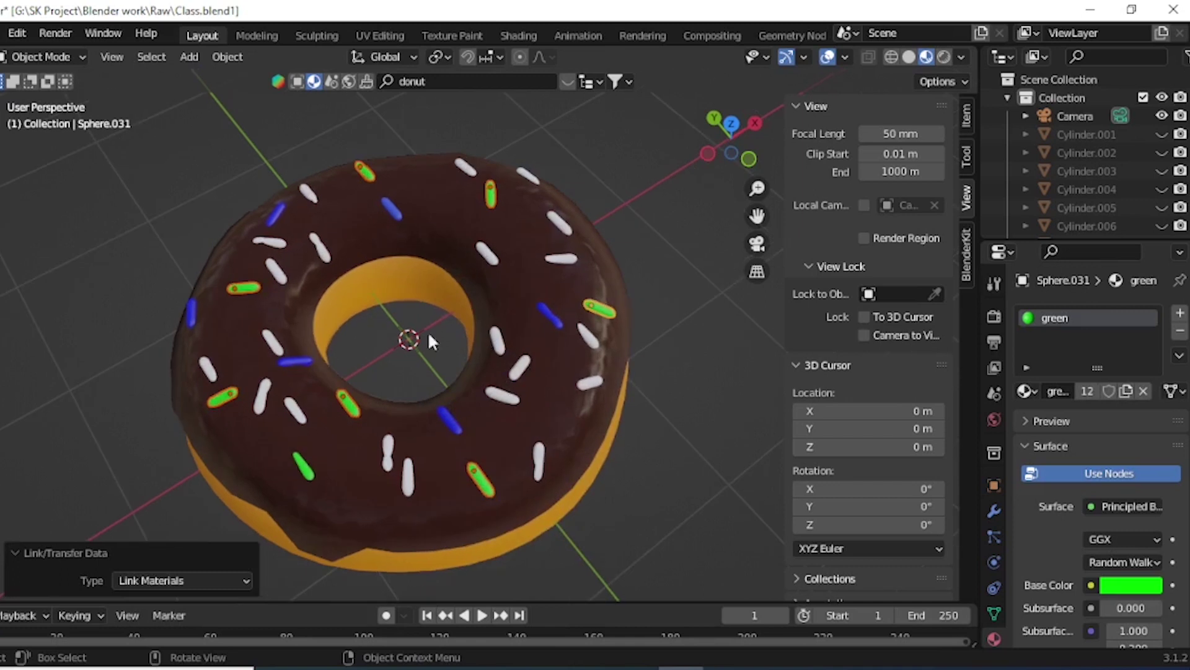
left_click(315, 350)
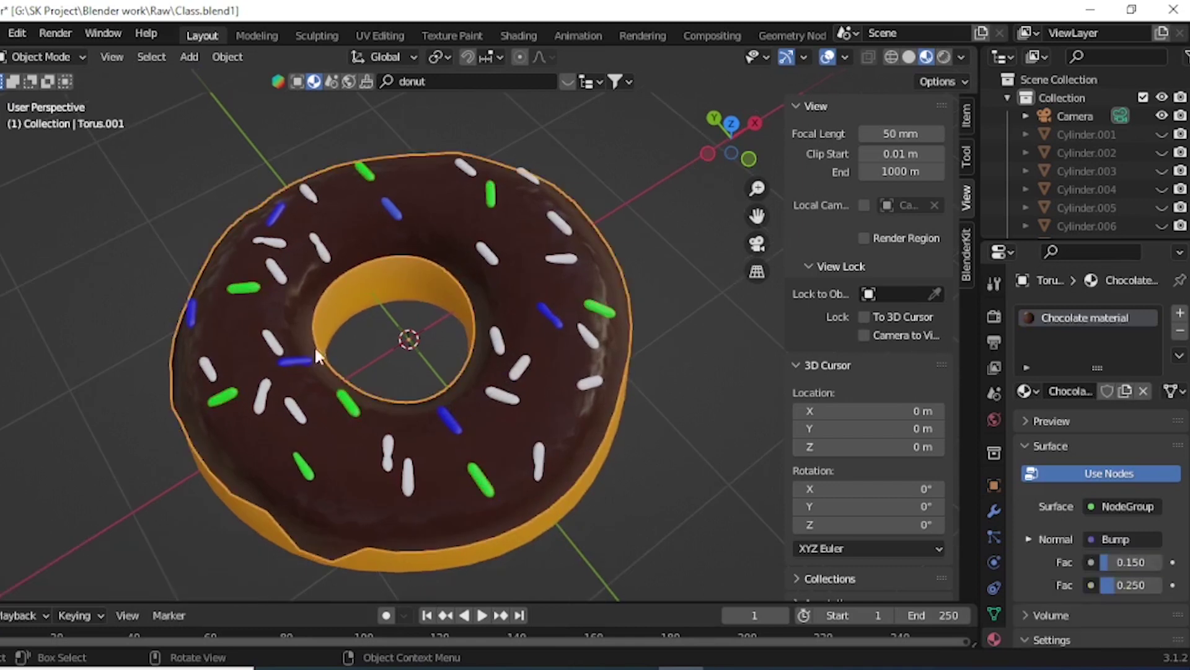
left_click(388, 452)
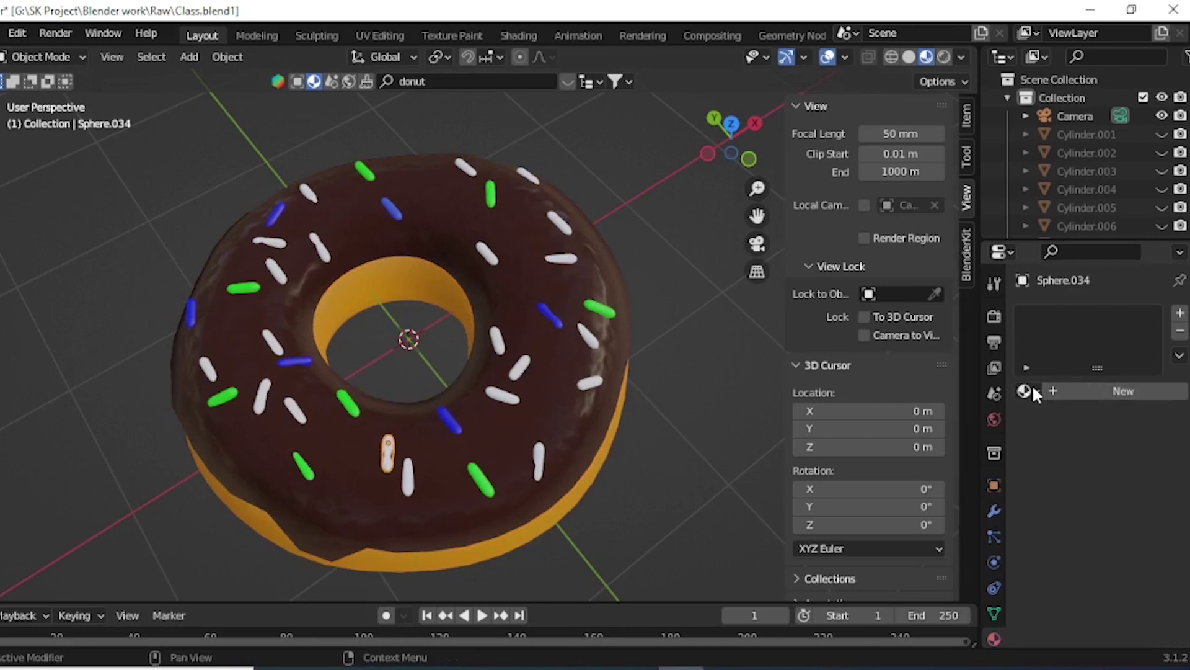
left_click(1026, 391)
scroll(1028, 471, "down", 5)
left_click(881, 572)
- Select about a dozen white sprinkles with the red one active and link its red material to them
left_click(503, 397)
left_click(558, 223, "shift")
left_click(269, 242, "shift")
left_click(334, 344)
left_click(271, 342)
left_click(388, 450)
left_click(271, 342)
left_click(319, 247, "shift")
left_click(308, 194, "shift")
left_click(519, 366, "shift")
left_click(589, 383, "shift")
left_click(538, 461, "shift")
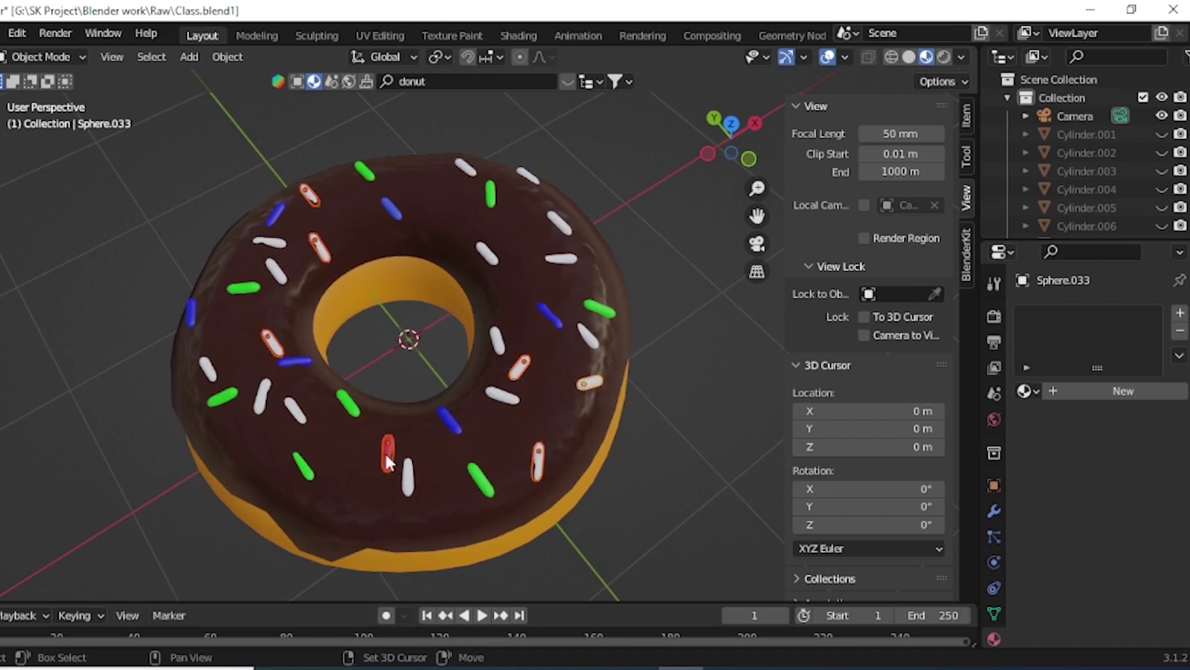
left_click(388, 453, "shift")
key("ctrl+l")
left_click(1026, 391)
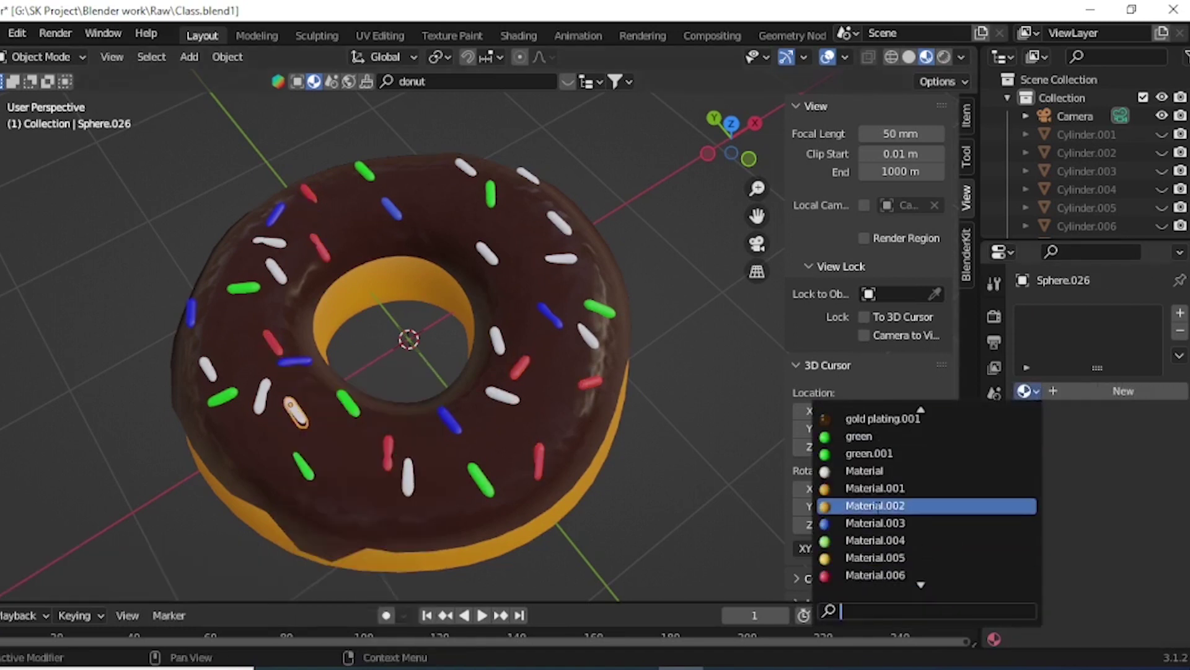
- Link the blue material to another group of sprinkles, zoom out to review, and clear the donut search
key("ctrl+l")
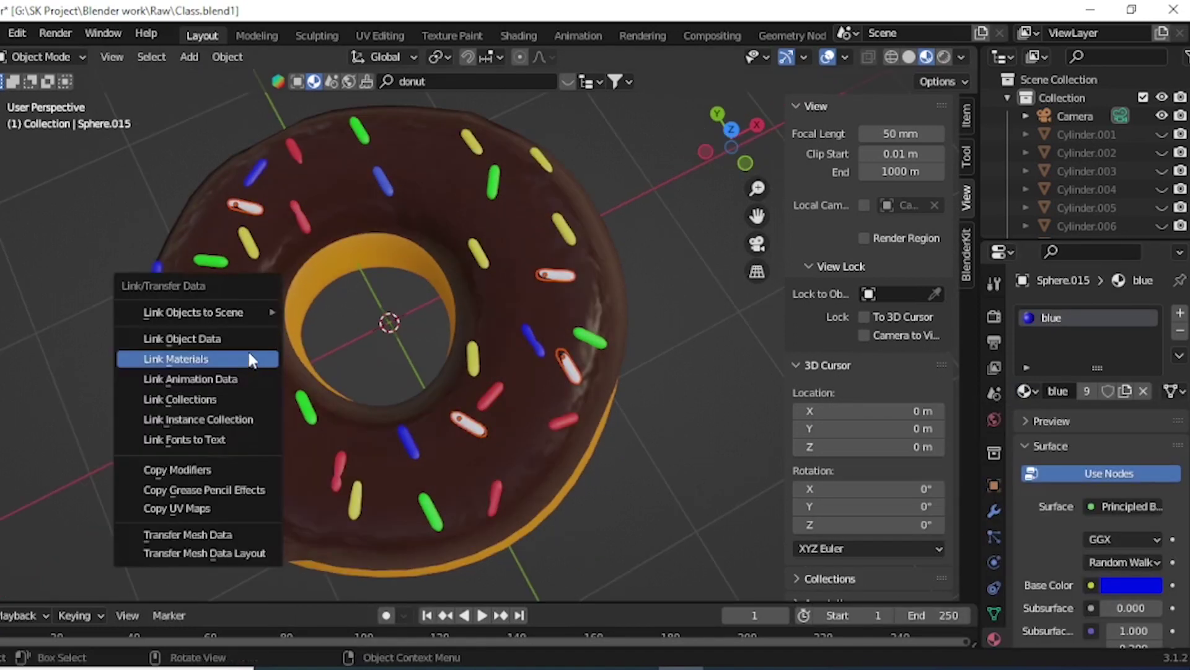
left_click(251, 359)
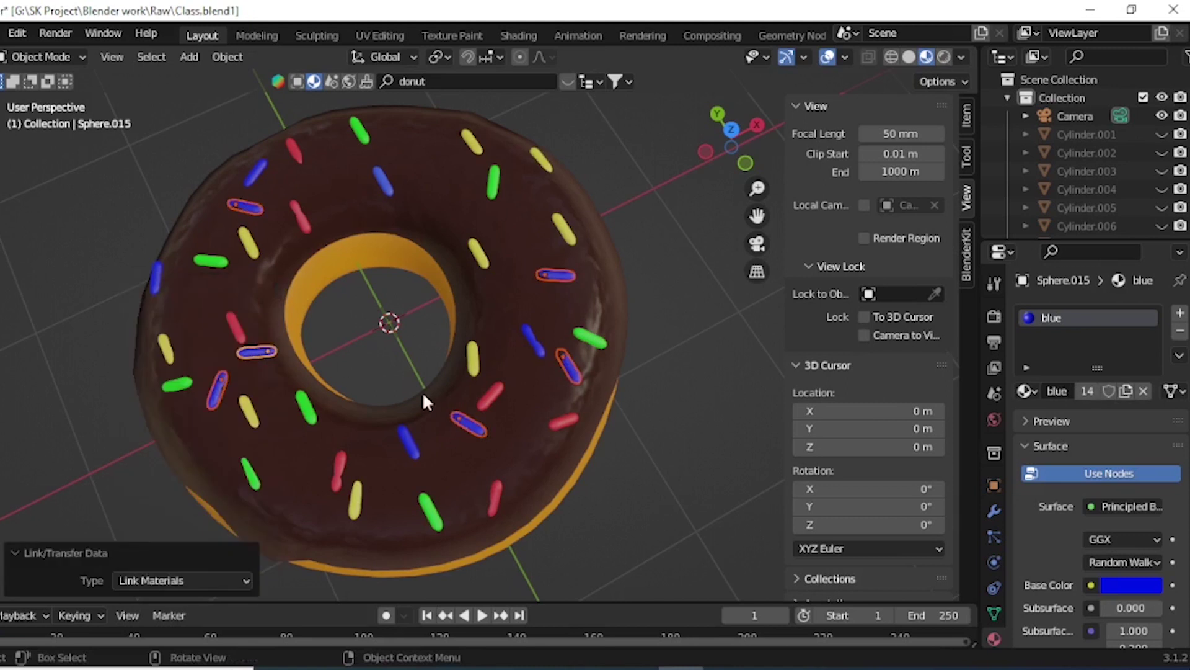
scroll(389, 383, "down", 1)
scroll(504, 385, "down", 2)
mouse_move(631, 395)
middle_mouse_down()
mouse_move(623, 408)
mouse_move(556, 373)
mouse_move(496, 308)
mouse_move(433, 364)
mouse_move(285, 434)
mouse_move(353, 322)
mouse_move(337, 307)
mouse_move(386, 397)
mouse_move(347, 428)
mouse_move(415, 452)
mouse_move(522, 427)
mouse_move(492, 472)
mouse_move(441, 493)
mouse_move(448, 472)
mouse_move(523, 427)
mouse_move(409, 517)
mouse_move(574, 512)
mouse_move(484, 508)
mouse_move(378, 552)
mouse_move(390, 545)
mouse_move(380, 505)
mouse_move(353, 519)
mouse_move(520, 466)
middle_mouse_up()
scroll(487, 468, "down", 3)
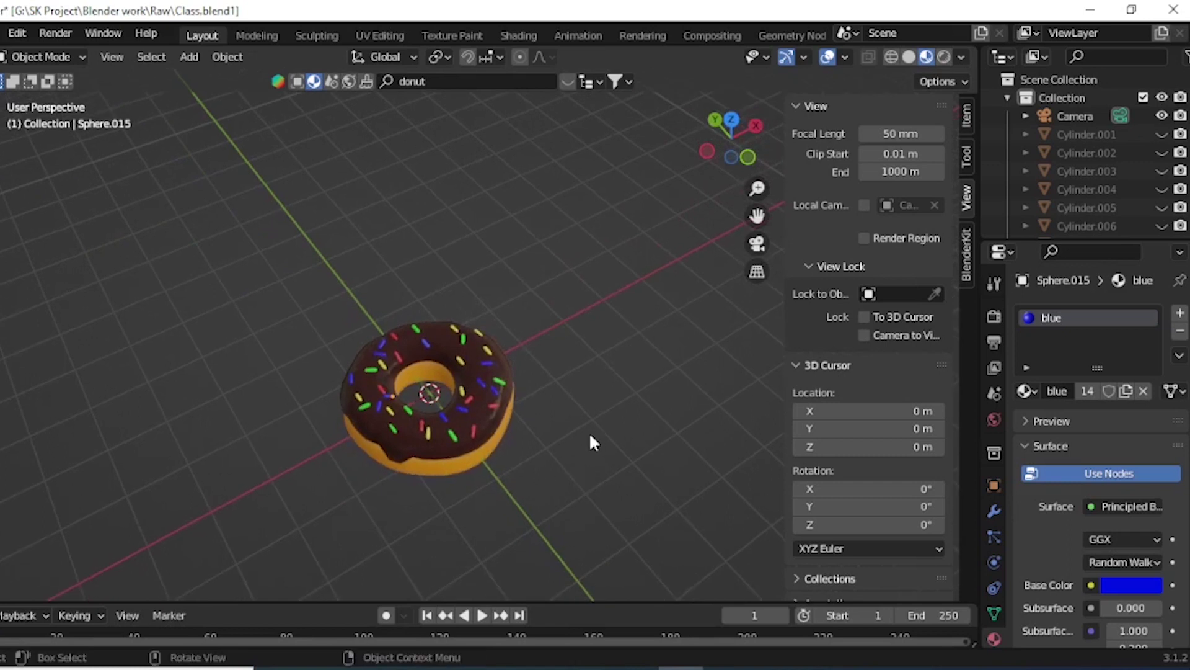
mouse_move(582, 434)
middle_mouse_down()
mouse_move(399, 429)
mouse_move(595, 394)
mouse_move(451, 410)
middle_mouse_up()
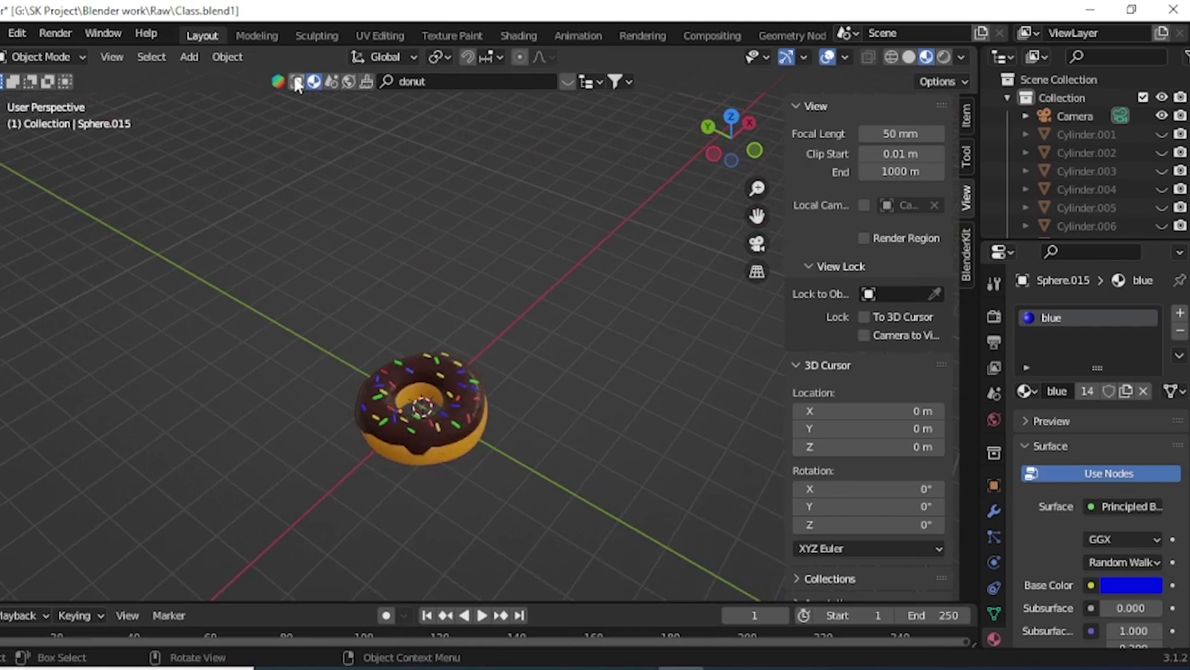
left_click(440, 79)
key("BackSpace")
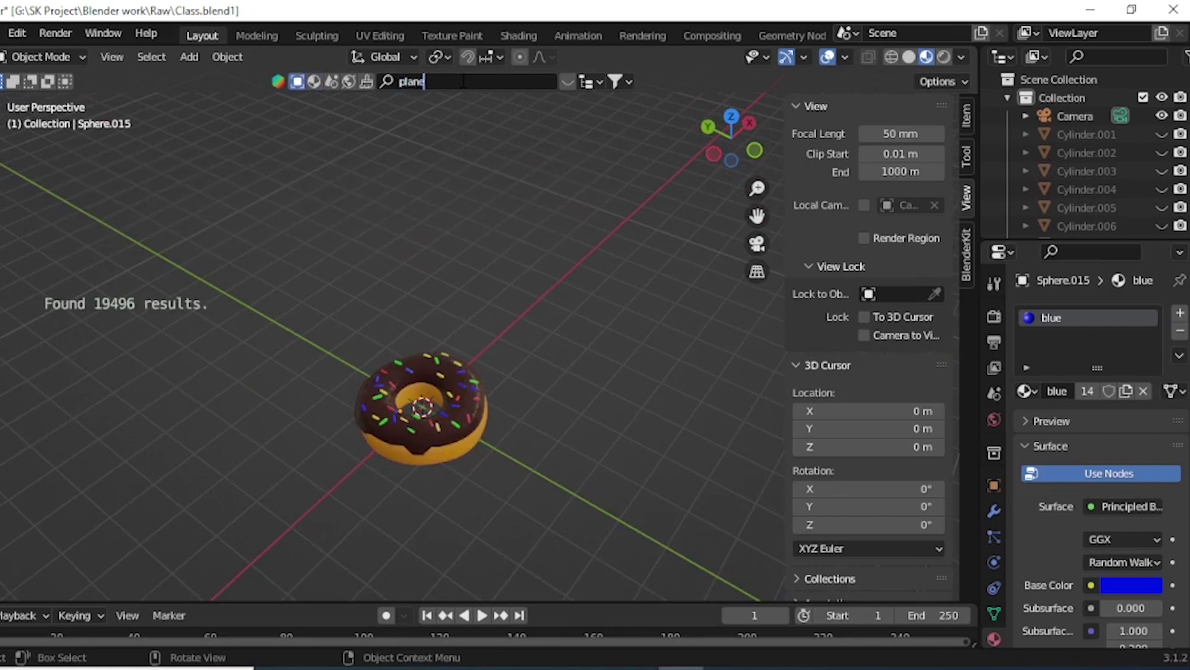
- Search BlenderKit for 'plate' instead of 'plane' and page through the results
key("Return")
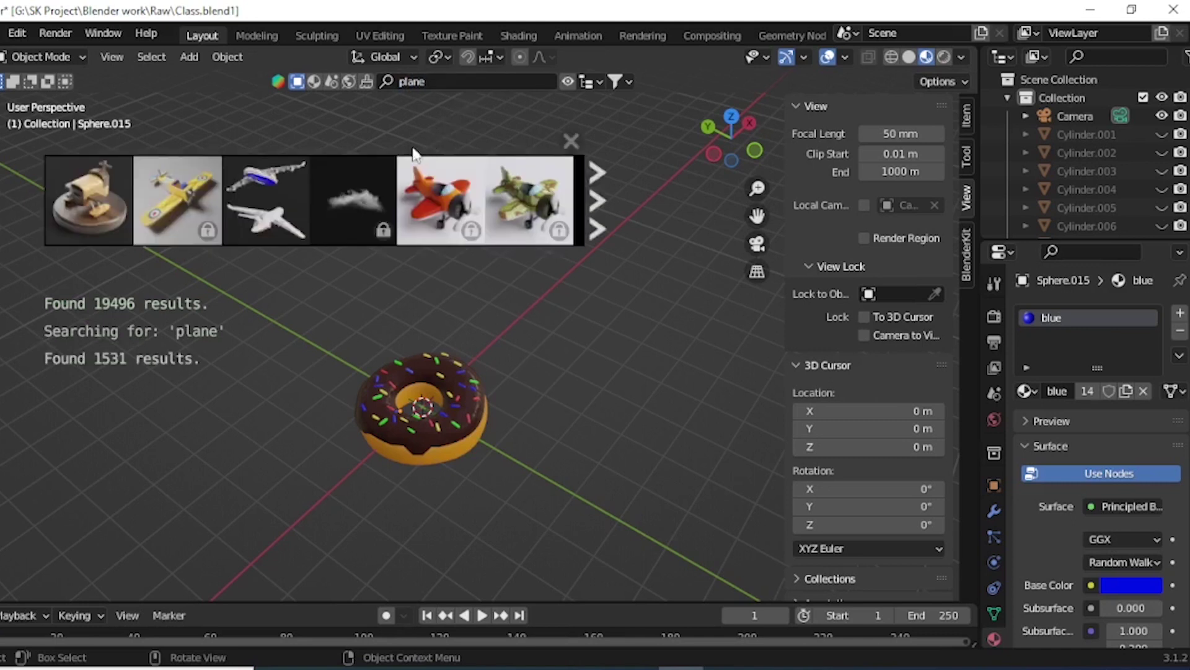
left_click(452, 81)
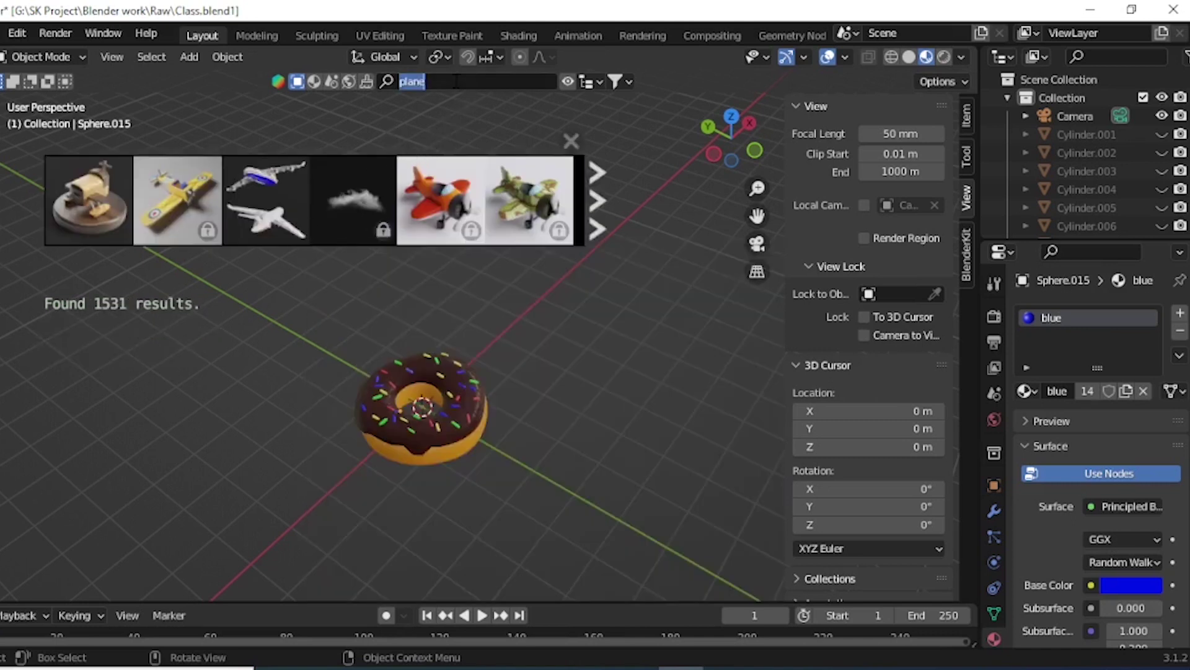
key("BackSpace")
key("Return")
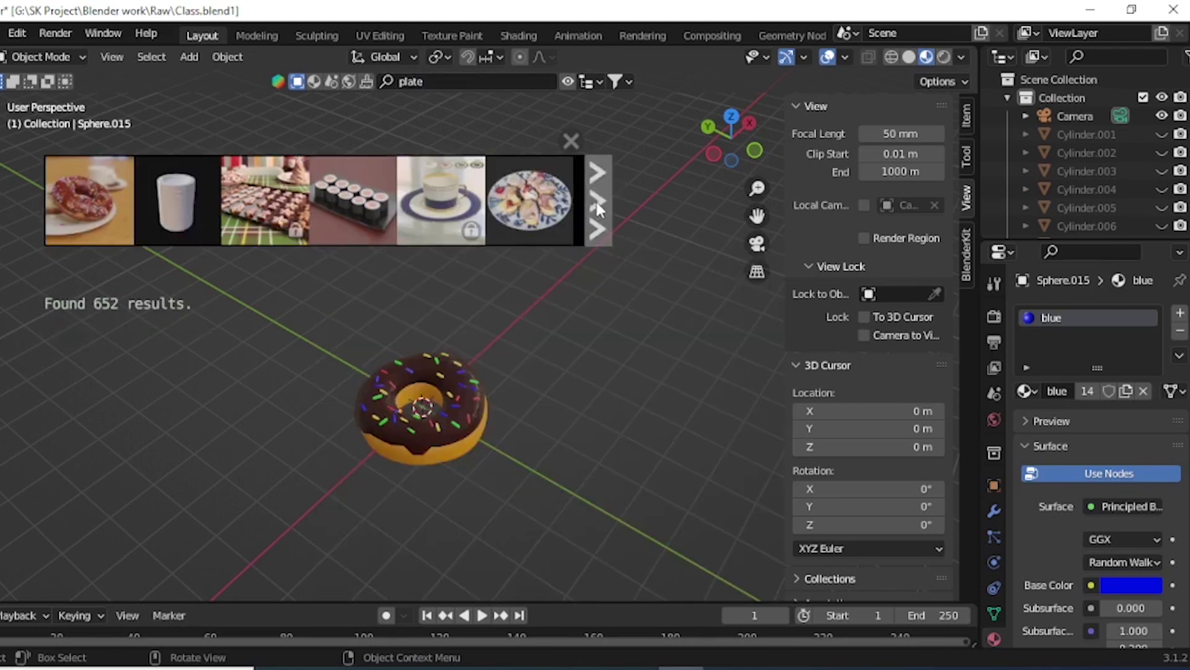
left_click(597, 200)
mouse_move(441, 200)
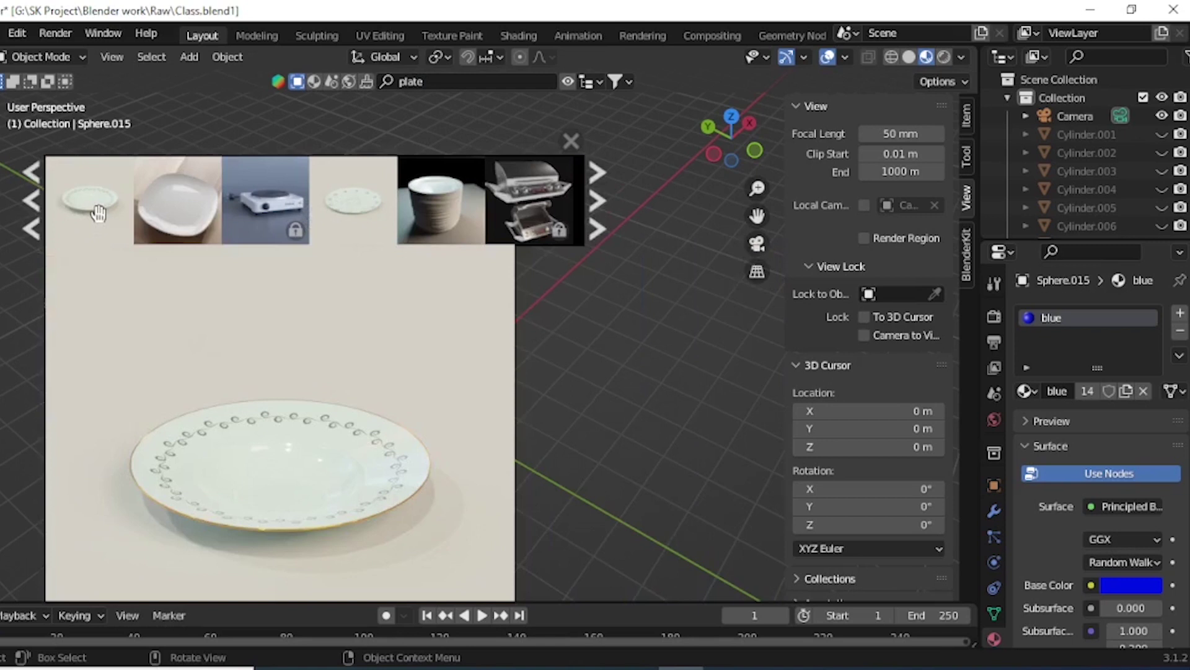
mouse_move(88, 199)
left_click(595, 221)
- Drag the white soup plate (Soup plate.002) into the scene near the donut and select it
left_click_drag(353, 200, 535, 388)
mouse_move(549, 407)
middle_mouse_down()
mouse_move(465, 484)
mouse_move(499, 330)
mouse_move(520, 403)
mouse_move(493, 381)
middle_mouse_up()
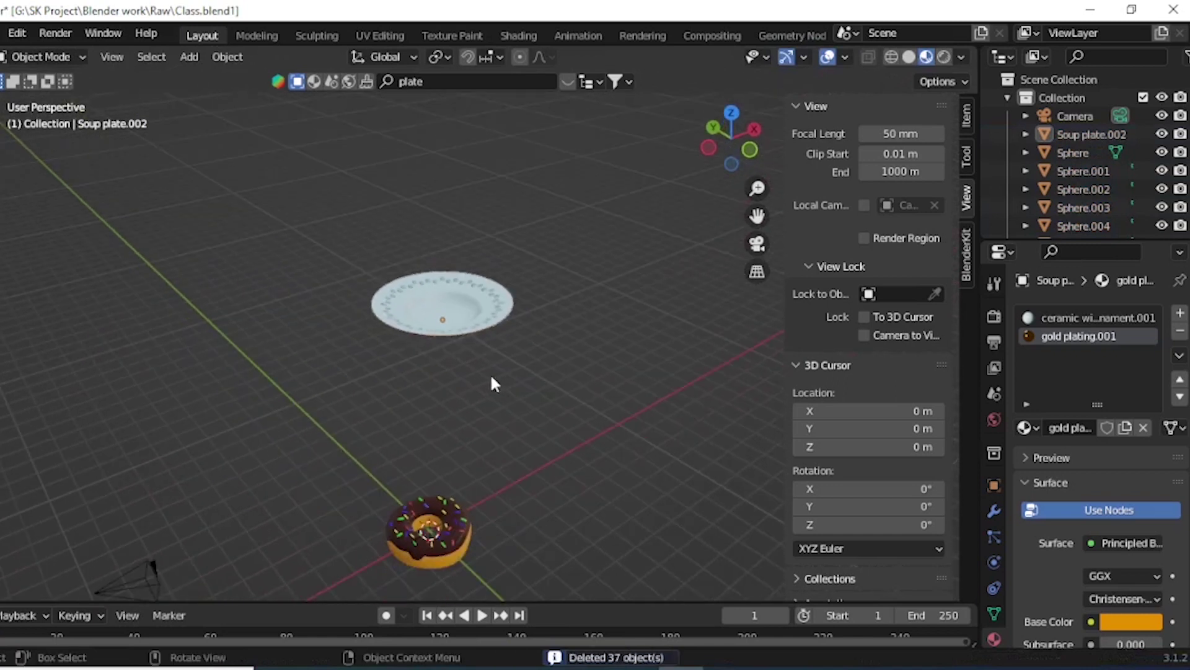
left_click(441, 303)
- Move the soup plate vertically toward the donut, then switch to a front view
key("g")
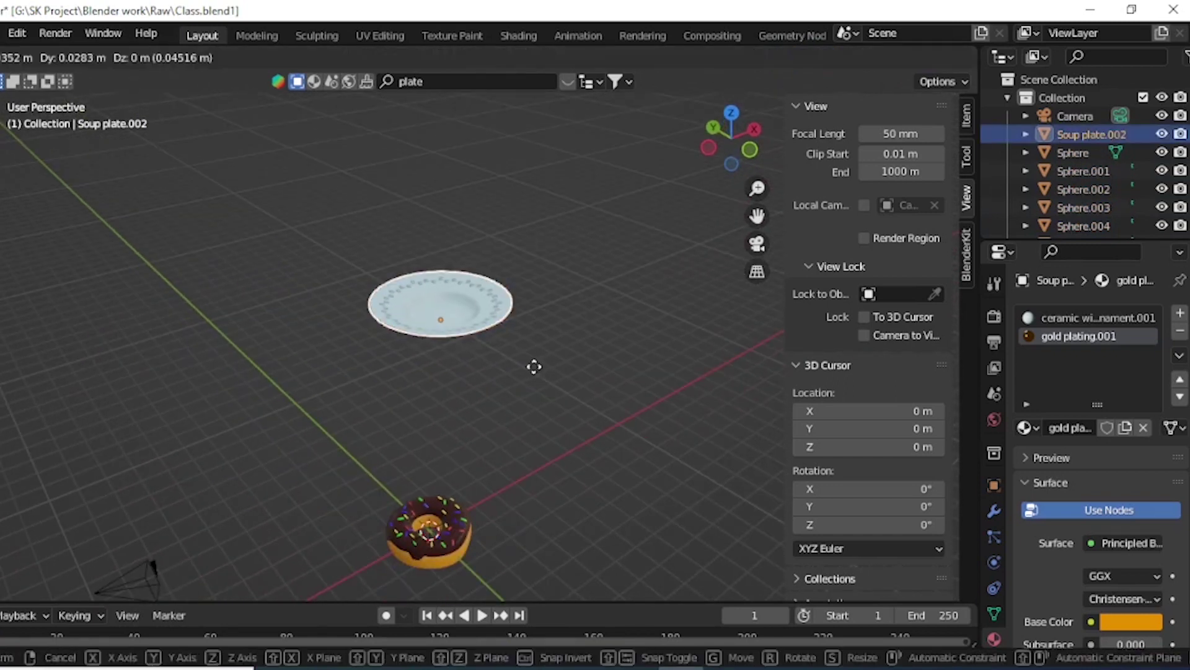
key("z")
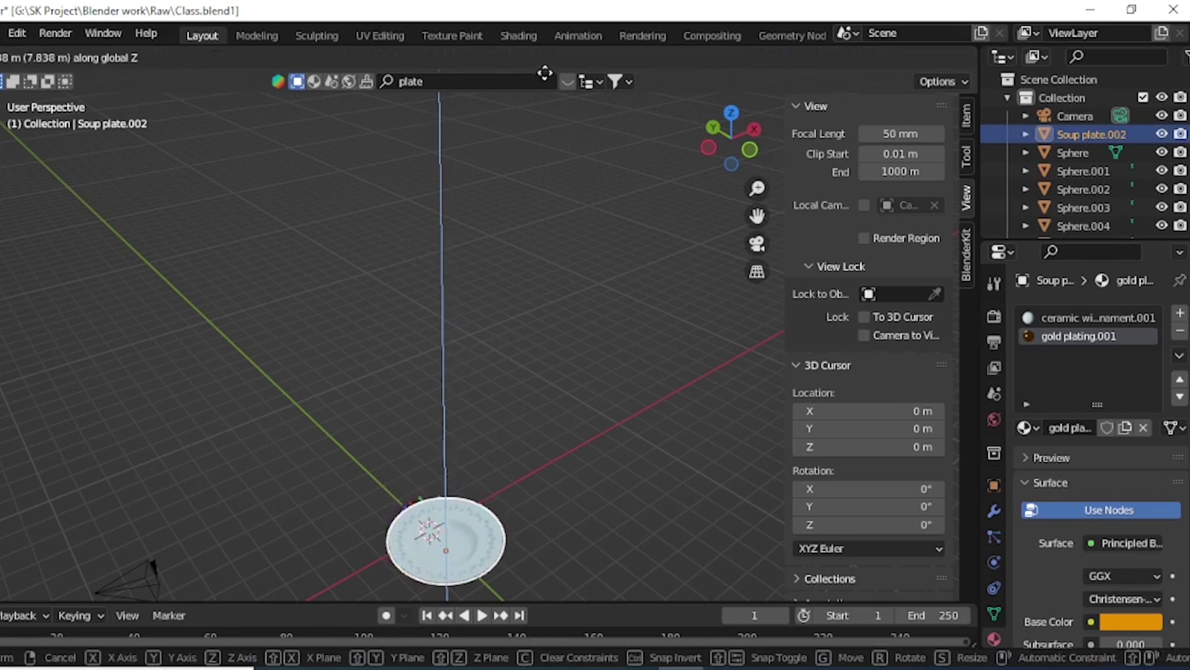
left_click(552, 95)
middle_click_drag(567, 210, 649, 124)
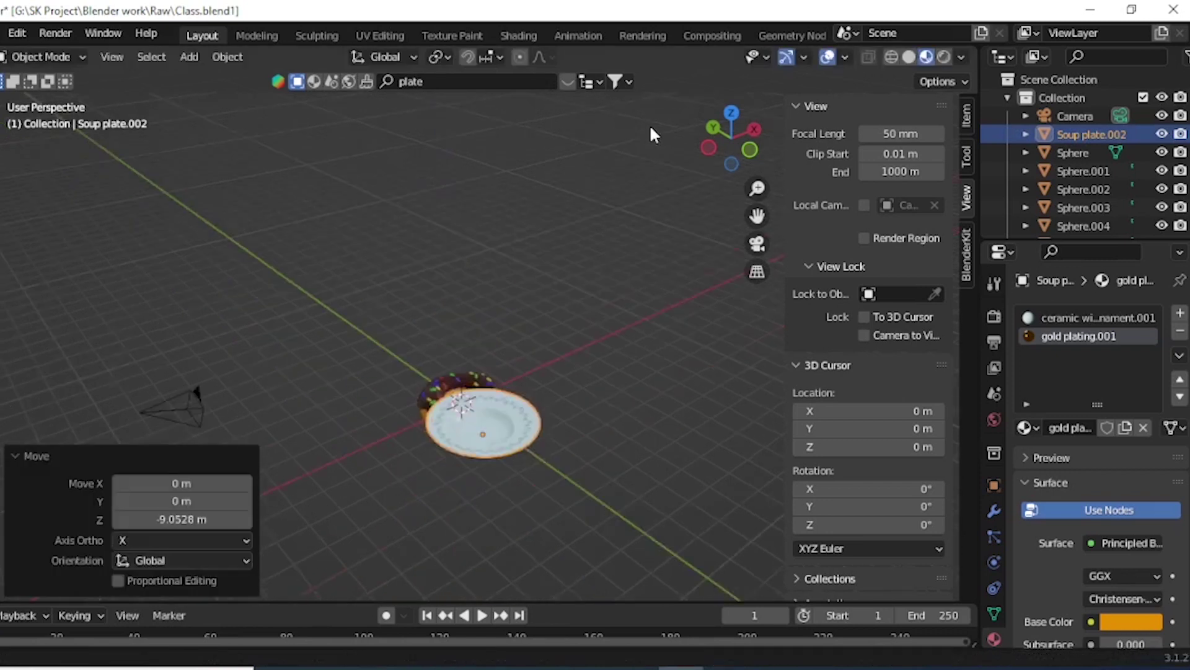
key("grave")
left_click(430, 277)
scroll(546, 366, "up", 5)
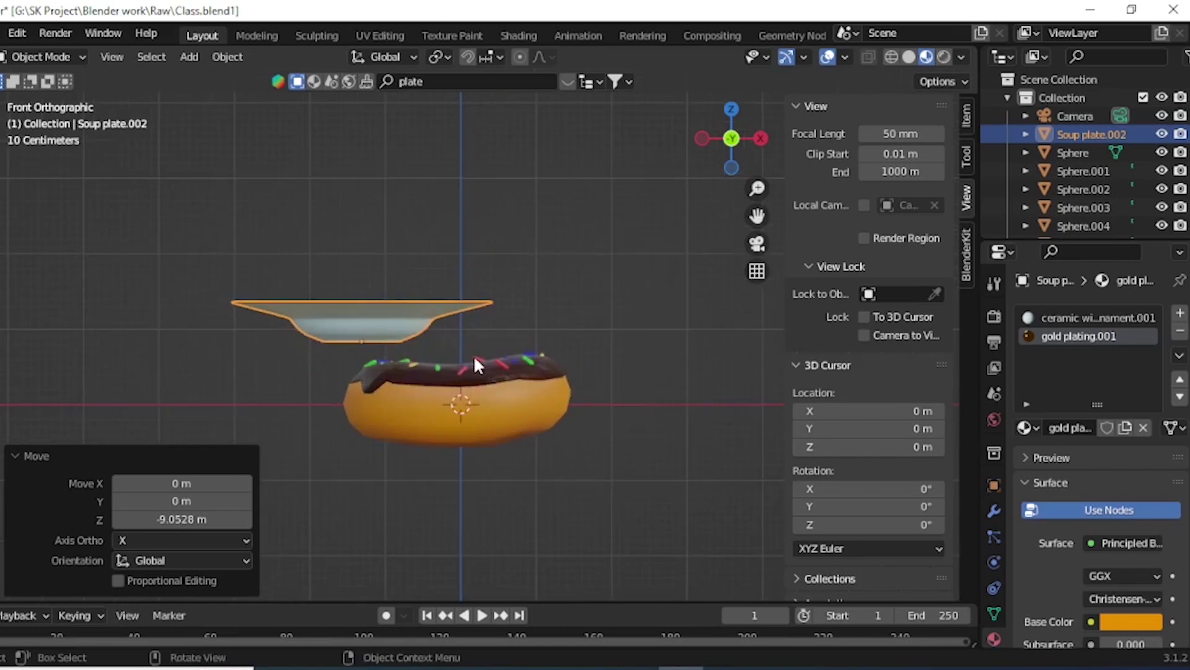
- Shift the plate along X and down below the donut, and scale it by 1.473
key("g")
key("x")
left_click(567, 366)
key("g")
key("z")
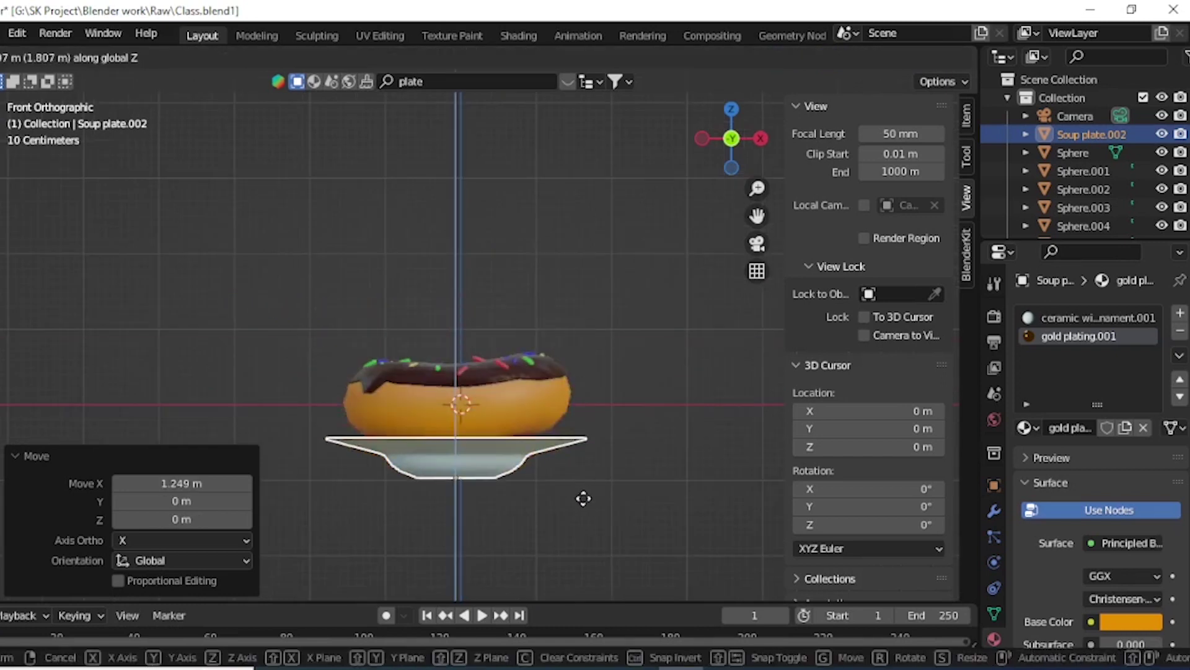
left_click(583, 497)
key("s")
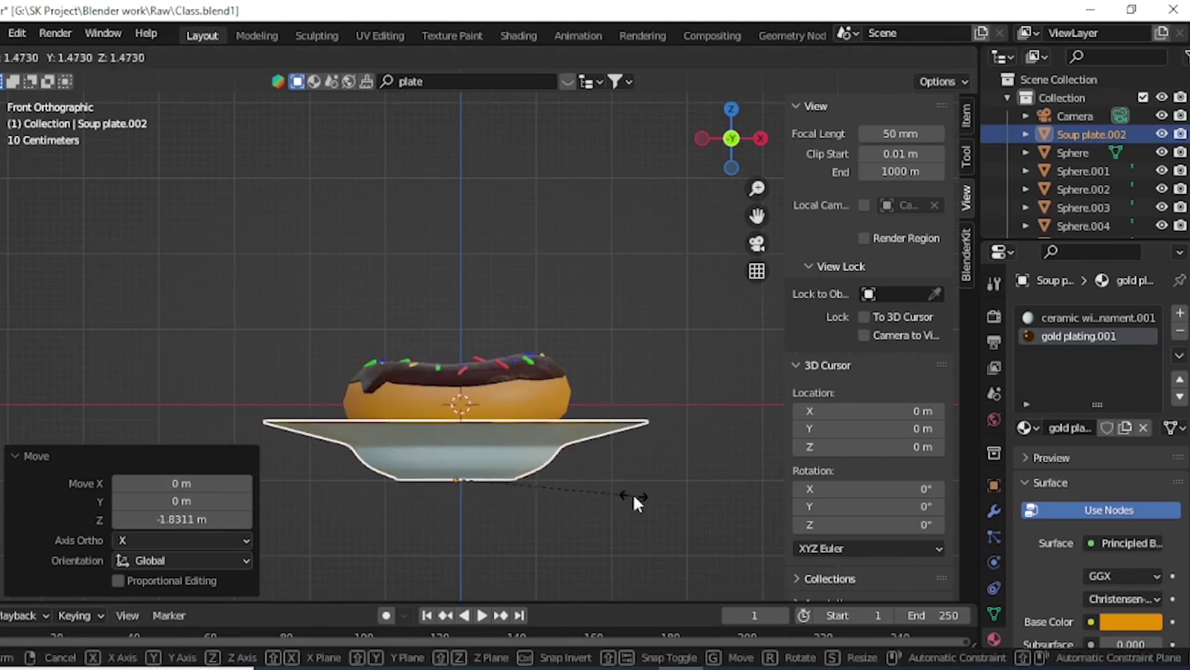
left_click(634, 497)
- Centre the plate under the donut along Y, checking from the bottom view
key("grave")
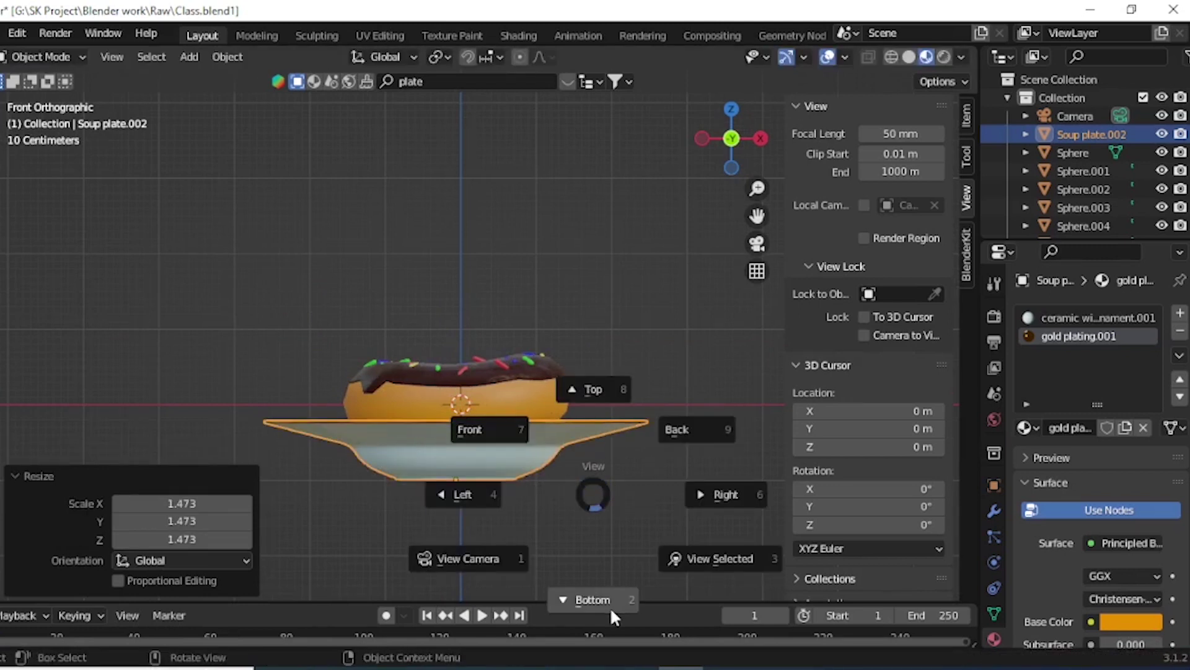
left_click(610, 604)
key("g")
key("y")
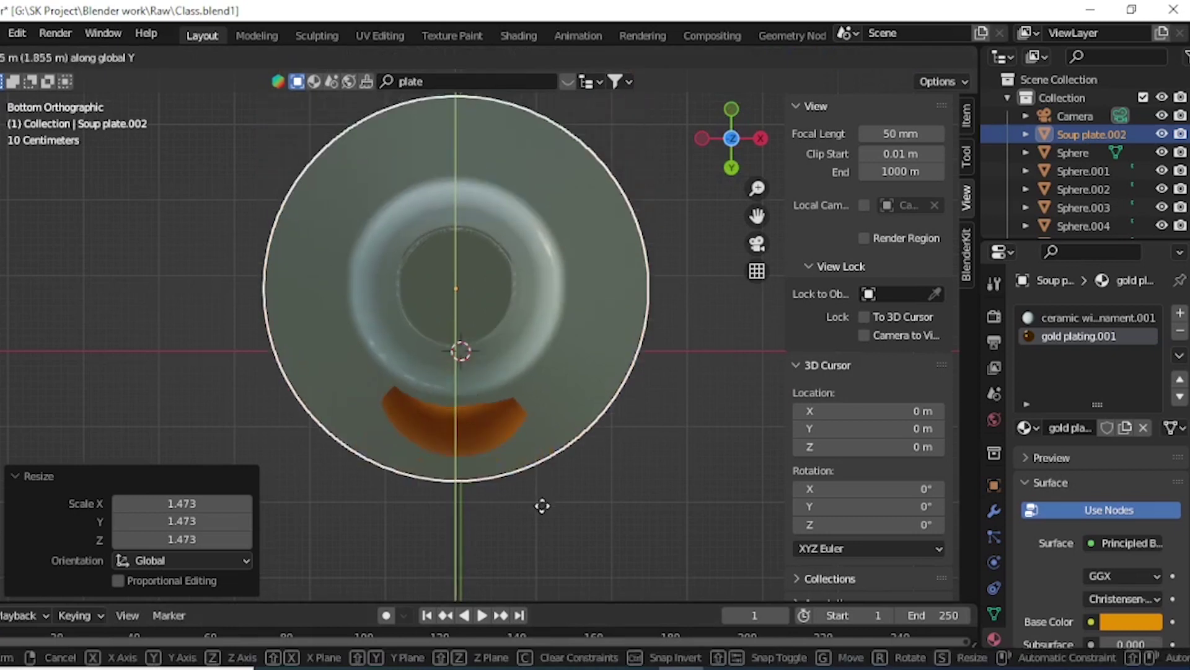
left_click(550, 560)
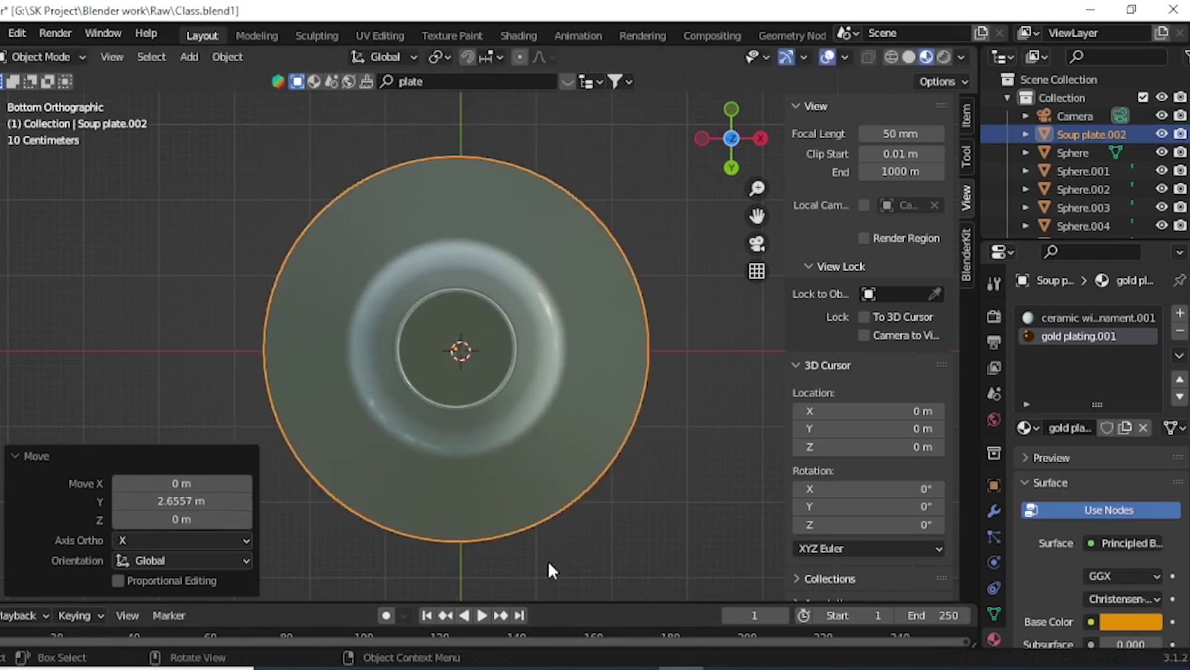
mouse_move(543, 427)
middle_mouse_down()
mouse_move(537, 531)
mouse_move(537, 476)
middle_mouse_up()
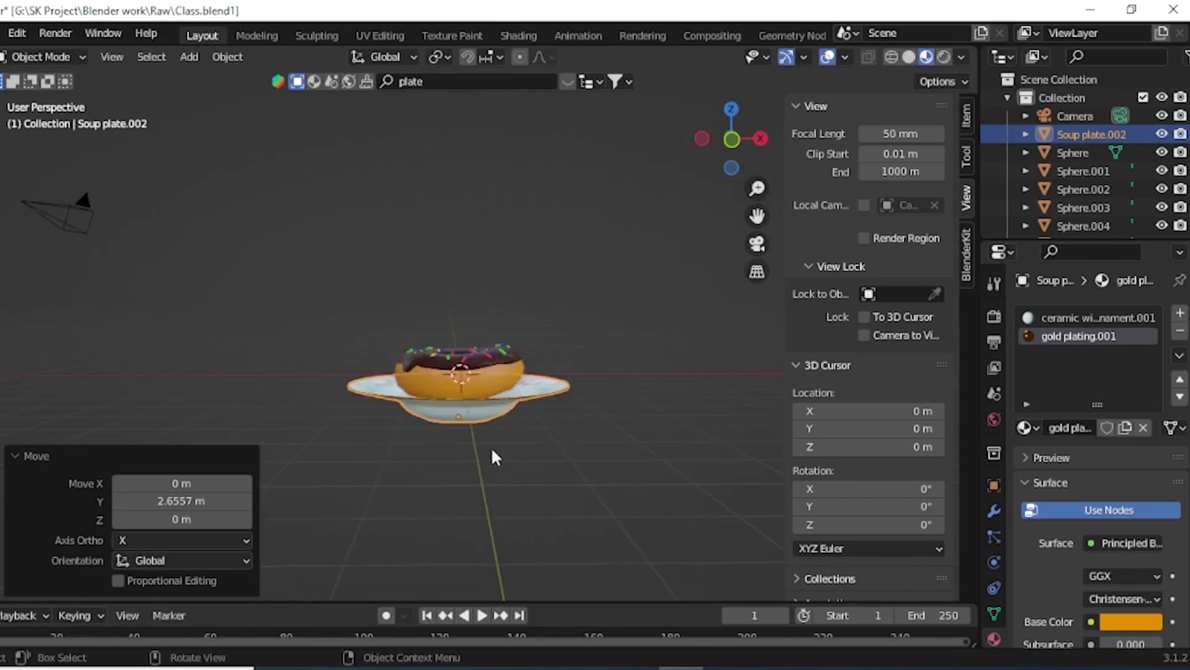
- Box-select the donut and its sprinkle spheres and raise them onto the plate
left_click_drag(310, 283, 583, 435)
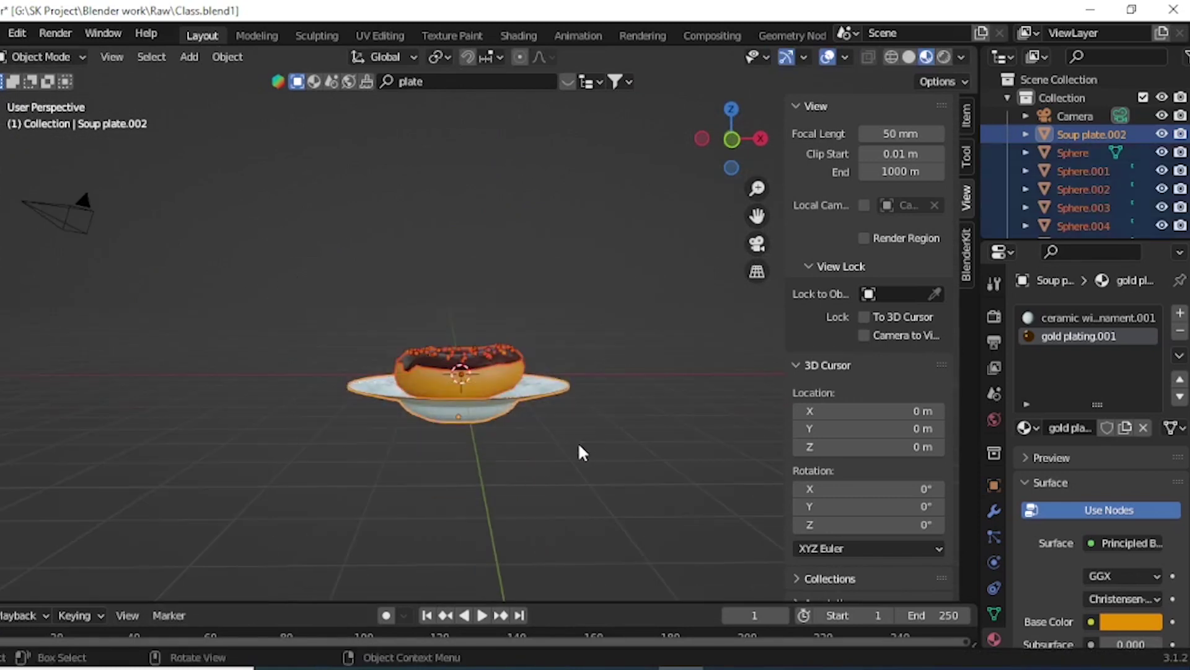
key("g")
key("z")
left_click(565, 313)
mouse_move(565, 314)
middle_mouse_down()
mouse_move(562, 385)
mouse_move(538, 311)
mouse_move(542, 336)
middle_mouse_up()
- Add a plane mesh at the origin beneath the plate and donut
scroll(545, 300, "up", 2)
scroll(545, 300, "up", 2)
scroll(542, 337, "up", 2)
scroll(542, 337, "down", 3)
key("shift+a")
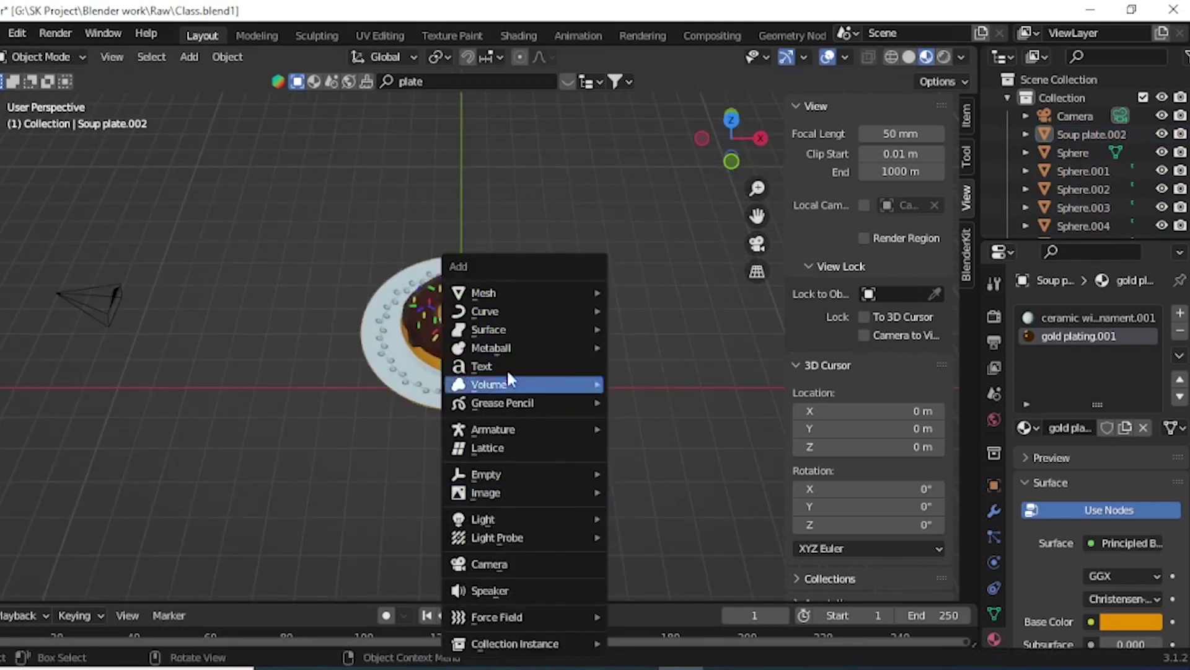
left_click(648, 292)
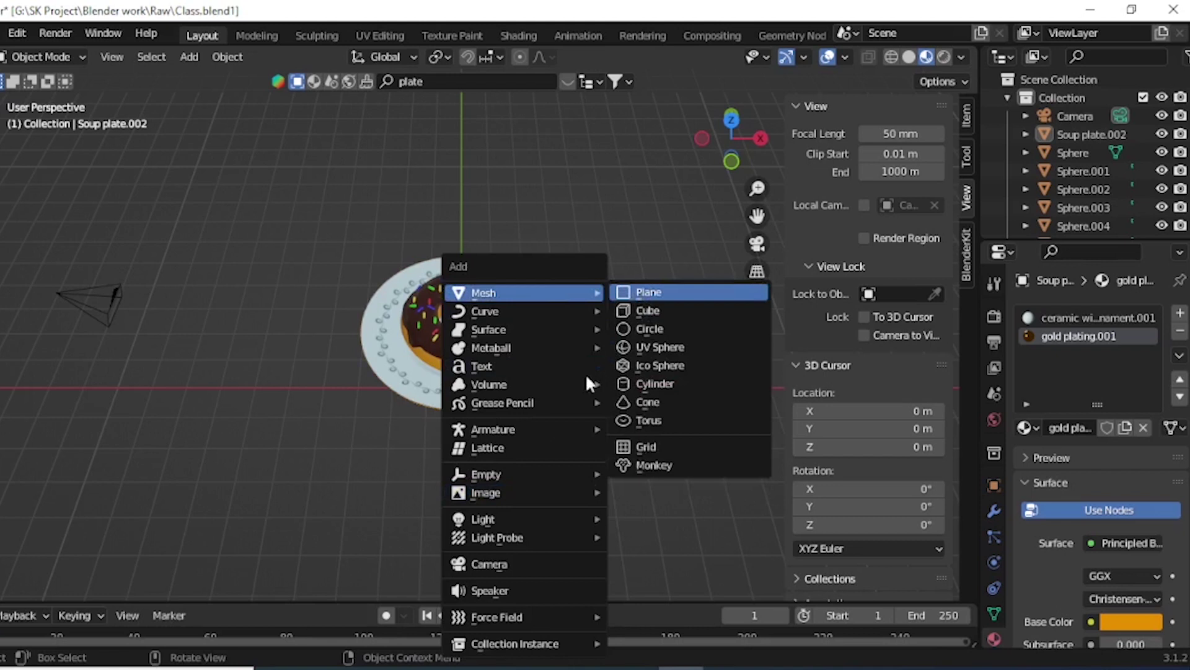
- Scale the plane up 24 times, then down to 0.711, forming a large floor
key("s")
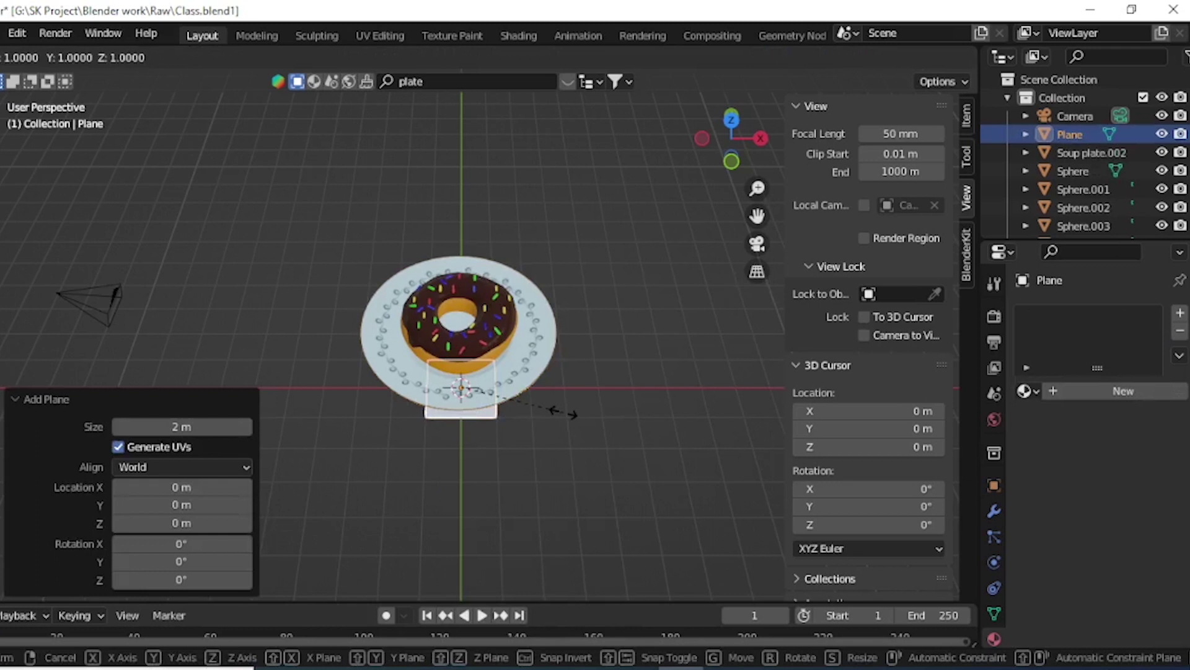
type("2")
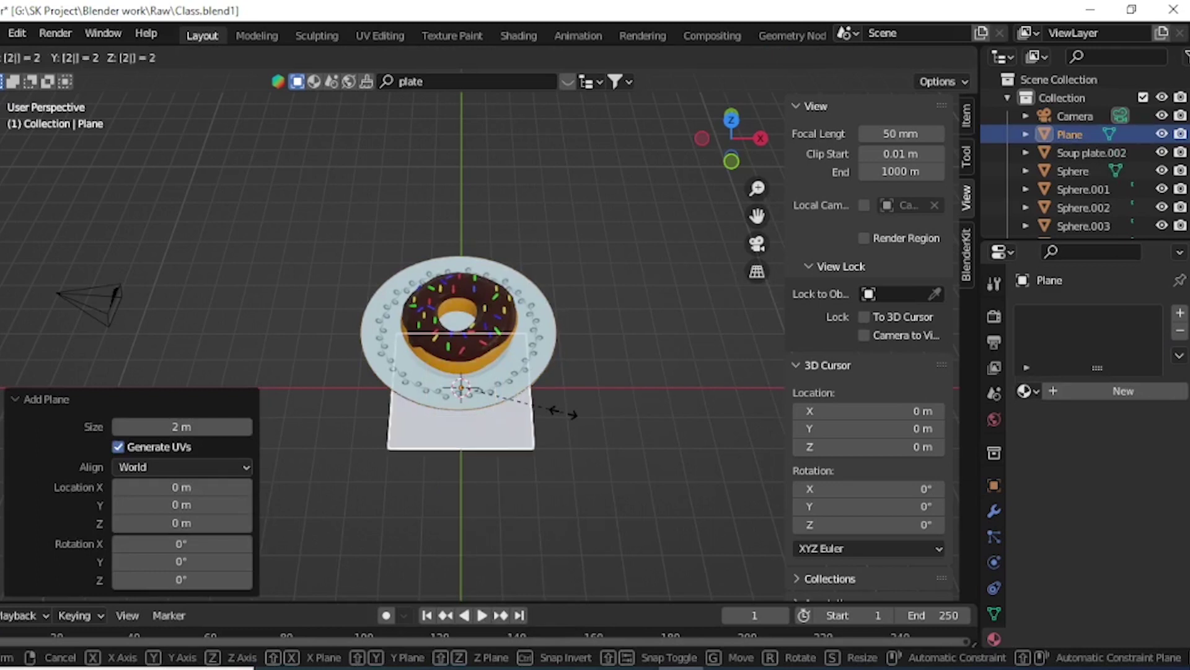
type("4")
key("Return")
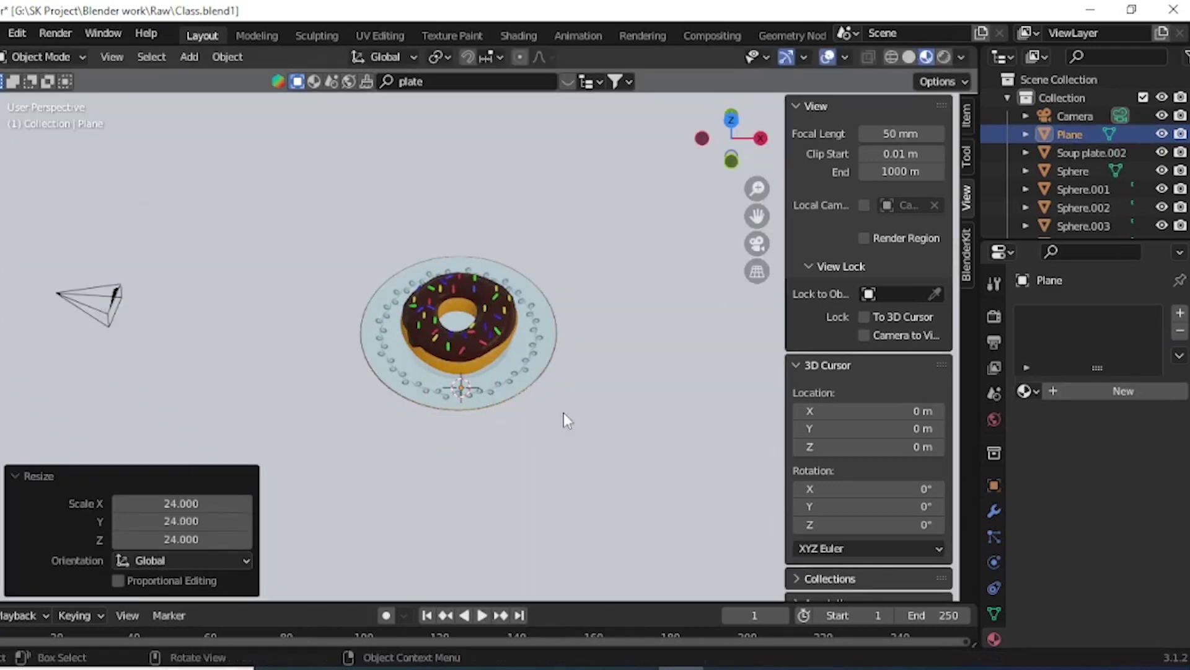
key("s")
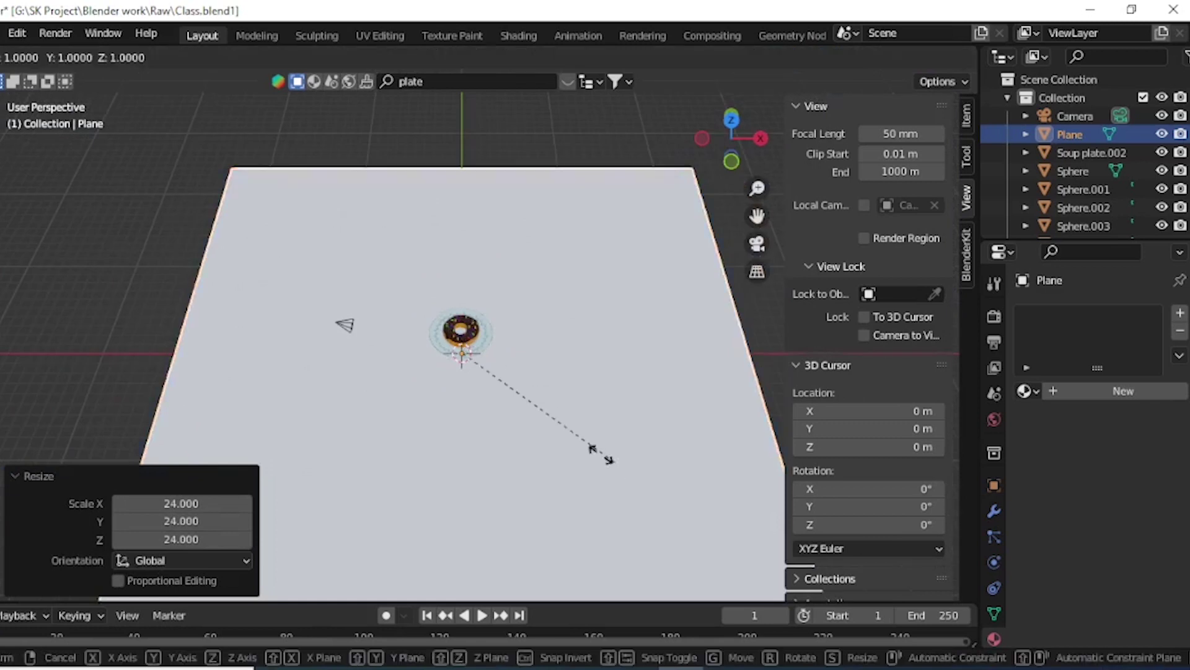
left_click(569, 427)
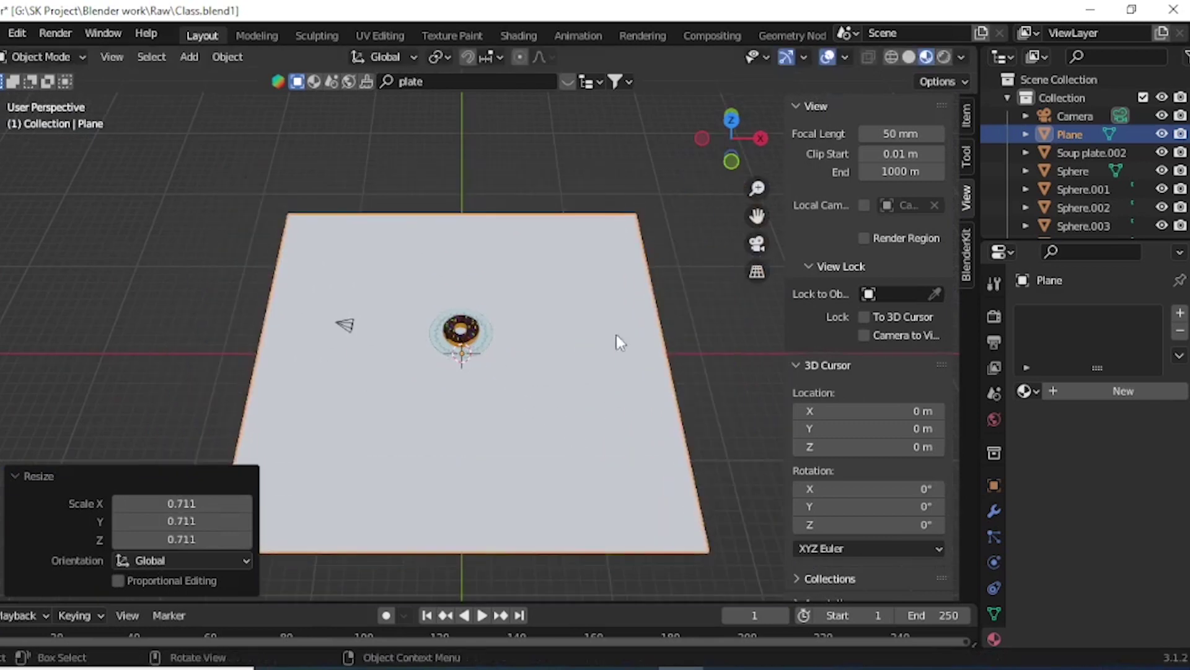
scroll(617, 335, "up", 3)
scroll(539, 352, "up", 2)
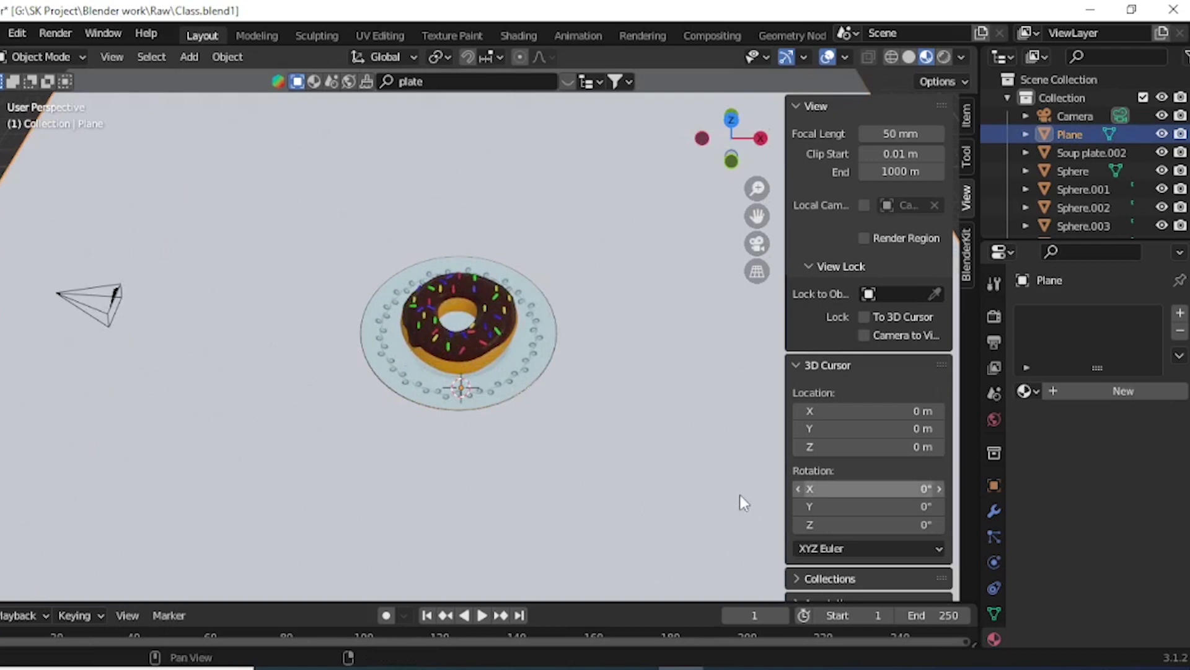
- Create a new material for the ground plane with a black base colour
left_click(1051, 392)
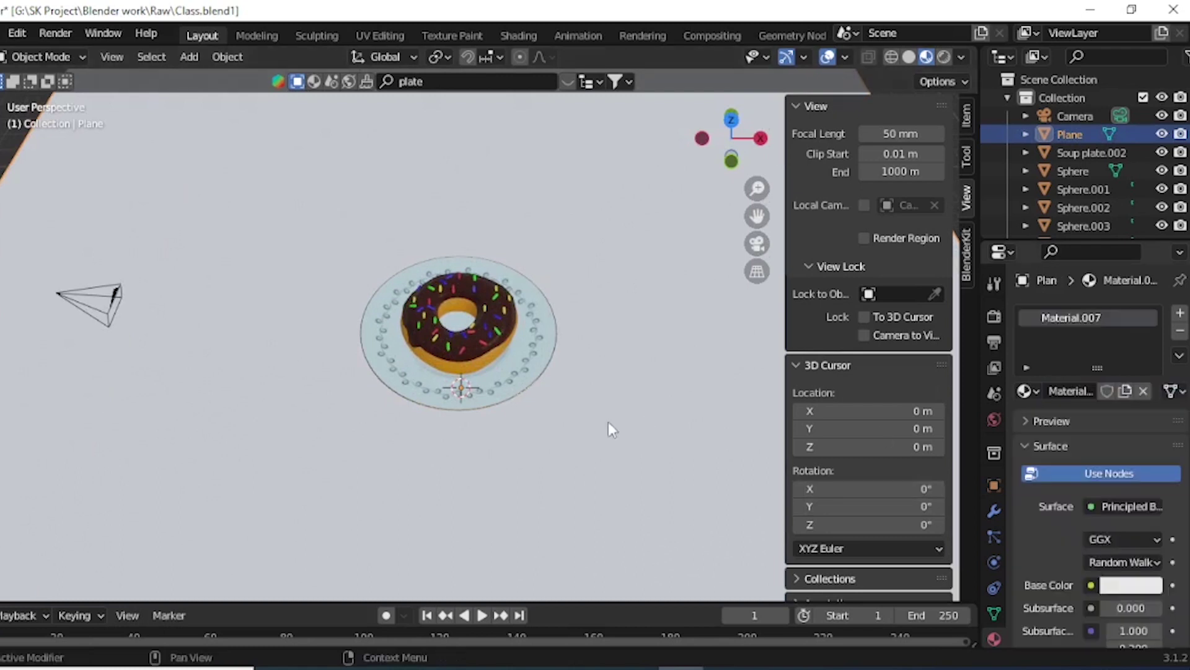
left_click(1131, 585)
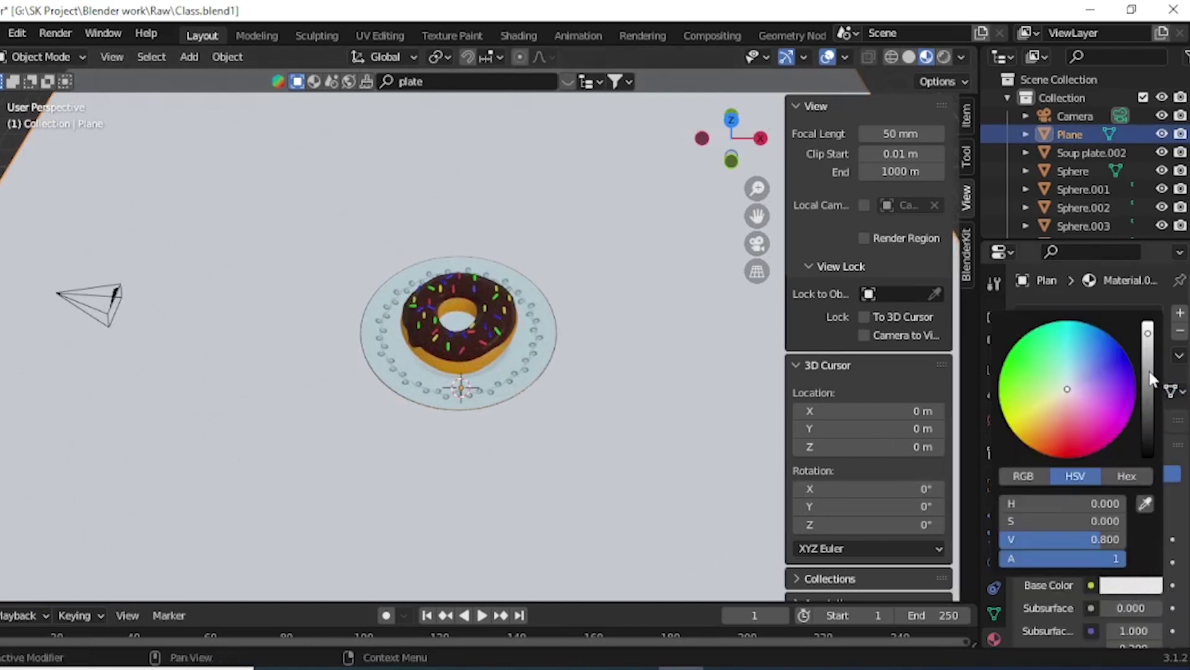
left_click_drag(1149, 380, 1145, 455)
scroll(1044, 573, "down", 3)
scroll(1044, 573, "down", 1)
scroll(1100, 605, "down", 1)
scroll(1061, 594, "down", 1)
- Set the plane material's Metallic and Roughness both to 0.300
left_click(1110, 539)
type("0")
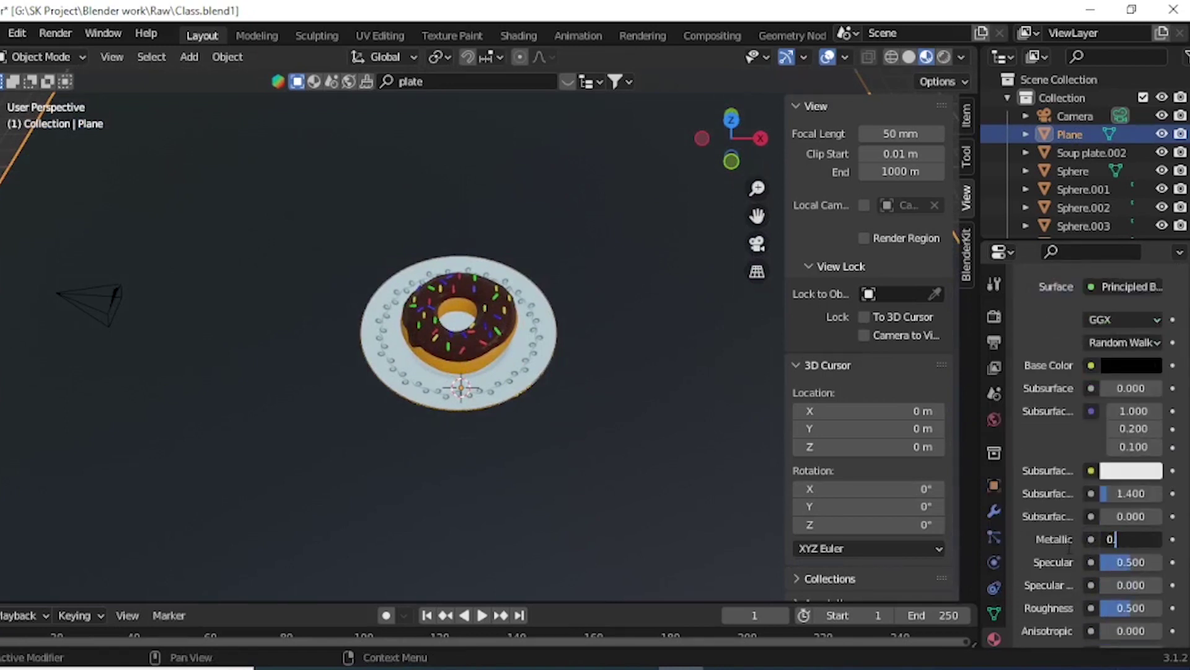
key("Return")
scroll(1051, 549, "down", 2)
scroll(1052, 549, "down", 1)
left_click(1130, 498)
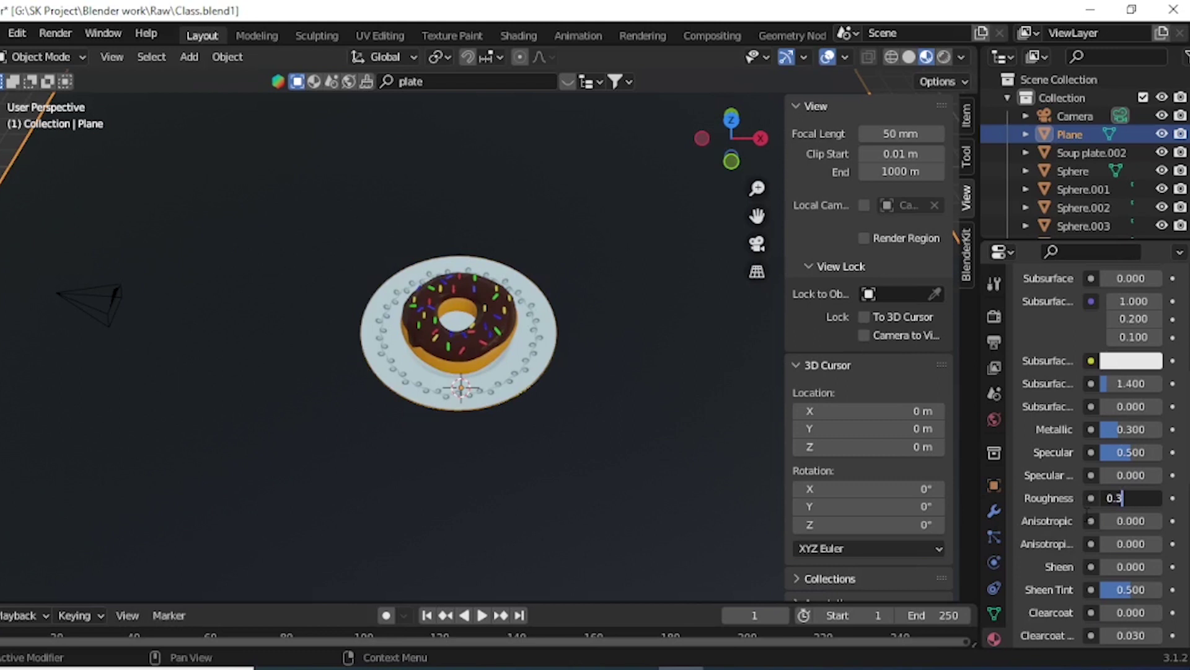
key("Return")
scroll(604, 229, "down", 4)
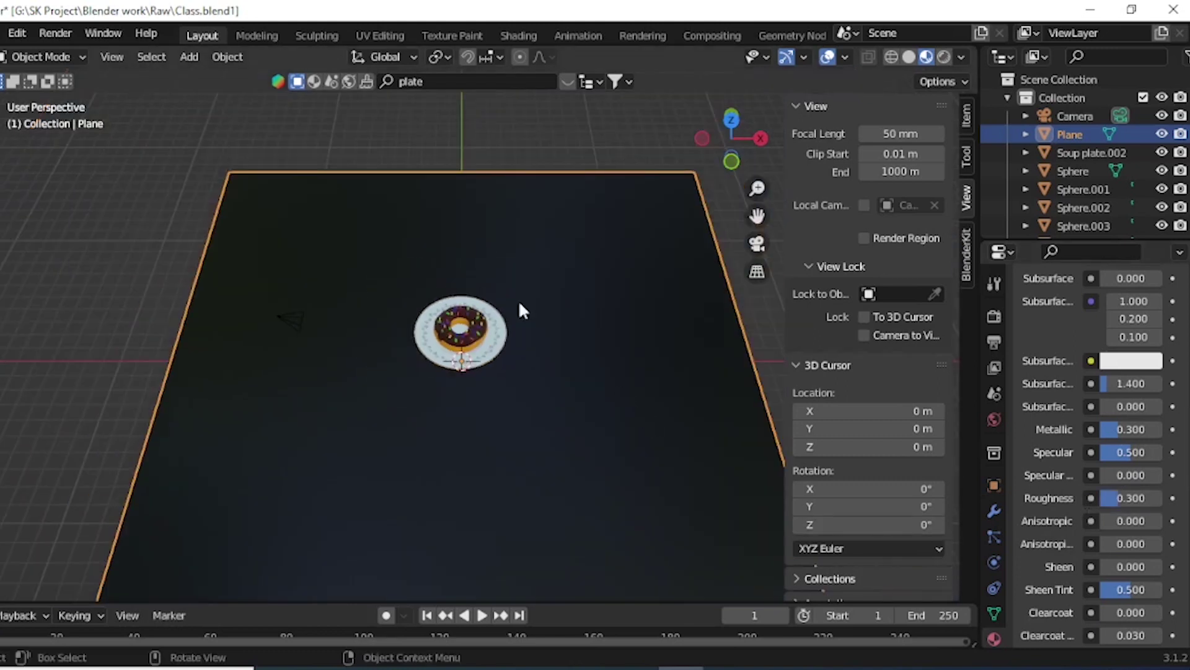
scroll(489, 327, "up", 2)
scroll(489, 328, "up", 1)
scroll(489, 328, "up", 1)
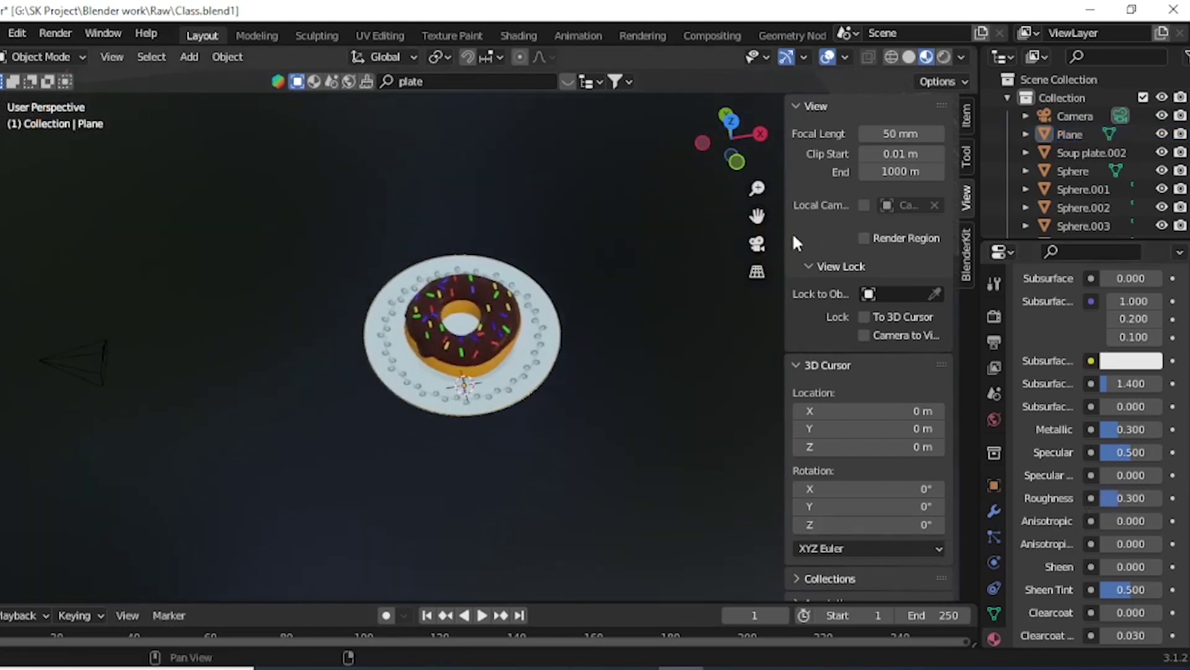
left_click(757, 243)
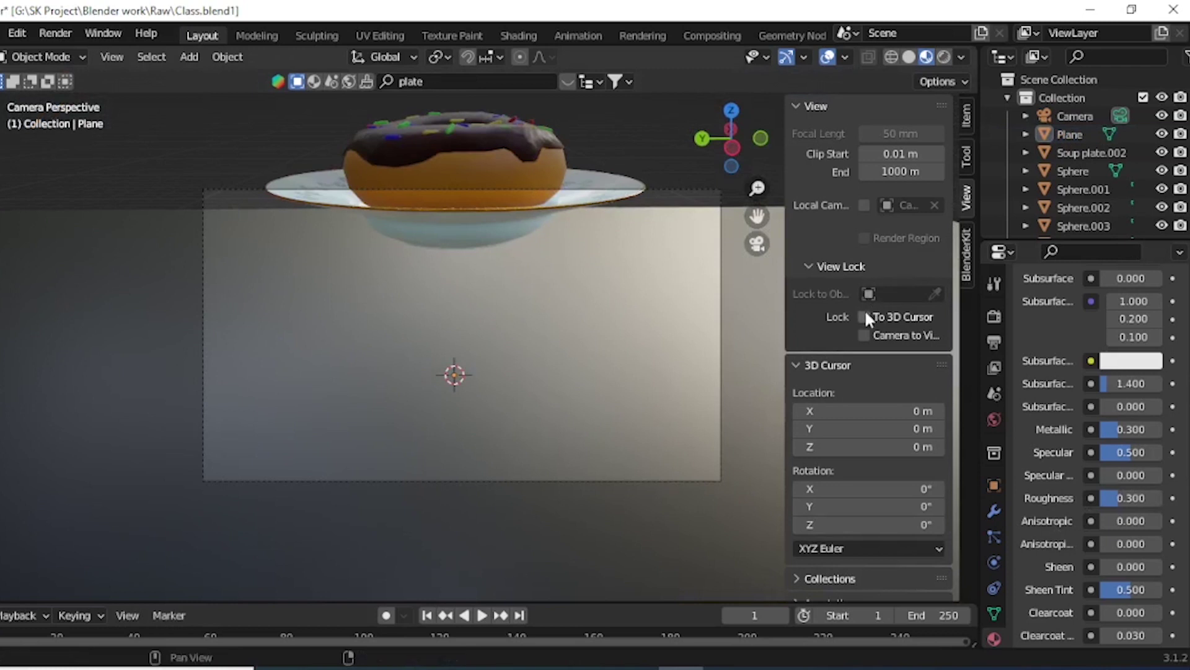
- Use Camera to View to frame the donut and plate from above, then preview in Rendered shading
left_click(865, 335)
mouse_move(424, 345)
middle_mouse_down()
mouse_move(445, 409)
mouse_move(432, 392)
mouse_move(410, 398)
middle_mouse_up()
scroll(434, 375, "down", 2)
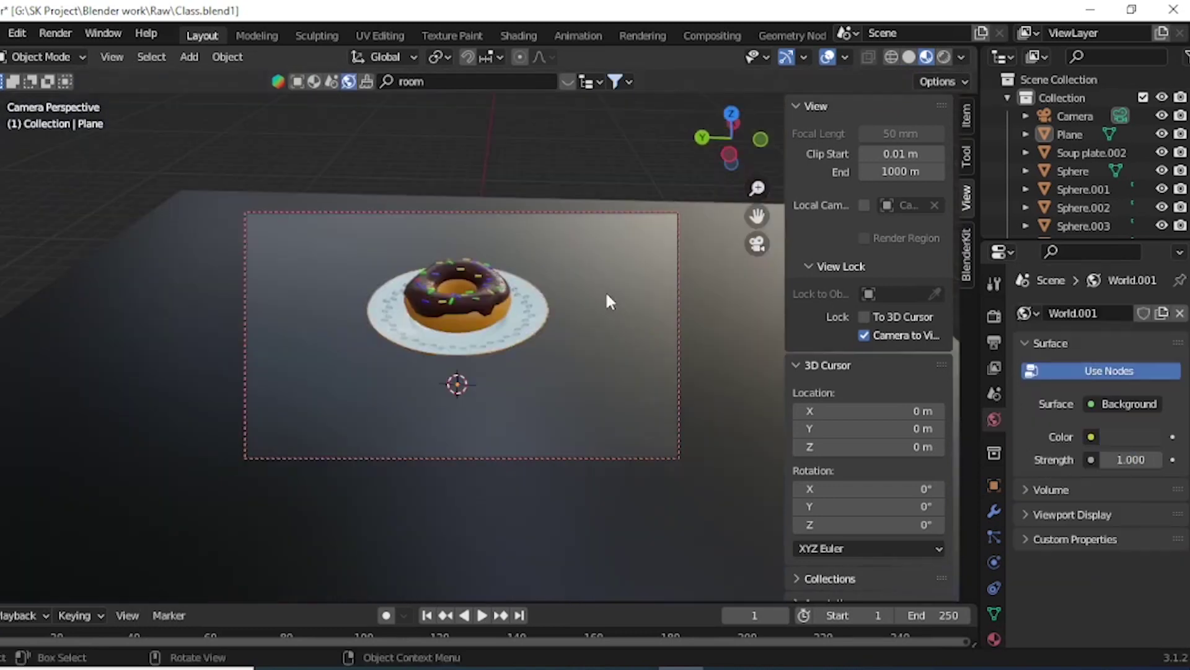
mouse_move(608, 302)
middle_mouse_down()
mouse_move(571, 353)
mouse_move(587, 350)
middle_mouse_up()
scroll(590, 348, "down", 2)
scroll(579, 349, "up", 3)
left_click(865, 336)
left_click(945, 57)
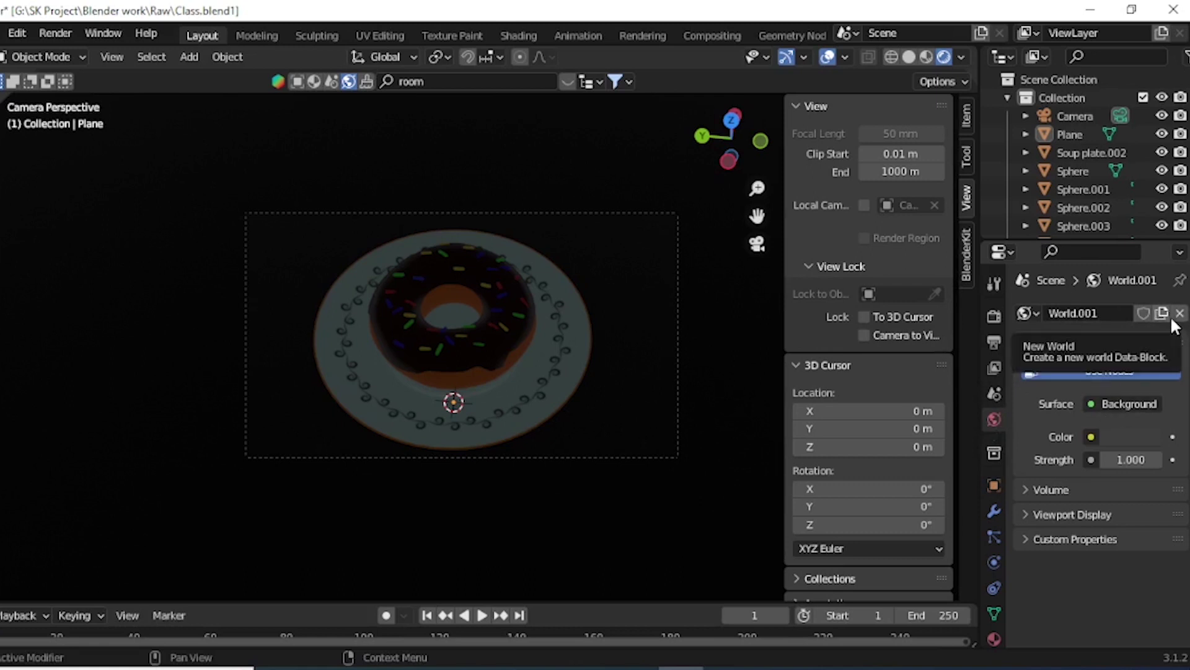
- Replace World.001 with a new World.002 and search BlenderKit for 'room' HDRIs
left_click(1180, 314)
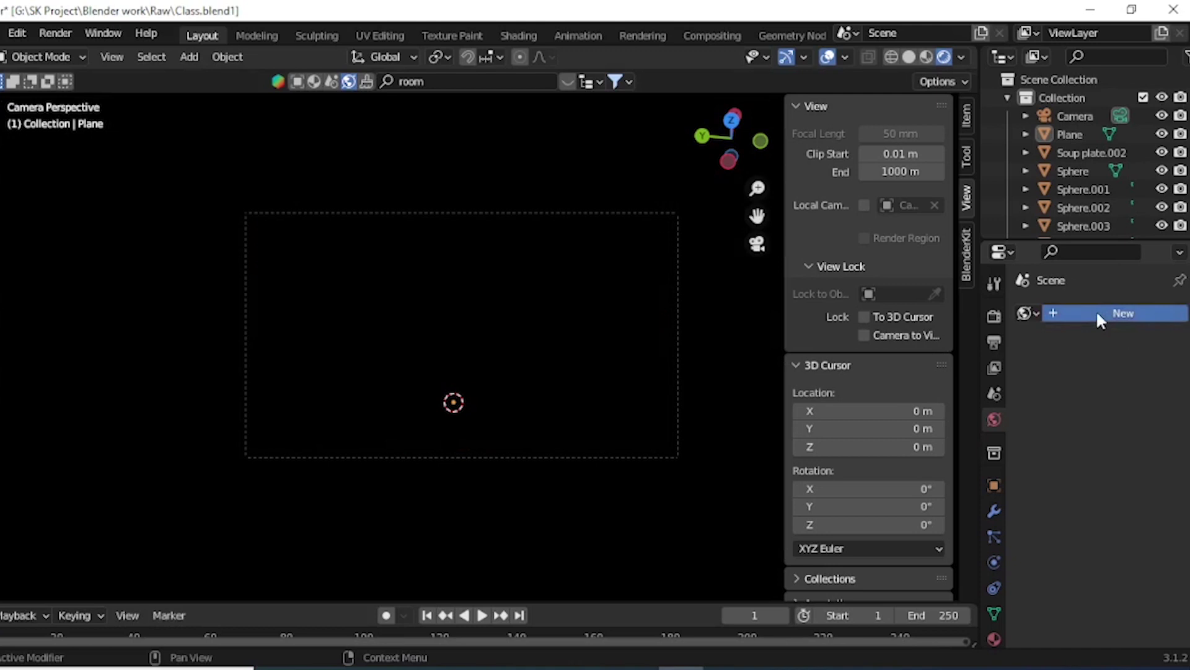
left_click(1096, 312)
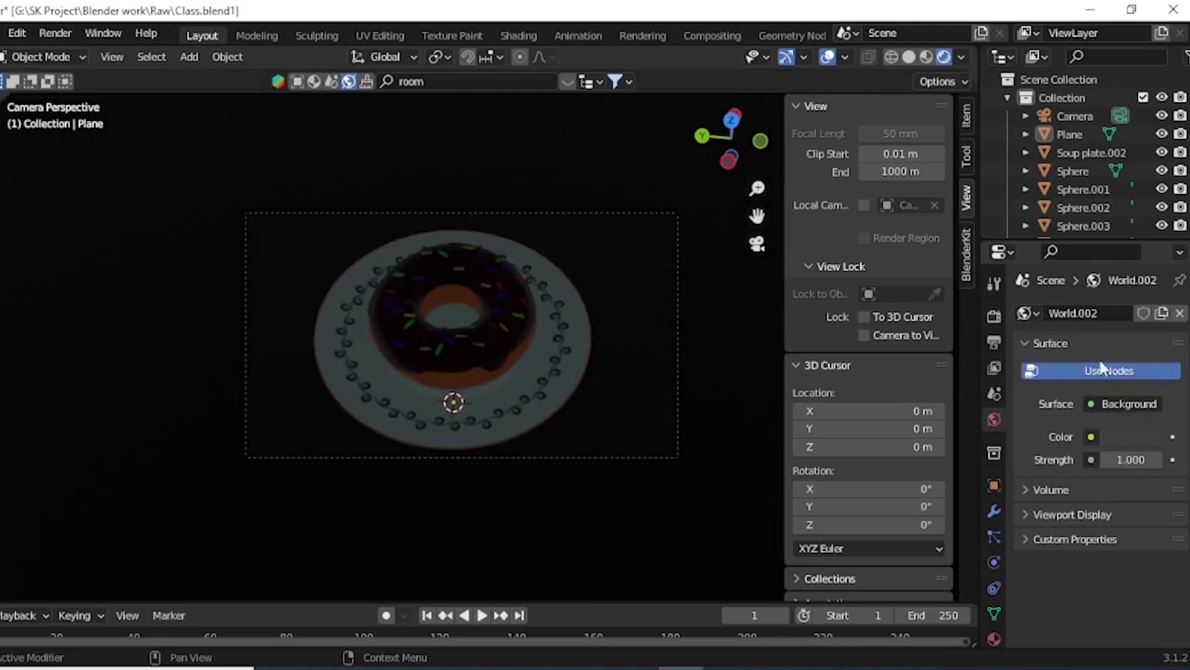
left_click(1091, 436)
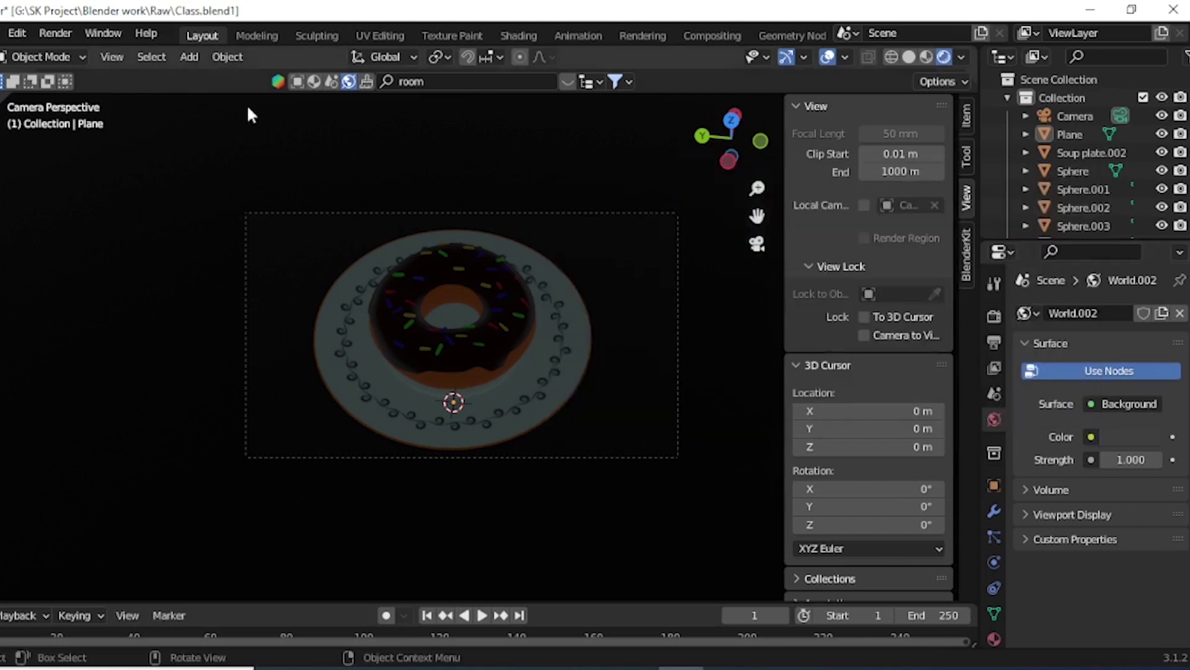
left_click(349, 81)
left_click(455, 86)
key("Return")
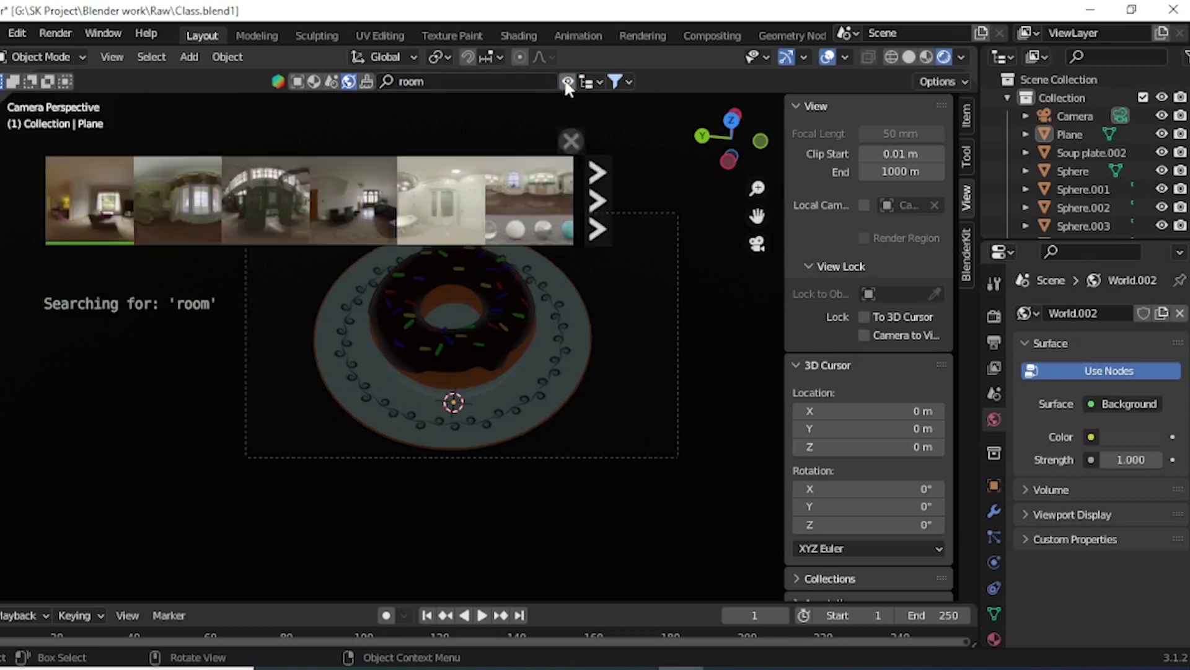
mouse_move(440, 199)
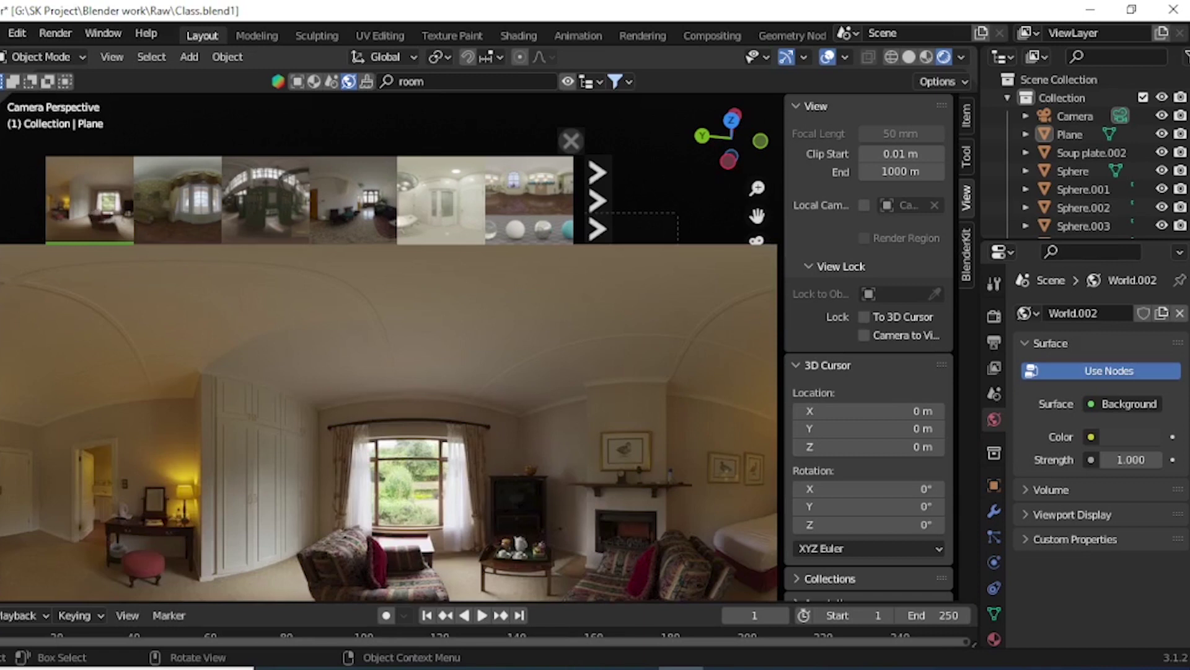
- Apply the Lythwood Room HDRI at 2048 resolution and close the BlenderKit asset bar
left_click(98, 208)
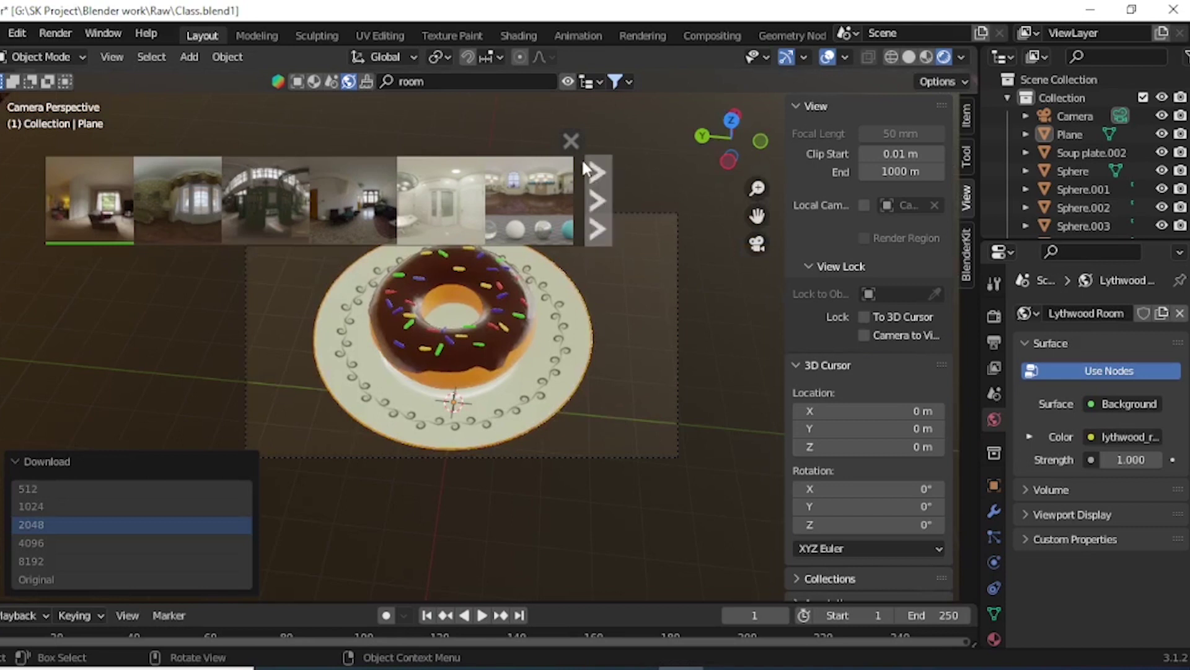
left_click(573, 144)
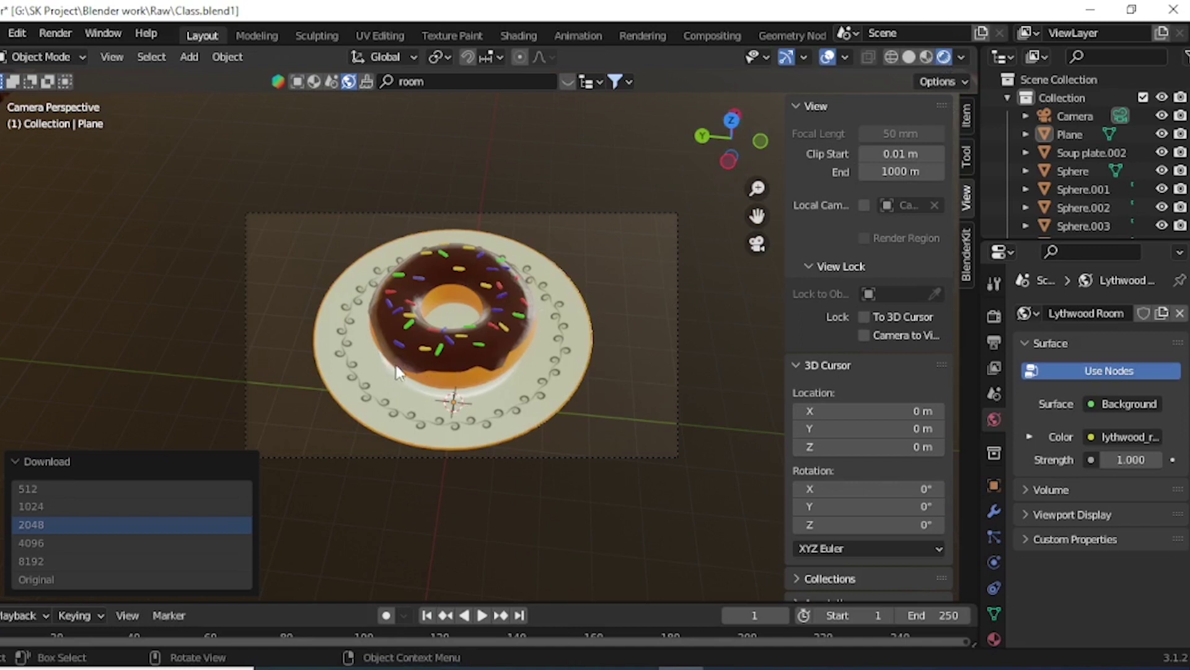
middle_click_drag(396, 381, 393, 372)
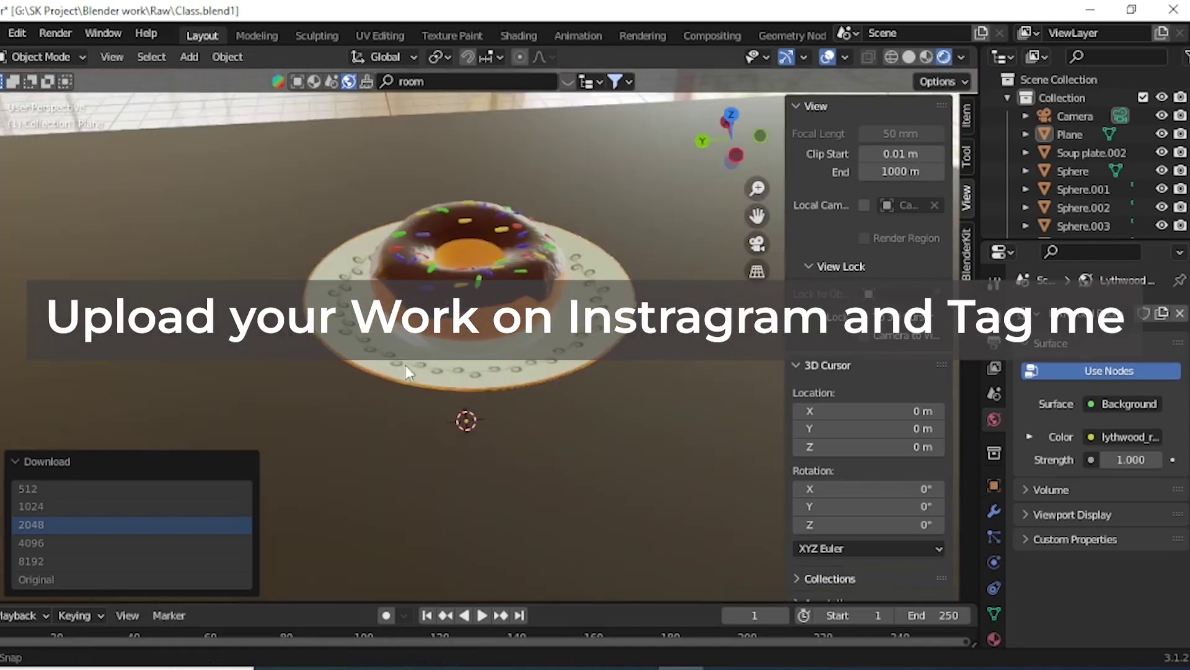
left_click(757, 243)
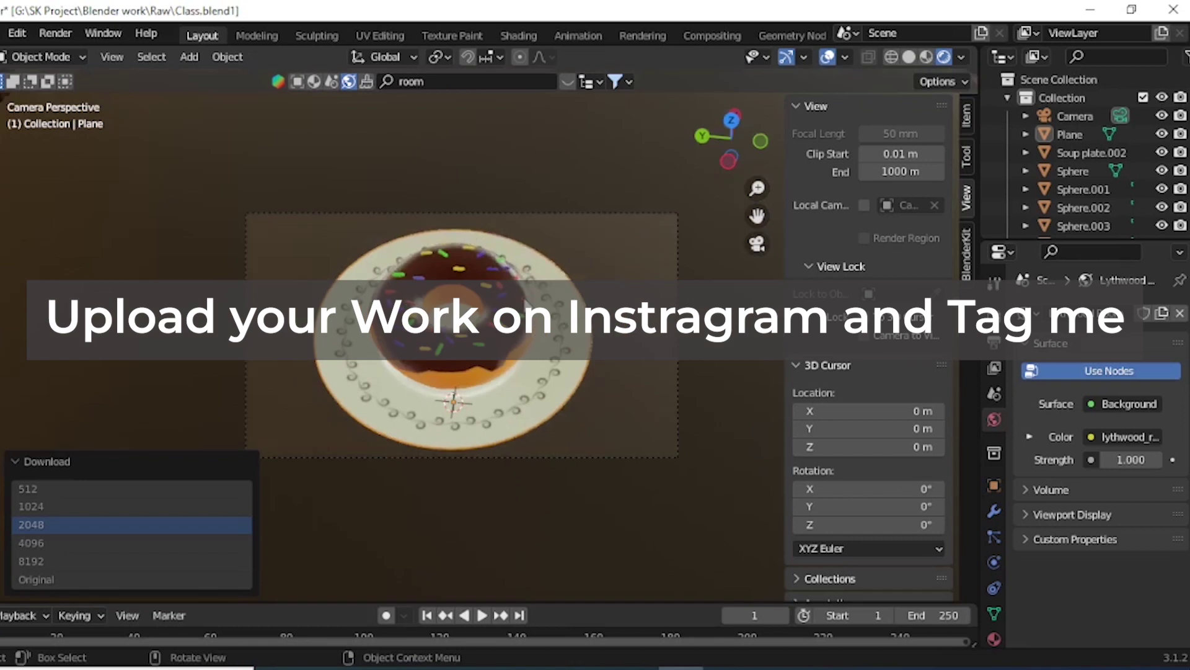